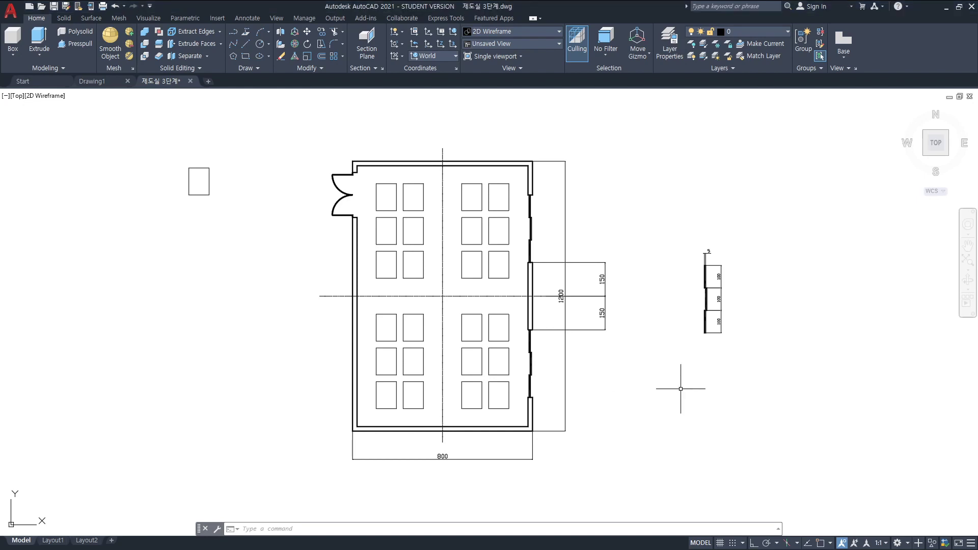
Open the Layer Properties Manager with LA and enlarge the palette to show layers 0 and Defpoints.
key("Escape")
type("la")
key("Return")
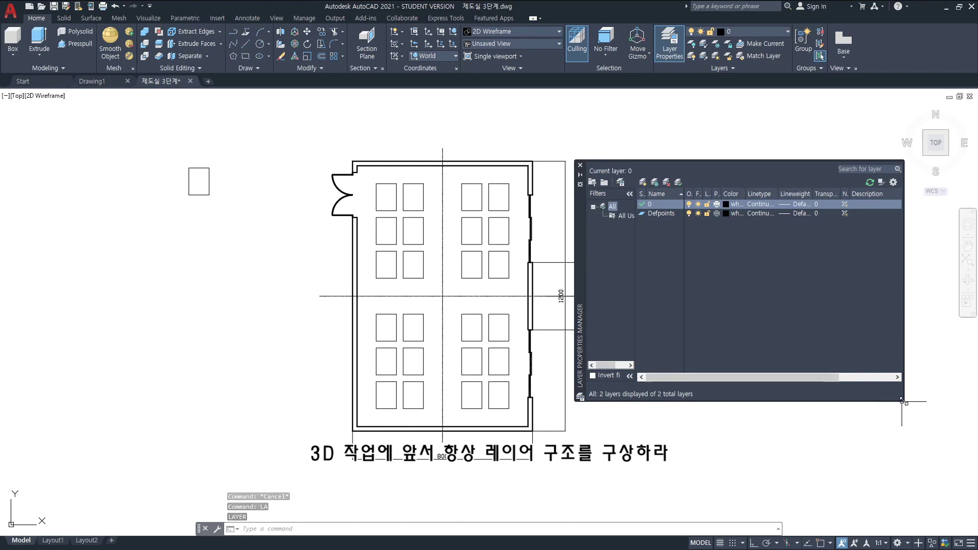
left_click_drag(903, 401, 943, 444)
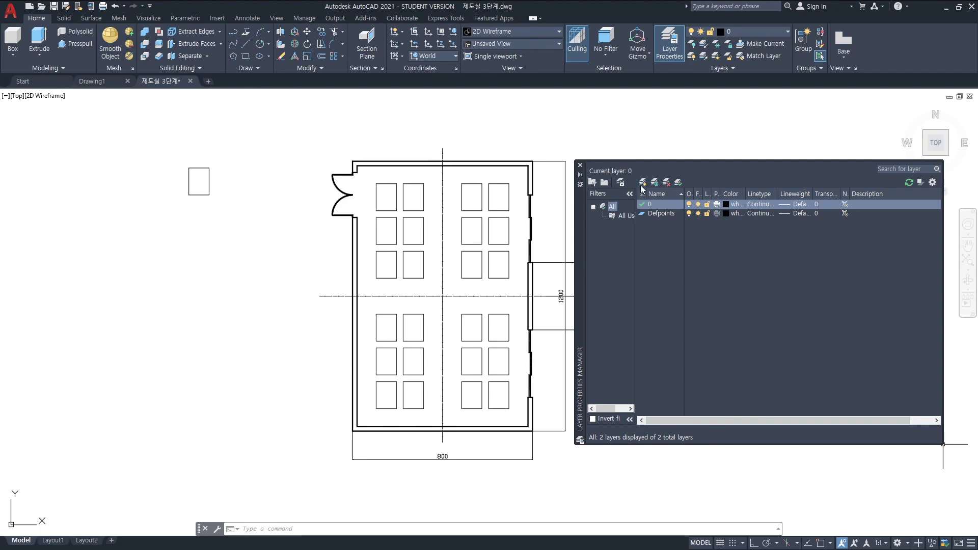
left_click(715, 172)
Add three new layers and rename the first one Structure with colour 180.
left_click(642, 184)
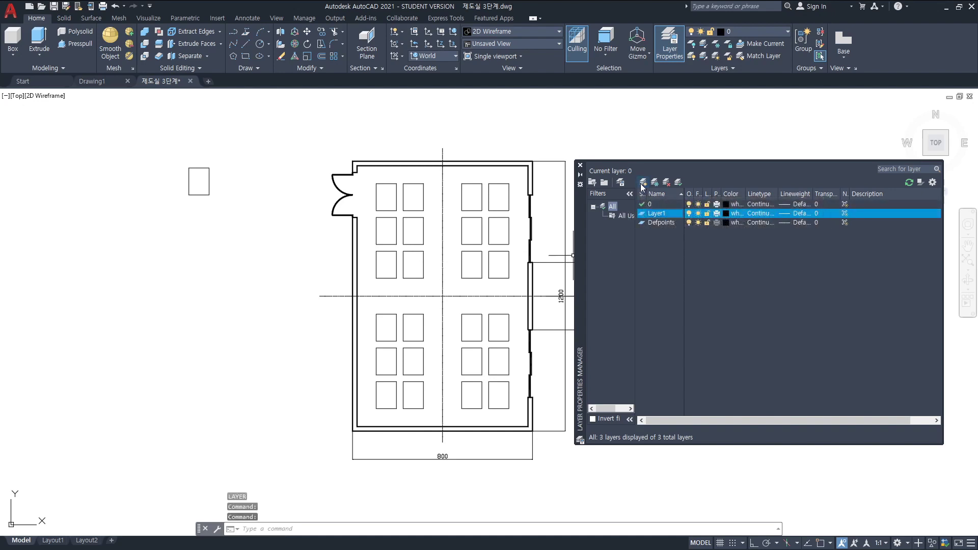
left_click(642, 185)
left_click(642, 185)
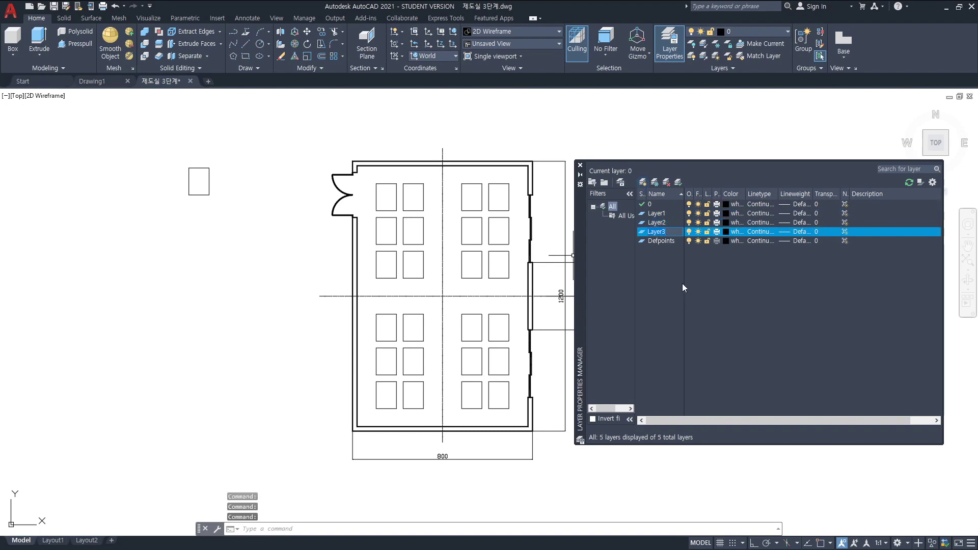
left_click(666, 214)
left_click(668, 212)
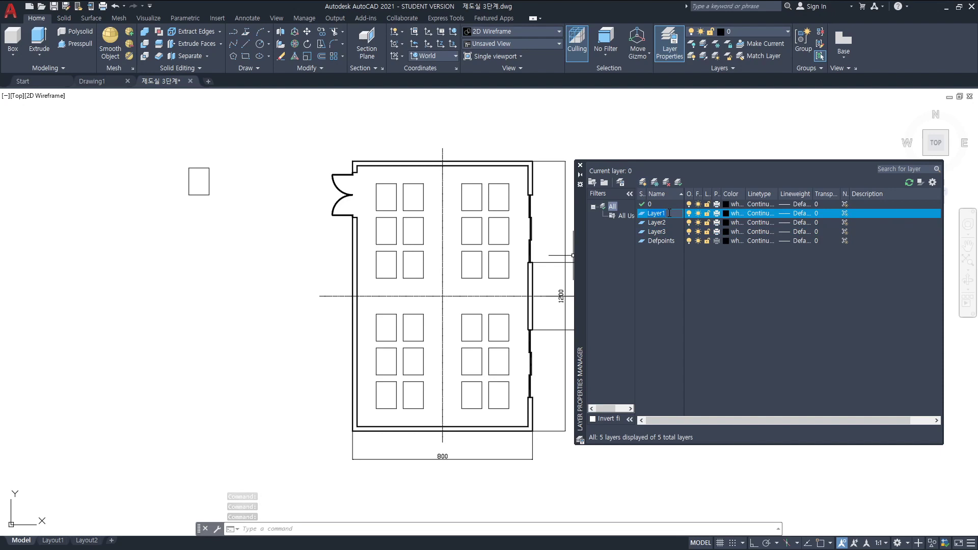
type("Structure")
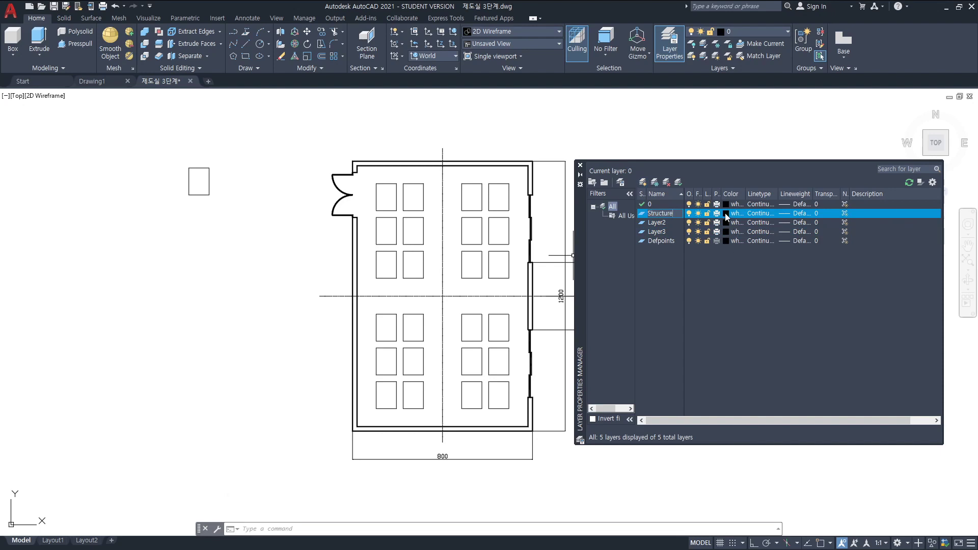
left_click(725, 213)
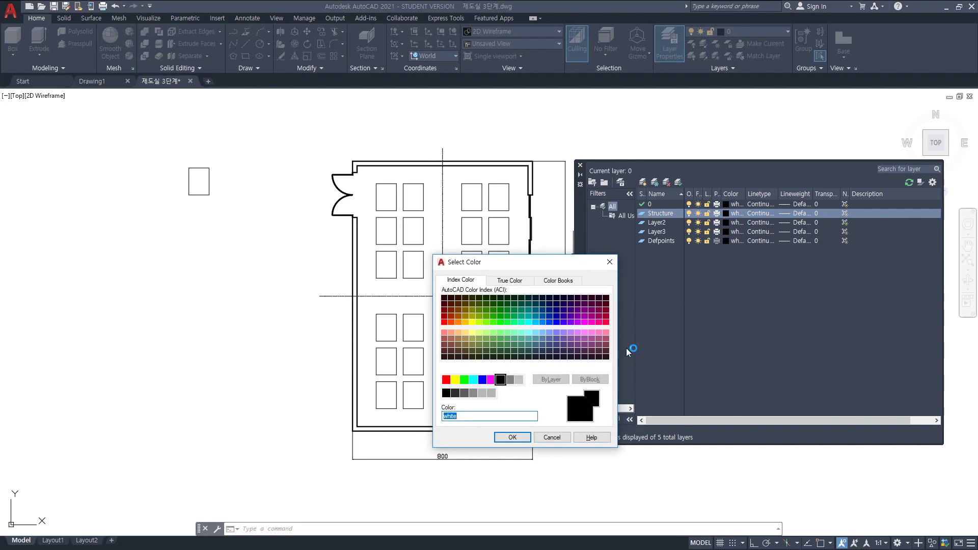
left_click(566, 322)
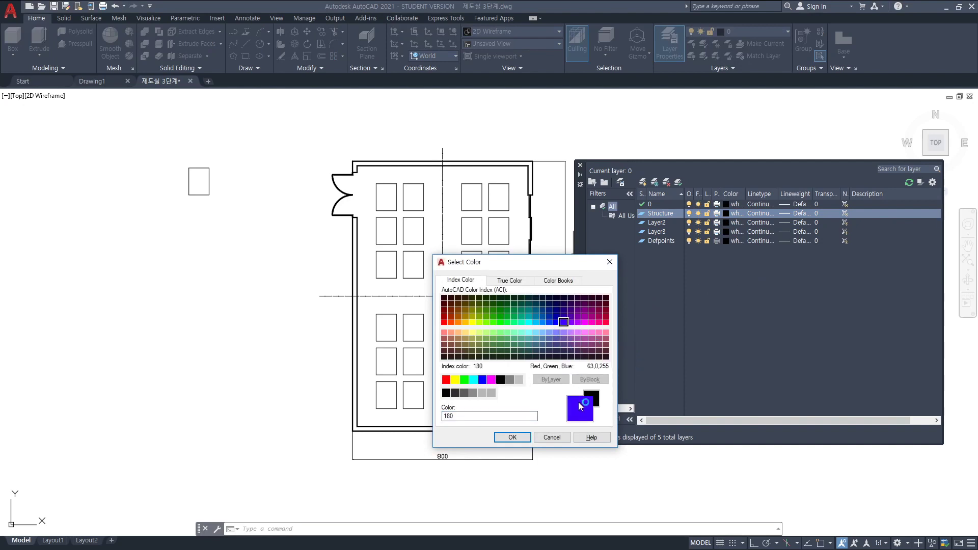
left_click(525, 439)
Rename the second new layer Furniture and give it orange colour 30.
left_click(657, 222)
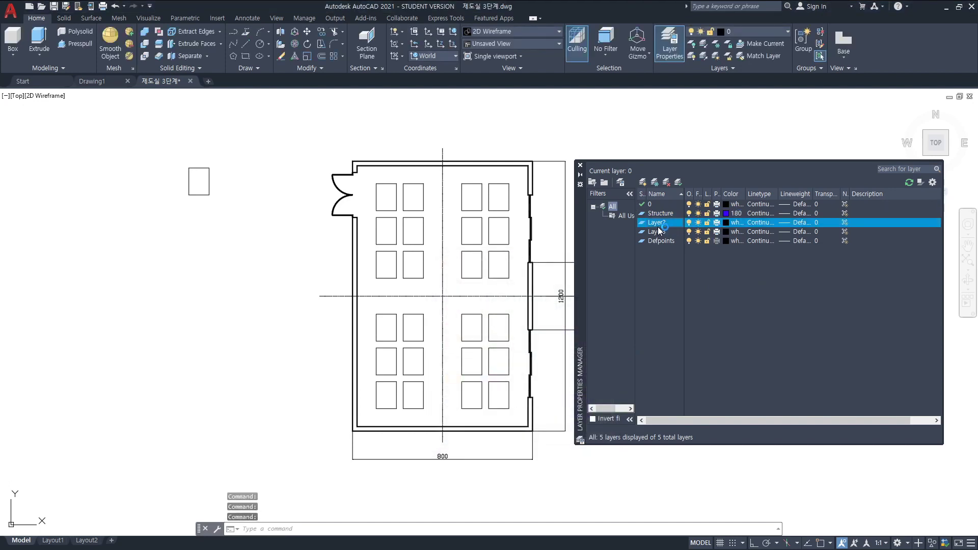
type("Furniture")
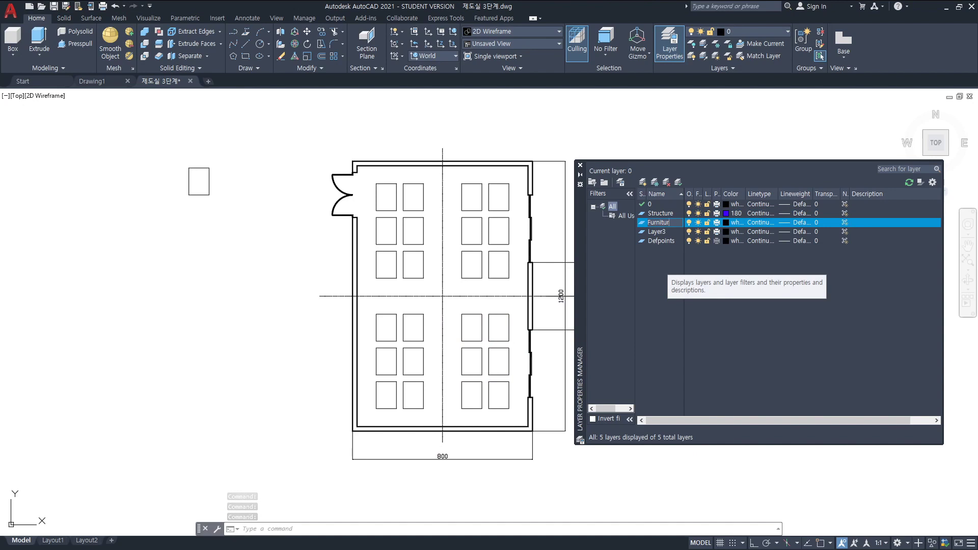
left_click(726, 223)
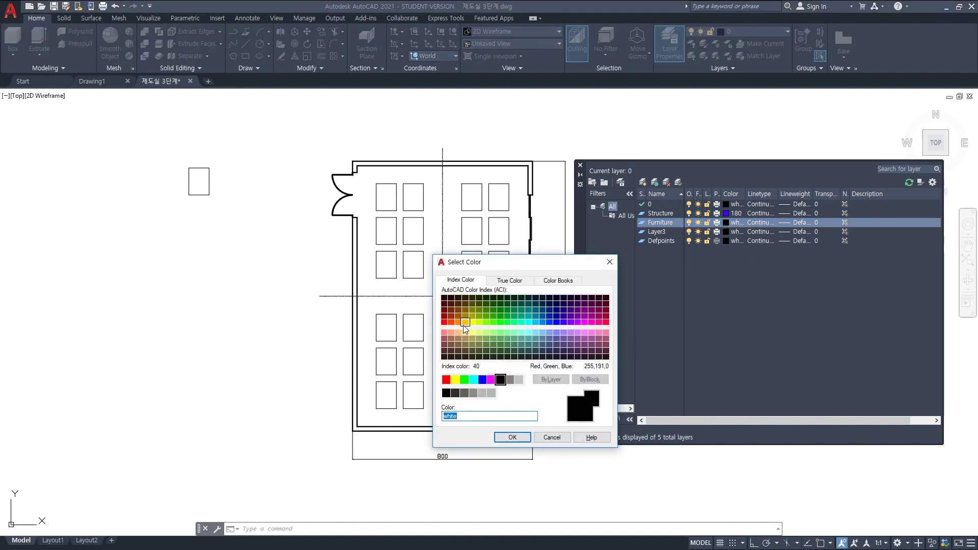
left_click(460, 323)
left_click(512, 437)
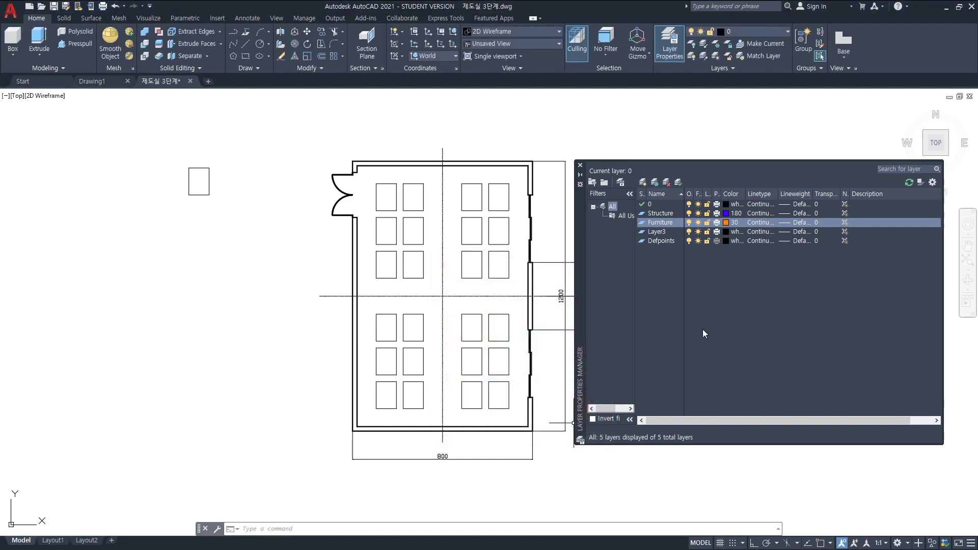
Rename the third new layer Openings and colour it green.
left_click(662, 232)
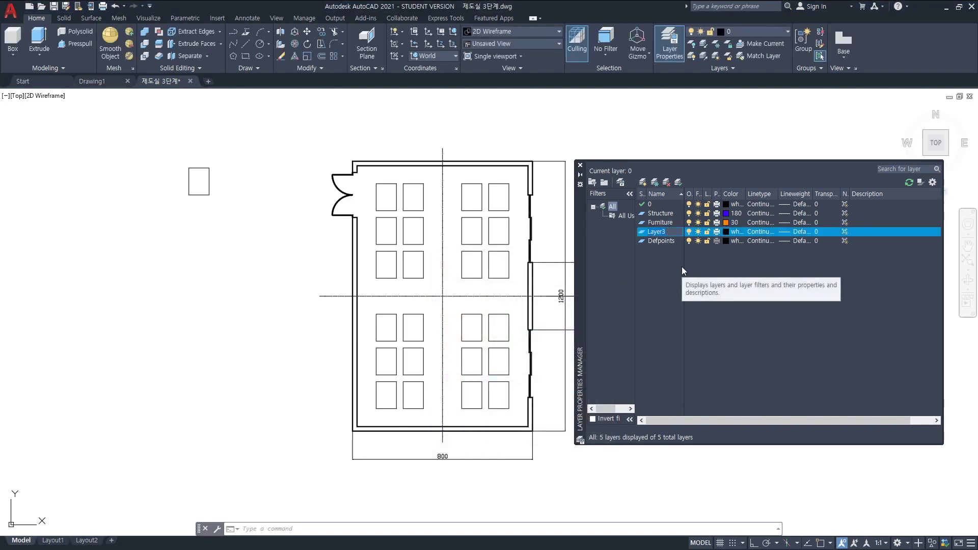
type("Openings")
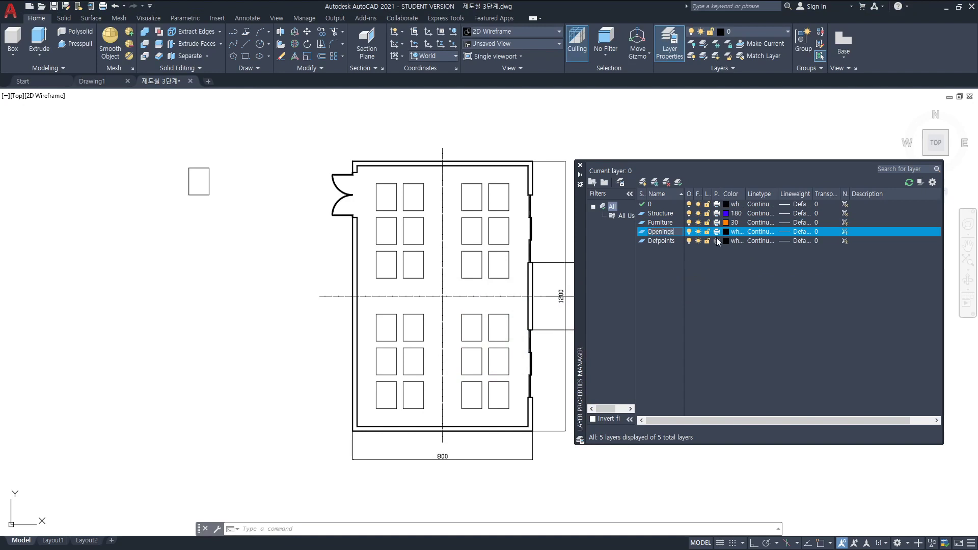
left_click(724, 231)
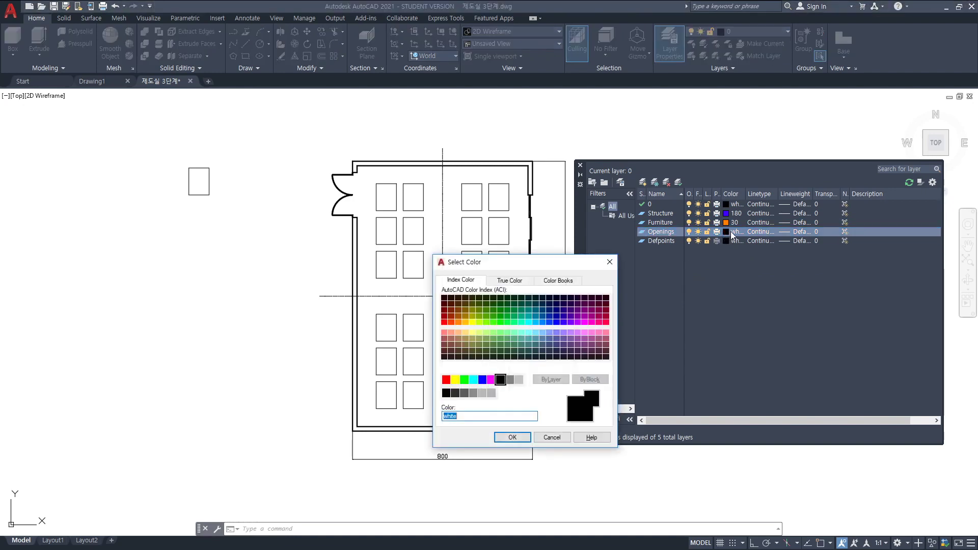
left_click(464, 380)
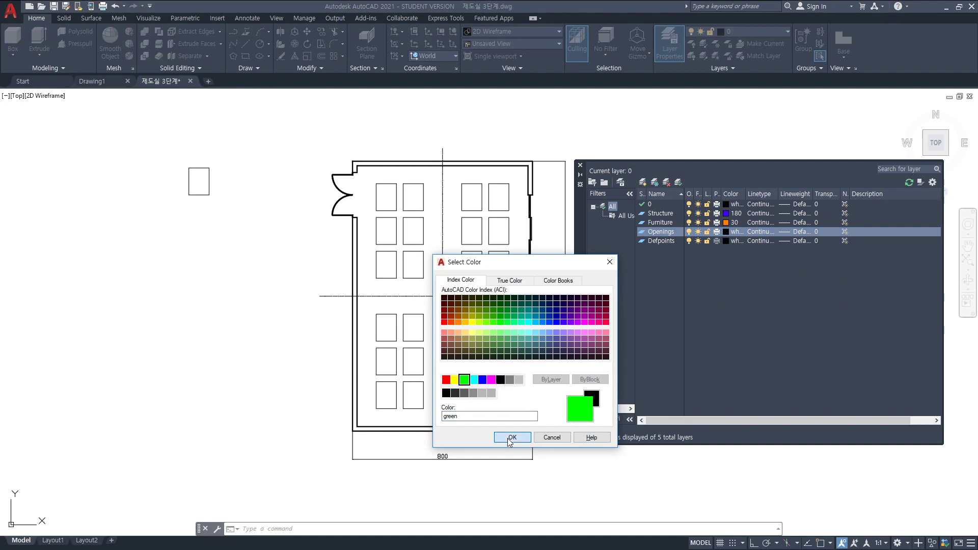
left_click(511, 438)
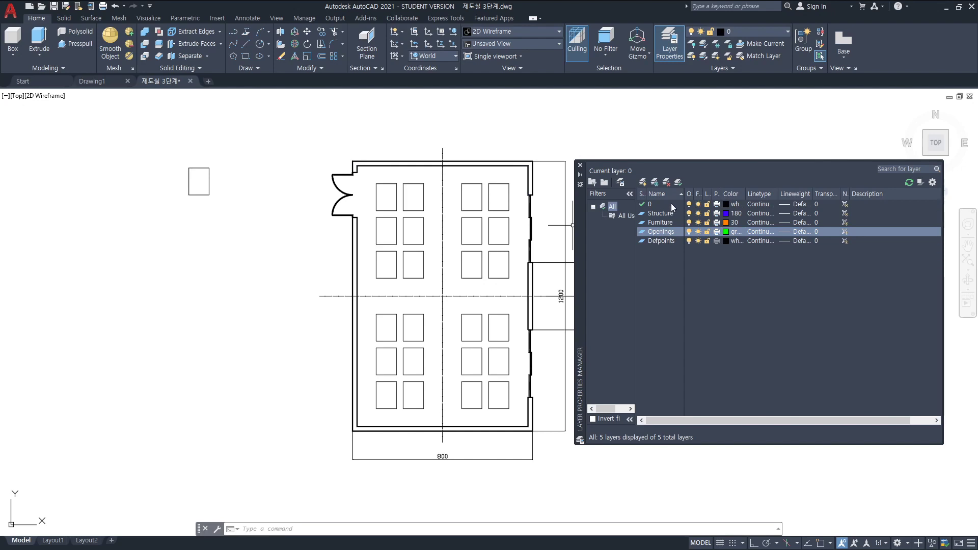
Add a fourth layer named Floor Plan with colour 250 and close the Layer Properties Manager.
left_click(643, 183)
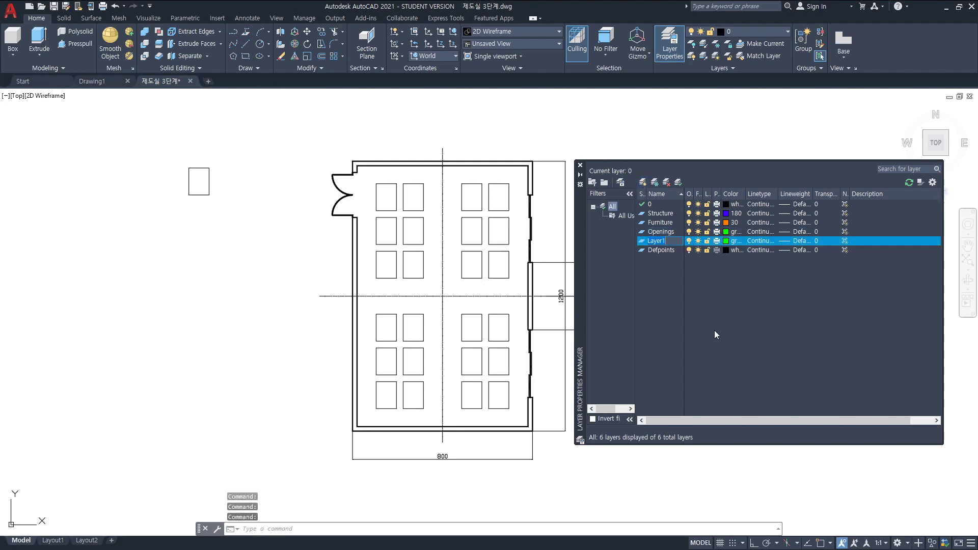
type("Floor Plan")
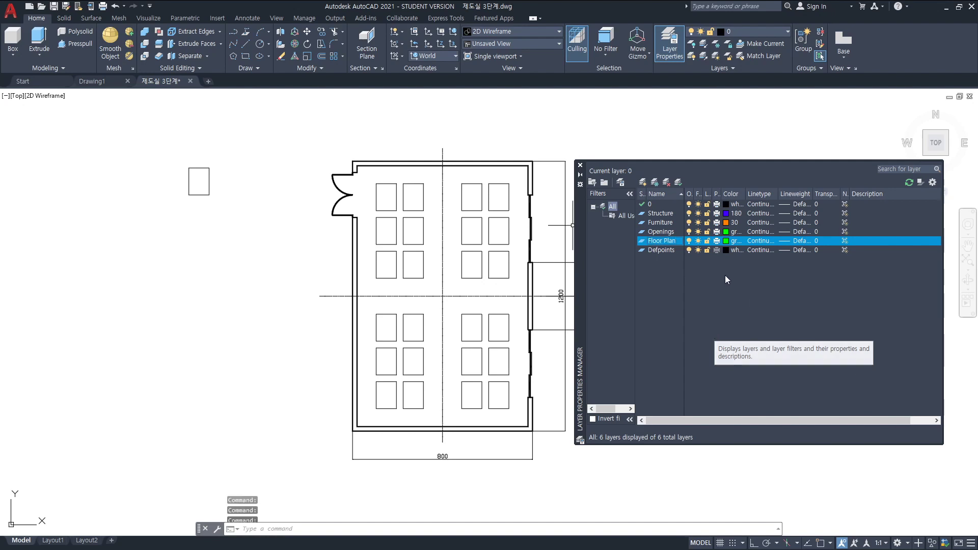
left_click(726, 240)
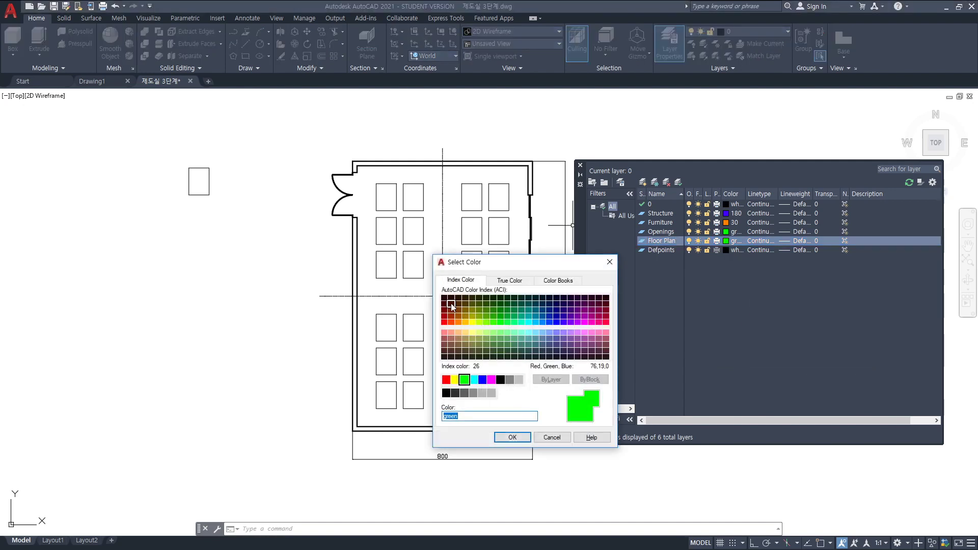
left_click(446, 393)
left_click(511, 437)
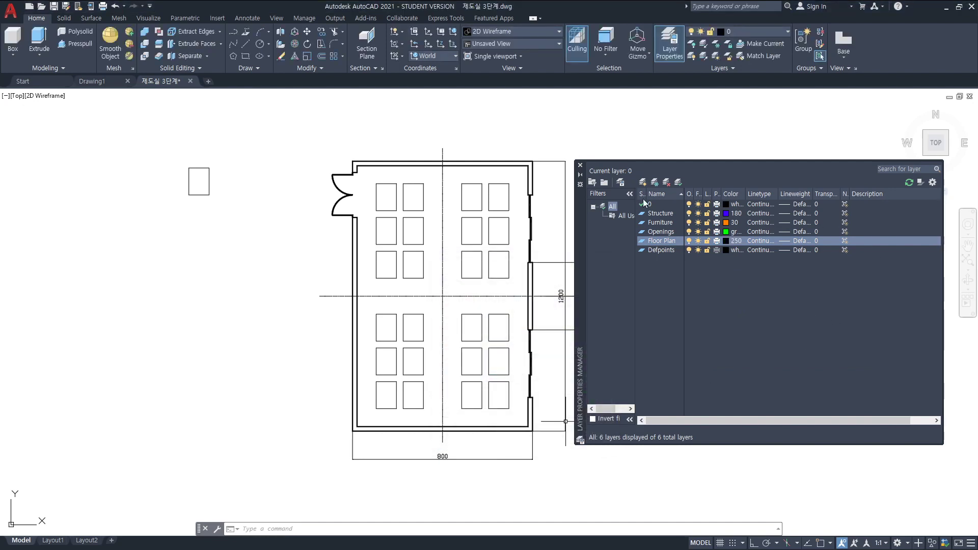
left_click(580, 169)
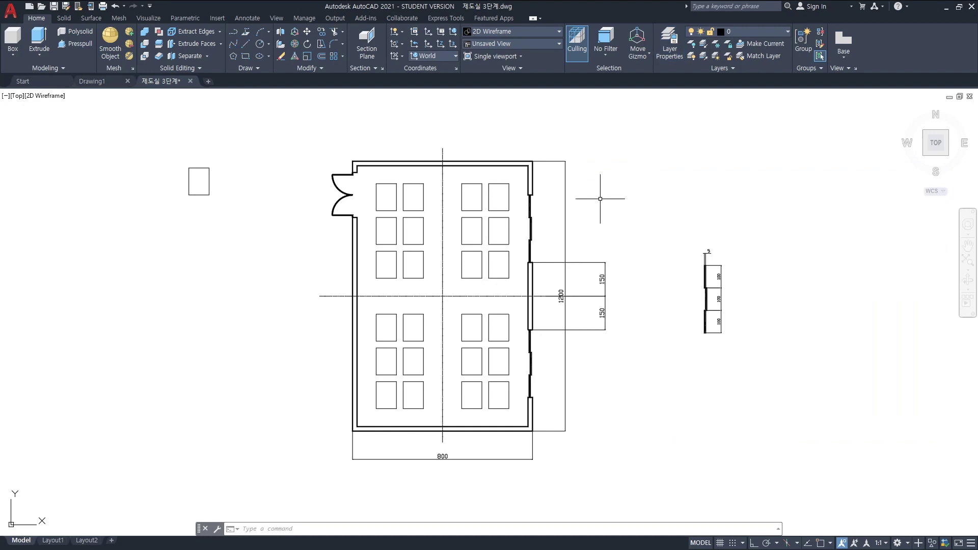
Put the window-selected plan drawing onto the Floor Plan layer and check a top wall's layer.
left_click(136, 130)
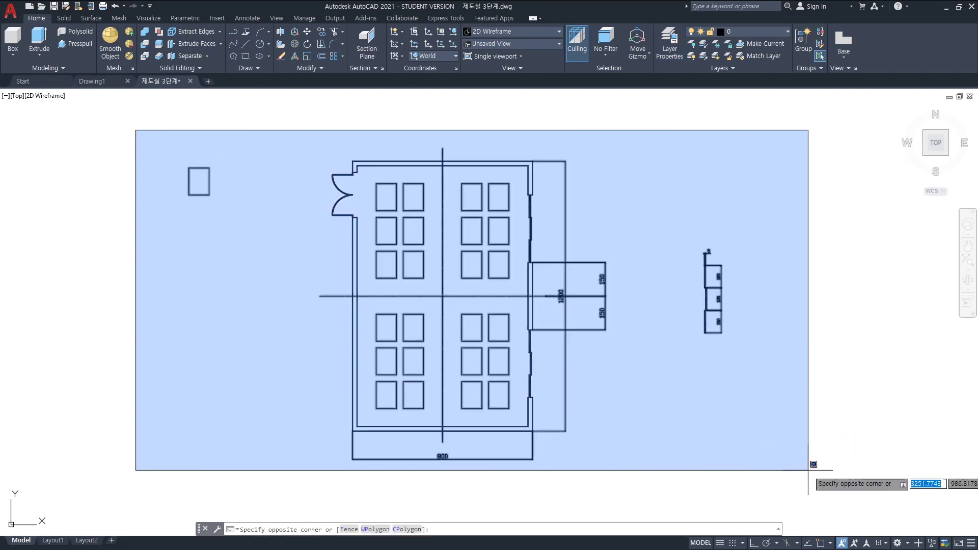
left_click(814, 474)
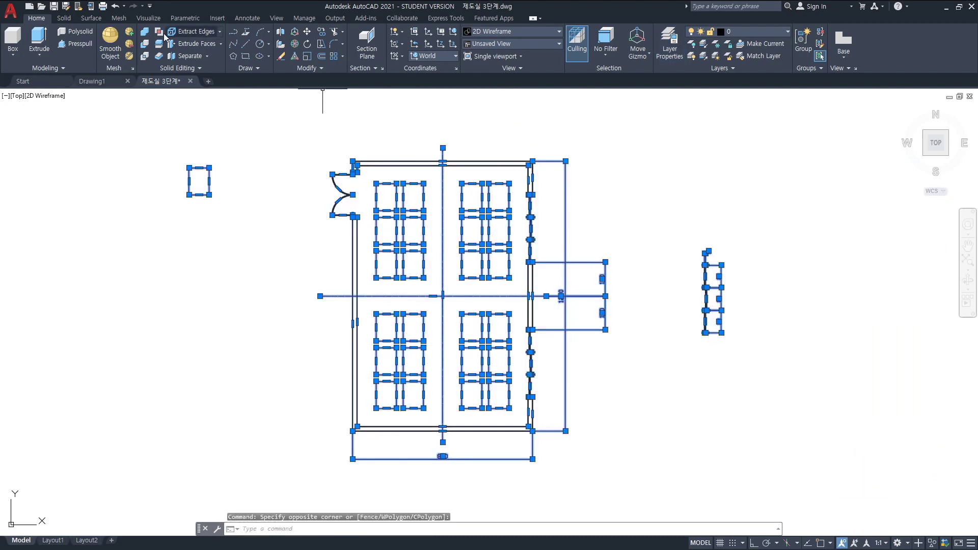
left_click(764, 31)
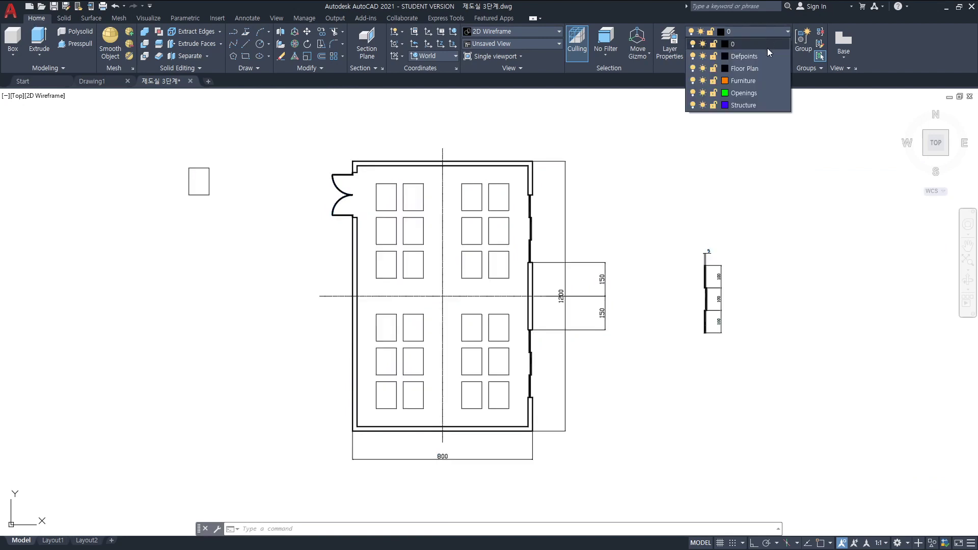
left_click(759, 72)
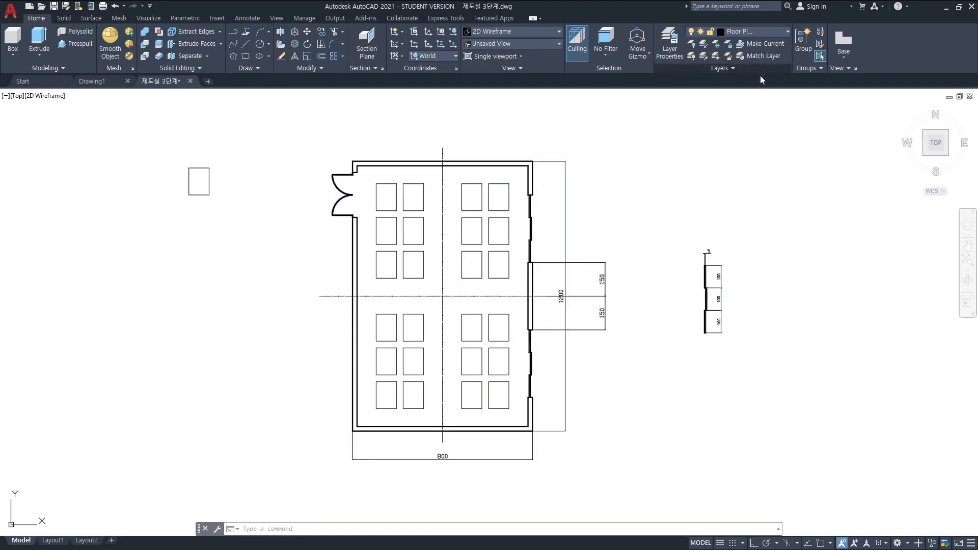
key("ctrl+a")
key("Escape")
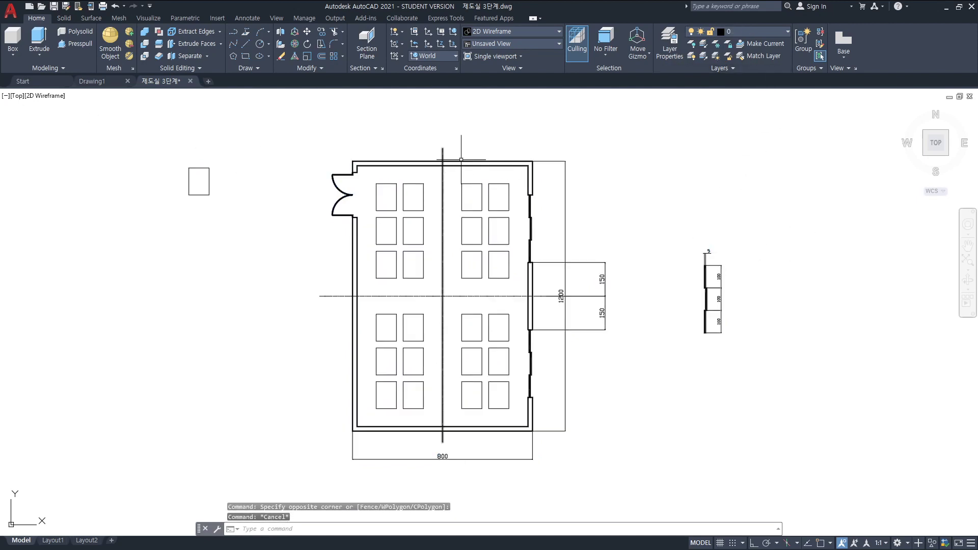
left_click(491, 163)
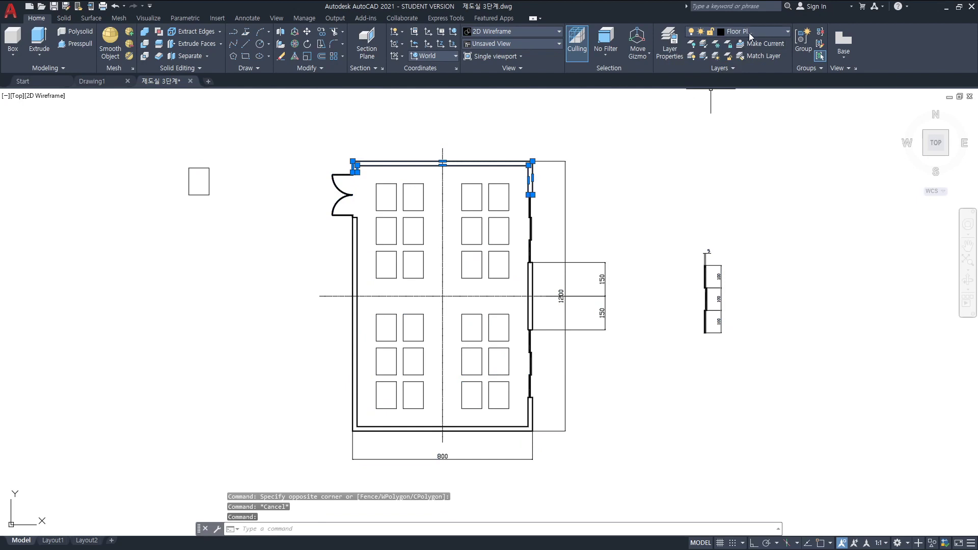
Lock the Floor Plan layer from the Home tab Layer dropdown.
key("Escape")
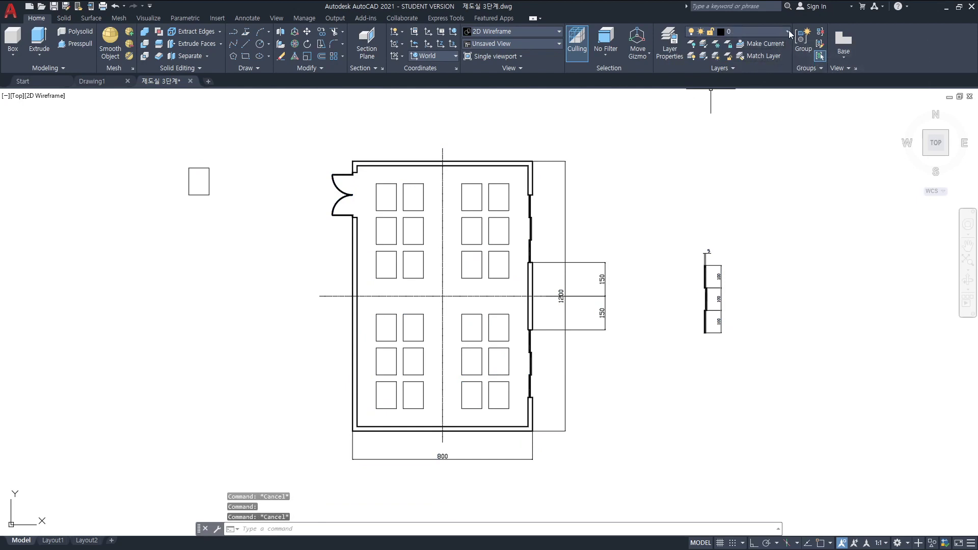
left_click(788, 32)
left_click(758, 70)
left_click(789, 31)
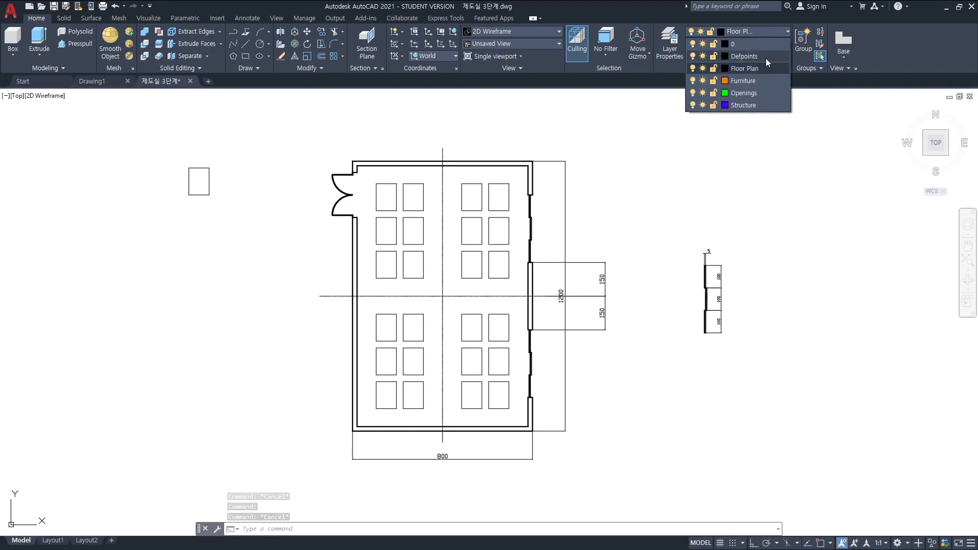
left_click(713, 69)
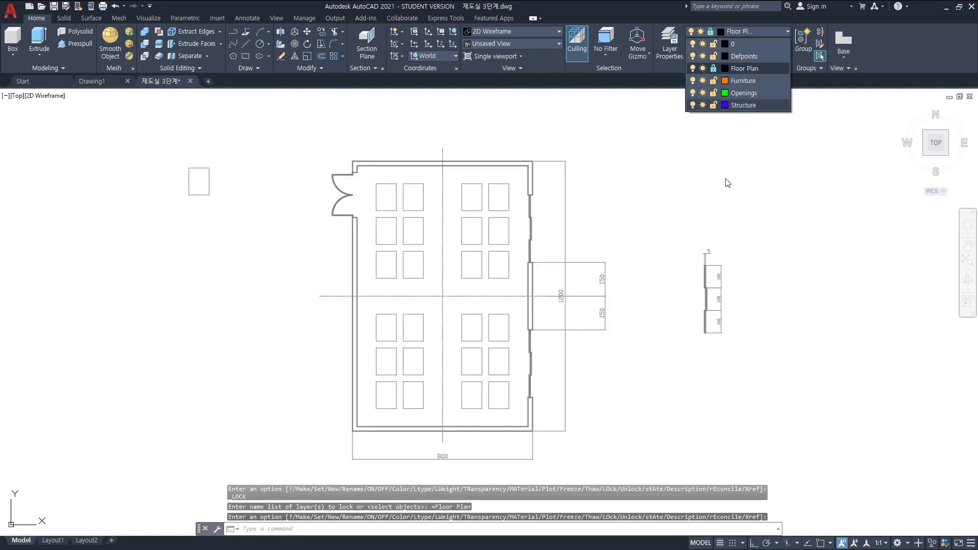
left_click(743, 200)
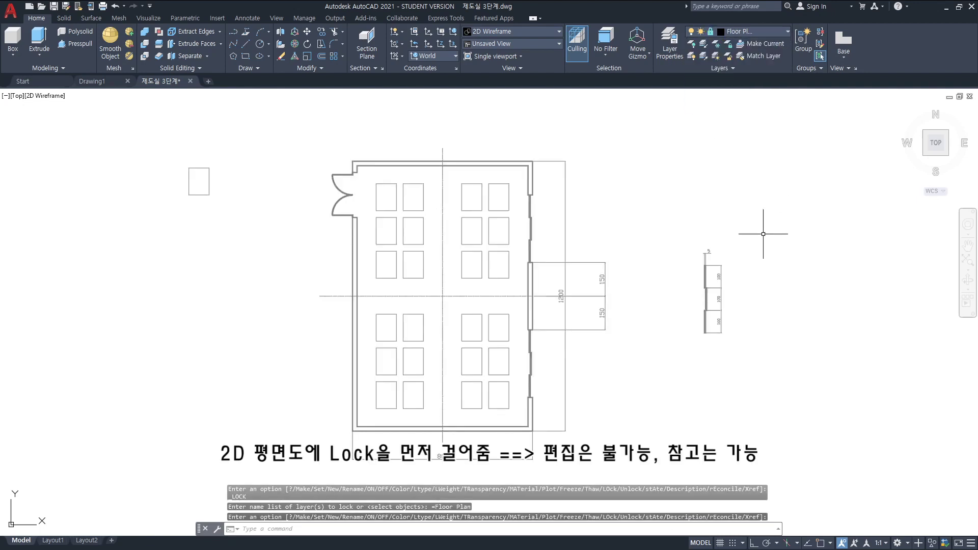
key("Escape")
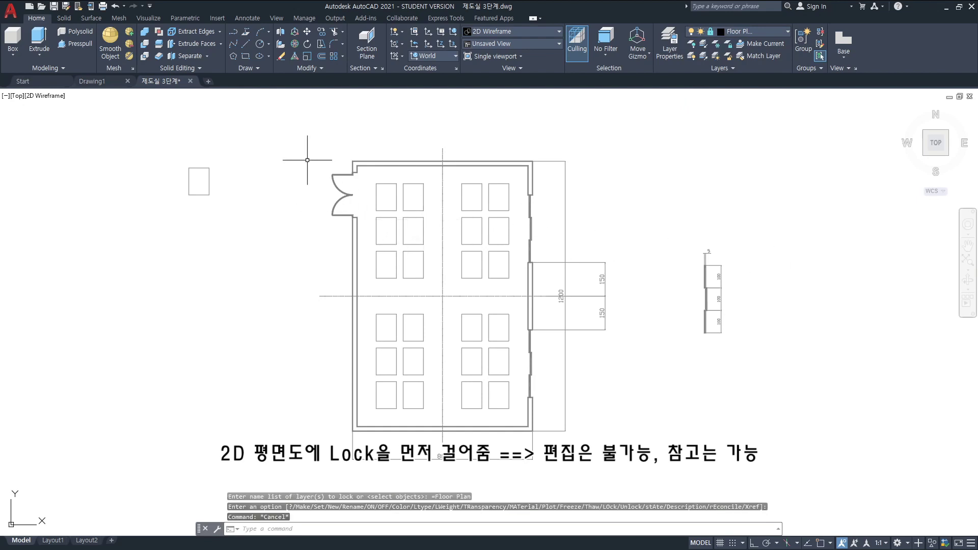
Test the lock with a selection, turn on polar tracking and snap, and make Structure current.
left_click_drag(308, 162, 410, 255)
left_click(312, 174)
left_click(547, 306)
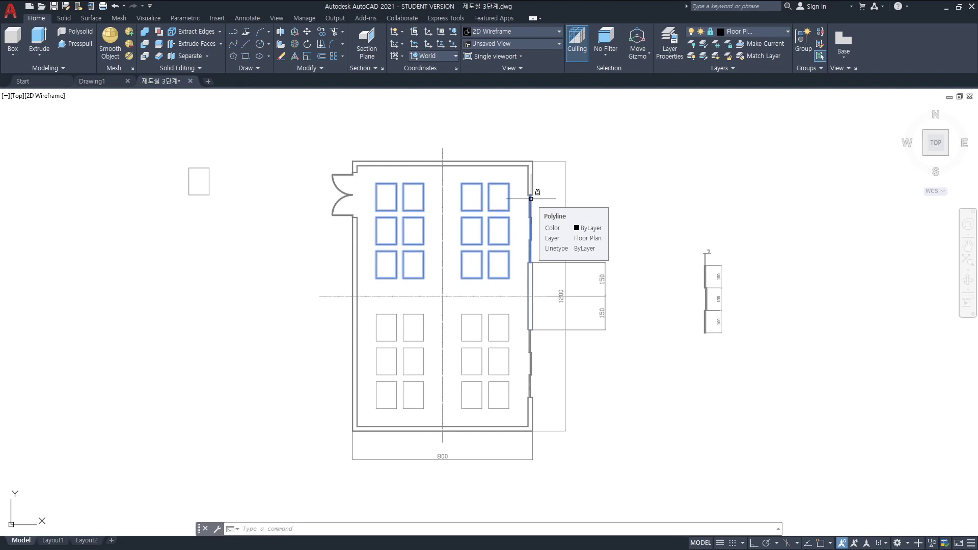
key("F10")
key("Escape")
key("F9")
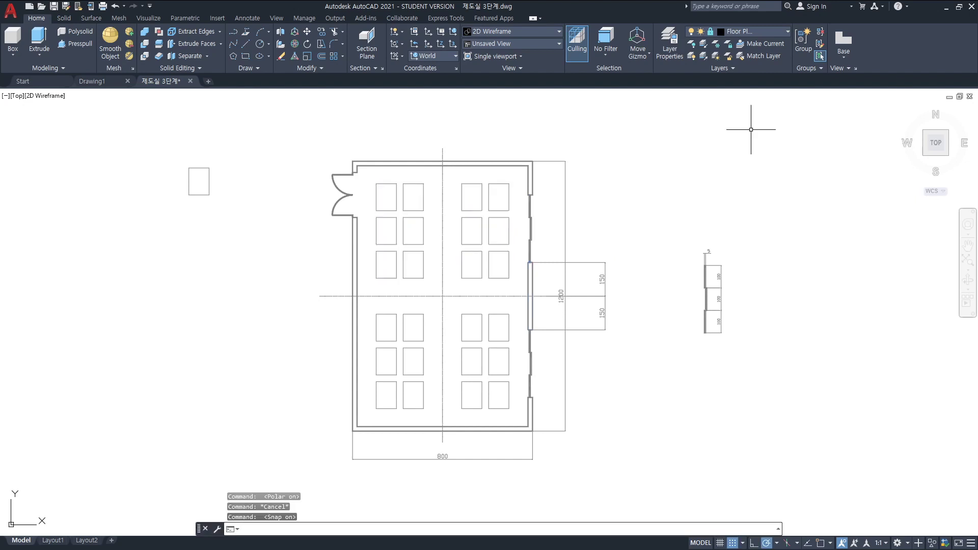
left_click(786, 33)
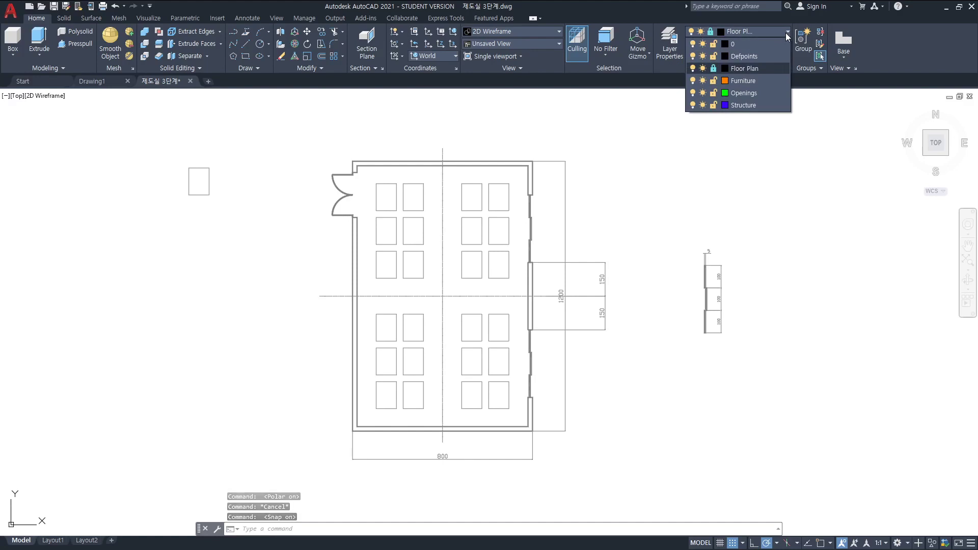
left_click(761, 104)
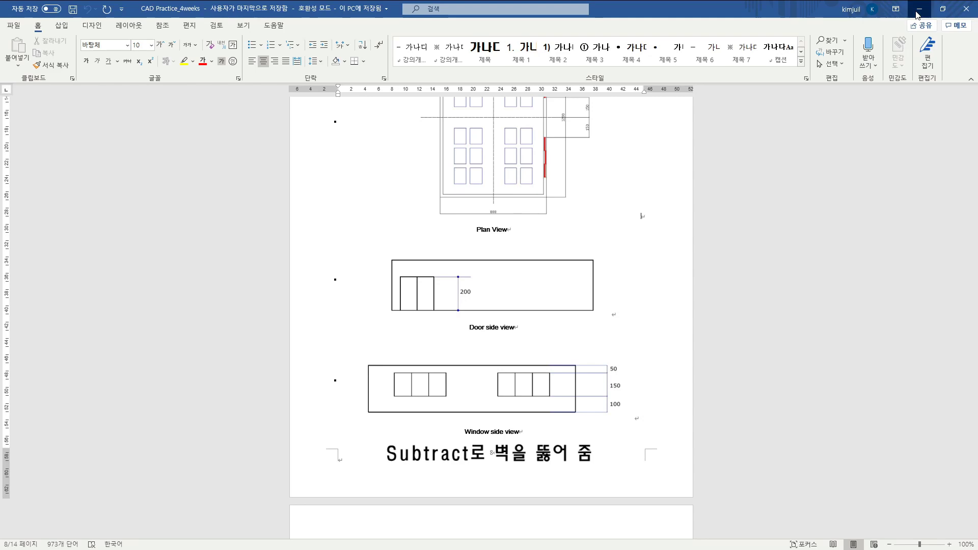
Minimize the Word assignment document to return to AutoCAD.
left_click(920, 9)
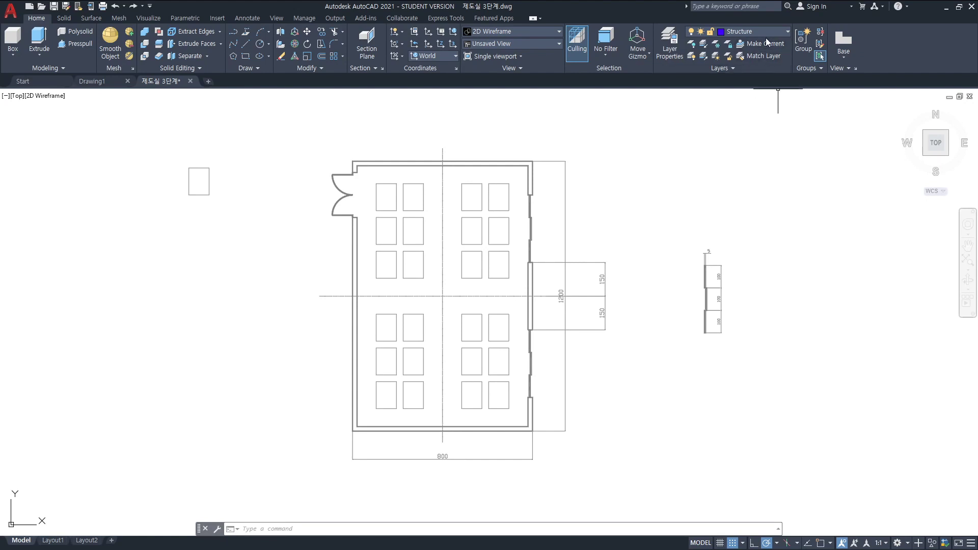
Draw outer and inner wall rectangles with RECTANG, snapping to the plan's corners.
left_click(683, 194)
key("Escape")
type("rec")
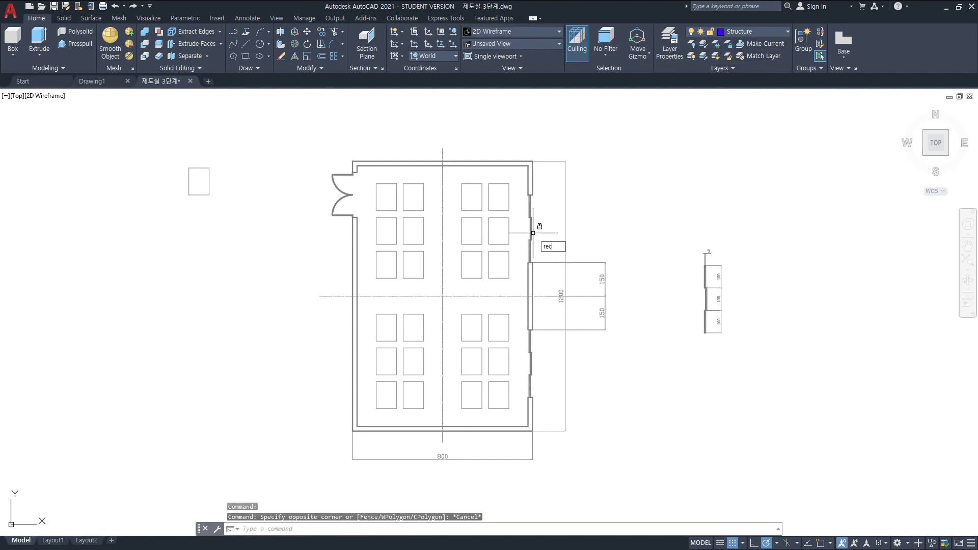
key("Return")
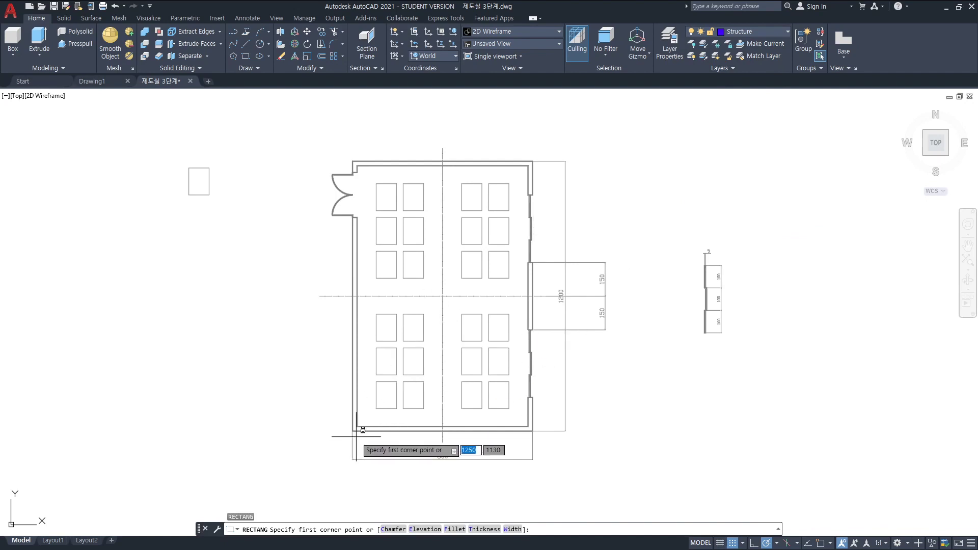
key("F3")
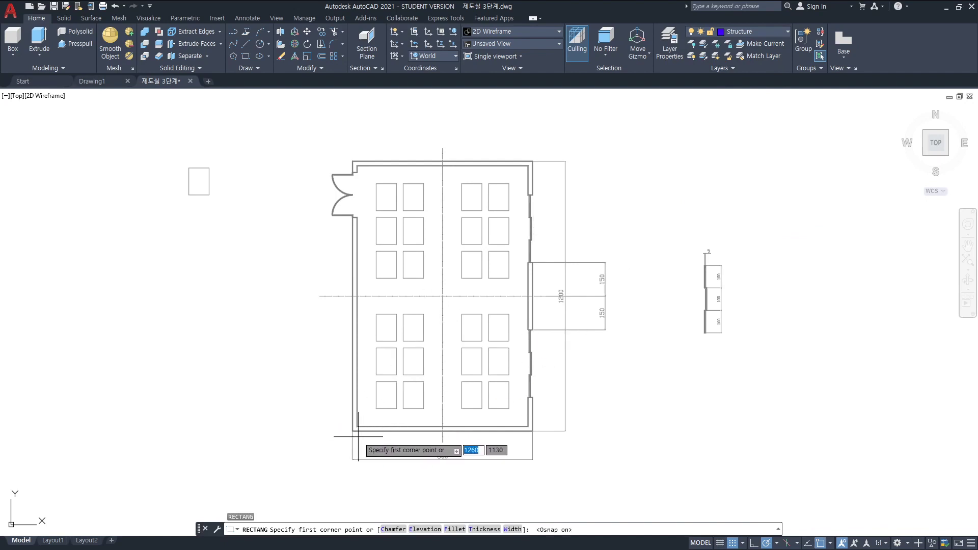
left_click(358, 432)
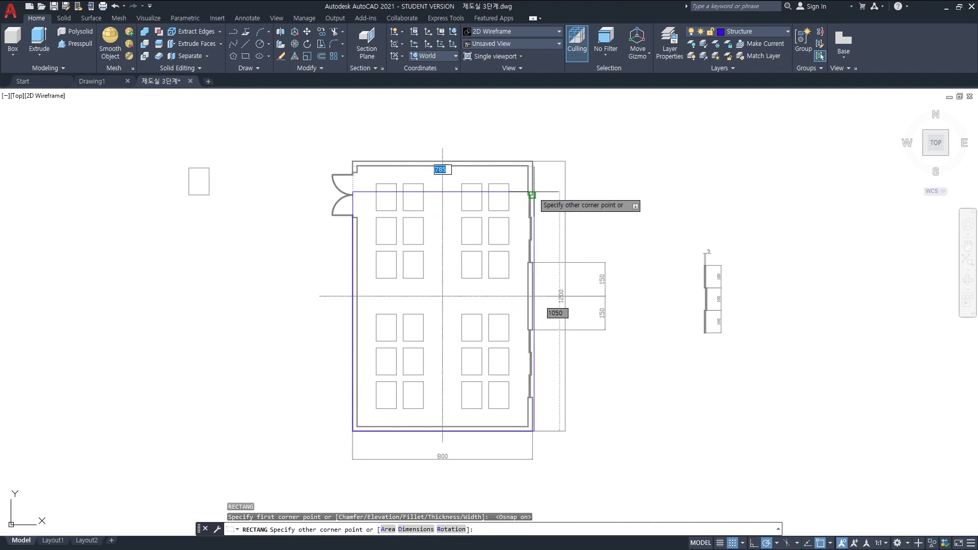
left_click(533, 161)
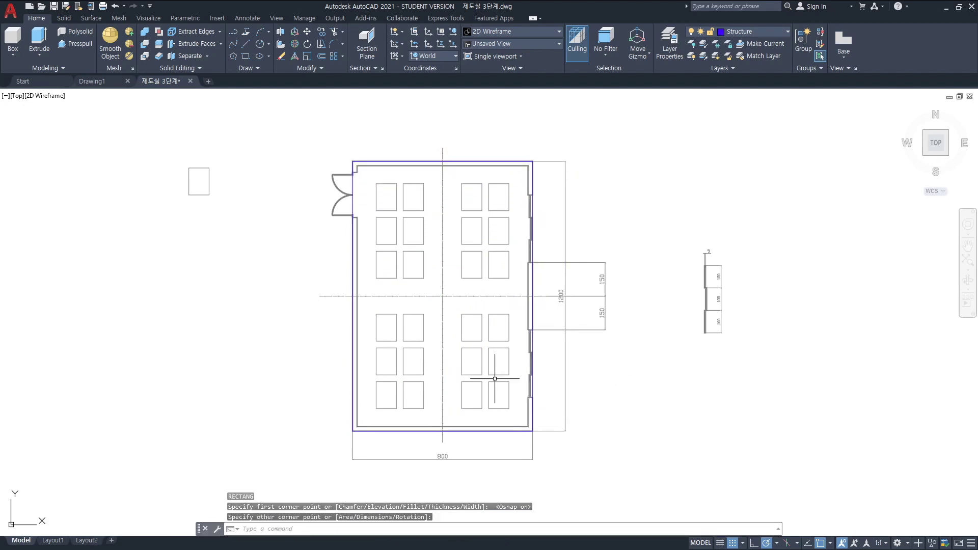
key("Return")
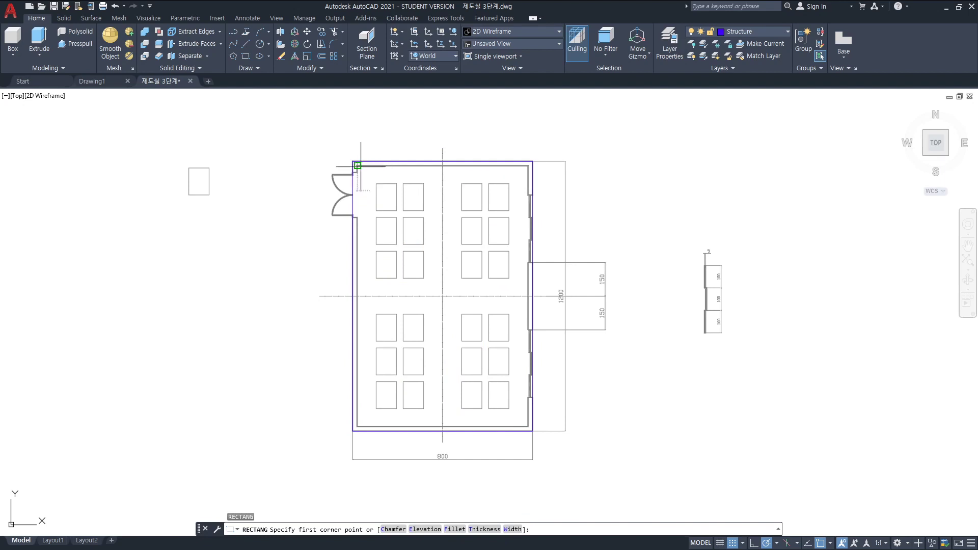
left_click(357, 166)
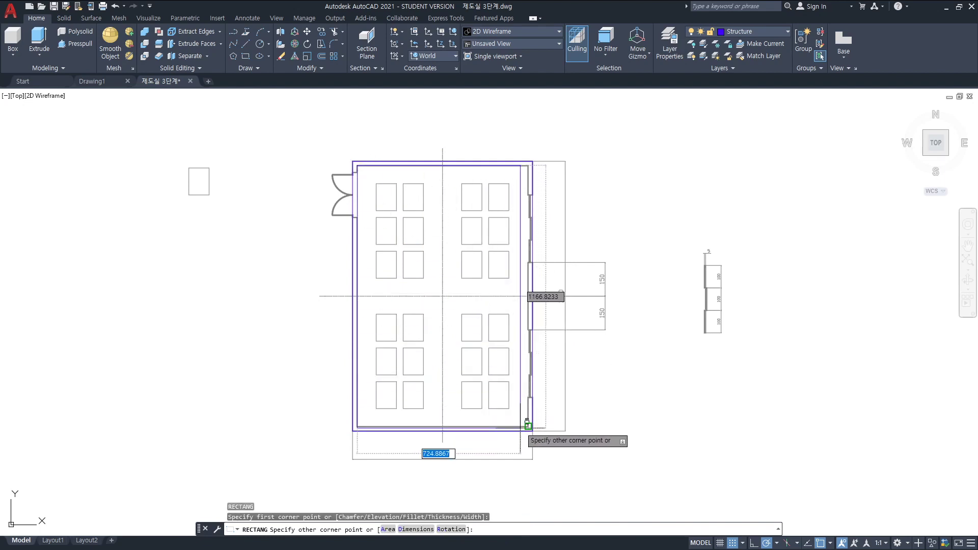
left_click(528, 426)
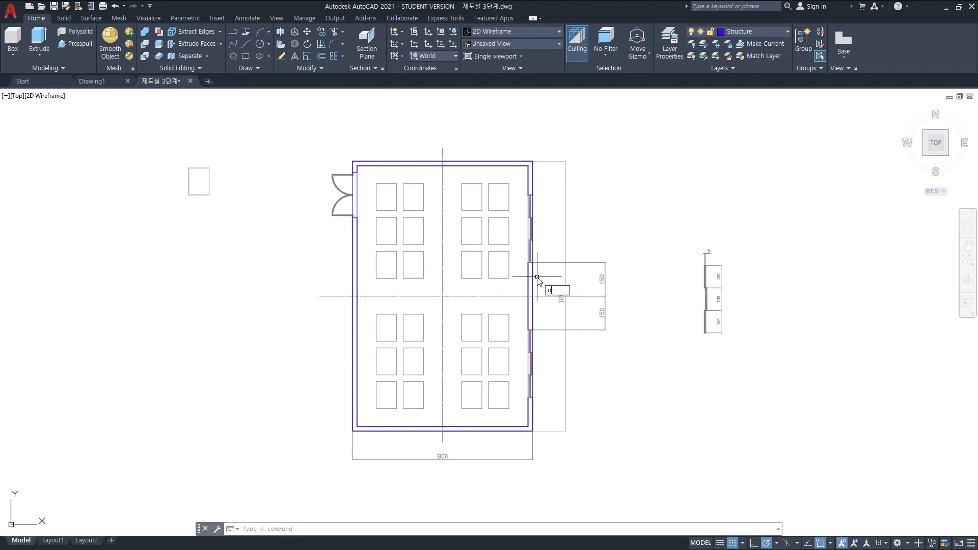
mouse_move(537, 277)
middle_mouse_down("shift")
mouse_move(564, 374)
mouse_move(498, 280)
middle_mouse_up("shift")
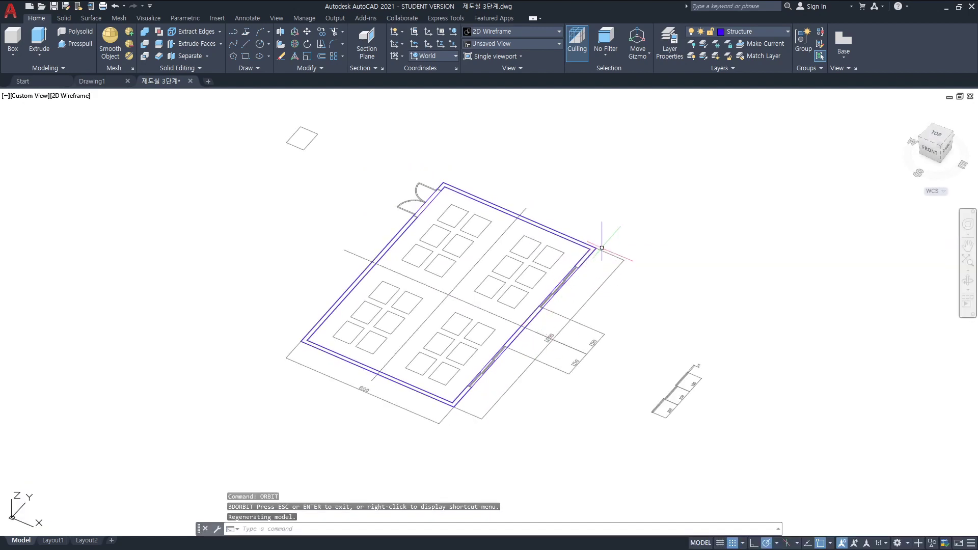
Extrude both wall rectangles to a height of 300.
type("e")
type("de")
key("Return")
left_click(594, 250)
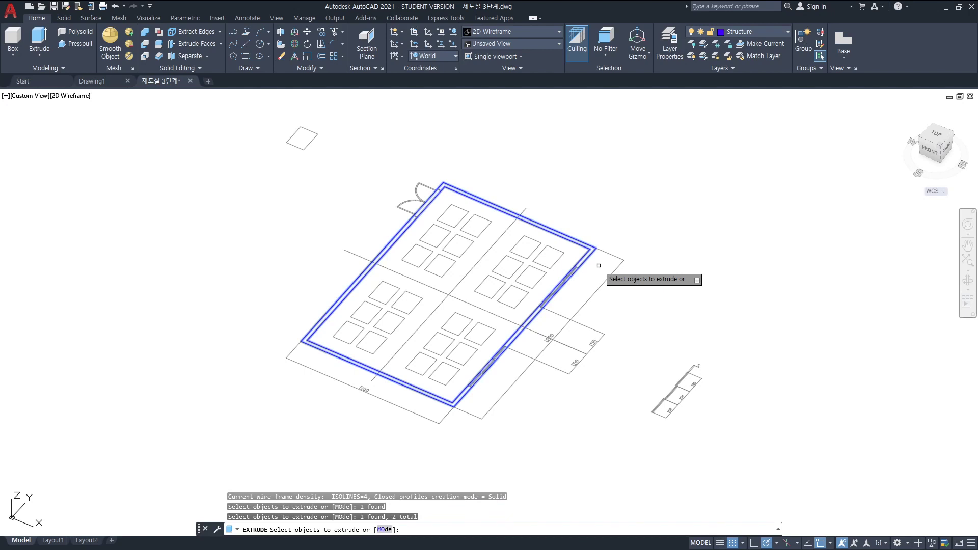
key("Return")
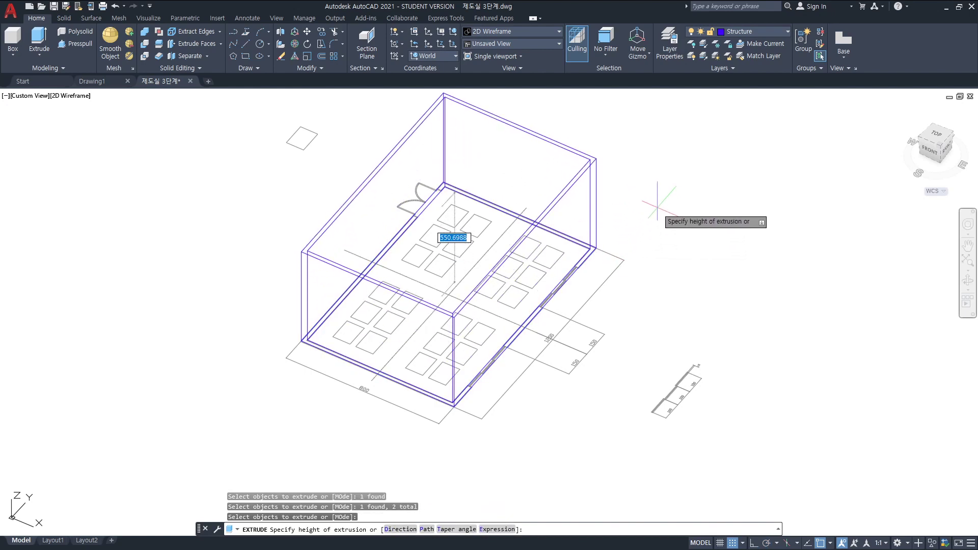
type("300")
key("Return")
type("subtrac")
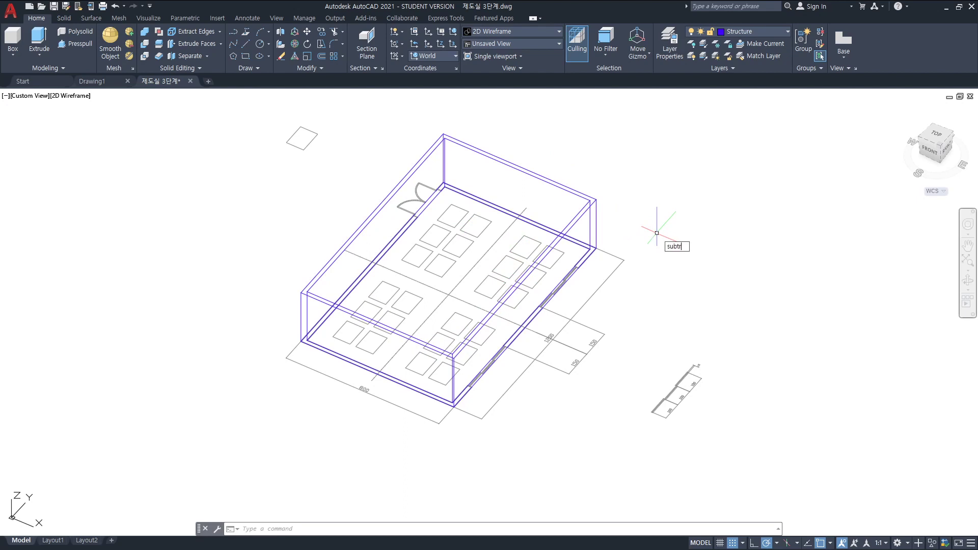
Subtract the inner box from the outer box to leave hollow walls.
type("t")
key("Return")
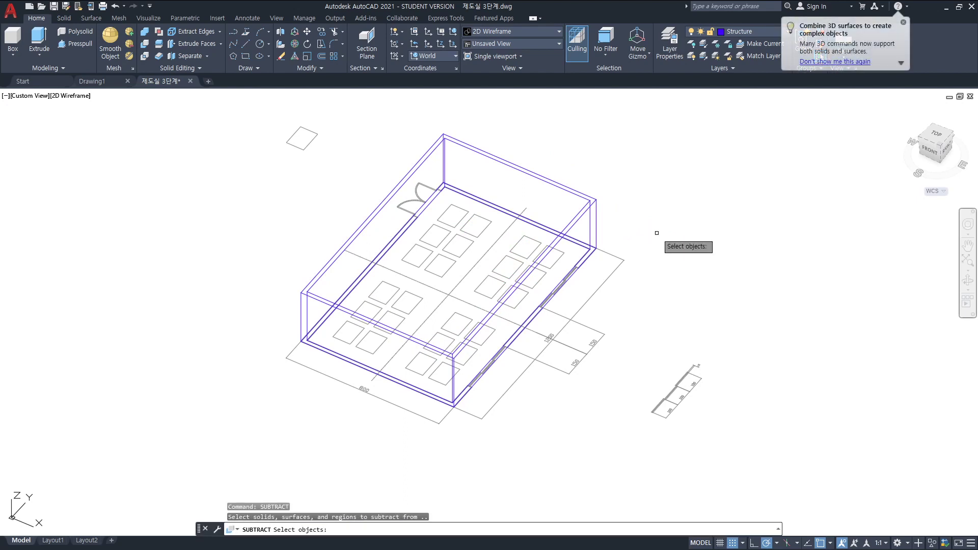
left_click(594, 214)
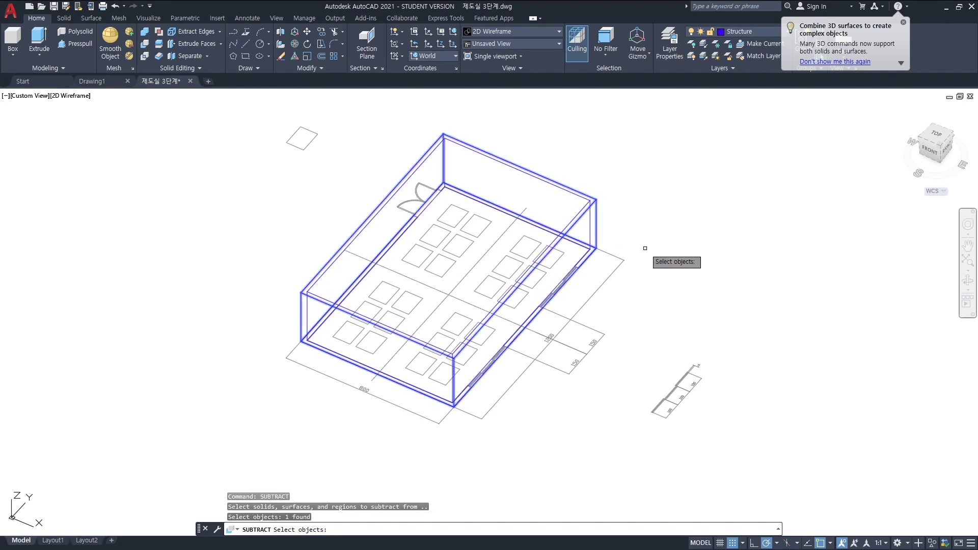
key("Return")
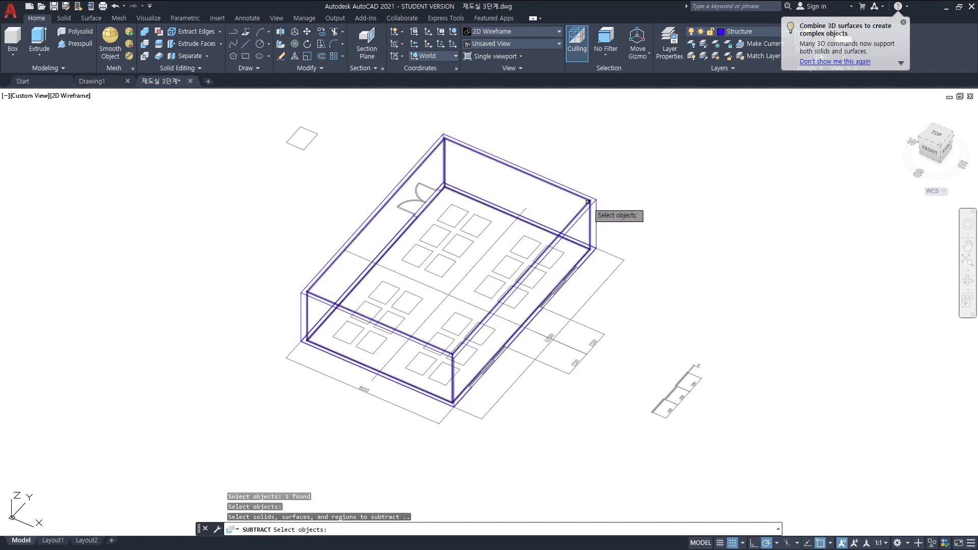
left_click(594, 213)
key("Return")
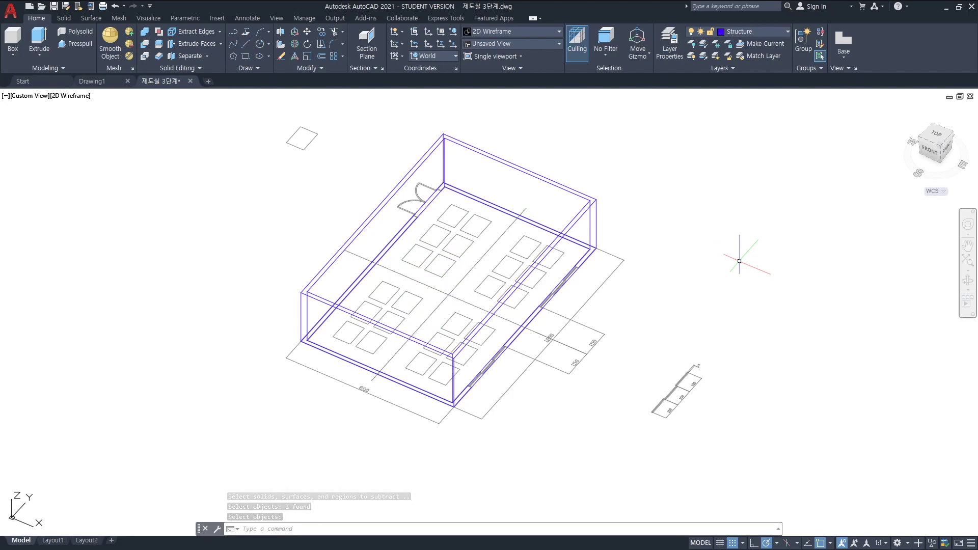
Hide hidden lines to check the wall shell, then return to the Top view.
type("hide")
key("Return")
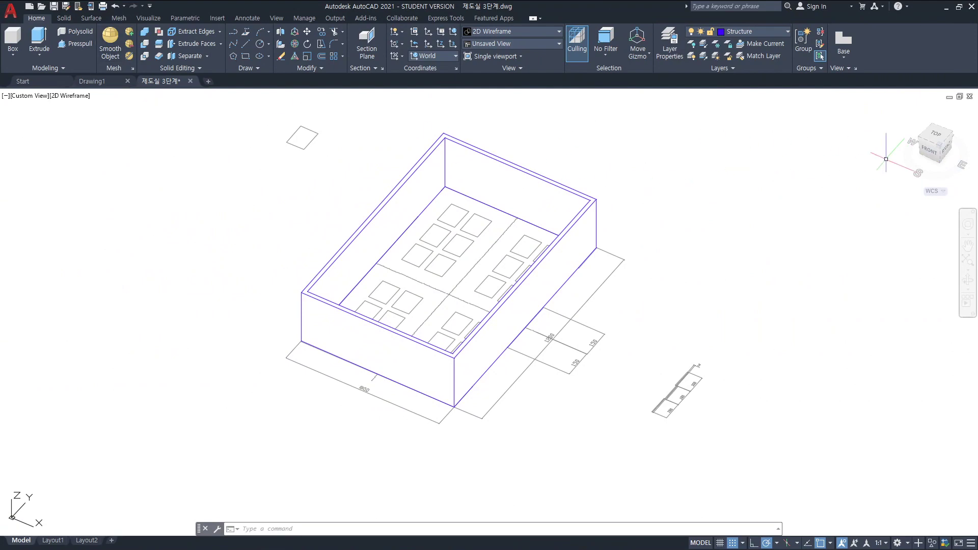
left_click(936, 134)
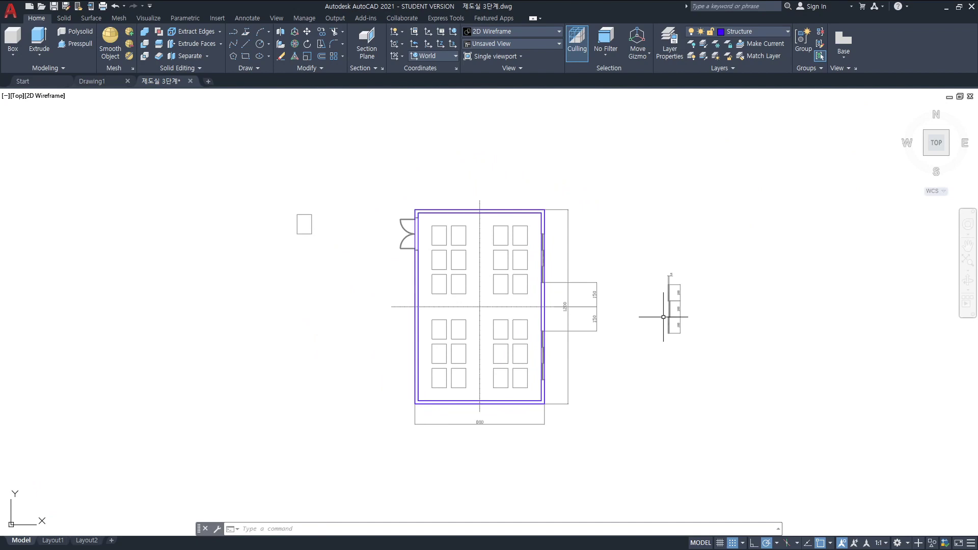
Draw a thin rectangle across the double-door opening in the left wall.
scroll(560, 306, "up", 2)
middle_click_drag(454, 216, 603, 299)
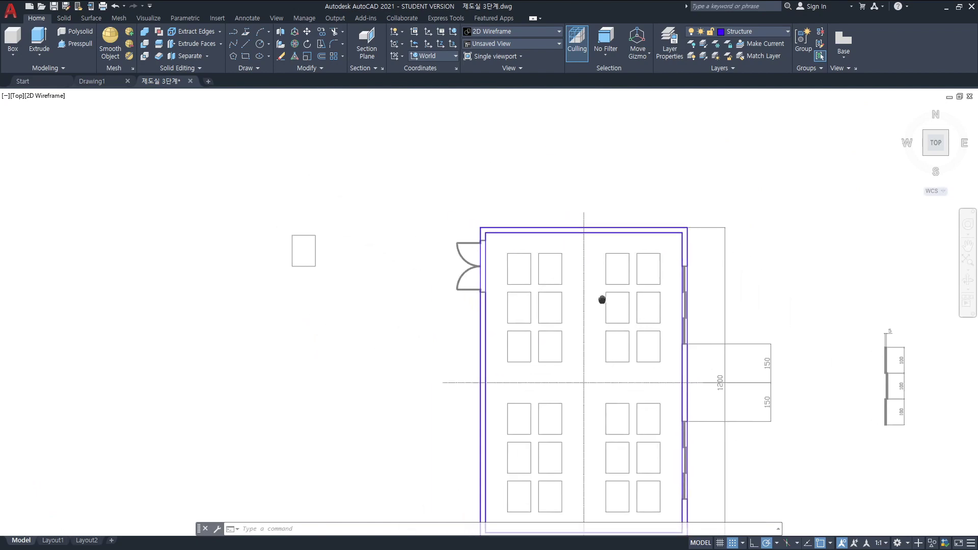
scroll(530, 268, "up", 2)
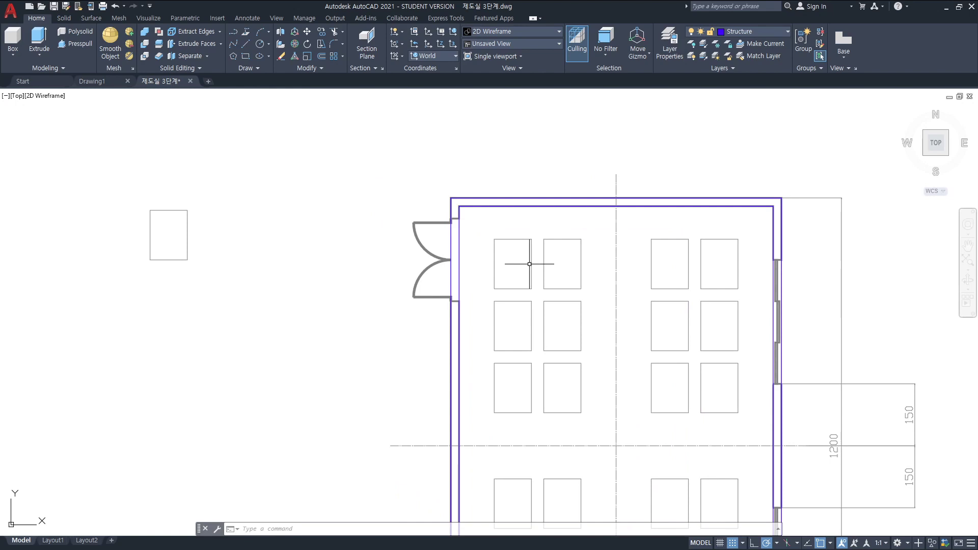
scroll(459, 243, "up", 2)
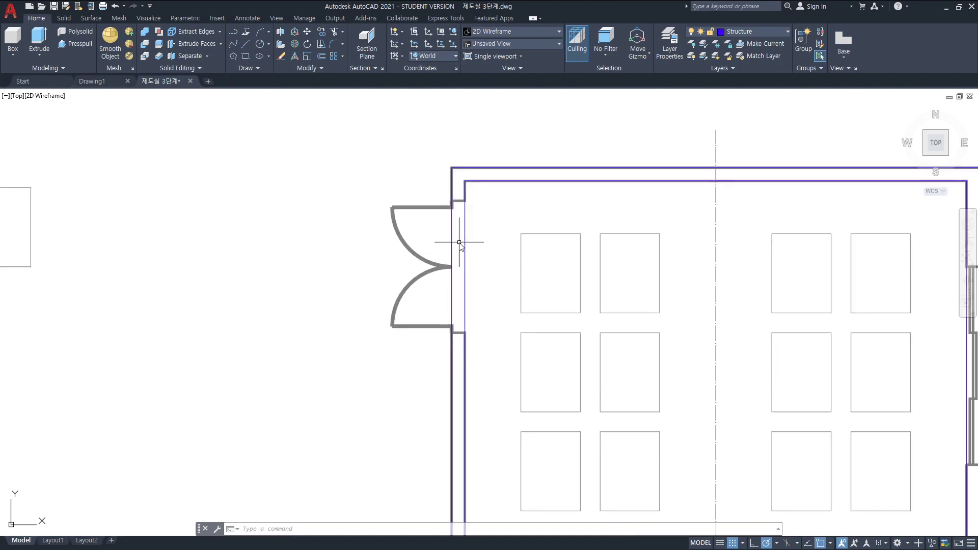
type("rec")
key("Return")
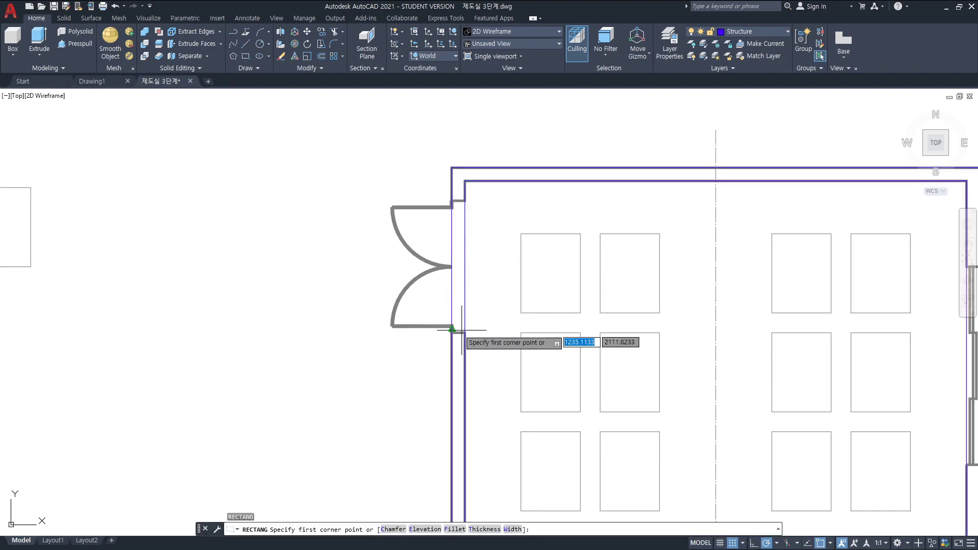
left_click(452, 332)
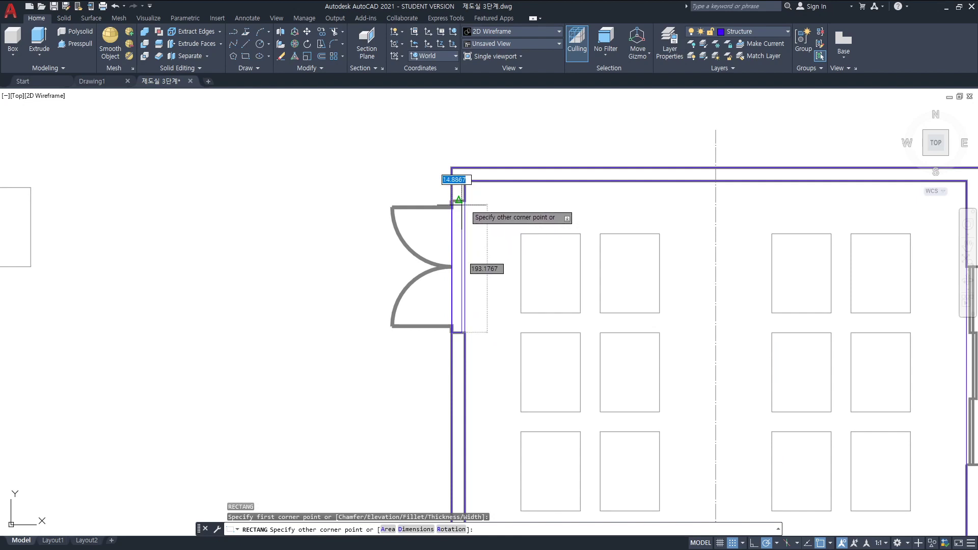
left_click(465, 200)
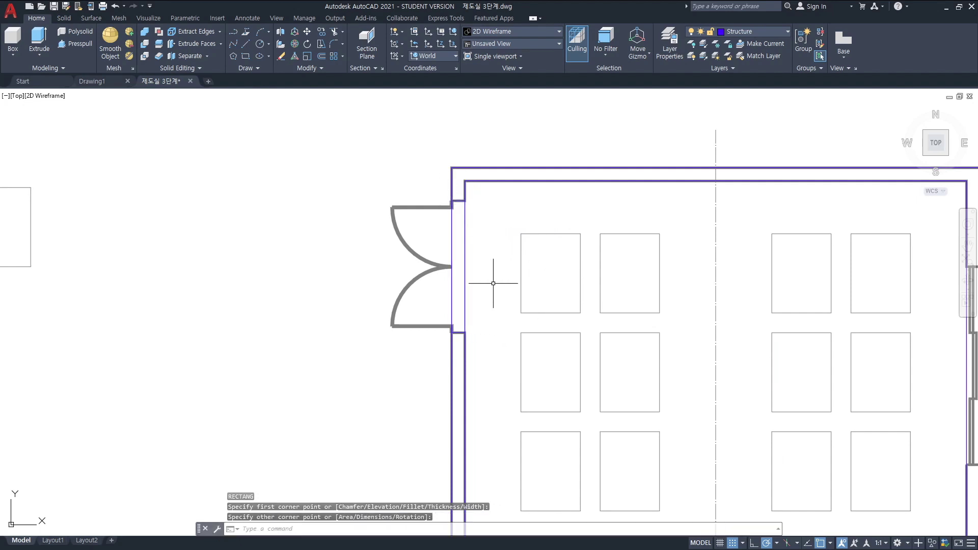
left_click(465, 290)
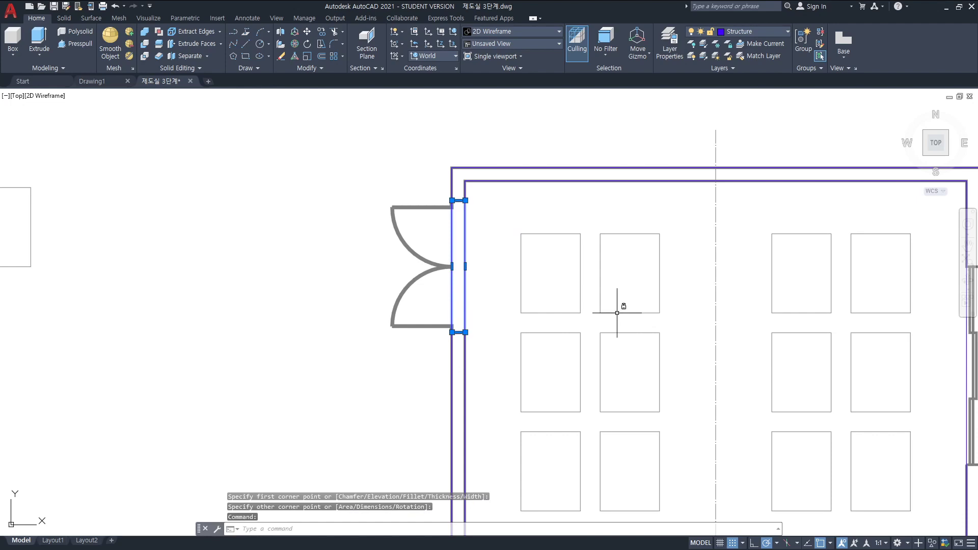
key("Escape")
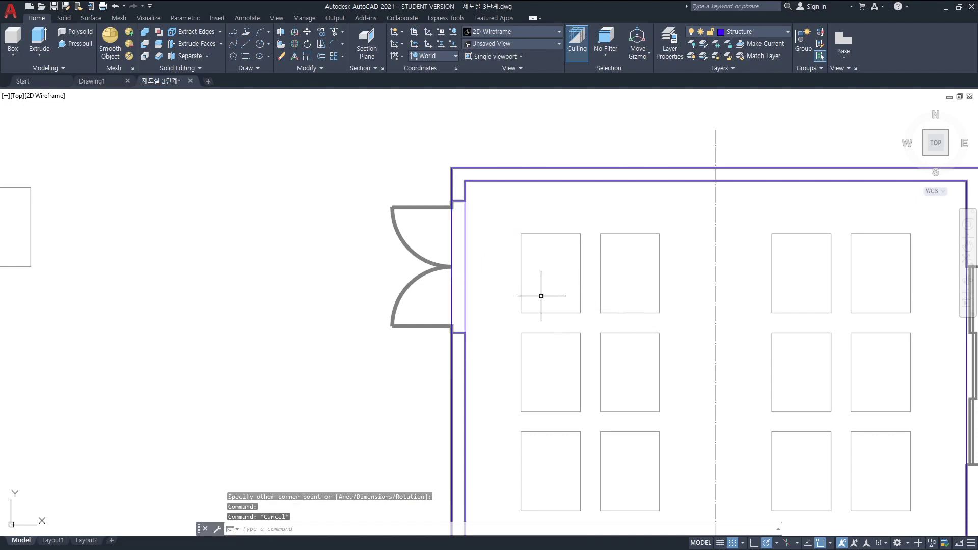
Orbit the model into a tilted 3D view with 3DORBIT.
type("orbit")
key("Return")
mouse_move(551, 321)
left_mouse_down()
mouse_move(585, 357)
mouse_move(635, 317)
mouse_move(635, 340)
left_mouse_up()
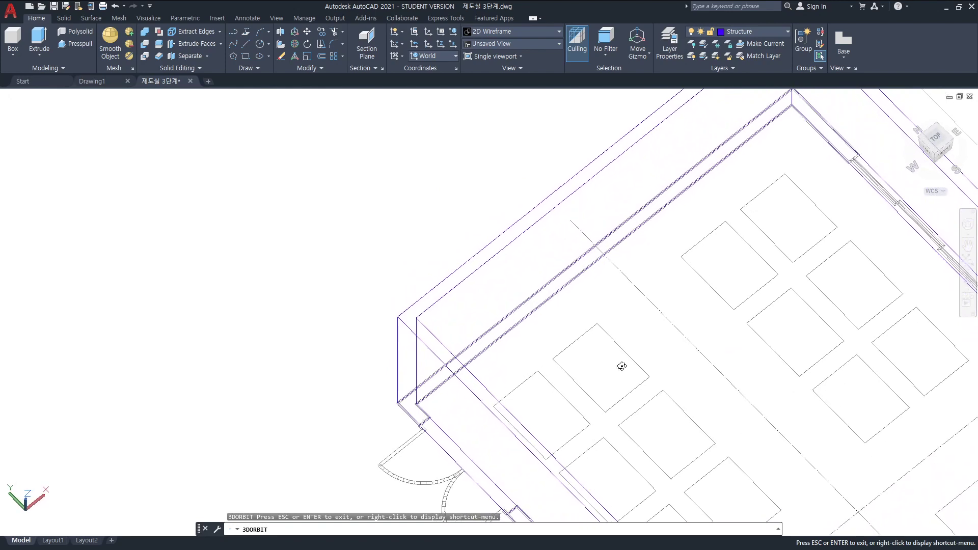
Extrude the thin door rectangle into a solid box 200 units tall.
mouse_move(628, 375)
left_mouse_down()
mouse_move(639, 231)
mouse_move(550, 289)
mouse_move(531, 355)
left_mouse_up()
key("Escape")
type("extrud")
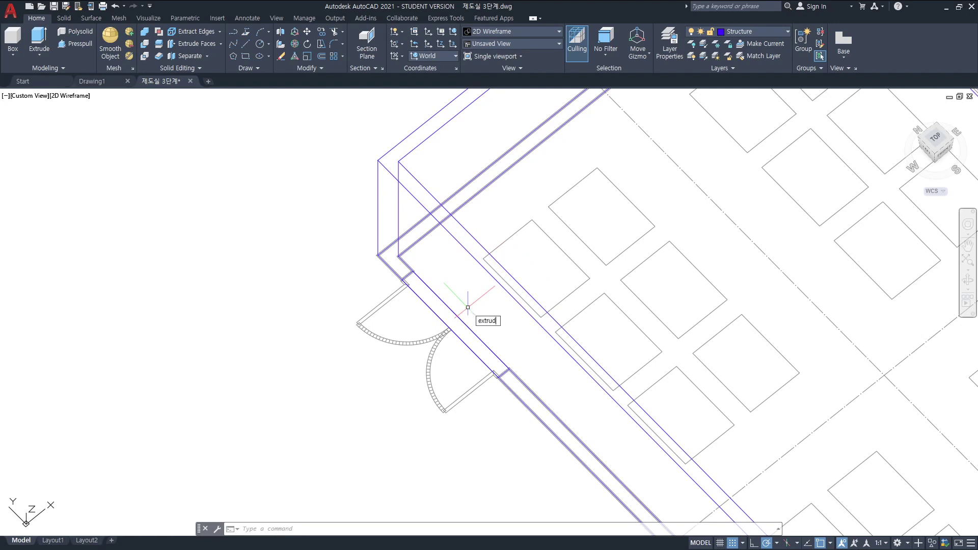
type("e")
key("Return")
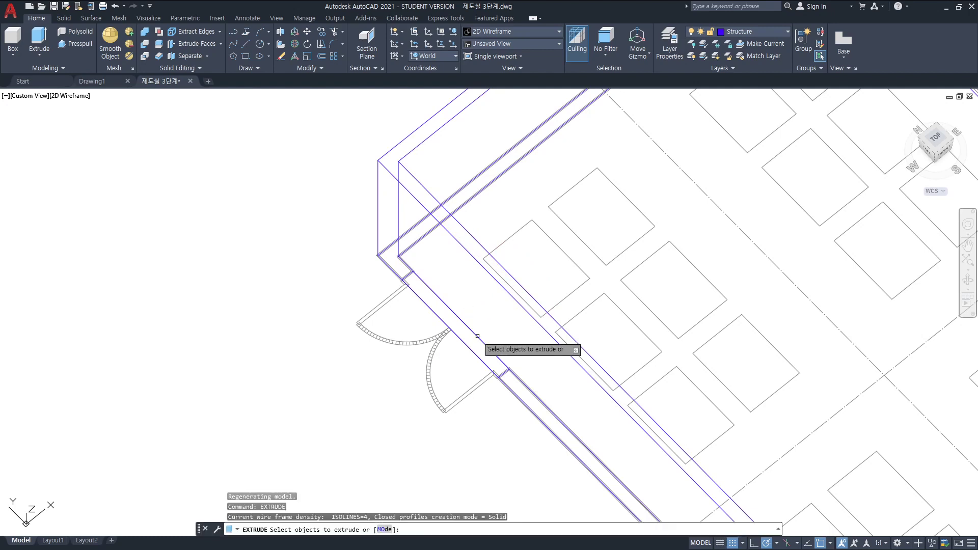
left_click(480, 339)
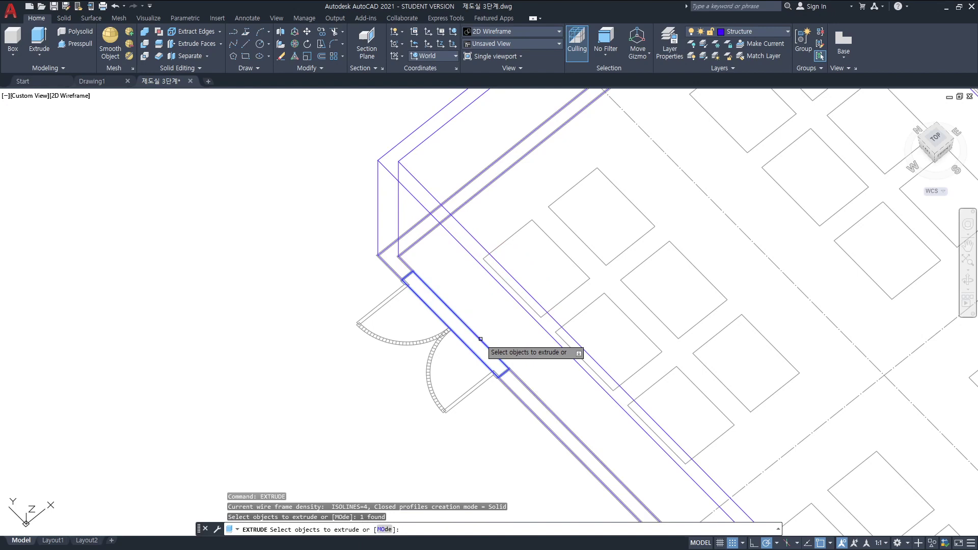
key("Return")
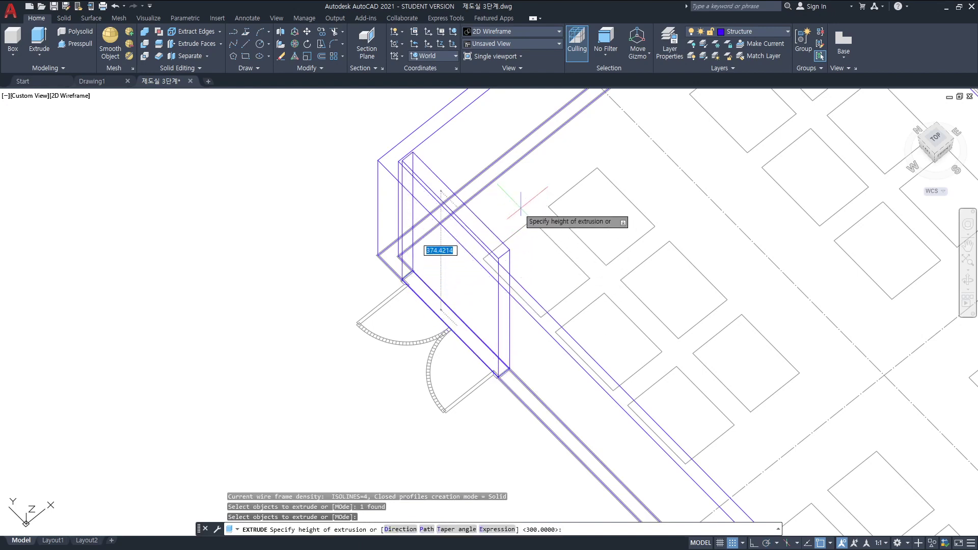
type("200")
key("Return")
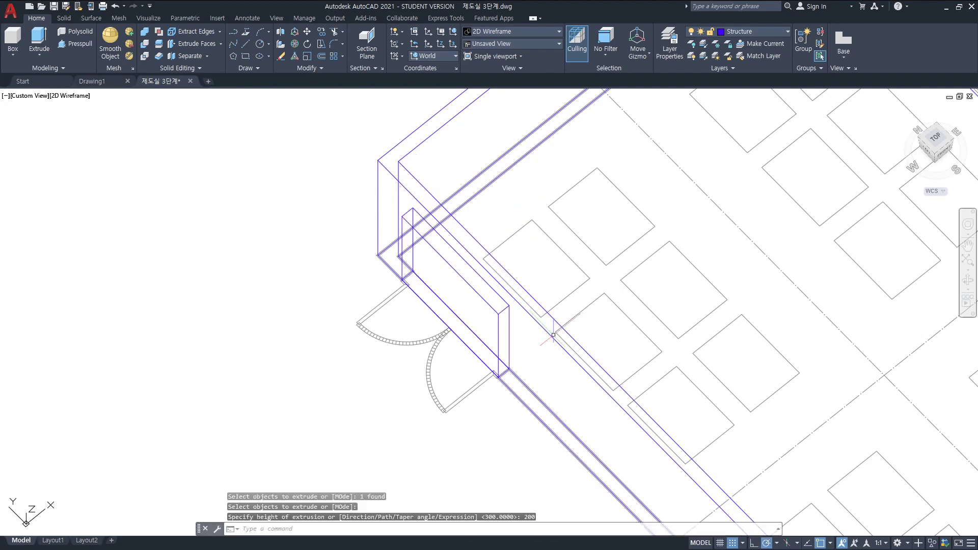
type("orb")
Orbit the model to inspect the door wall from the side.
key("Return")
mouse_move(555, 357)
left_mouse_down()
mouse_move(620, 273)
mouse_move(582, 312)
left_mouse_up()
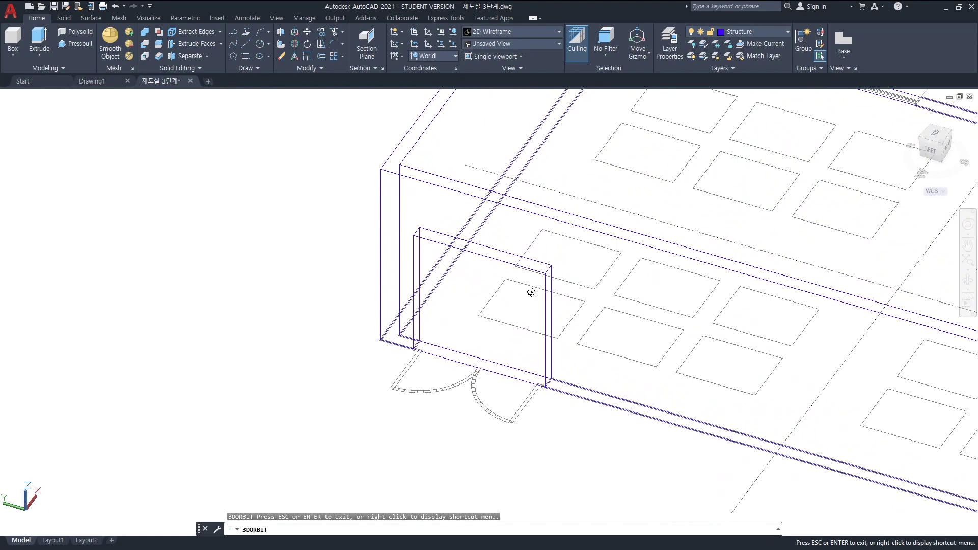
key("Escape")
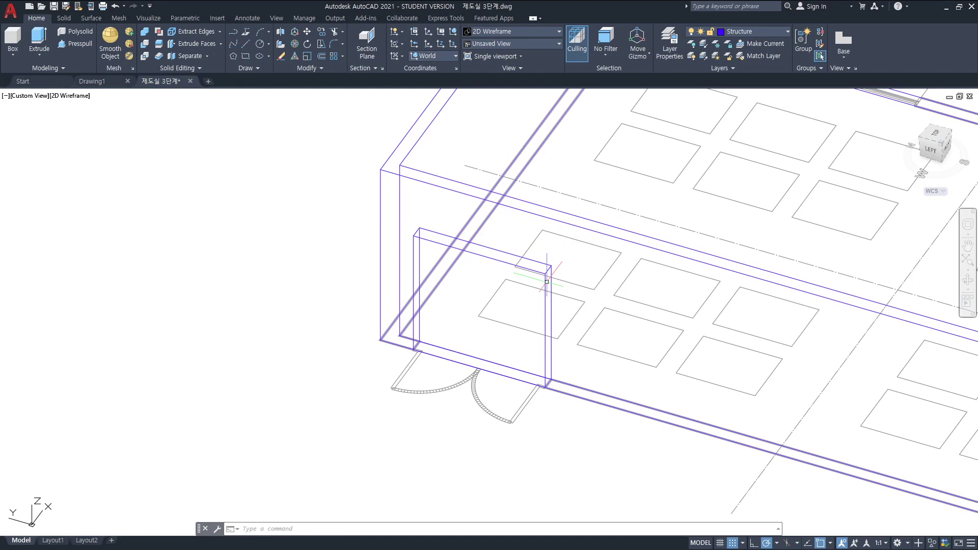
Subtract the door box from the wall solid to cut the door opening.
type("u")
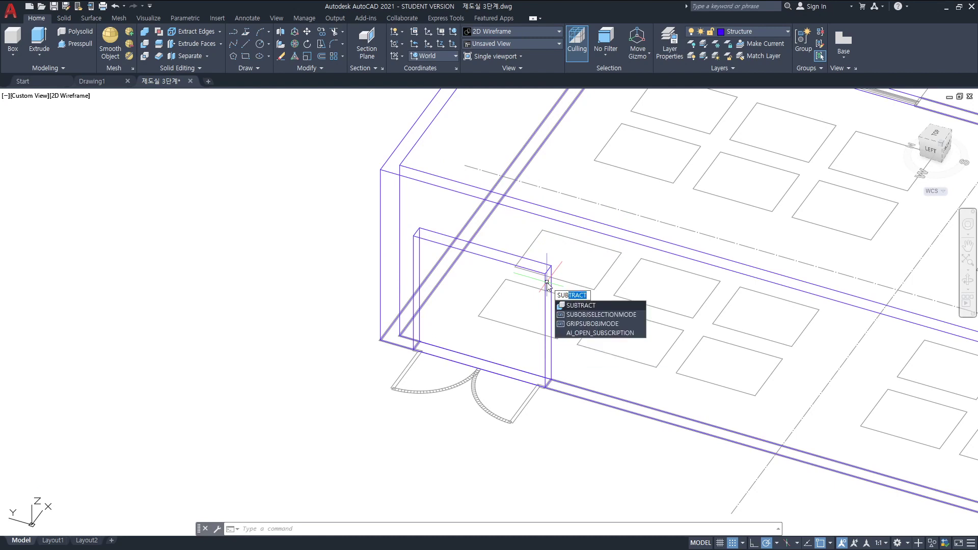
type("b")
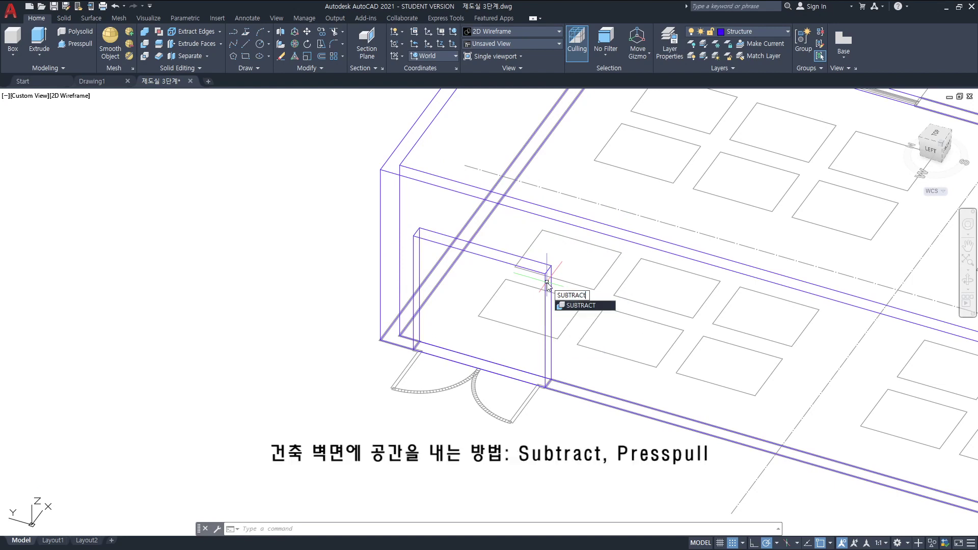
key("Return")
left_click(537, 214)
key("Return")
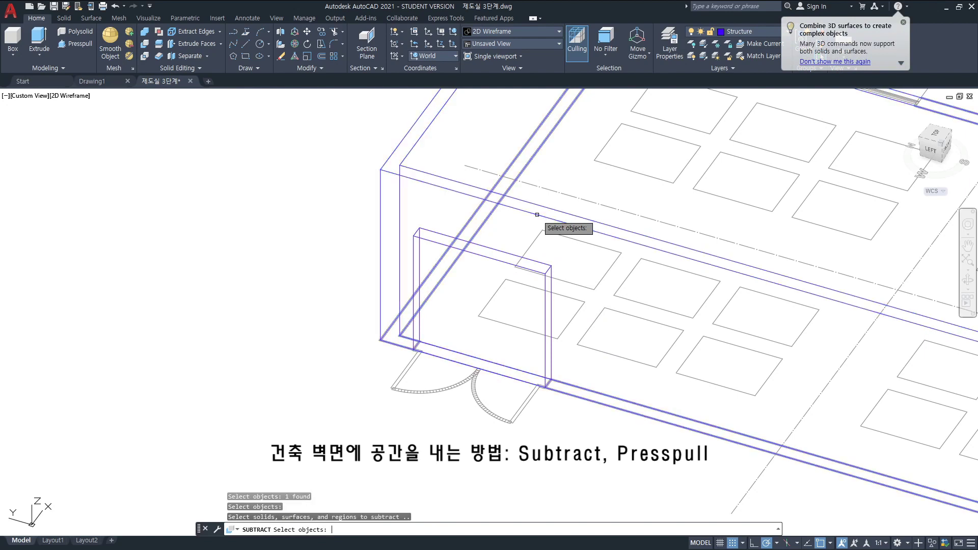
left_click(504, 262)
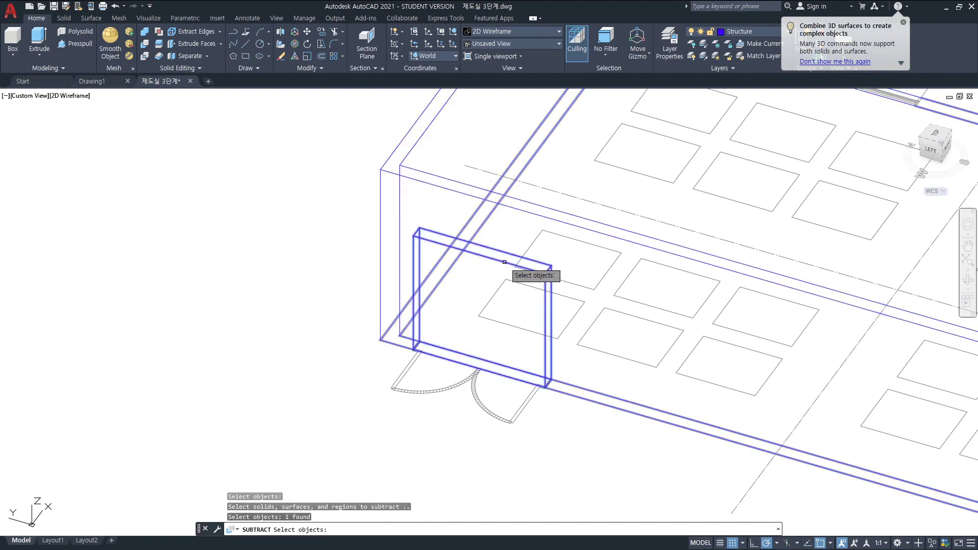
key("Return")
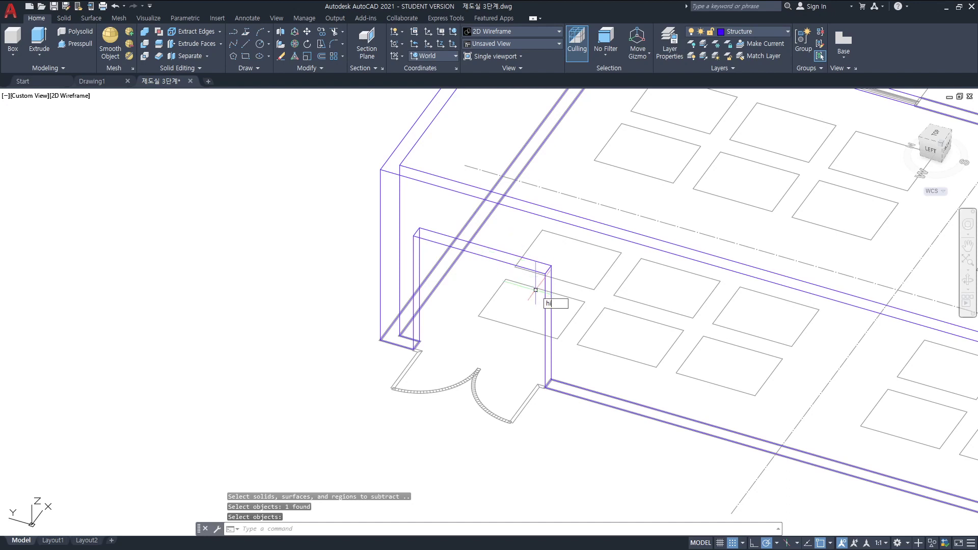
Hide hidden lines and orbit the room to view it from the front-right.
key("Return")
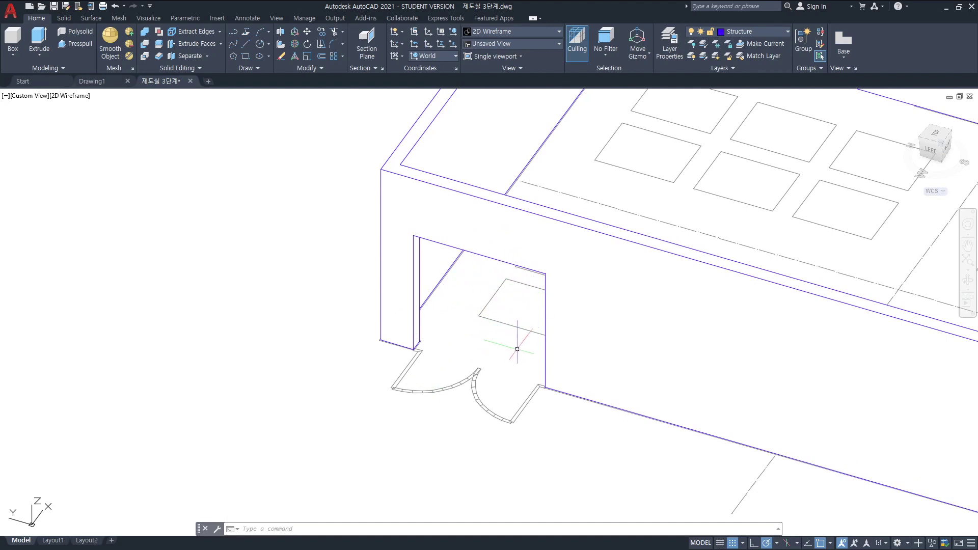
type("orbit")
key("Return")
mouse_move(586, 351)
left_mouse_down()
mouse_move(666, 361)
mouse_move(568, 332)
mouse_move(652, 332)
mouse_move(809, 377)
left_mouse_up()
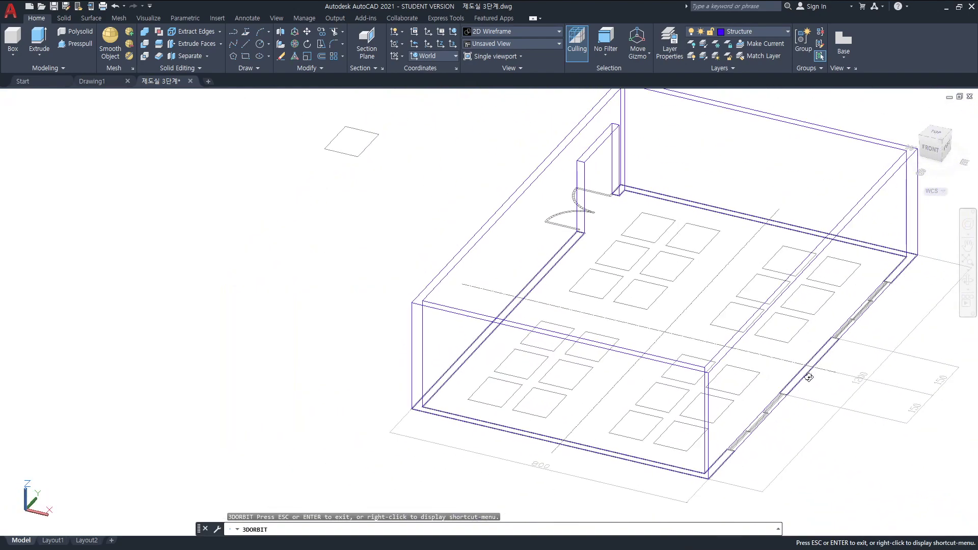
Switch to the Top view and zoom to the right-wall window dimensioned 150, 1200, 150.
middle_click_drag(790, 392, 748, 435)
scroll(760, 389, "up", 1)
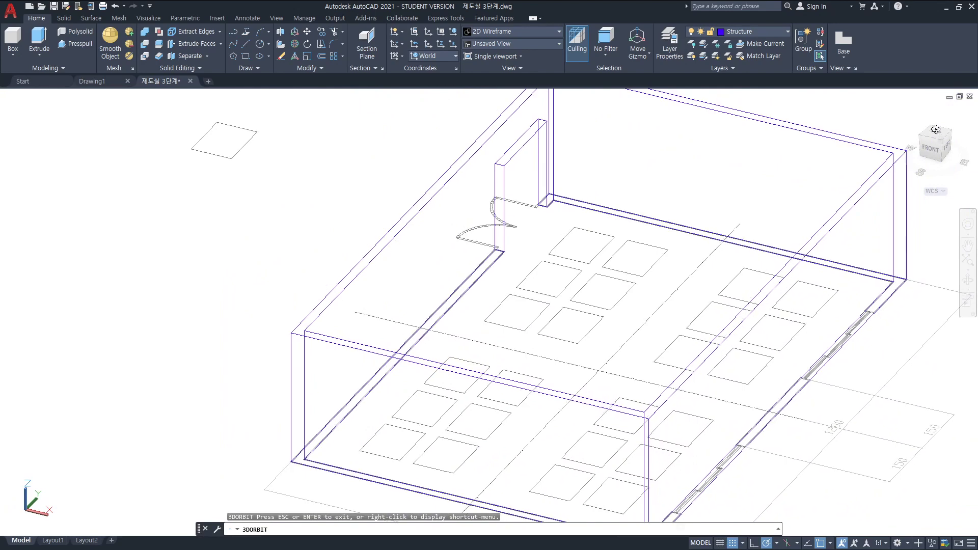
key("Escape")
left_click(940, 138)
scroll(586, 315, "up", 2)
scroll(560, 255, "up", 5)
mouse_move(521, 246)
middle_mouse_down()
mouse_move(641, 364)
mouse_move(668, 354)
middle_mouse_up()
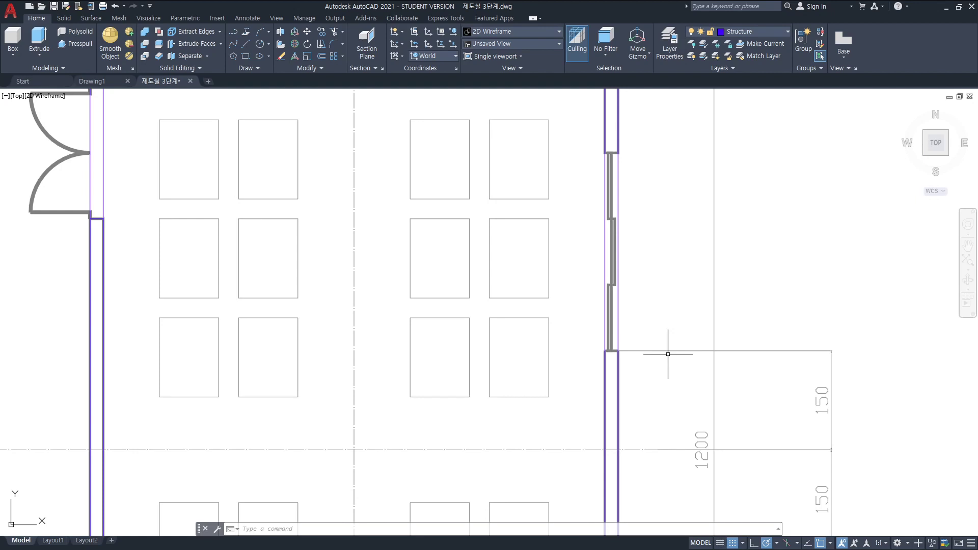
Draw a thin rectangle across the right-wall window opening.
scroll(668, 354, "up", 2)
key("Return")
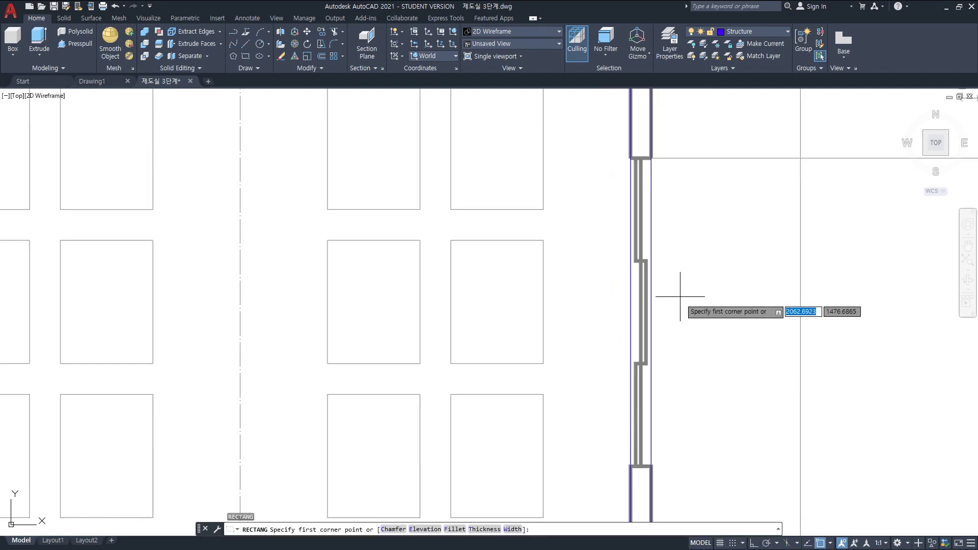
left_click(631, 466)
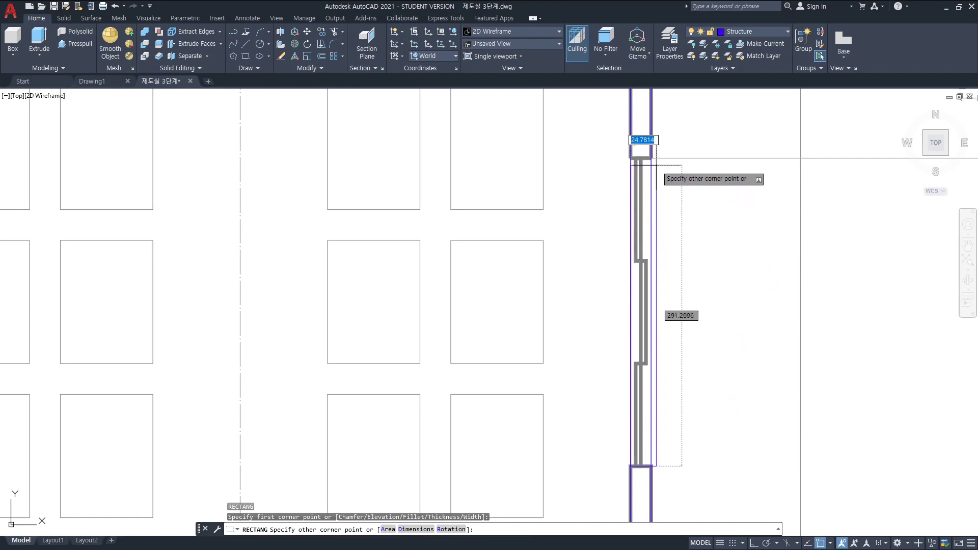
left_click(651, 158)
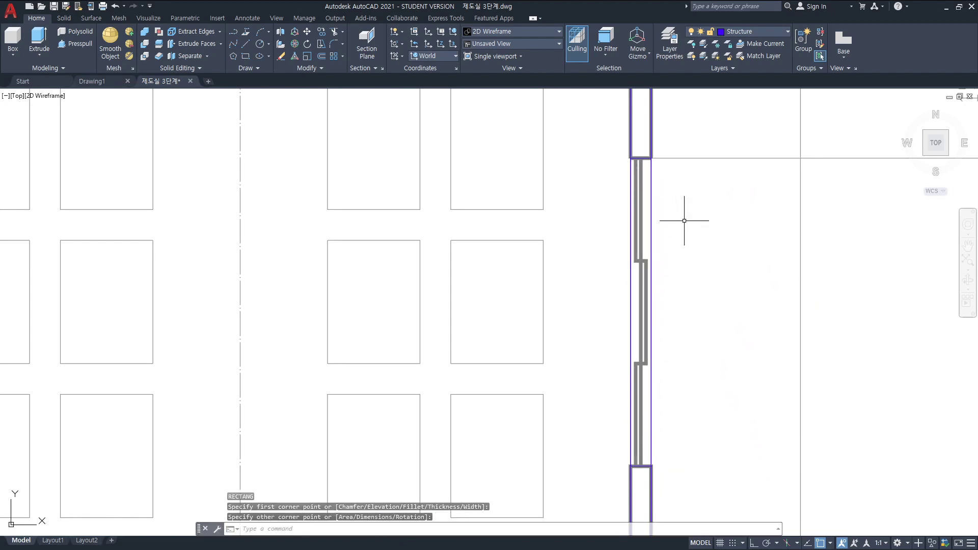
key("Return")
key("Escape")
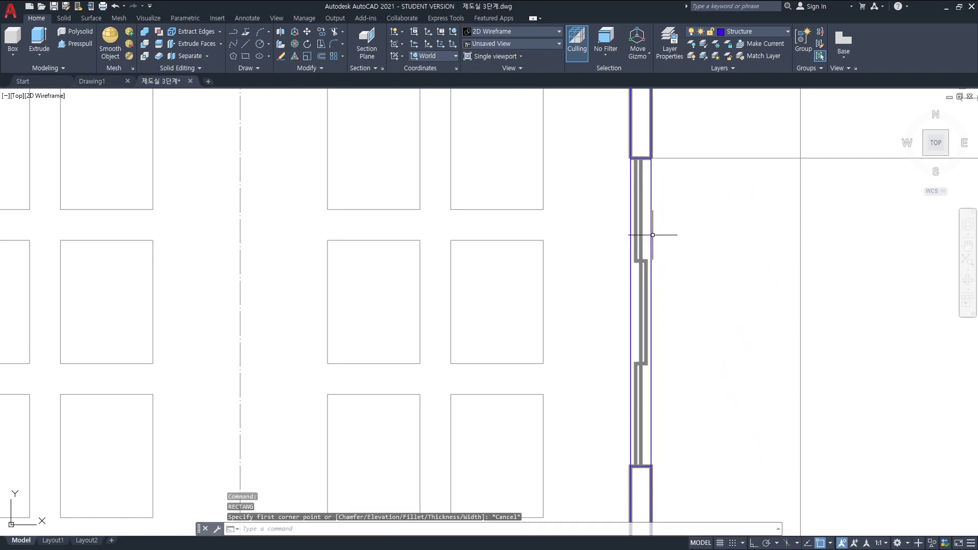
key("Escape")
key("Escape")
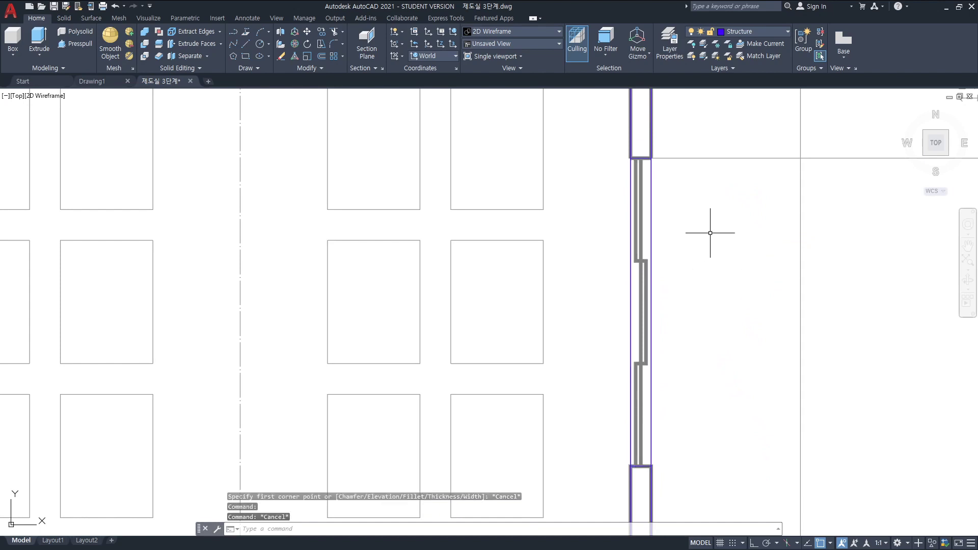
Redraw the window rectangle from the wall end to the upper wall corner.
scroll(695, 331, "down", 2)
scroll(714, 273, "down", 4)
scroll(683, 323, "up", 4)
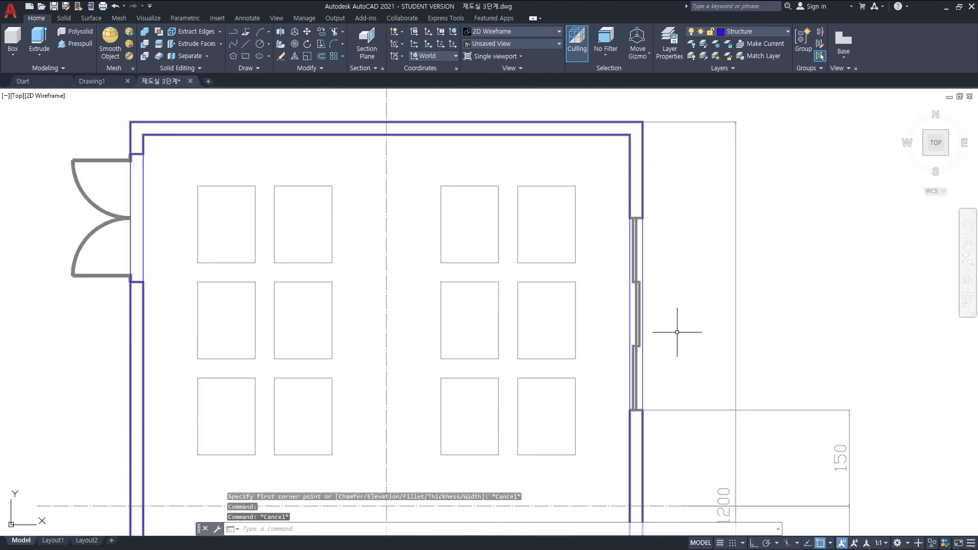
scroll(677, 332, "up", 2)
type("rec")
key("Return")
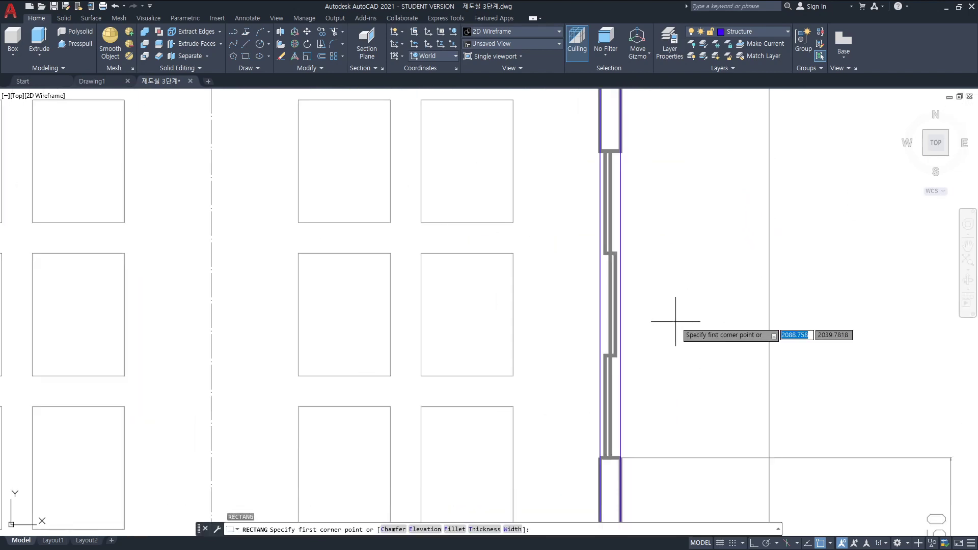
left_click(609, 457)
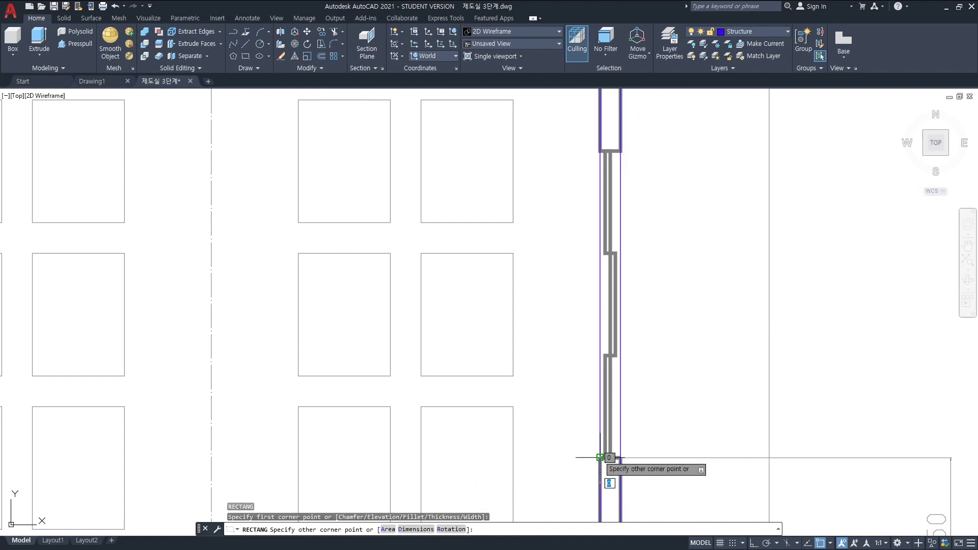
left_click(621, 151)
Check the new window rectangle, then tilt the plan into a 3D orbit view.
scroll(682, 260, "down", 2)
scroll(680, 261, "down", 2)
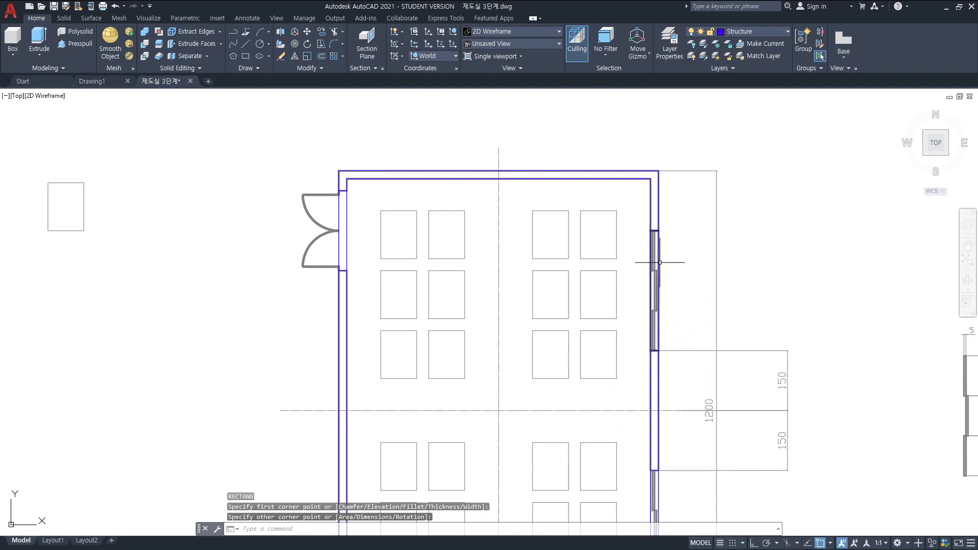
left_click(655, 267)
key("Escape")
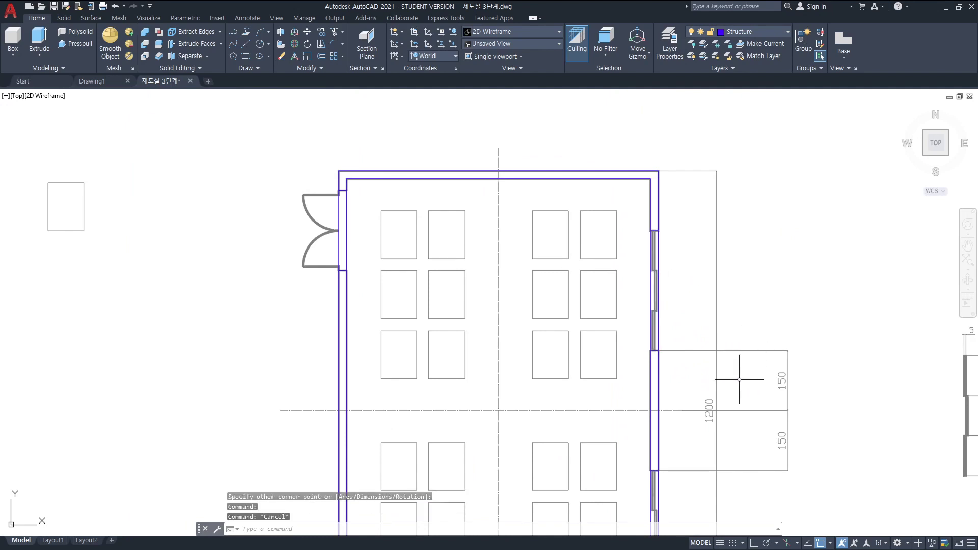
middle_click_drag(740, 376, 721, 299)
type("3do")
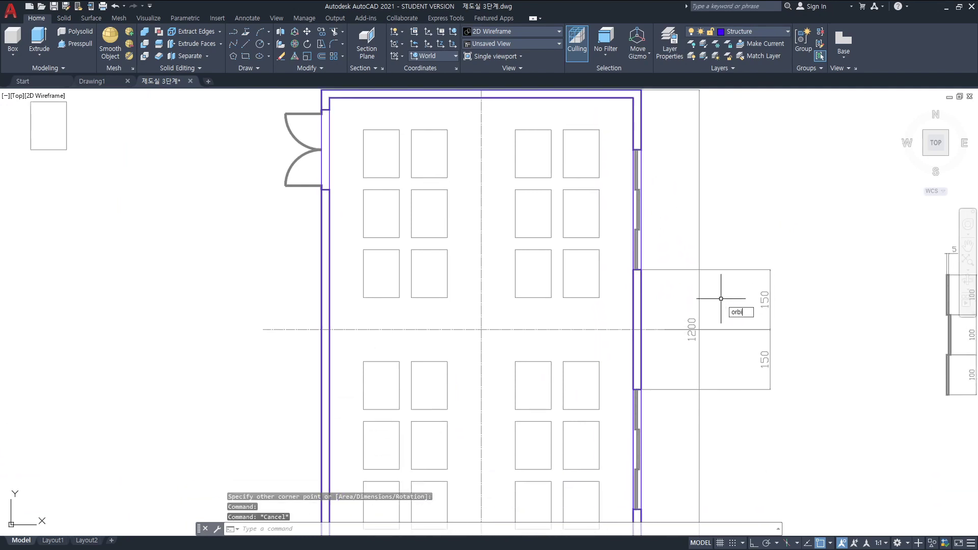
key("Return")
mouse_move(703, 324)
left_mouse_down()
mouse_move(670, 323)
mouse_move(660, 269)
left_mouse_up()
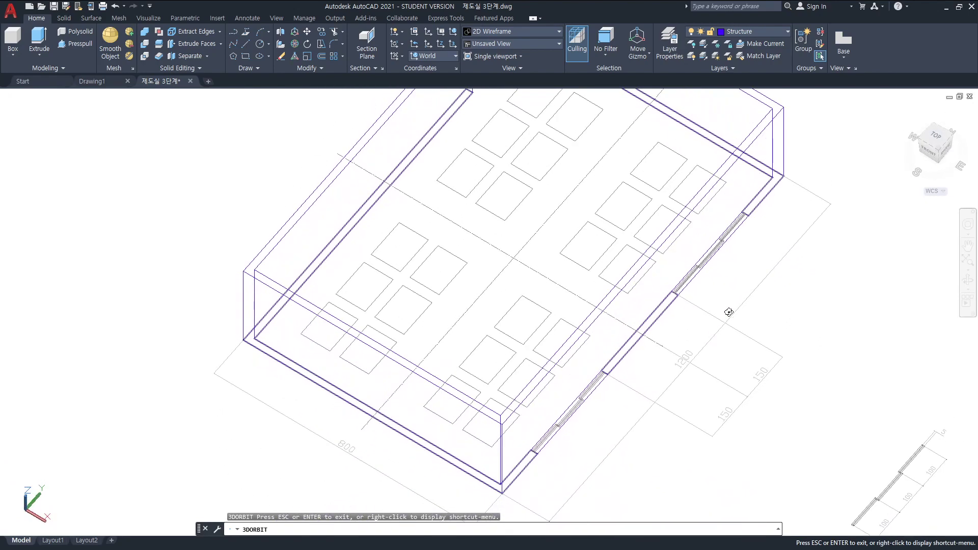
Extrude both right-wall window rectangles to a height of 150.
key("Escape")
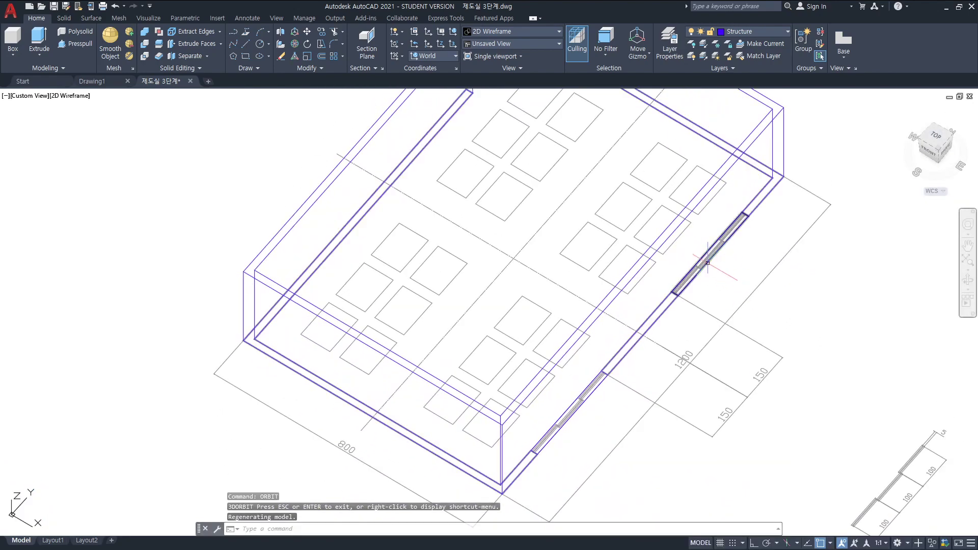
type("extrud")
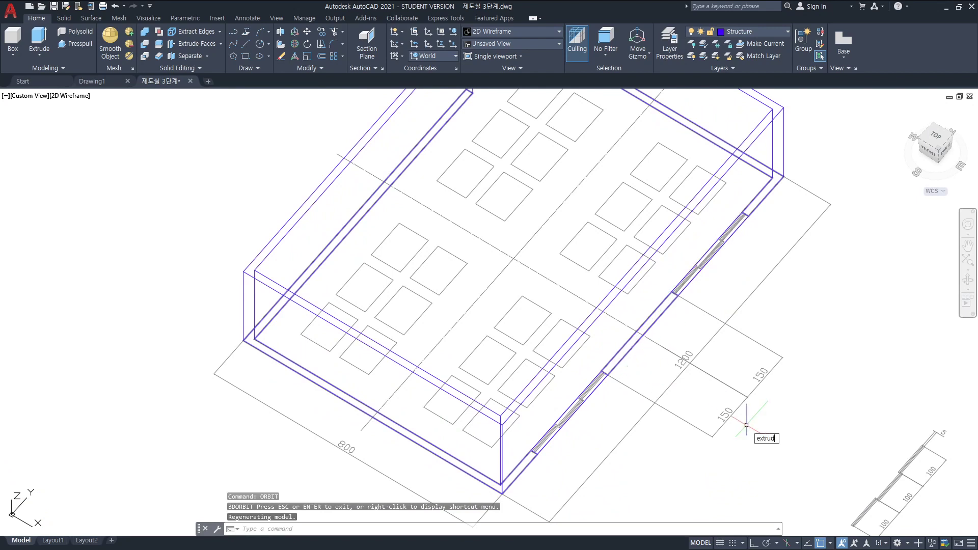
type("e")
key("Return")
left_click(569, 412)
left_click(709, 253)
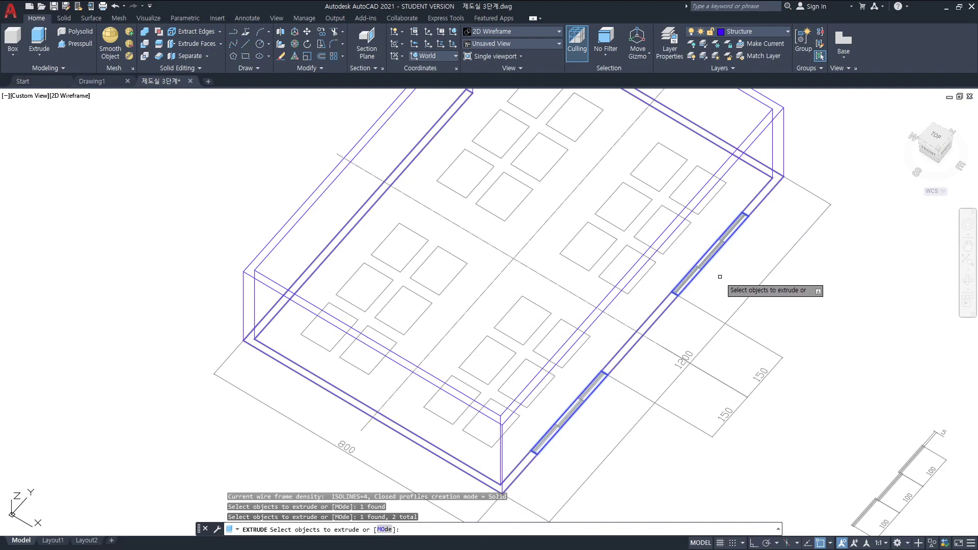
key("Return")
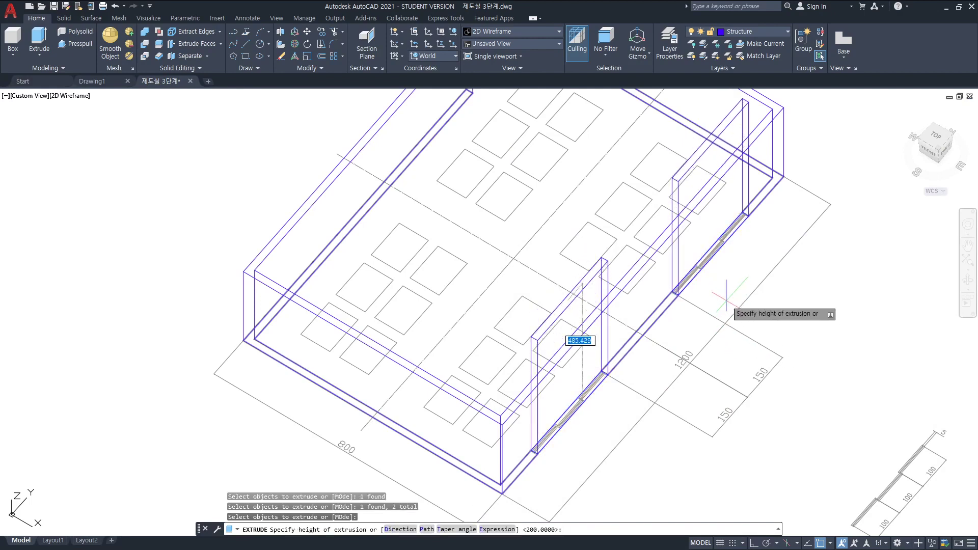
type("150")
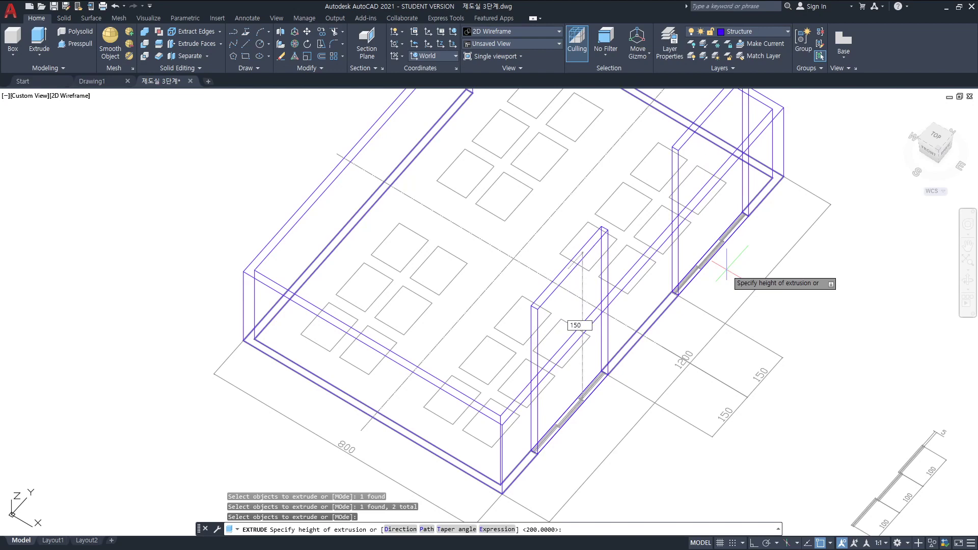
key("Return")
Orbit the model to see the room from the front.
type("orbit")
key("Return")
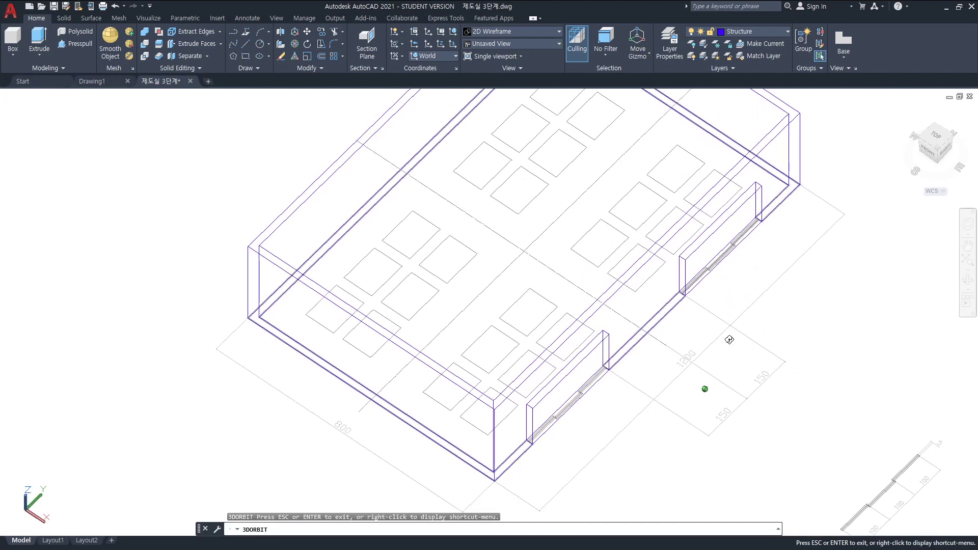
left_click_drag(730, 320, 773, 304)
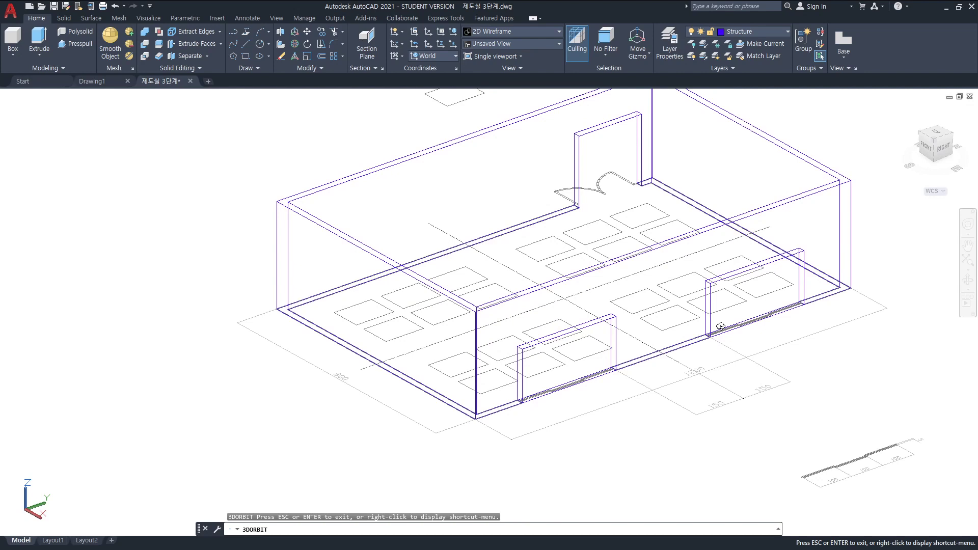
Move both window blocks up by 0,0,100 from a window's bottom corner.
key("Escape")
type("m")
key("Return")
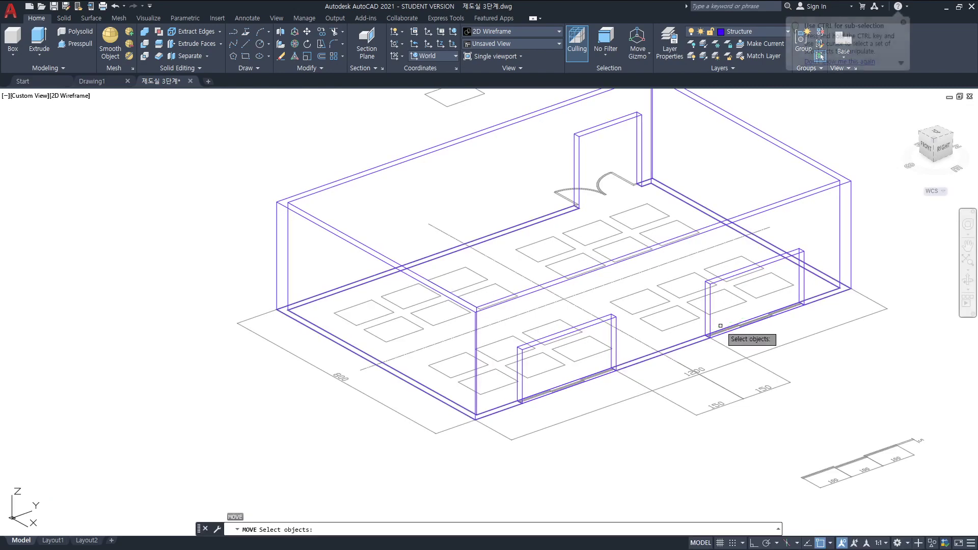
left_click(714, 323)
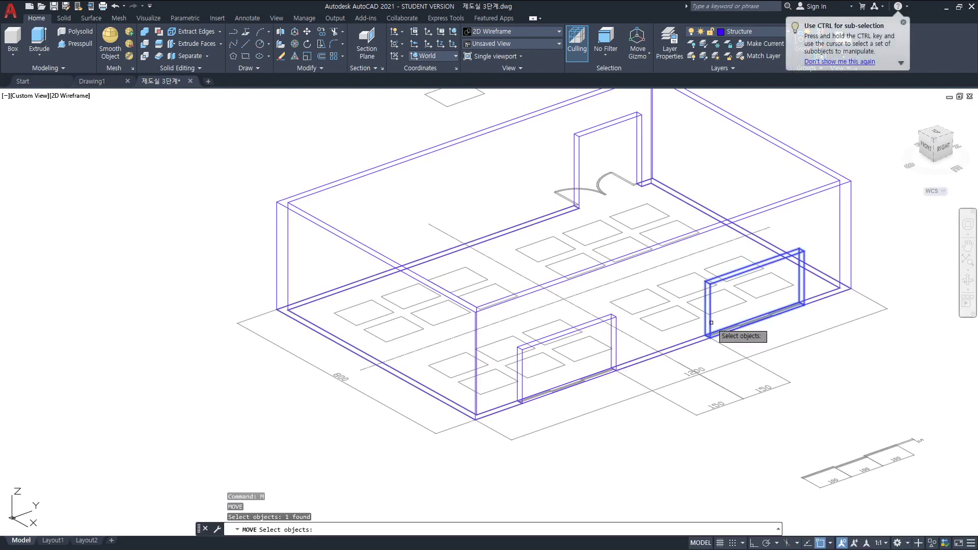
left_click(616, 351)
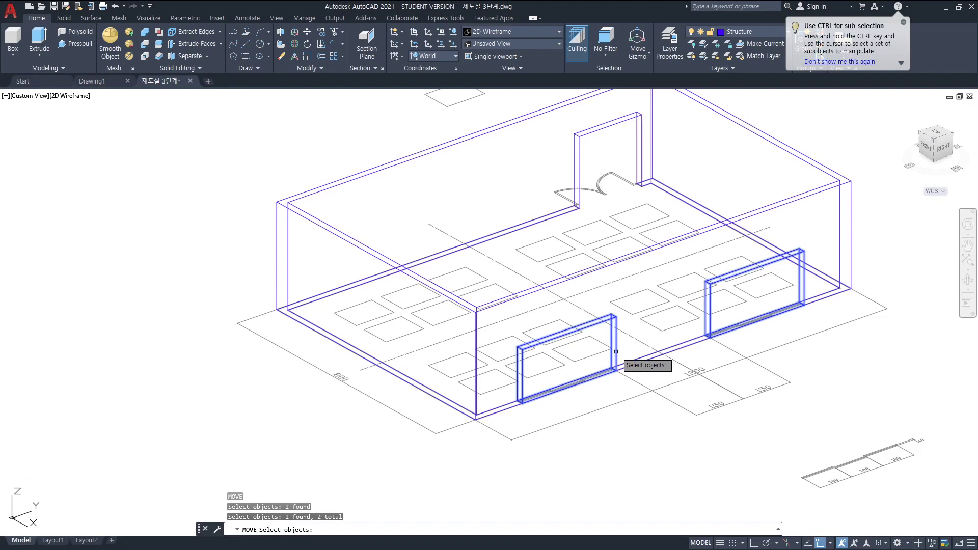
key("Return")
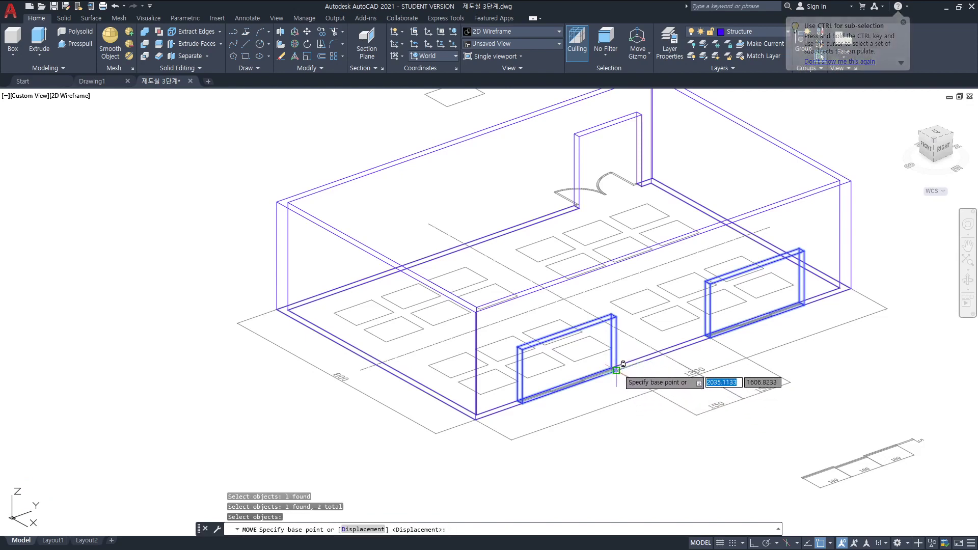
left_click(618, 367)
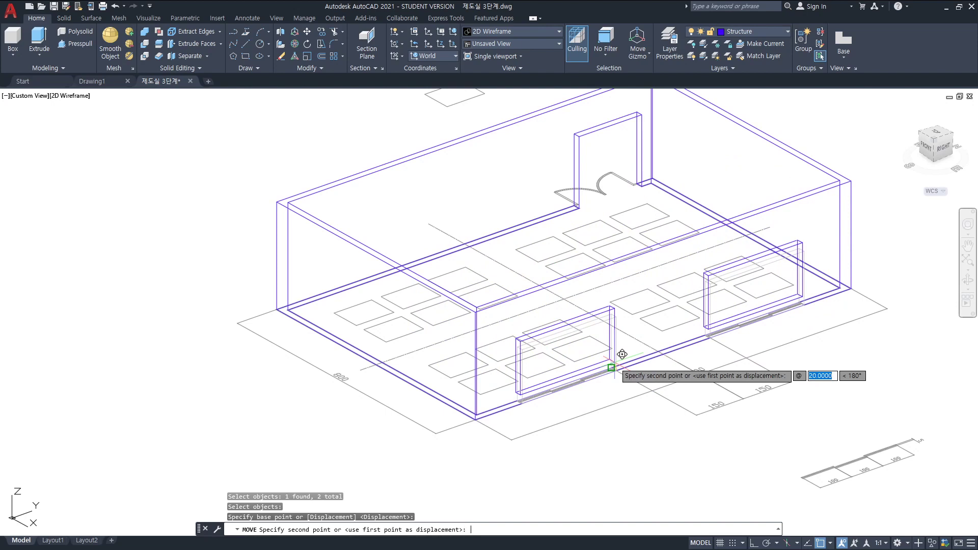
type("0,0")
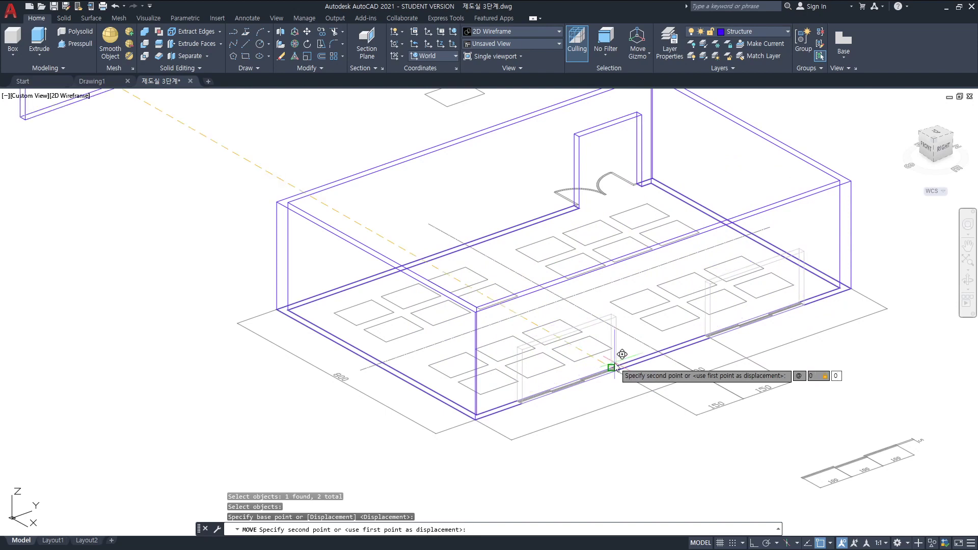
type(",")
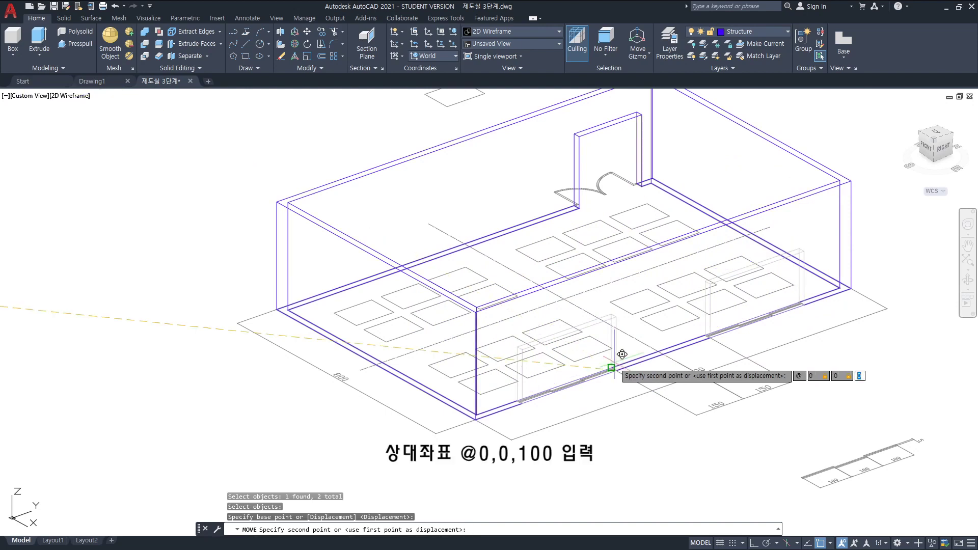
type("100")
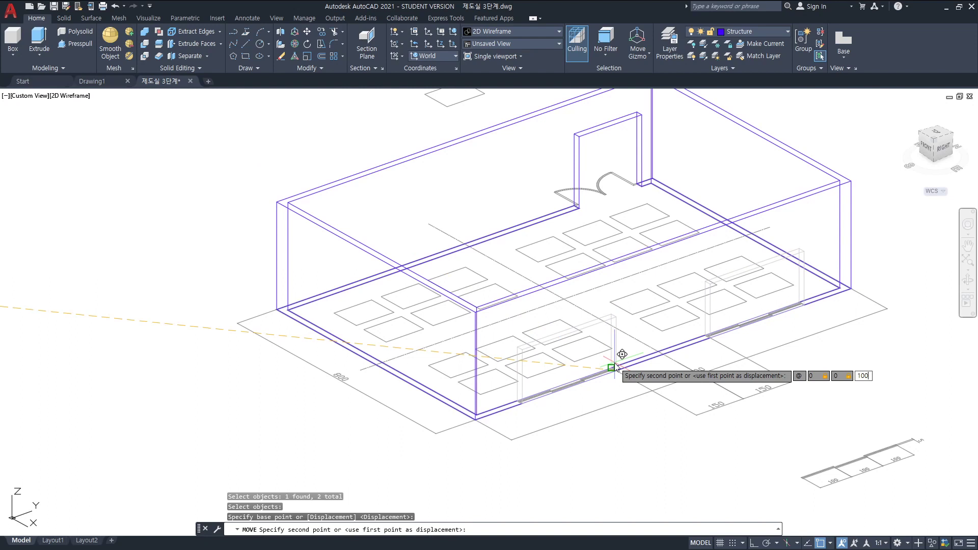
key("Return")
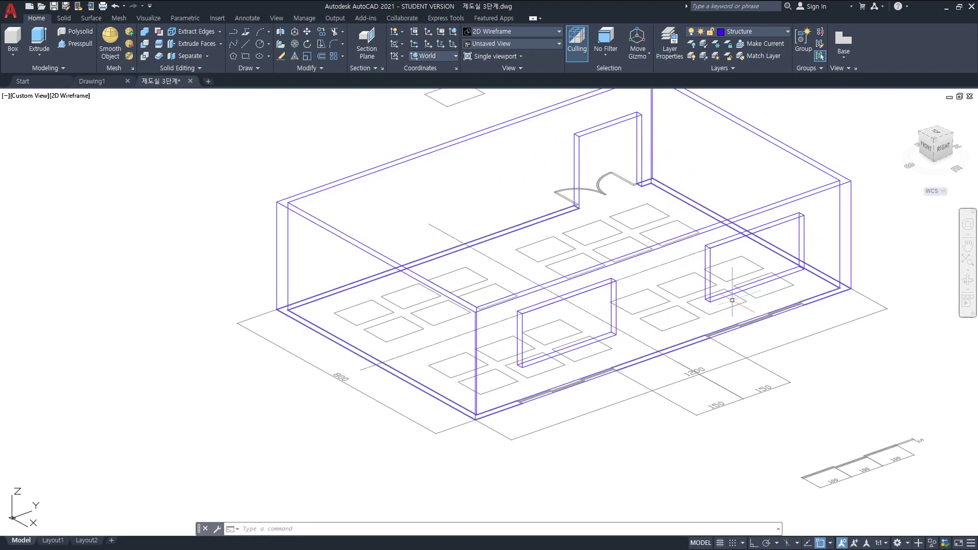
type("orbit")
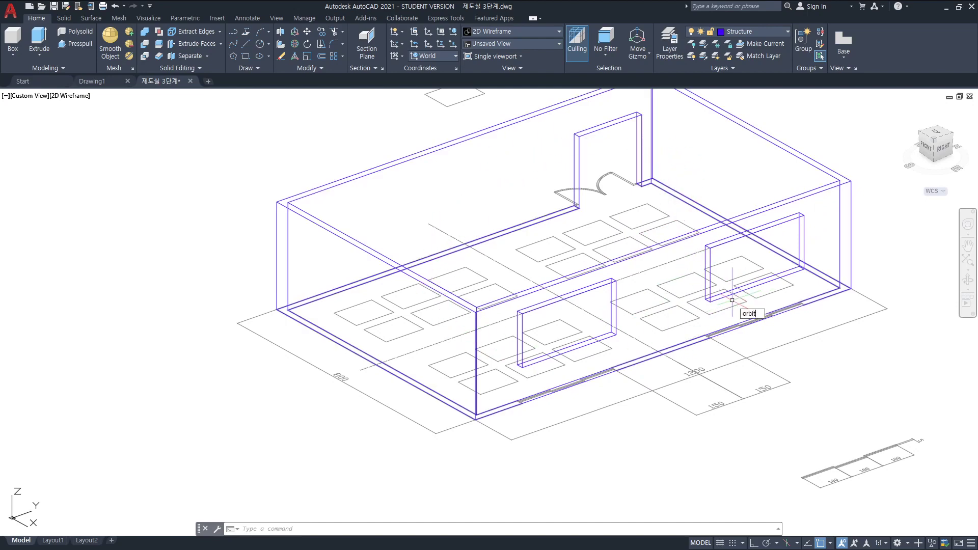
mouse_move(746, 312)
middle_mouse_down("shift")
mouse_move(735, 300)
mouse_move(676, 387)
mouse_move(840, 349)
mouse_move(738, 393)
mouse_move(656, 376)
middle_mouse_up("shift")
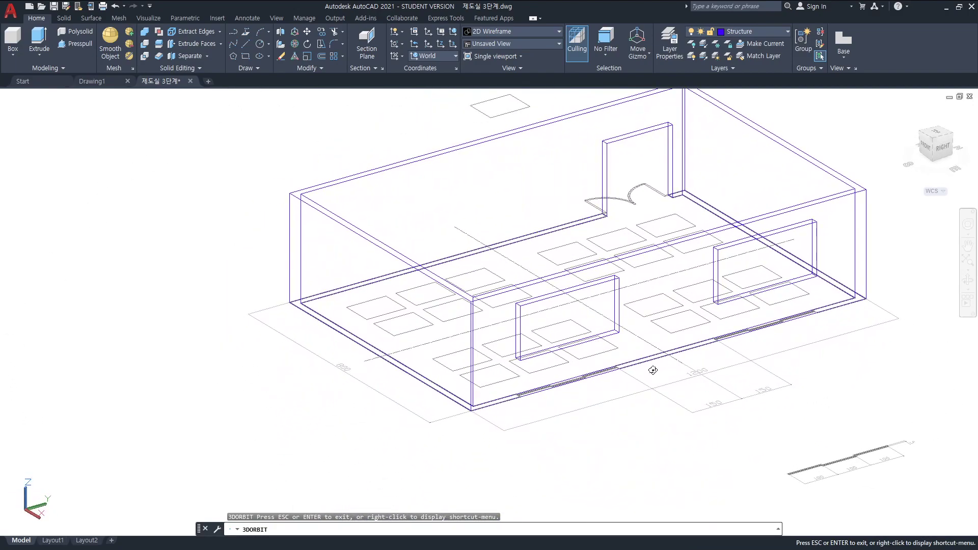
Preview the model with hidden lines removed, then regenerate back to wireframe.
type("hi")
key("Return")
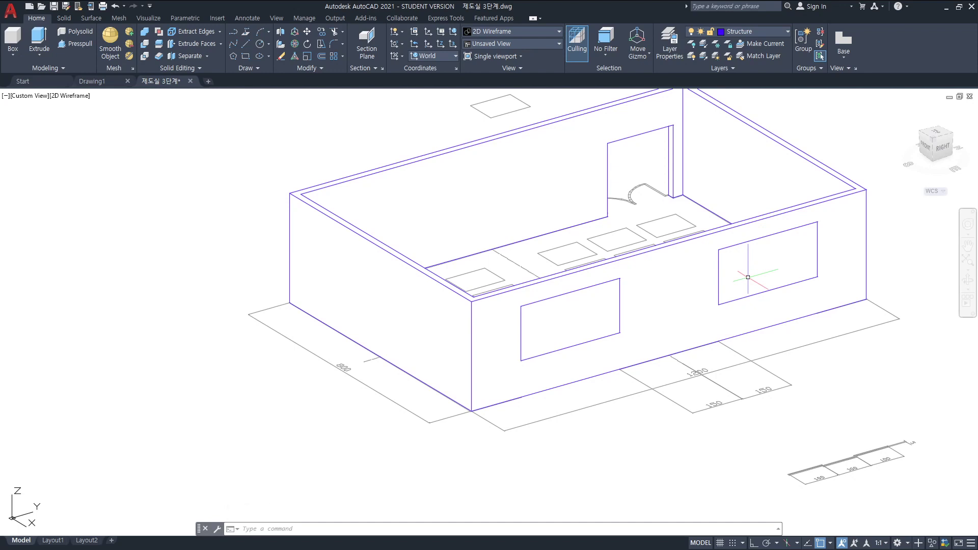
key("Escape")
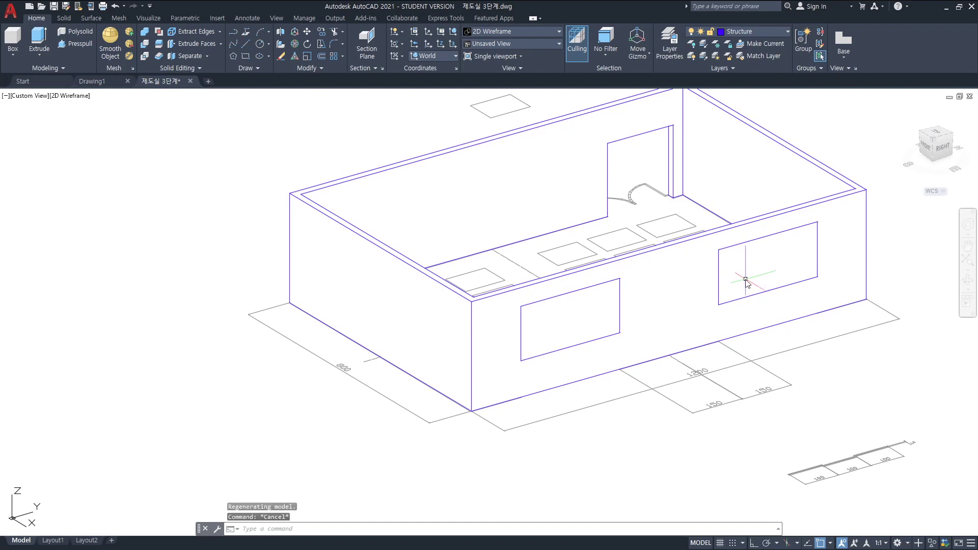
type("re")
key("Return")
Subtract the right and front window boxes from the wall and show it with HIDE.
type("subtract")
key("Return")
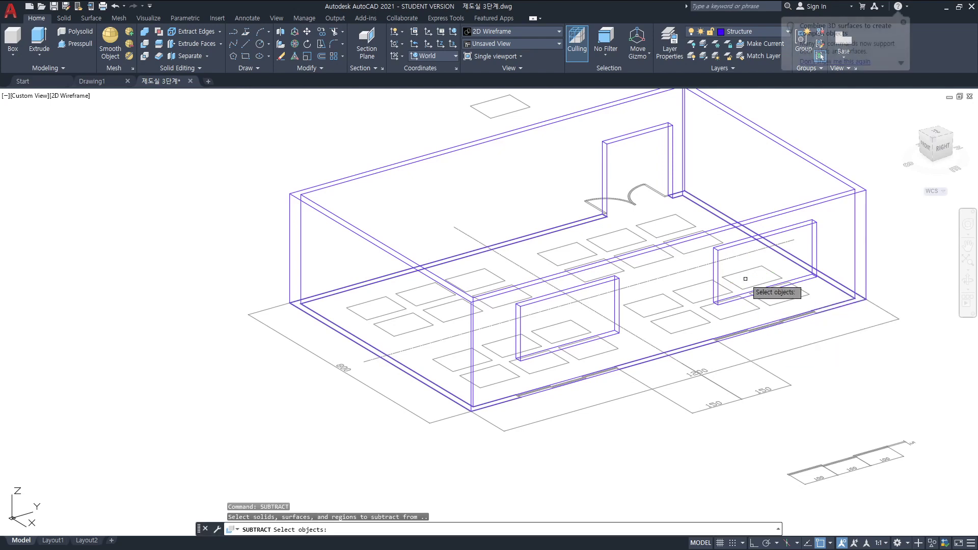
left_click(803, 209)
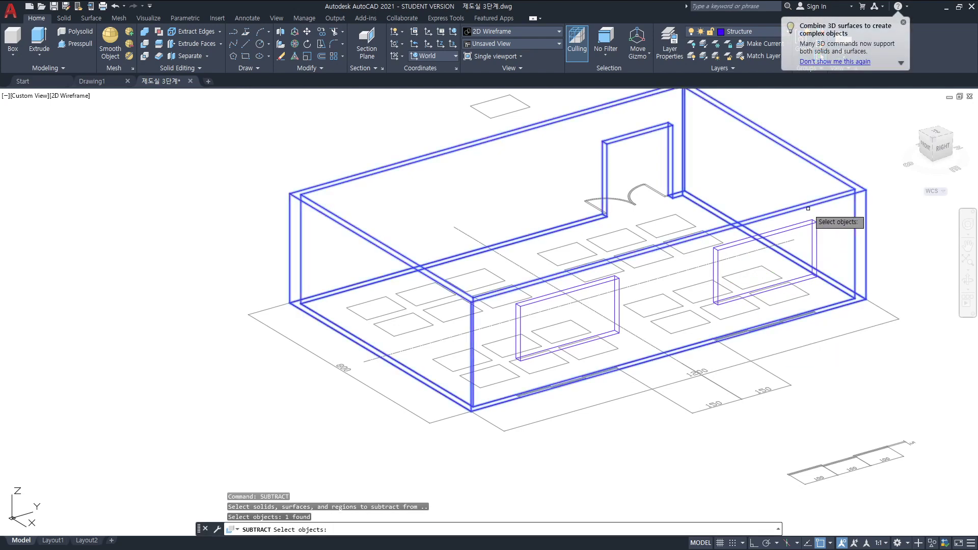
key("Return")
left_click(813, 222)
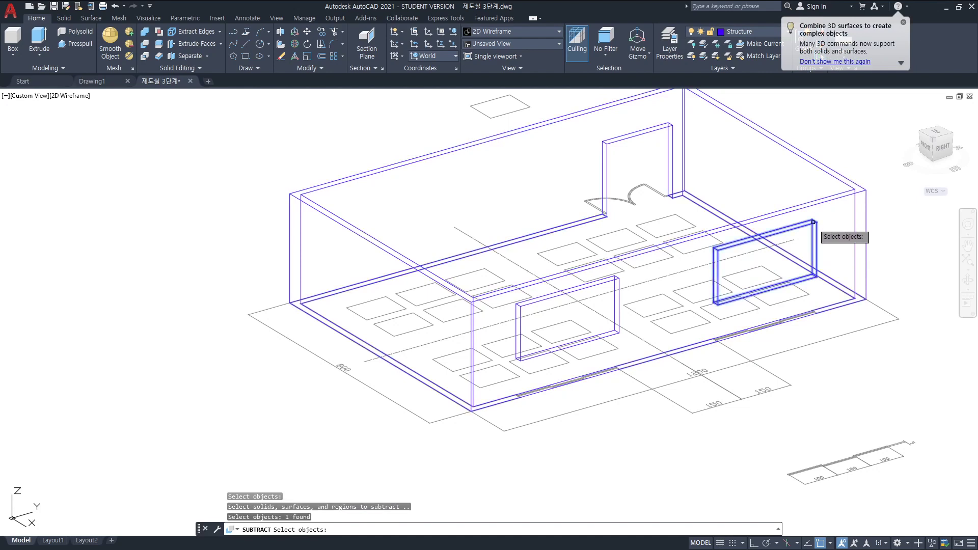
left_click(619, 277)
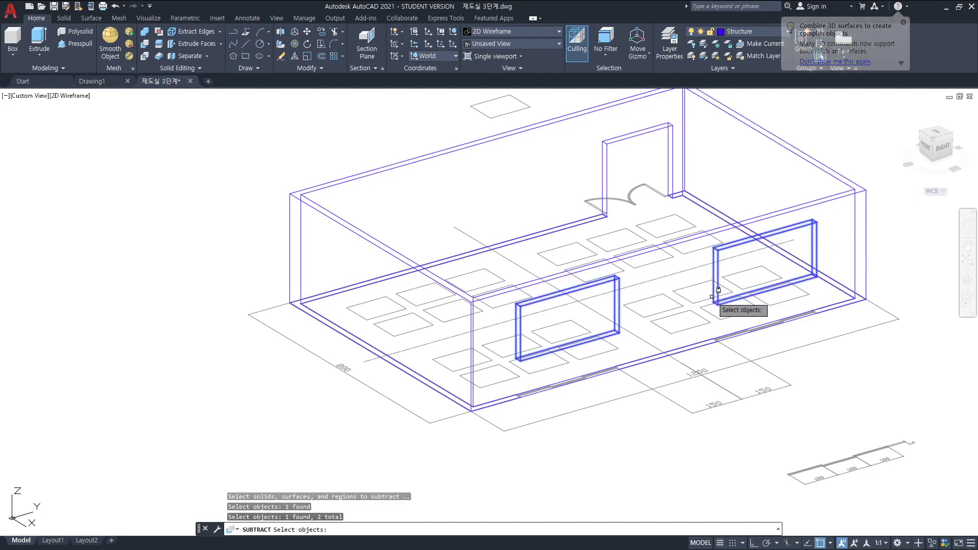
key("Return")
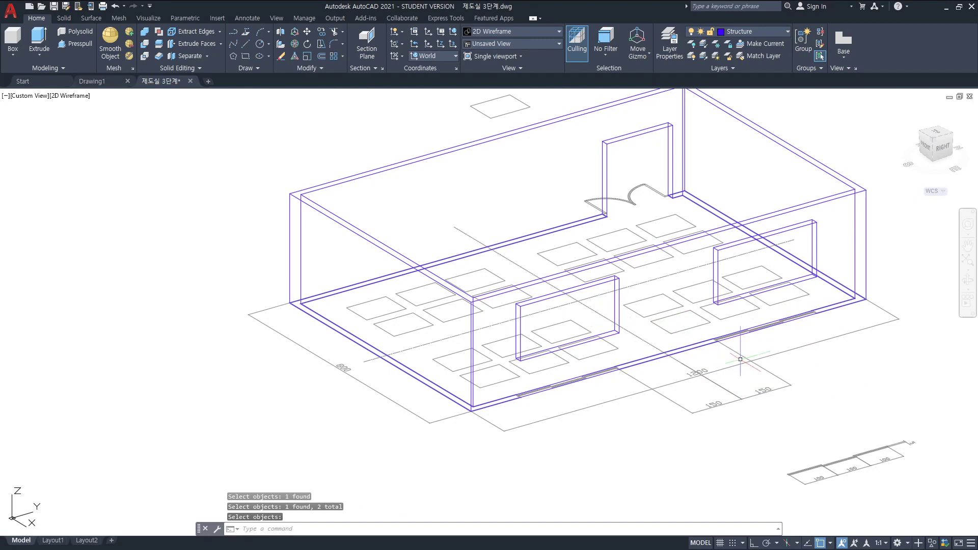
type("HIDE")
key("Return")
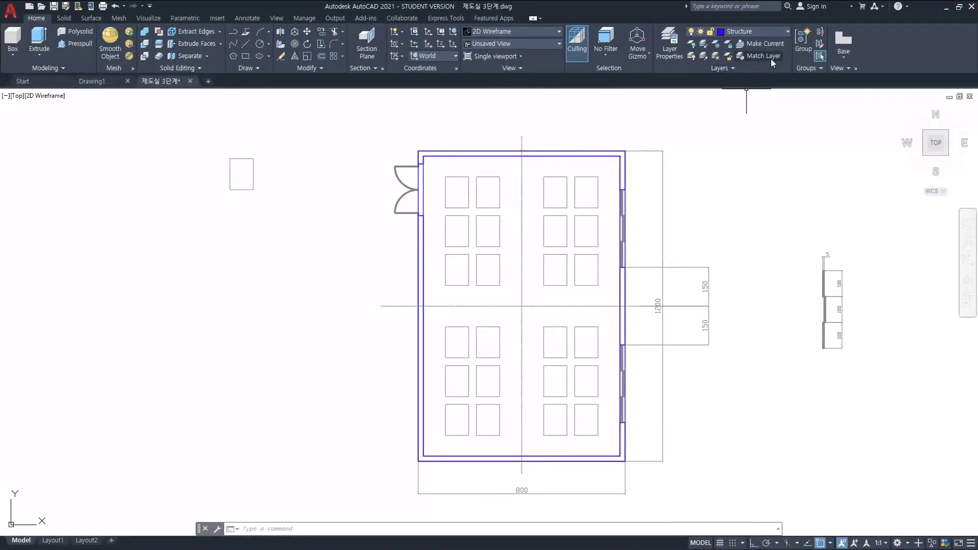
Set Openings as the current layer and zoom in on the left-wall doorway.
left_click(786, 32)
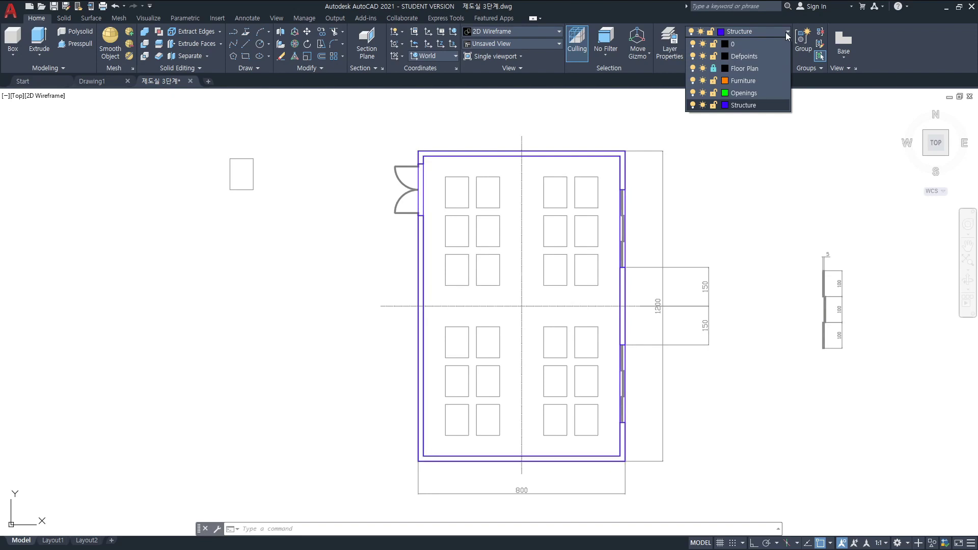
left_click(748, 93)
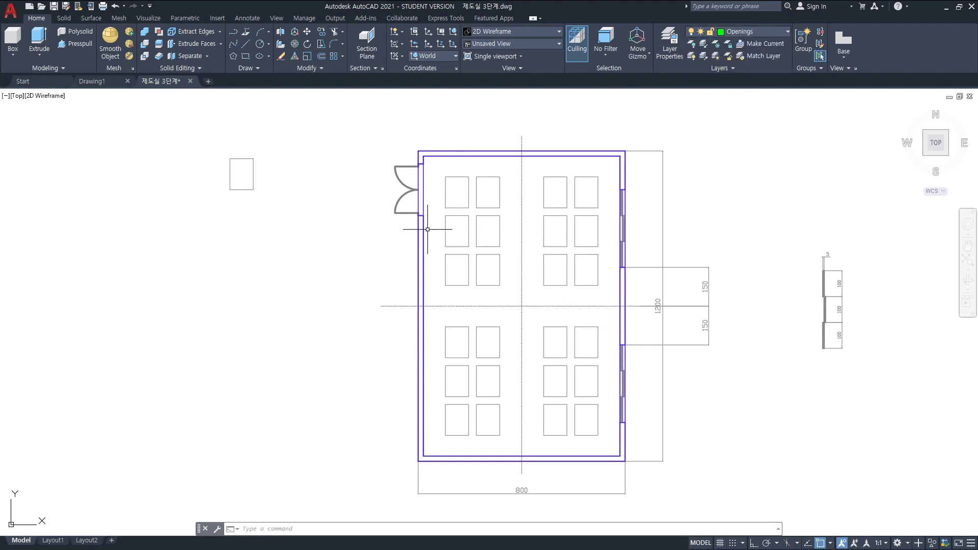
scroll(443, 219, "up", 2)
mouse_move(433, 214)
middle_mouse_down()
mouse_move(493, 251)
mouse_move(535, 251)
middle_mouse_up()
scroll(524, 251, "up", 4)
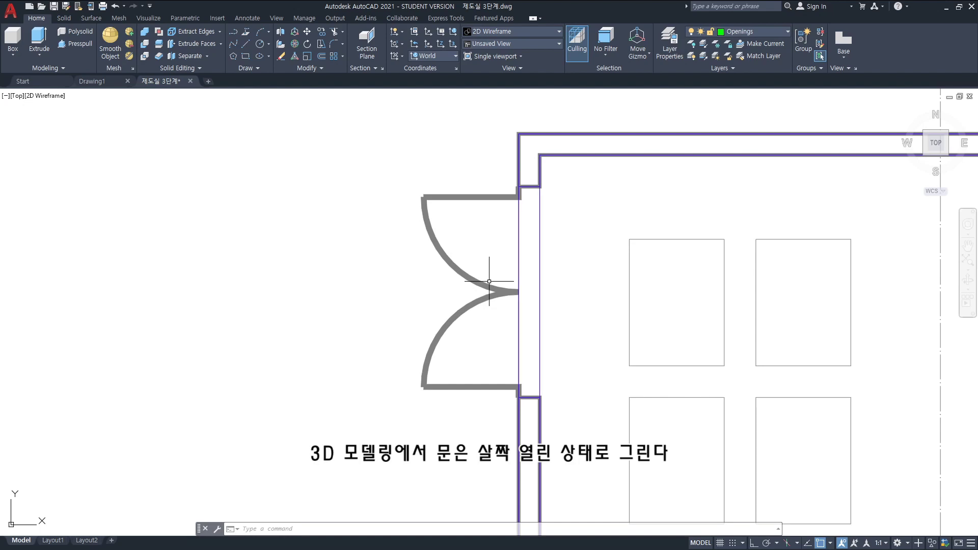
mouse_move(520, 189)
left_mouse_down()
mouse_move(507, 249)
mouse_move(524, 196)
left_mouse_up()
left_click_drag(448, 310, 525, 377)
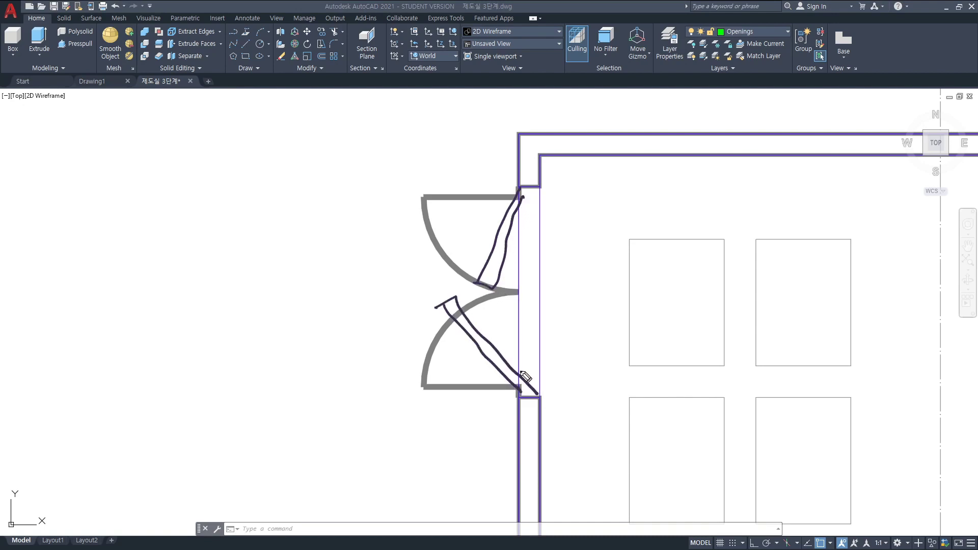
mouse_move(456, 356)
left_mouse_down()
mouse_move(448, 245)
mouse_move(503, 344)
left_mouse_up()
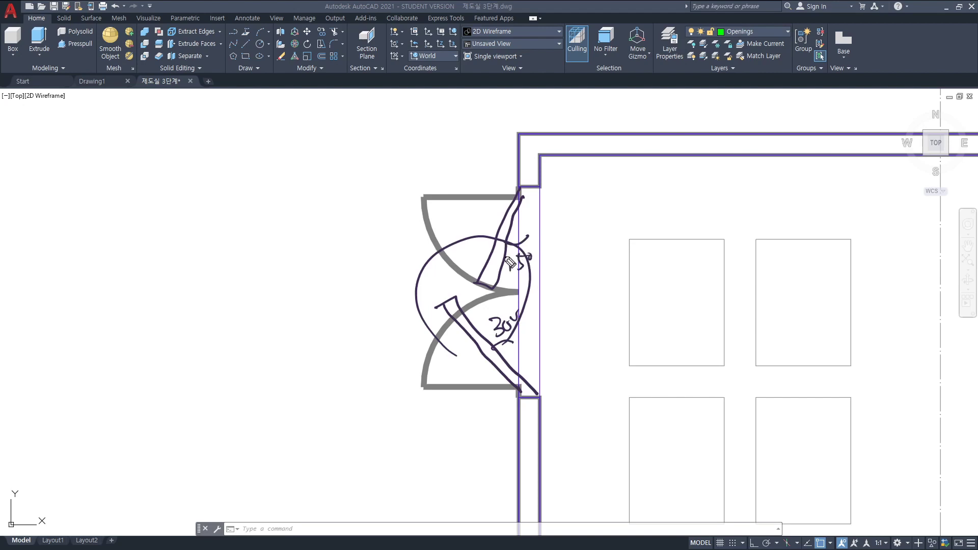
key("e")
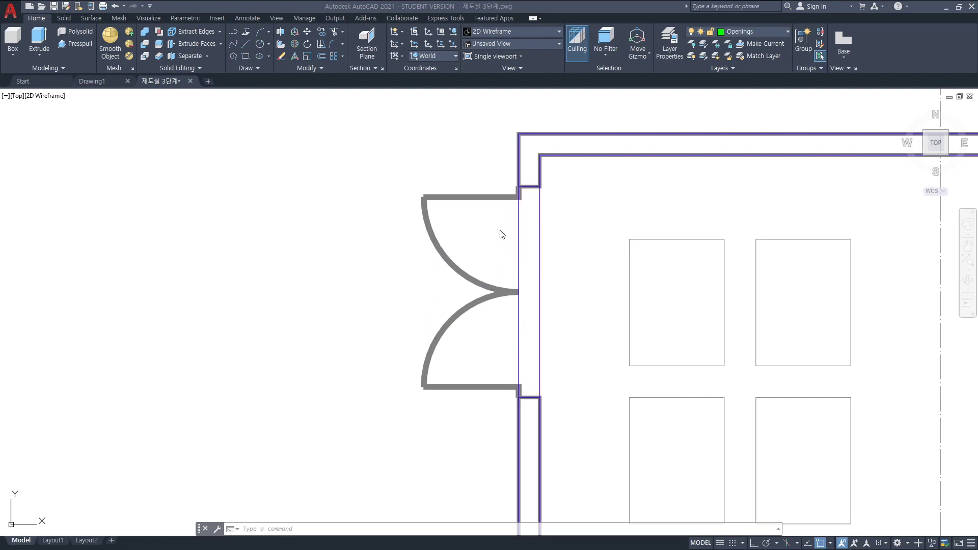
key("Escape")
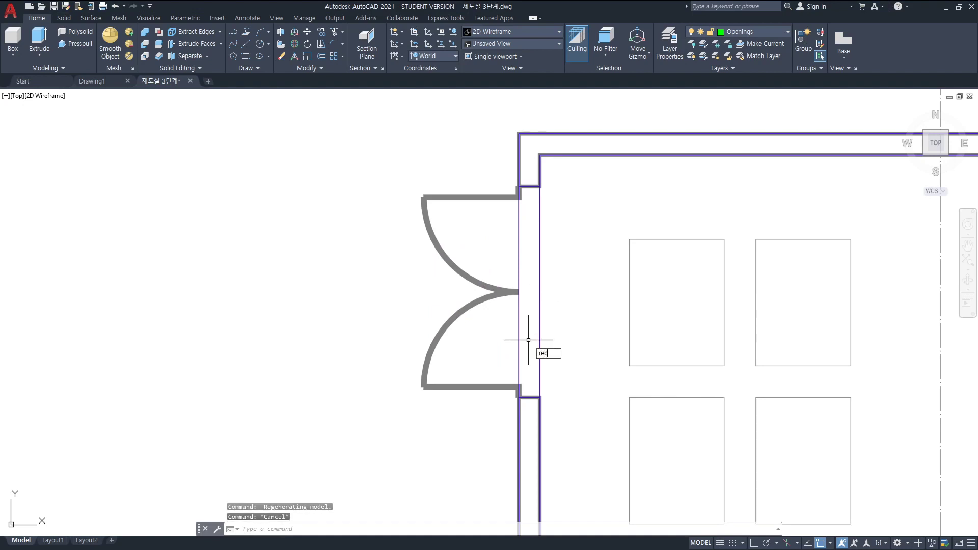
Draw a 10 by 100 door-leaf rectangle from the lower door jamb.
key("Return")
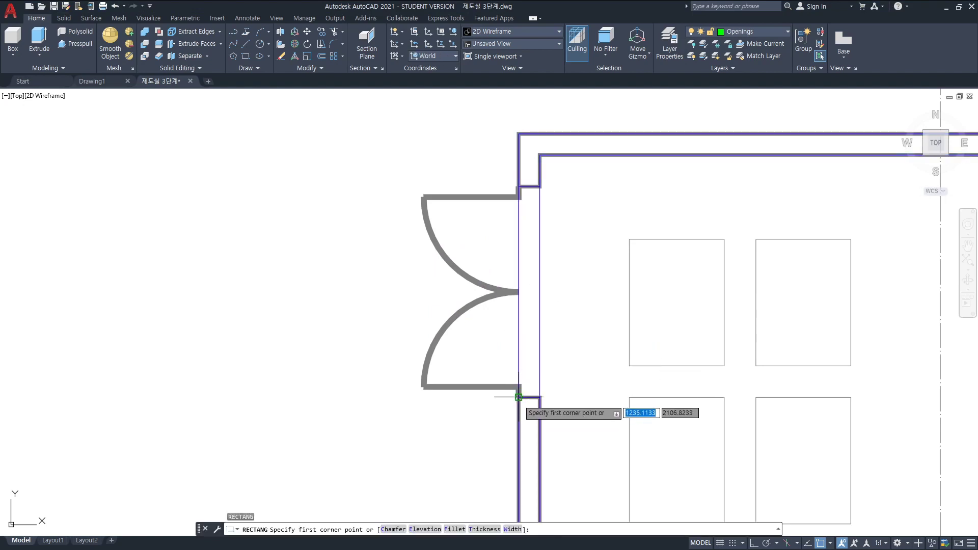
left_click(518, 397)
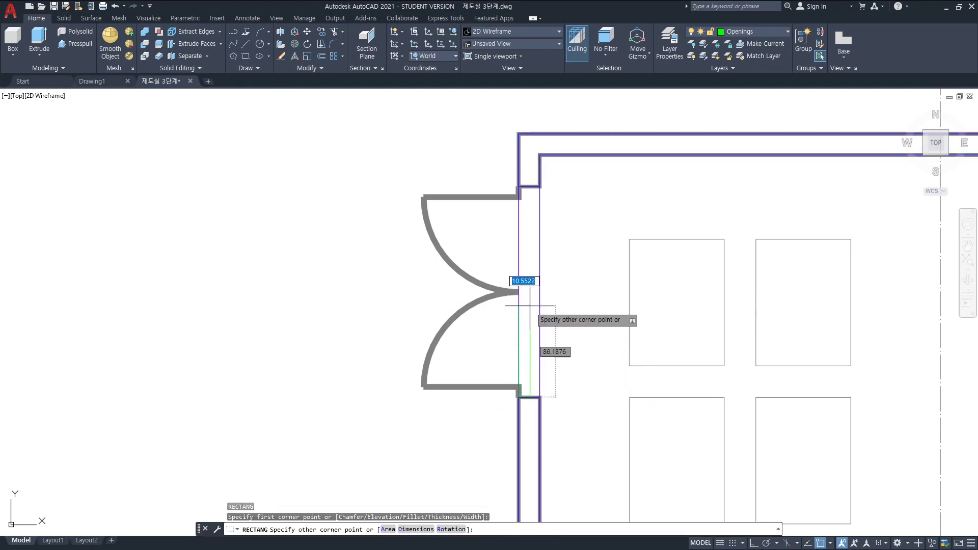
key("F8")
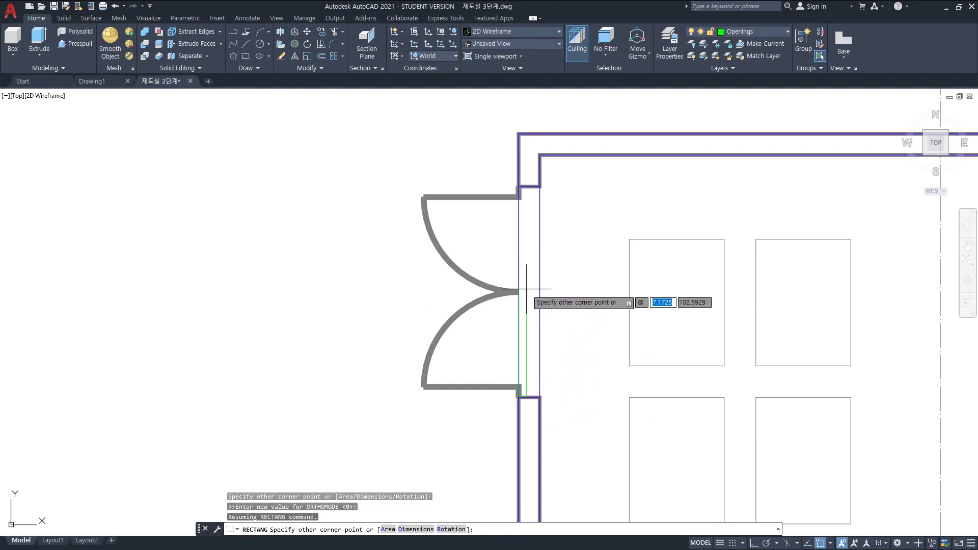
type("10")
key("Tab")
type("10")
key("Return")
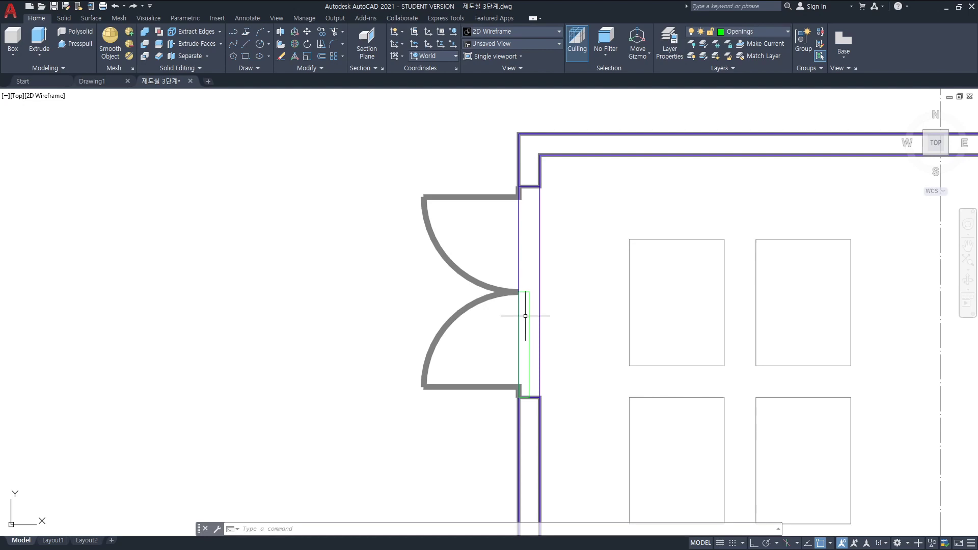
Copy the door leaf up into the upper half of the doorway.
type("co")
key("Return")
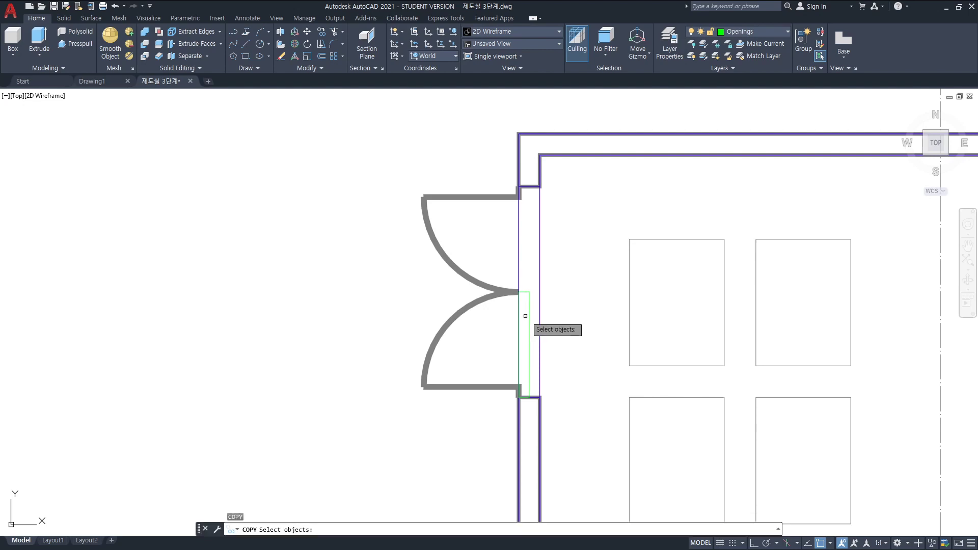
left_click(525, 316)
key("Return")
left_click(529, 292)
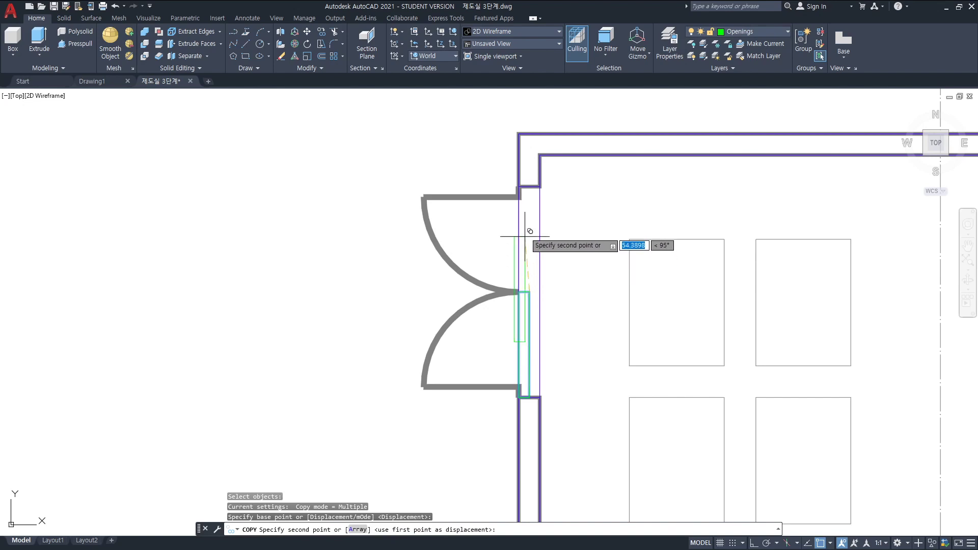
left_click(520, 187)
key("Return")
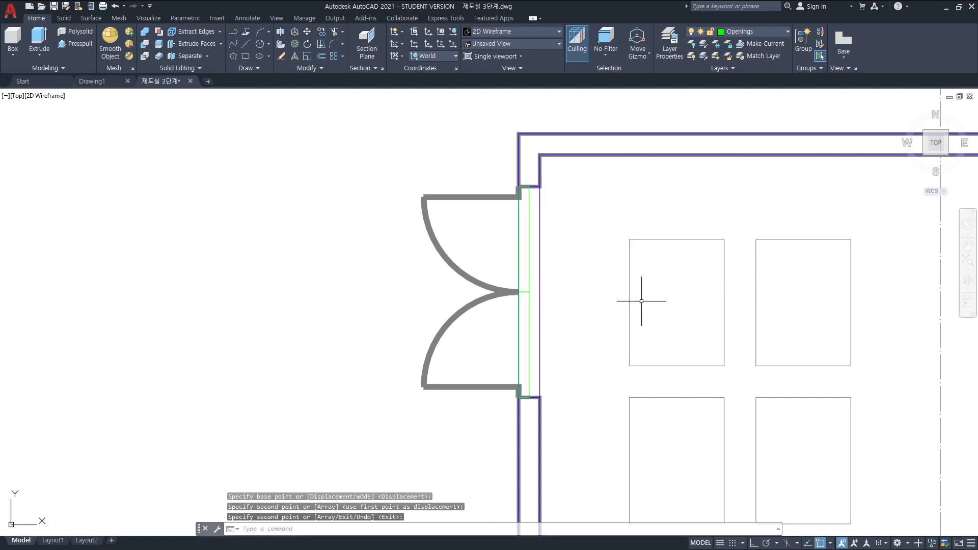
left_click(529, 312)
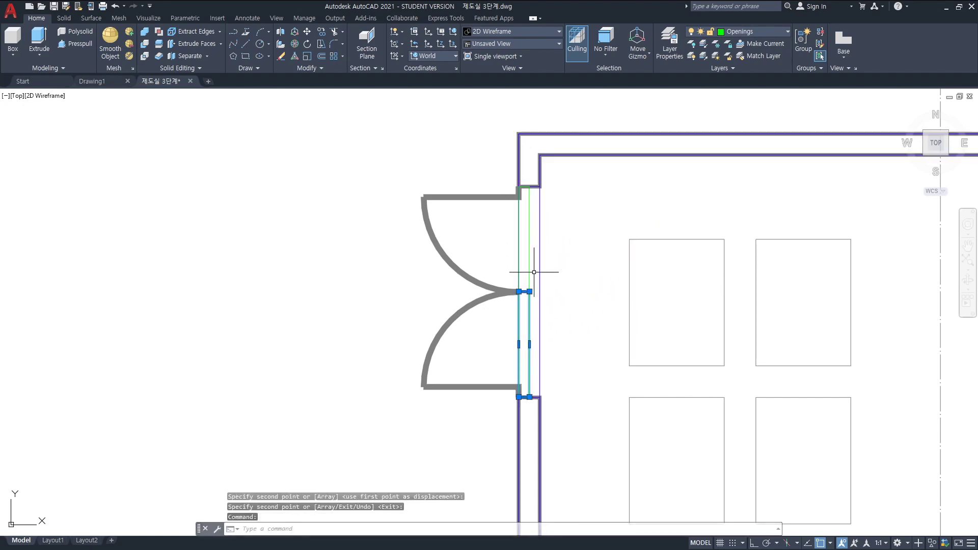
key("Escape")
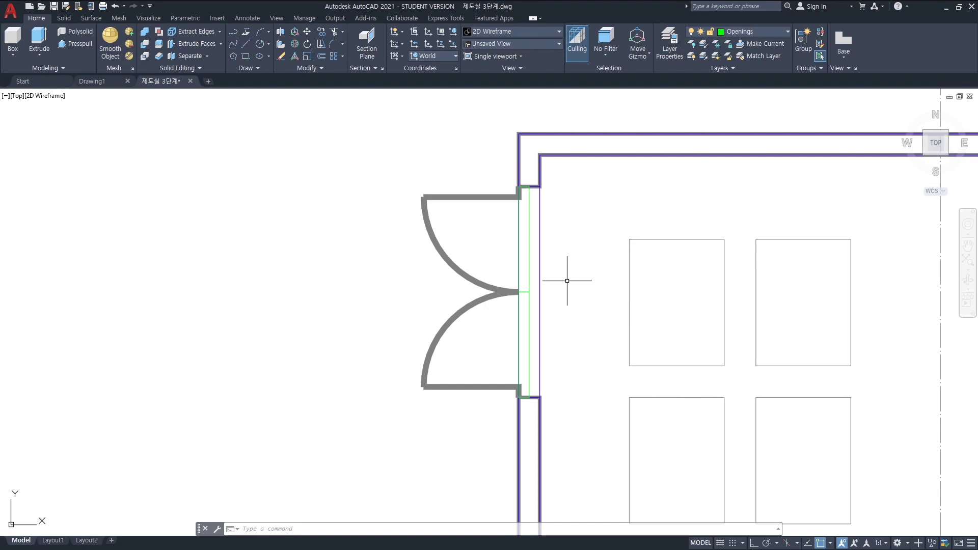
type("otate")
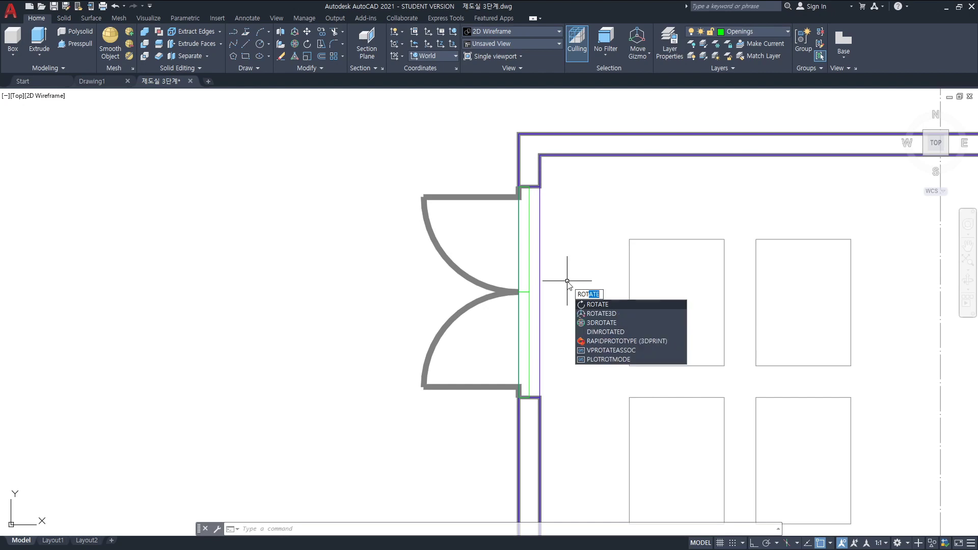
Rotate the lower door leaf 30° about its bottom hinge corner.
key("Return")
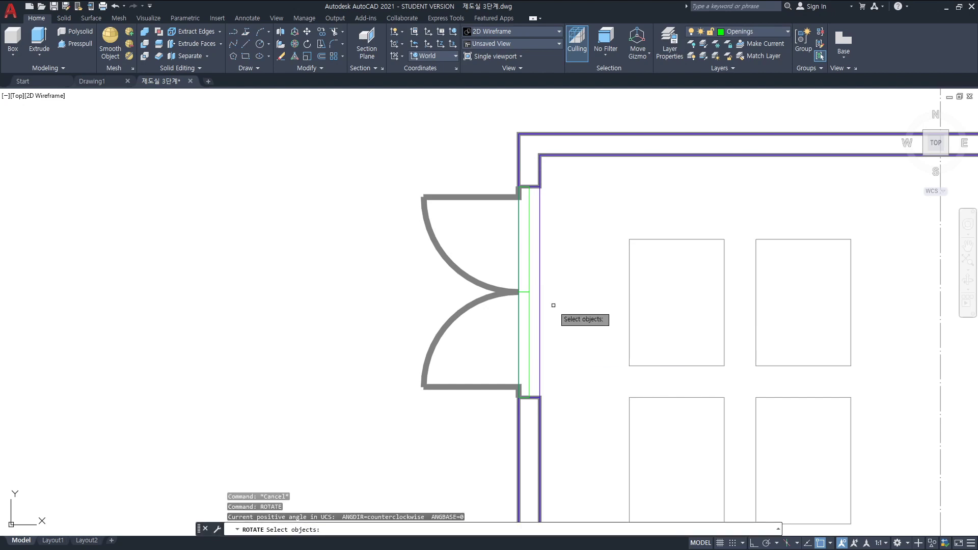
left_click(528, 333)
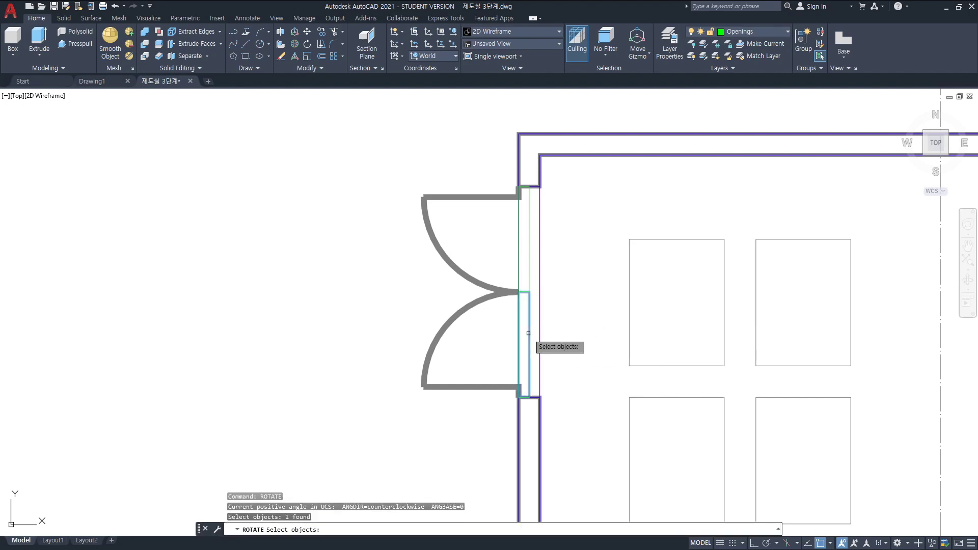
key("Return")
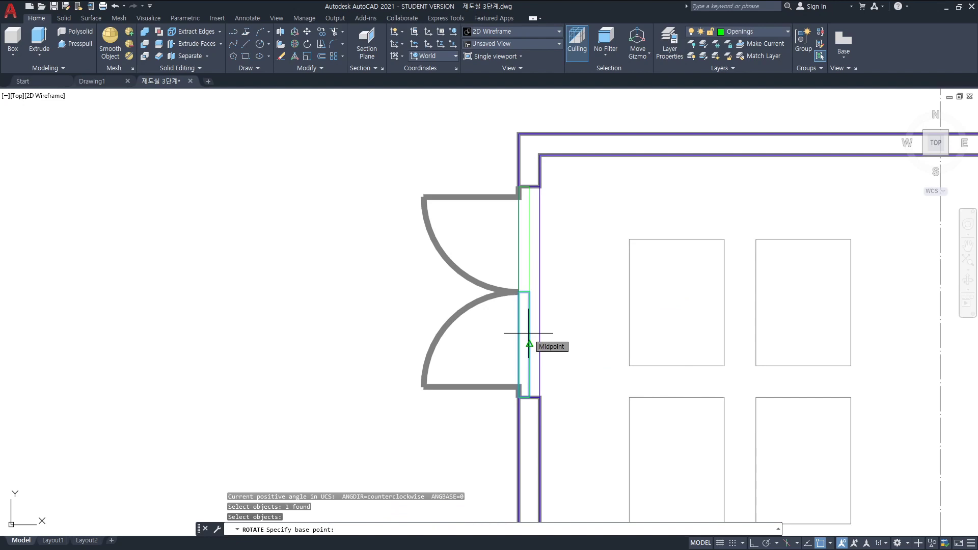
left_click(519, 396)
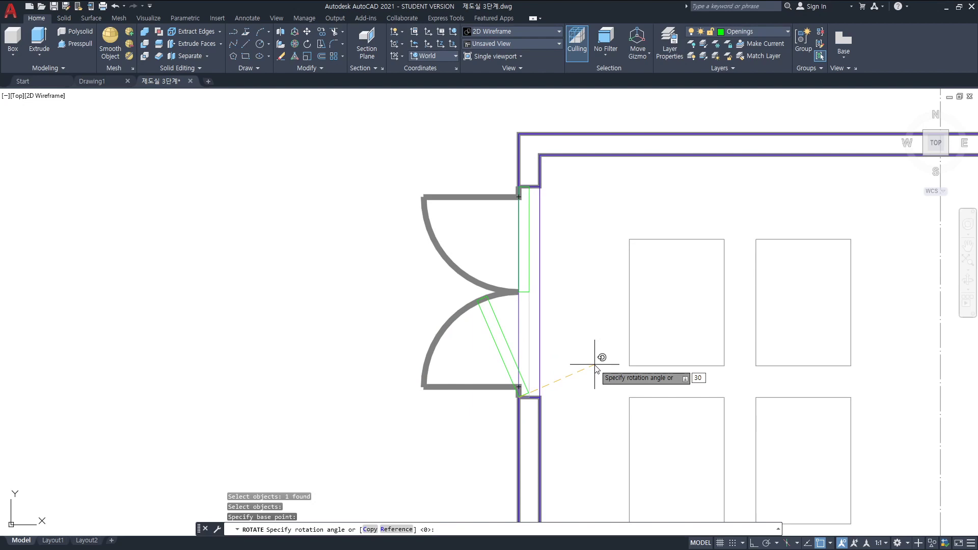
key("Return")
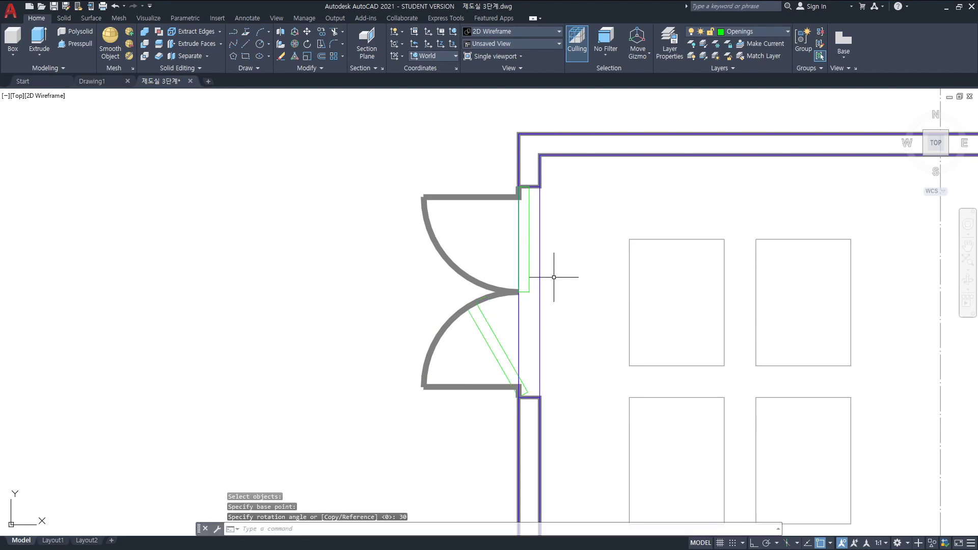
Rotate the upper door leaf -15° about its top hinge corner.
key("Return")
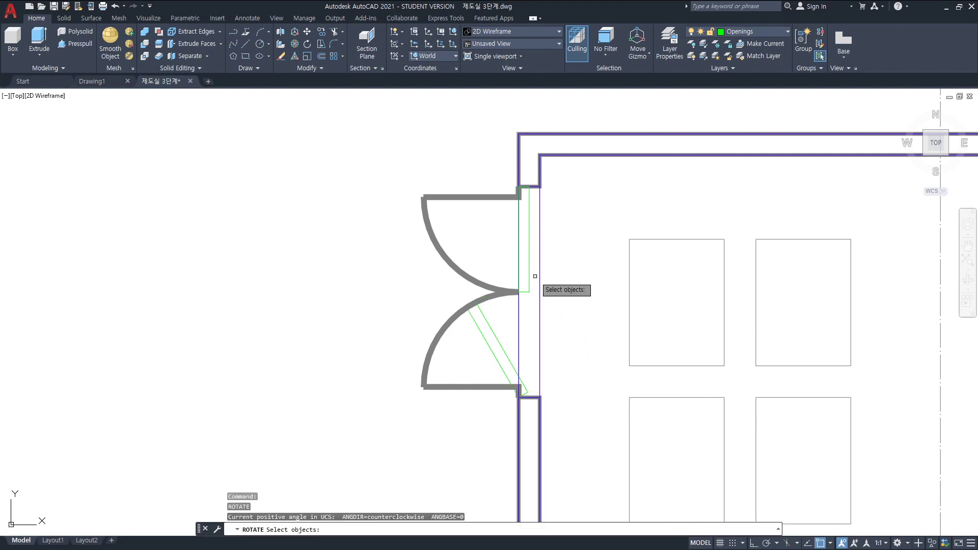
left_click(529, 276)
key("Return")
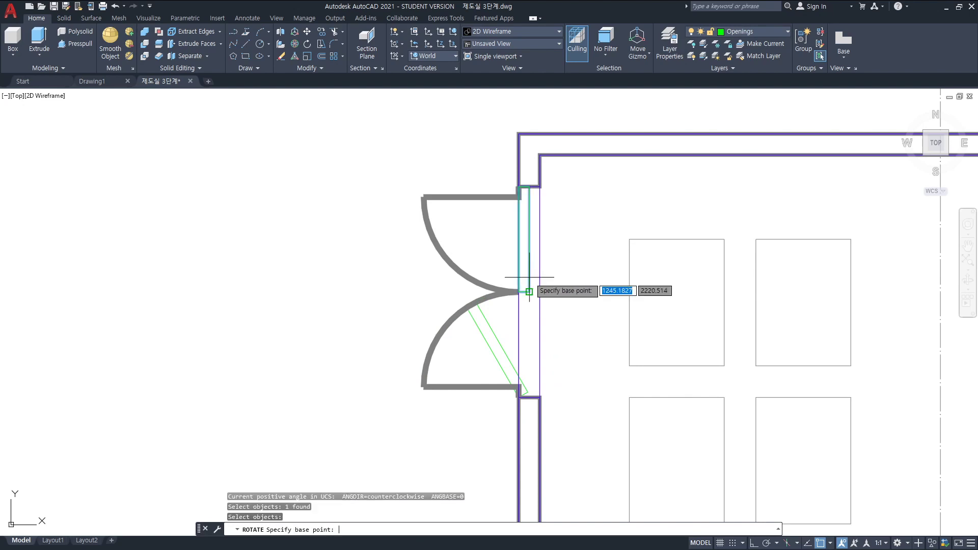
left_click(518, 190)
type("-15")
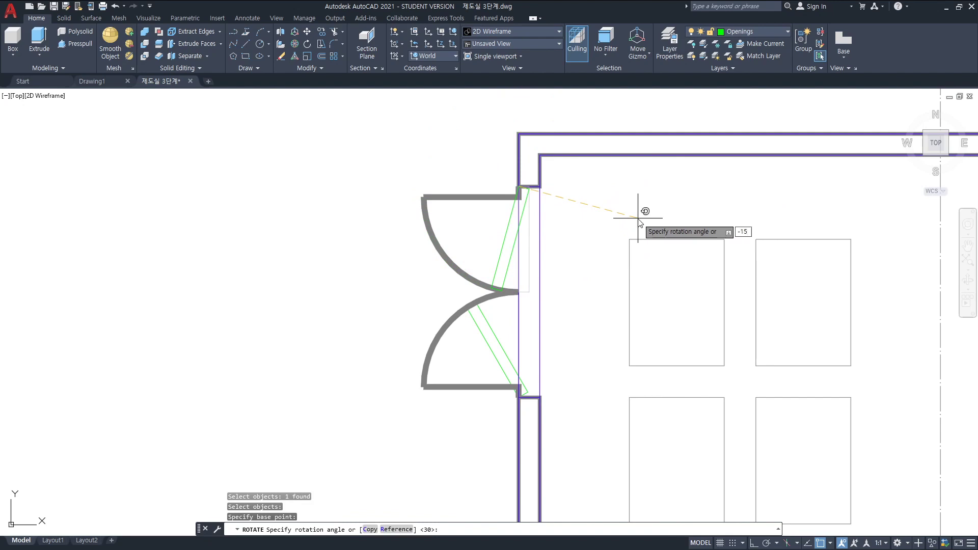
key("Return")
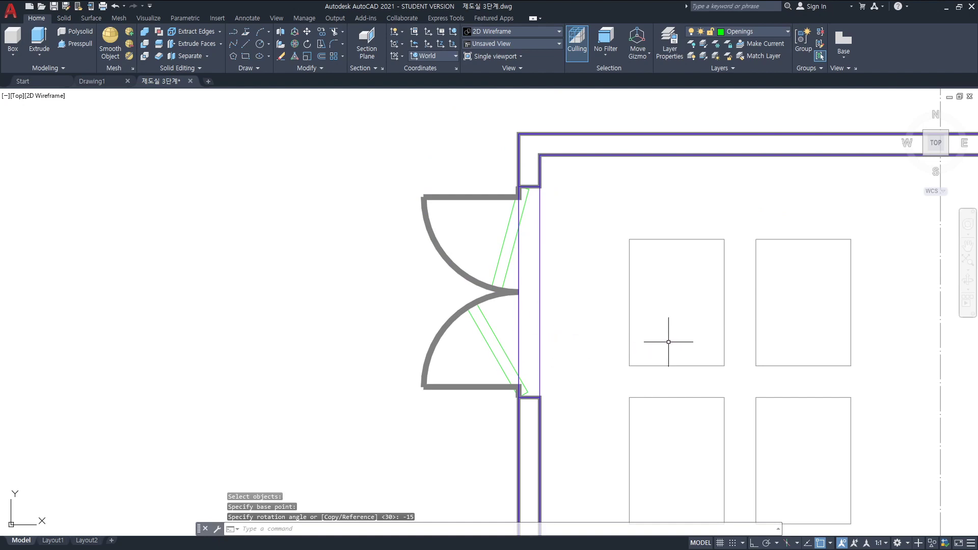
Orbit the classroom from the door area into an isometric 3D view with 3DORBIT.
scroll(683, 331, "down", 2)
middle_click_drag(704, 374, 637, 337)
type("3do")
key("Return")
mouse_move(638, 338)
left_mouse_down()
mouse_move(615, 320)
mouse_move(633, 323)
left_mouse_up()
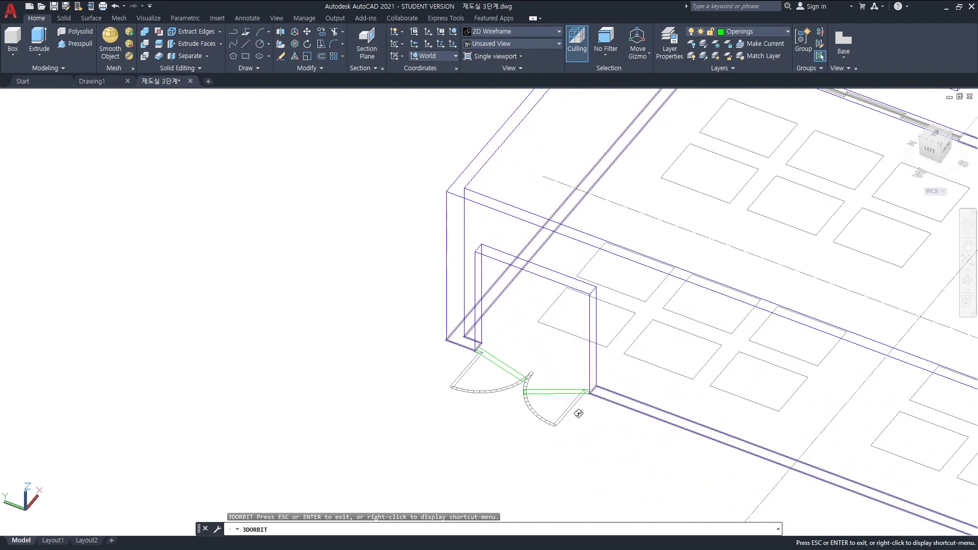
key("Escape")
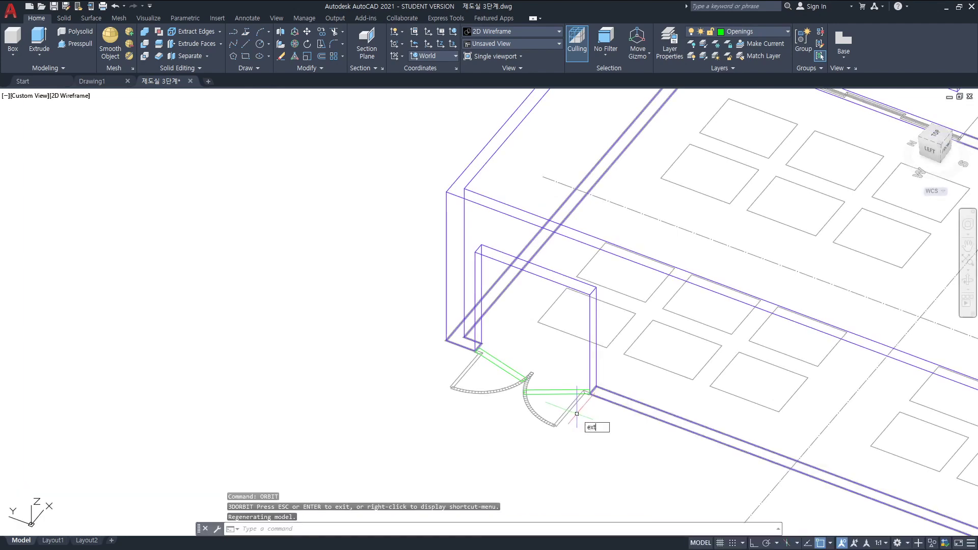
Extrude both door leaf lines 200 units tall into solid panels.
key("Return")
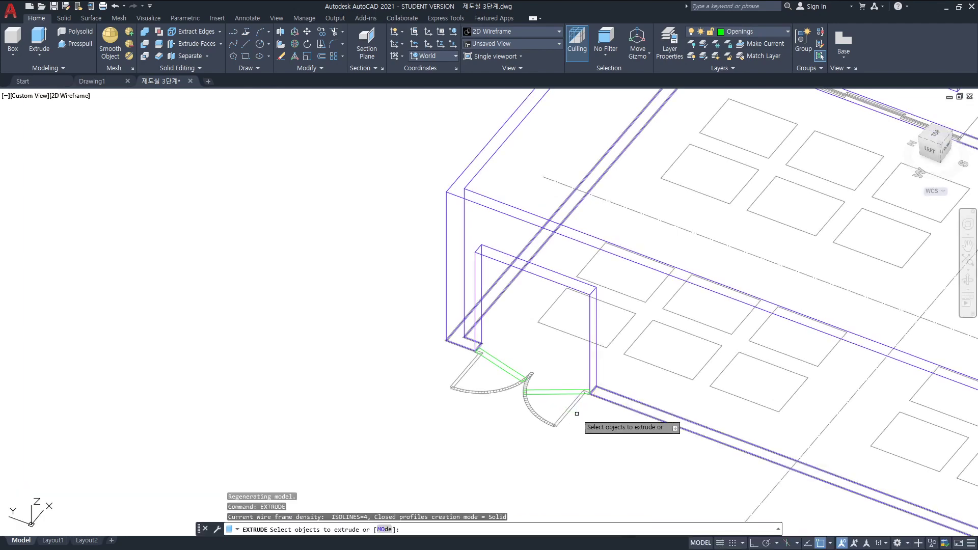
left_click(558, 394)
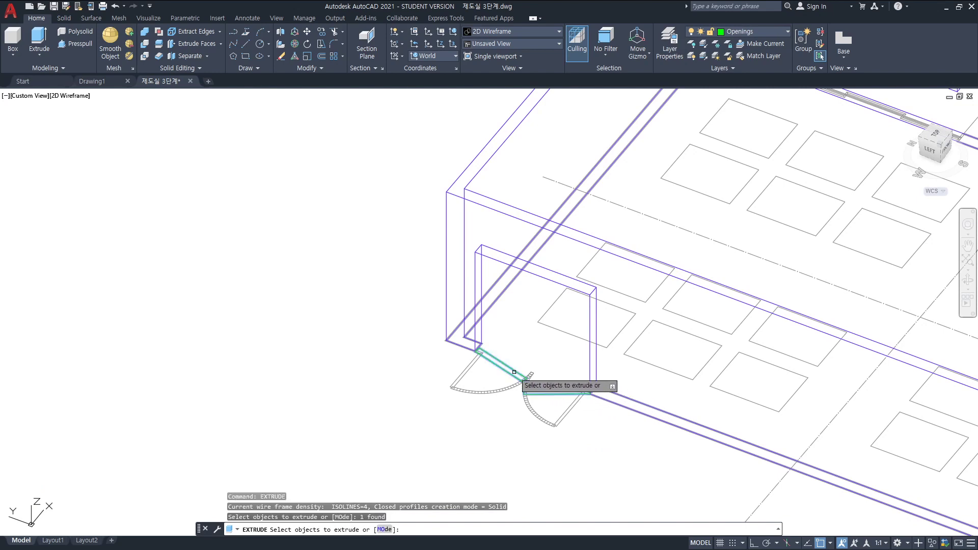
left_click(515, 371)
key("Return")
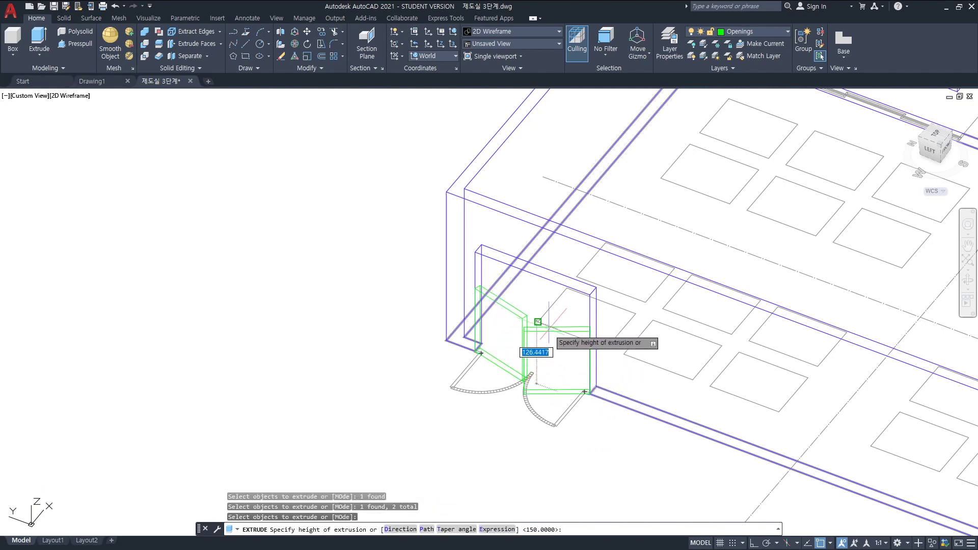
type("200")
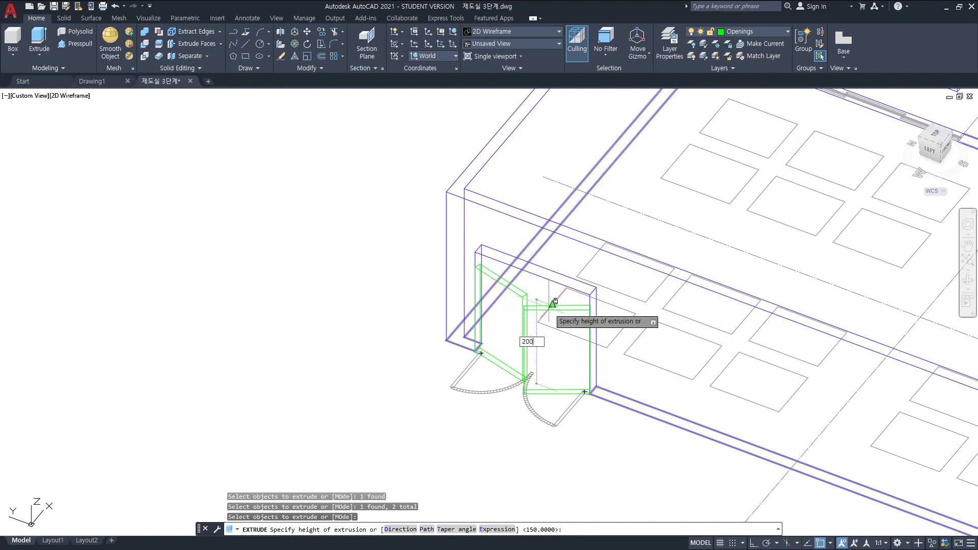
key("Return")
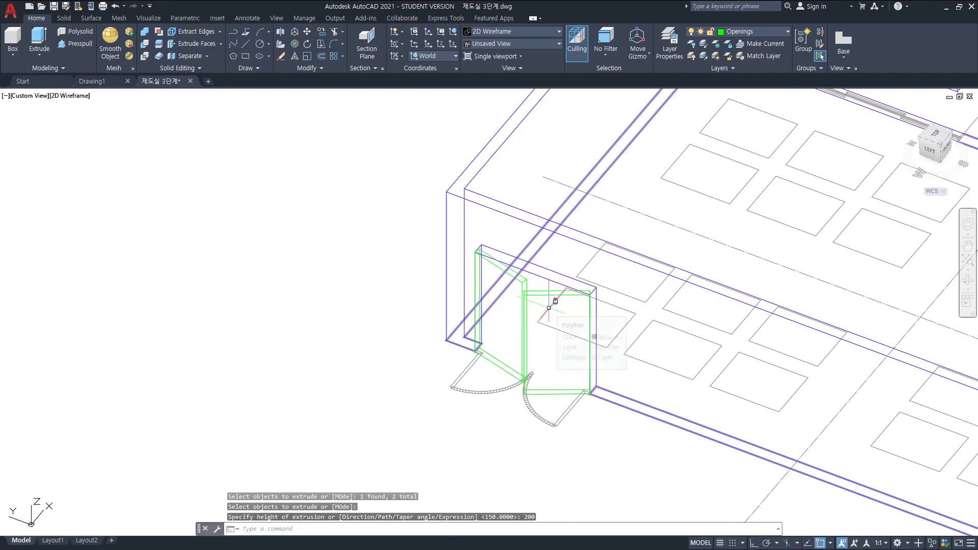
key("Escape")
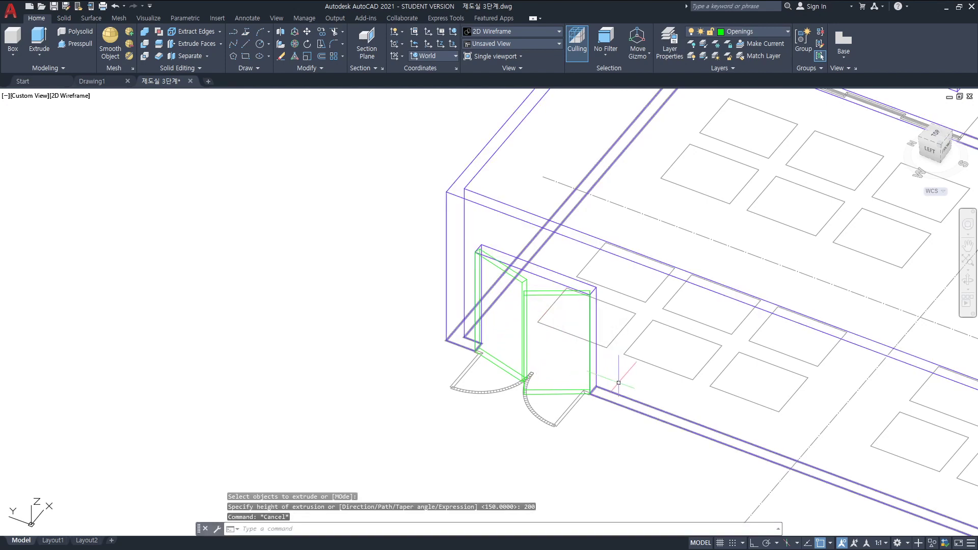
Run HIDE to show the model with hidden lines removed.
type("Hide")
key("Return")
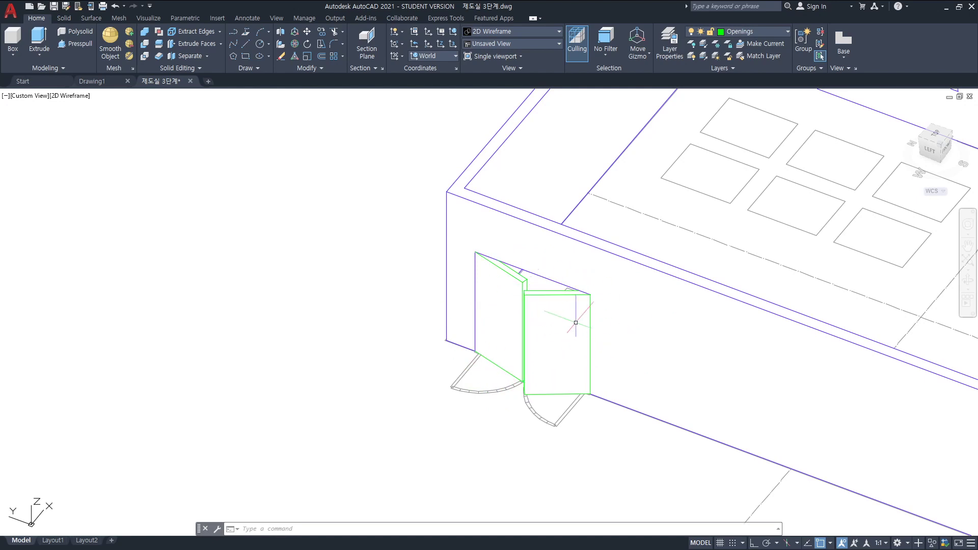
left_click(935, 133)
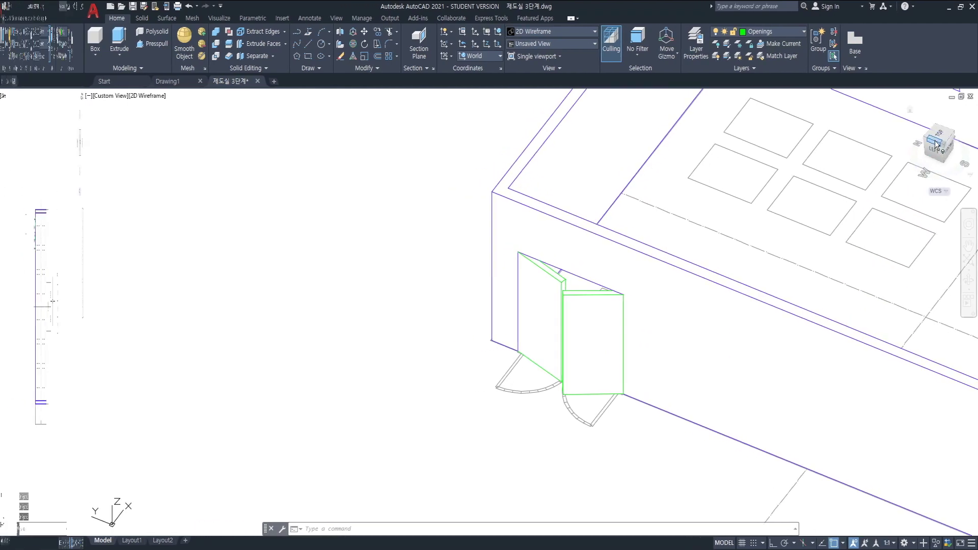
Draw a rectangular window pane in the right wall's window opening.
scroll(560, 321, "up", 2)
scroll(739, 326, "up", 2)
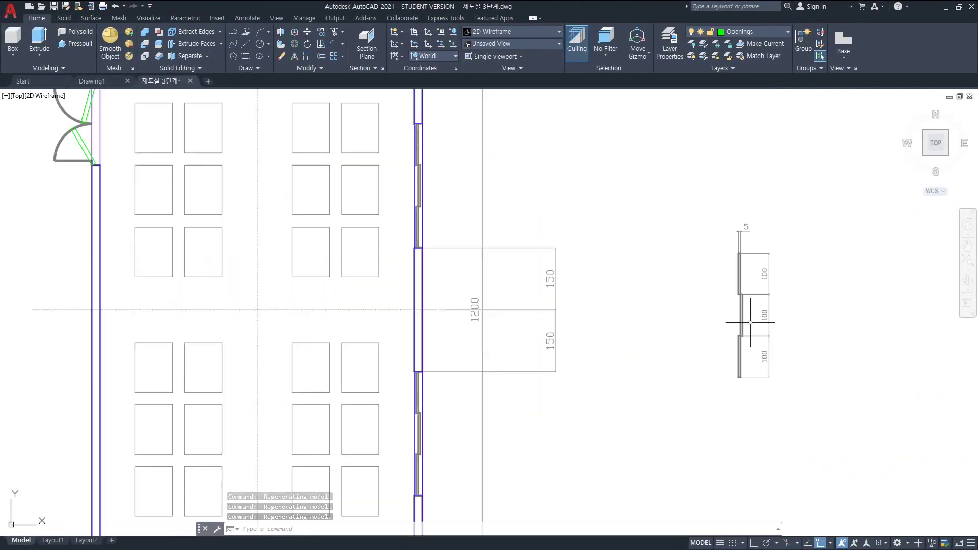
scroll(436, 233, "up", 2)
mouse_move(437, 234)
middle_mouse_down()
mouse_move(564, 308)
mouse_move(661, 346)
middle_mouse_up()
scroll(661, 347, "up", 4)
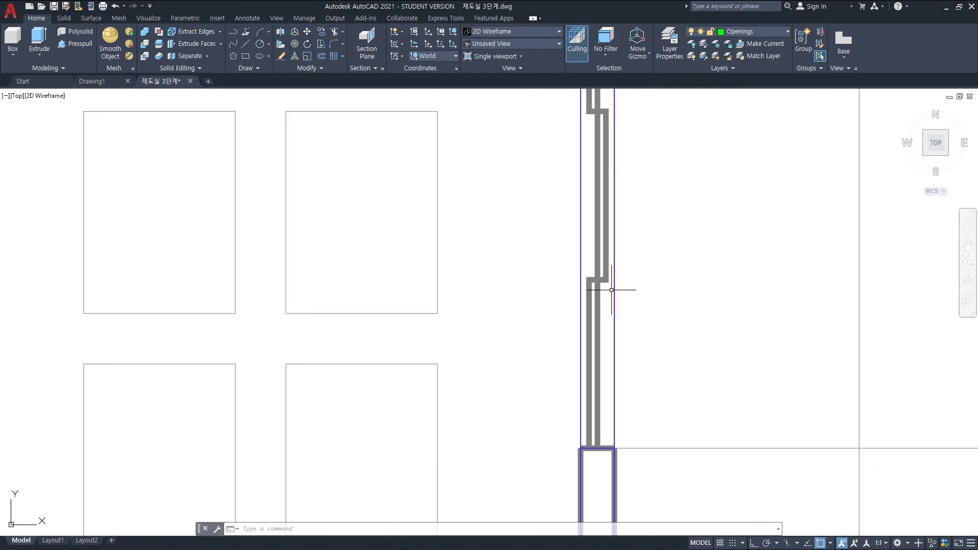
scroll(627, 260, "down", 2)
middle_click_drag(627, 253, 661, 306)
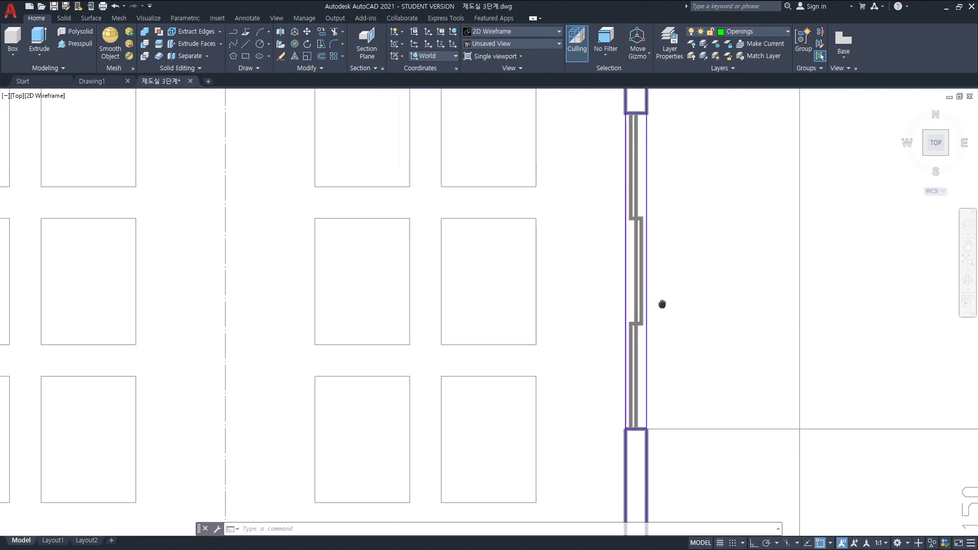
type("rec")
key("Return")
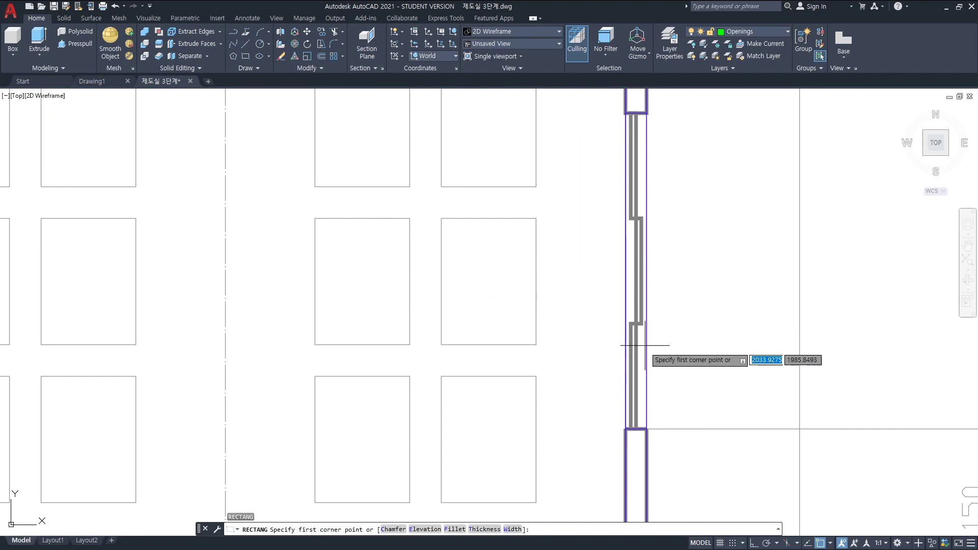
scroll(637, 429, "up", 1)
left_click(631, 448)
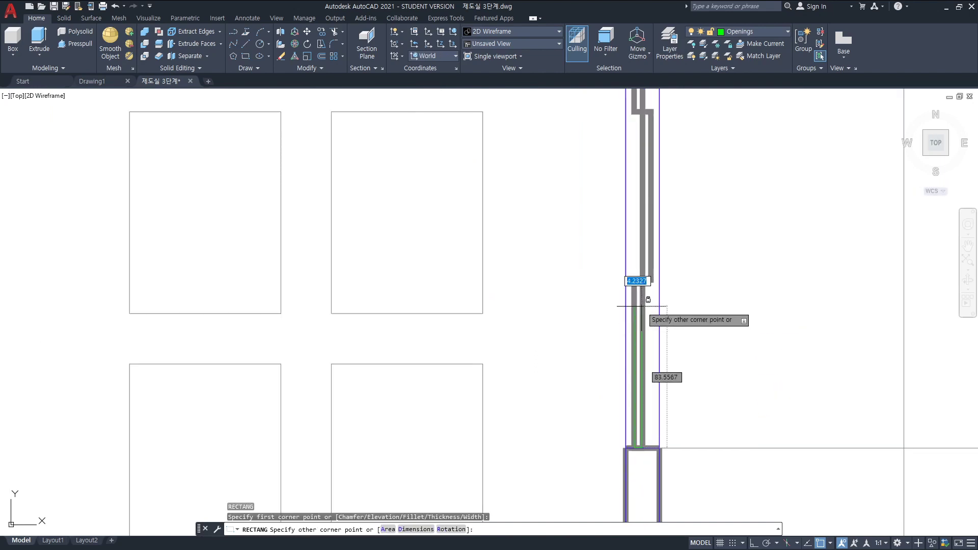
left_click(643, 279)
scroll(716, 270, "down", 2)
middle_click_drag(716, 270, 700, 368)
Copy the window pane to two higher positions in the opening.
key("Escape")
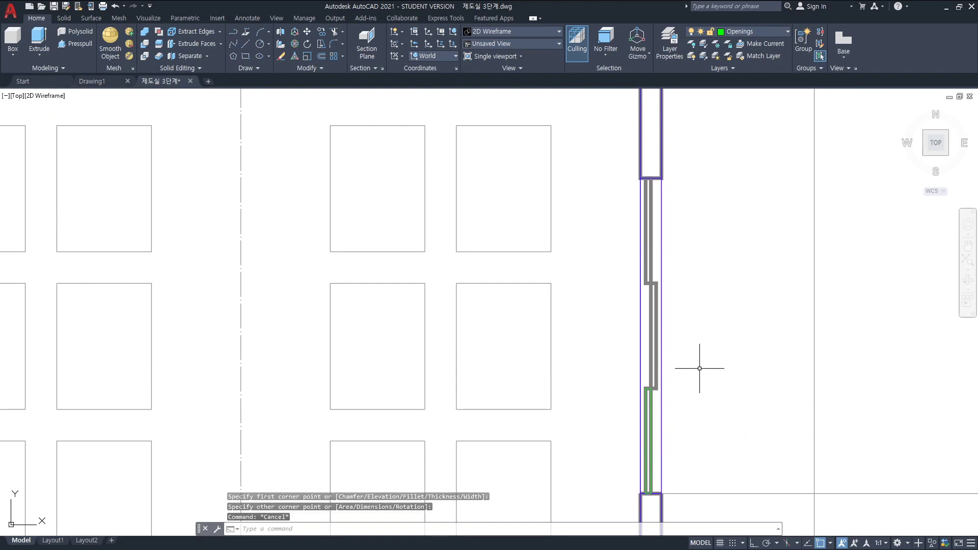
type("co")
key("Return")
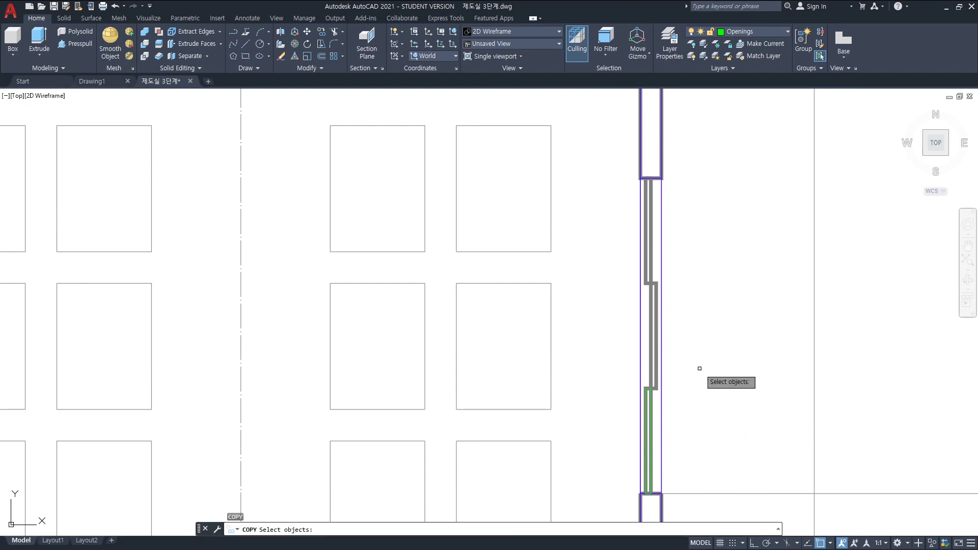
left_click(652, 434)
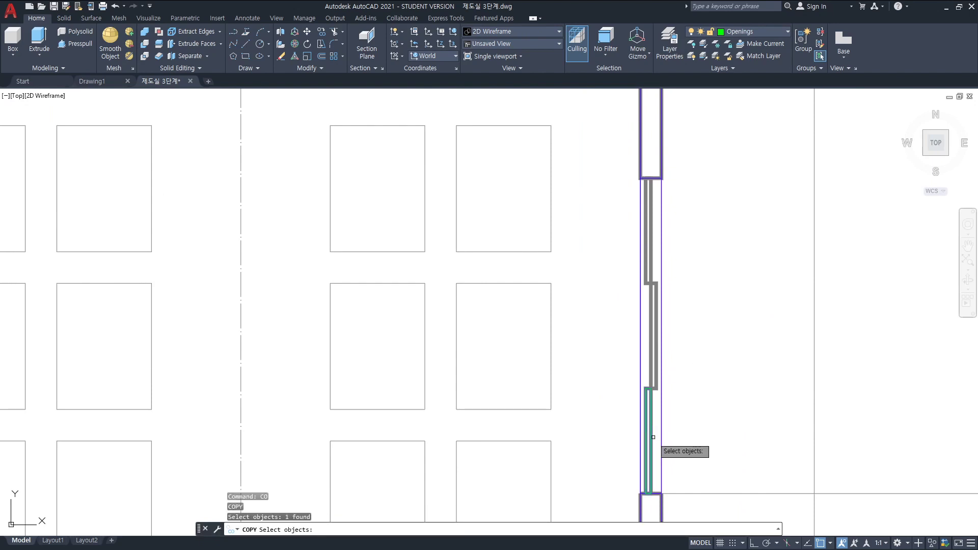
key("Return")
left_click(646, 493)
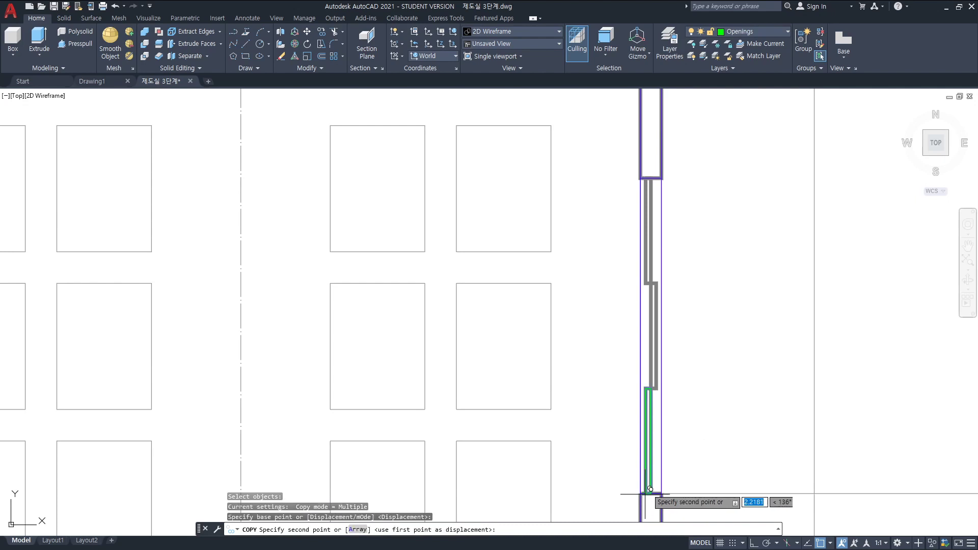
left_click(651, 388)
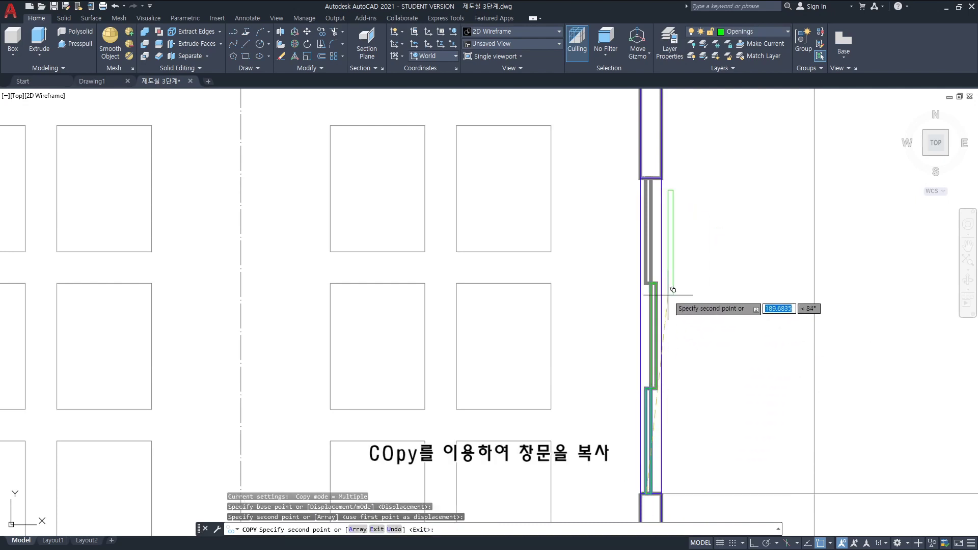
left_click(650, 283)
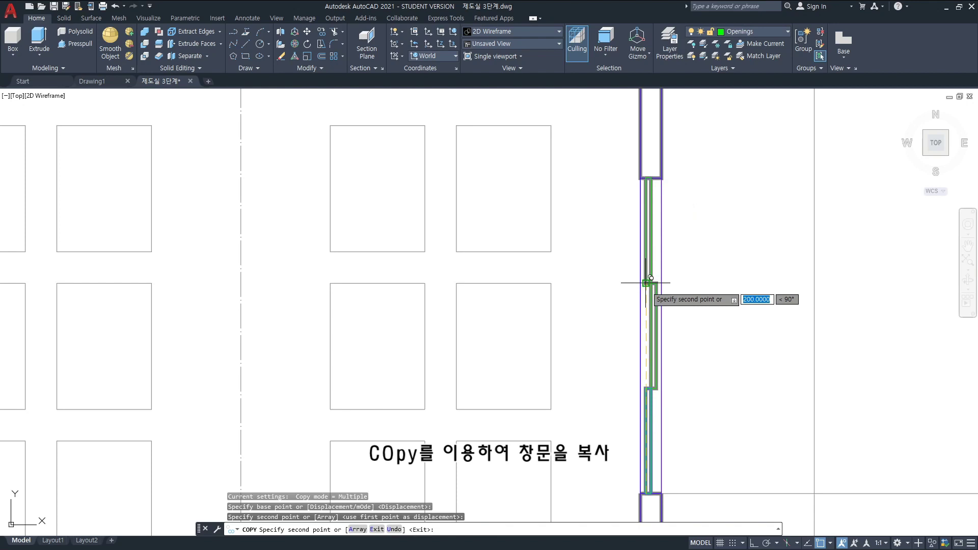
Place two more window pane copies farther along the right wall.
scroll(682, 347, "down", 4)
middle_click_drag(670, 431, 661, 201)
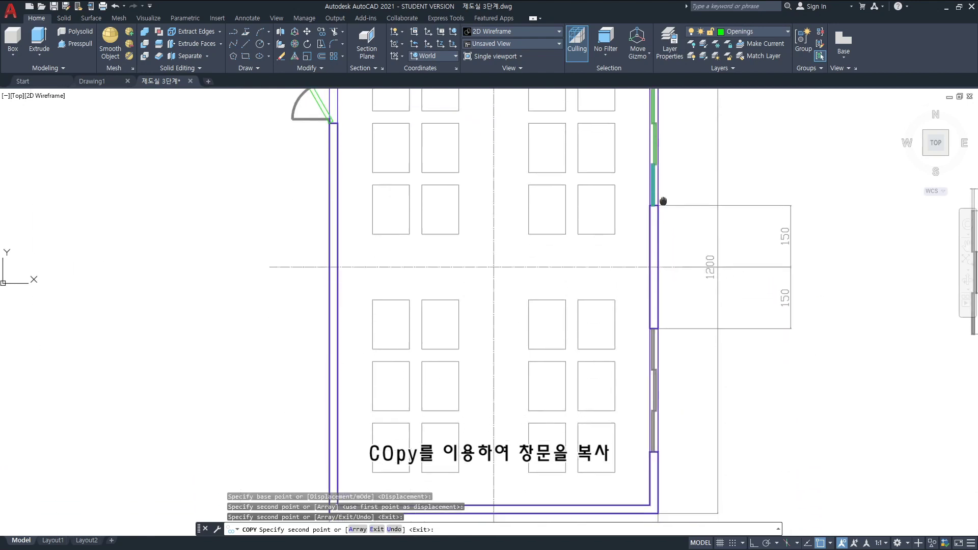
scroll(651, 414, "up", 4)
scroll(657, 472, "up", 4)
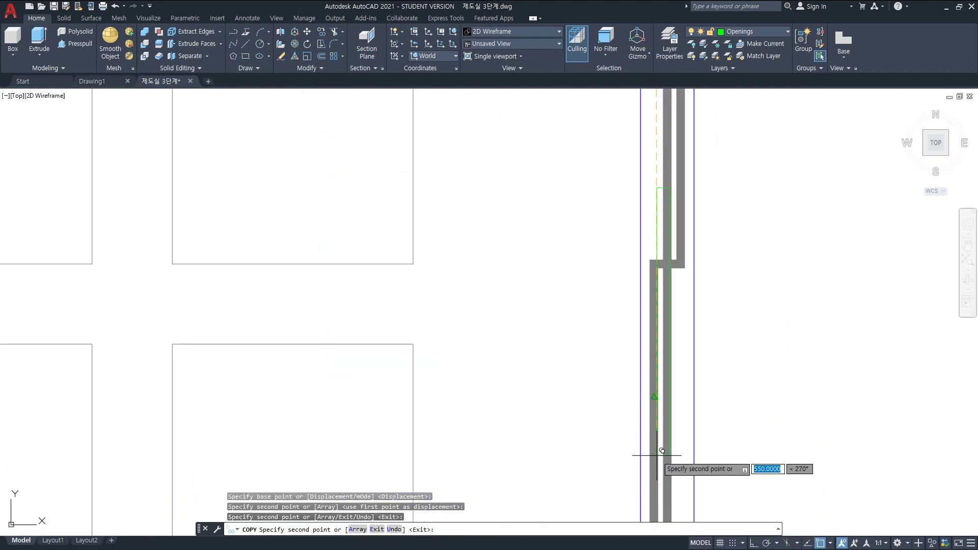
middle_click_drag(656, 468, 662, 326)
left_click(663, 380)
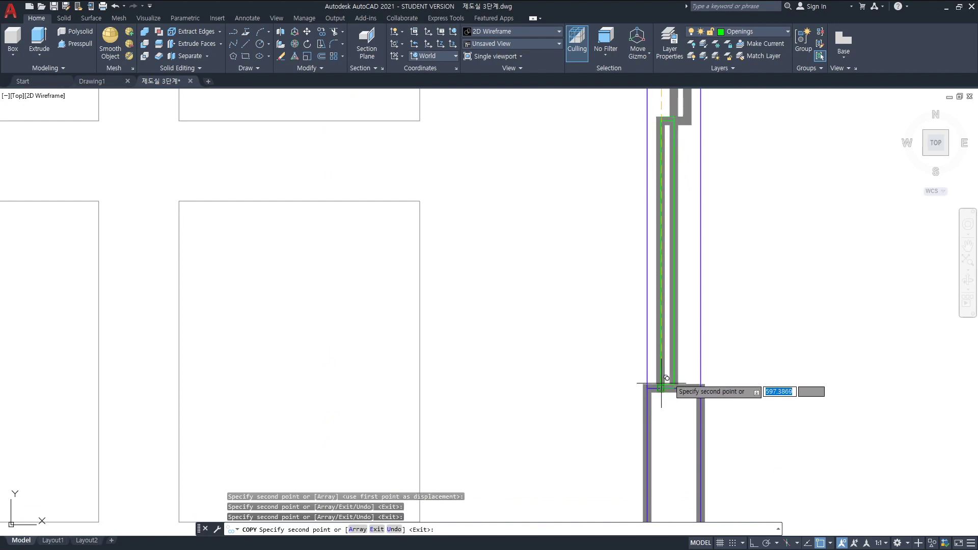
middle_click_drag(695, 308, 685, 498)
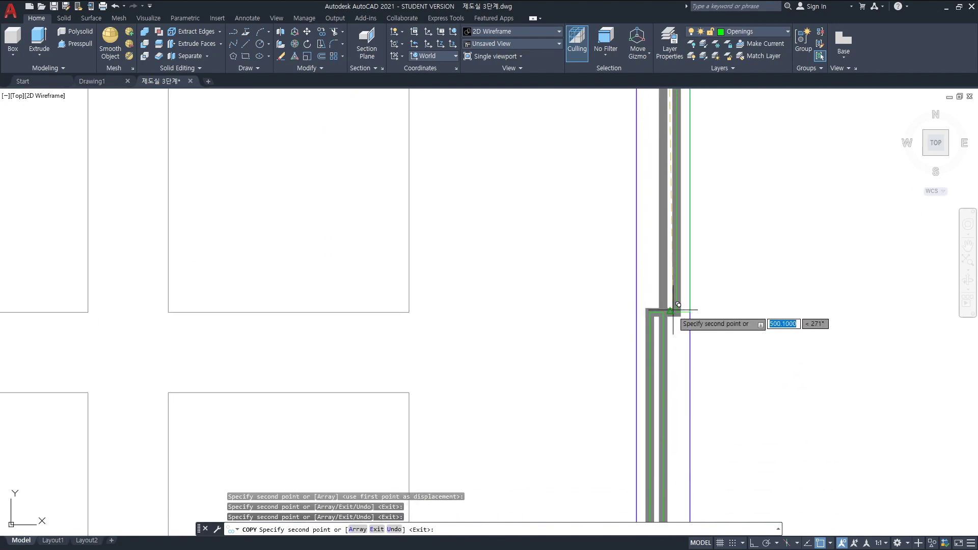
left_click(663, 312)
scroll(664, 261, "down", 2)
middle_click_drag(664, 260, 666, 90)
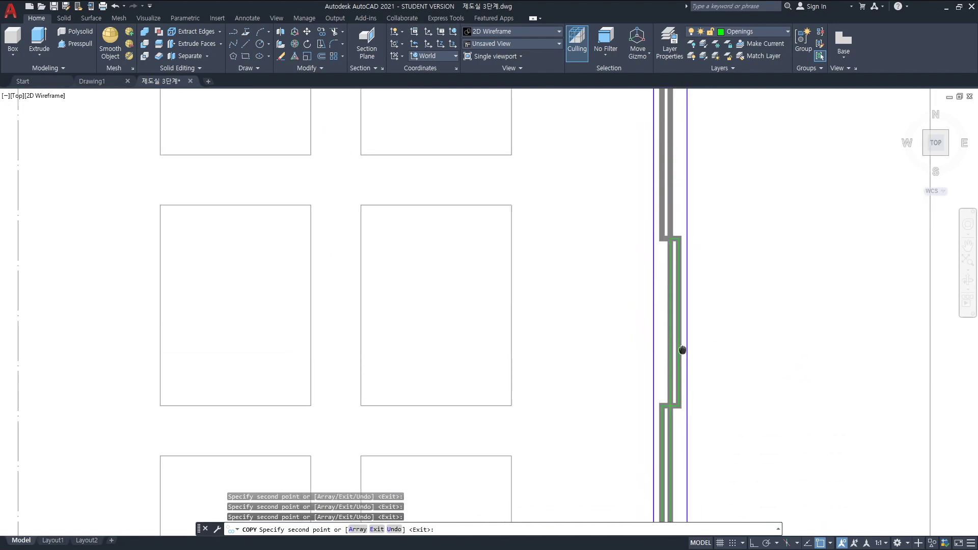
middle_click_drag(677, 321, 725, 496)
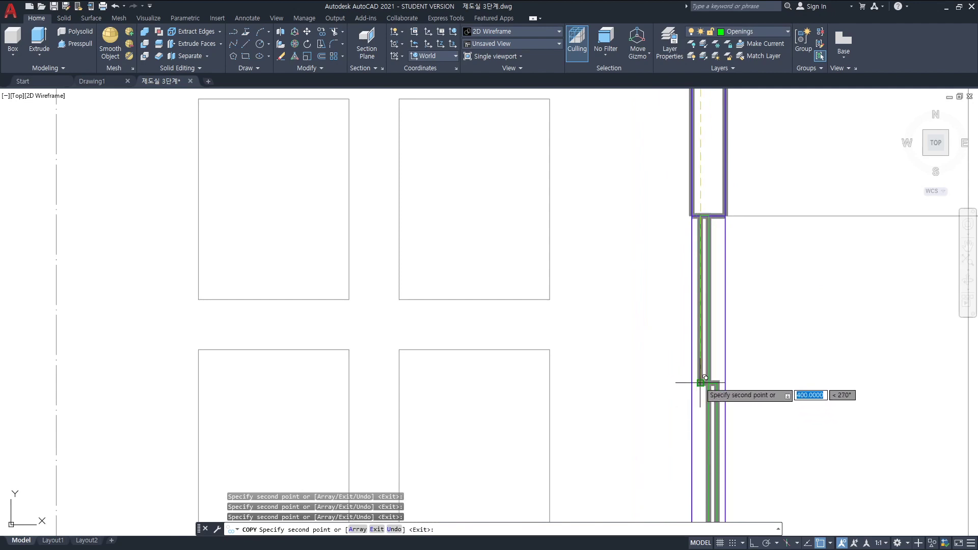
scroll(790, 365, "down", 3)
scroll(789, 366, "down", 2)
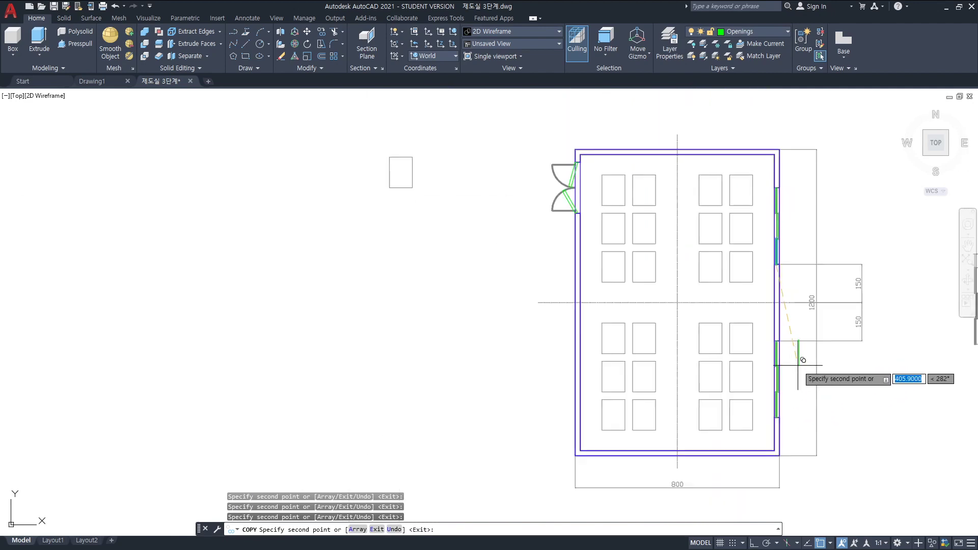
key("Escape")
Recentre the classroom plan and start orbiting it into a tilted 3D view.
middle_click_drag(819, 384, 749, 407)
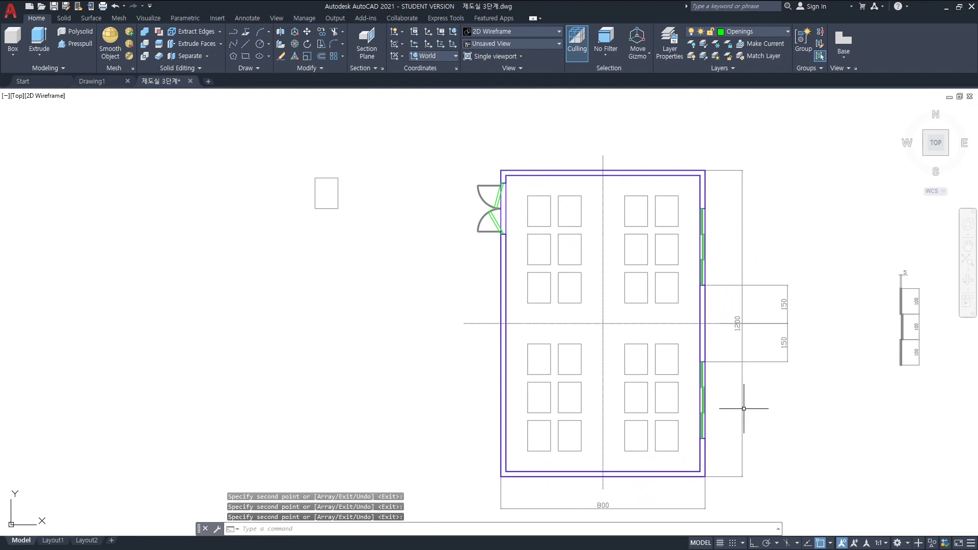
mouse_move(782, 421)
middle_mouse_down()
mouse_move(738, 419)
mouse_move(703, 400)
middle_mouse_up()
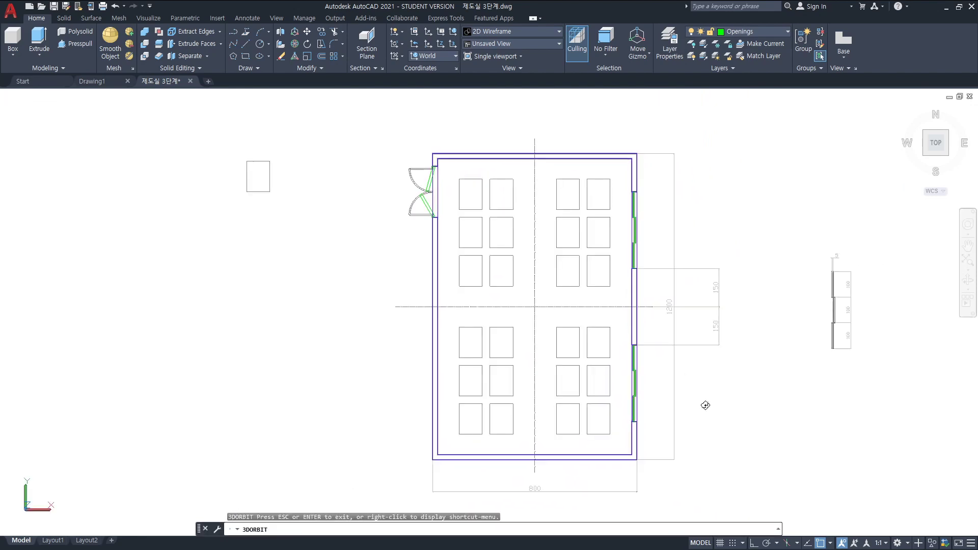
mouse_move(705, 405)
middle_mouse_down("shift")
mouse_move(710, 429)
mouse_move(617, 428)
mouse_move(621, 341)
middle_mouse_up("shift")
Zoom in on the 3D view of the right-wall windows.
scroll(621, 341, "up", 2)
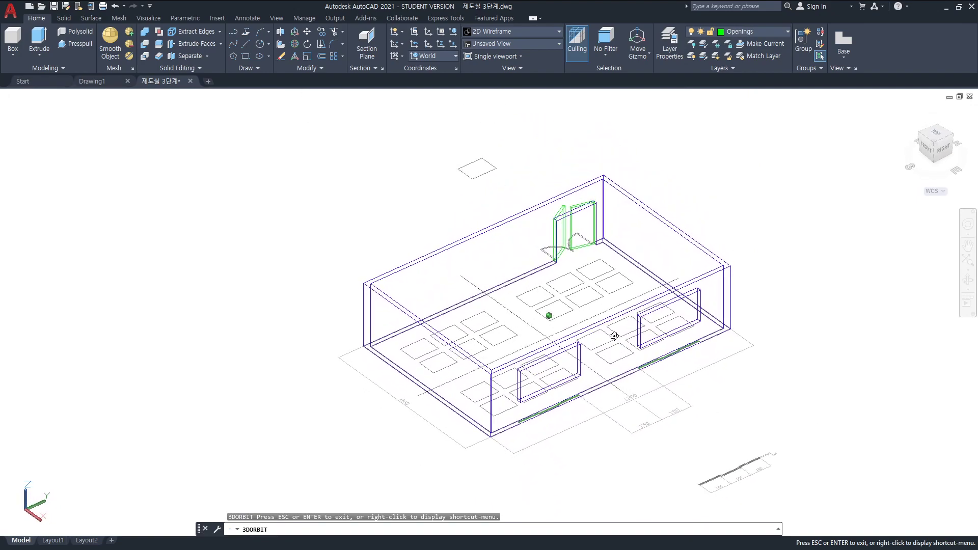
scroll(618, 340, "up", 2)
scroll(615, 371, "up", 2)
scroll(616, 371, "up", 1)
scroll(614, 372, "up", 2)
scroll(553, 357, "up", 2)
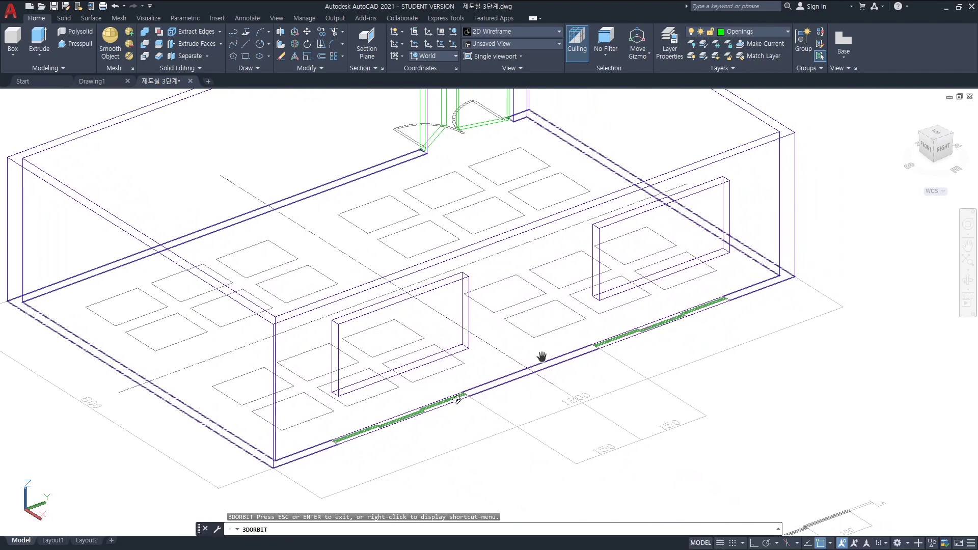
key("Escape")
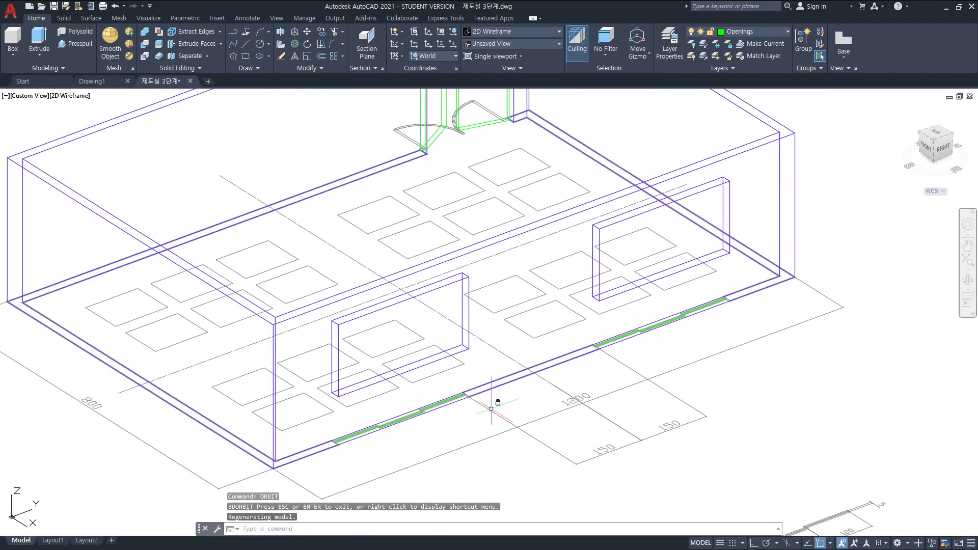
Start EXTRUDE and pick the first three green window pane profiles.
type("exEXTRude")
key("Return")
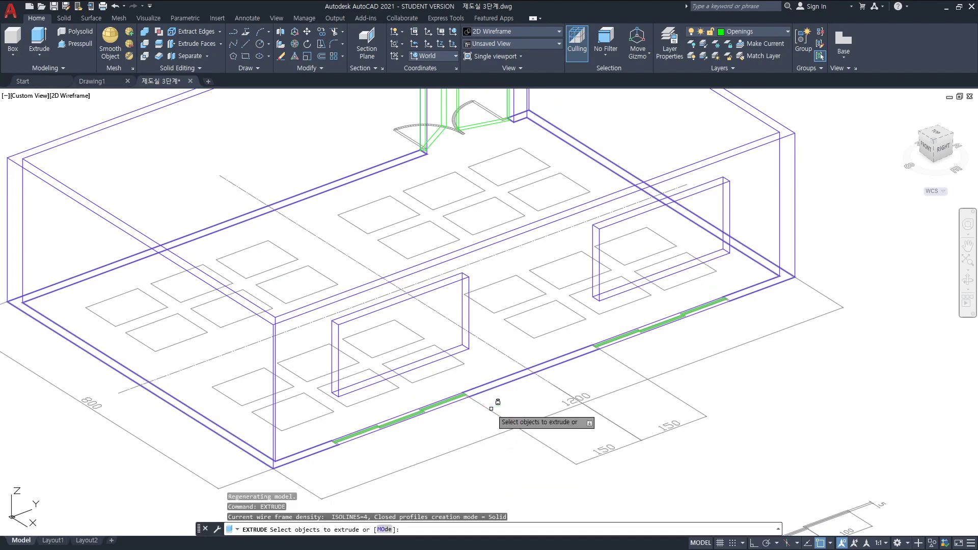
scroll(461, 407, "up", 8)
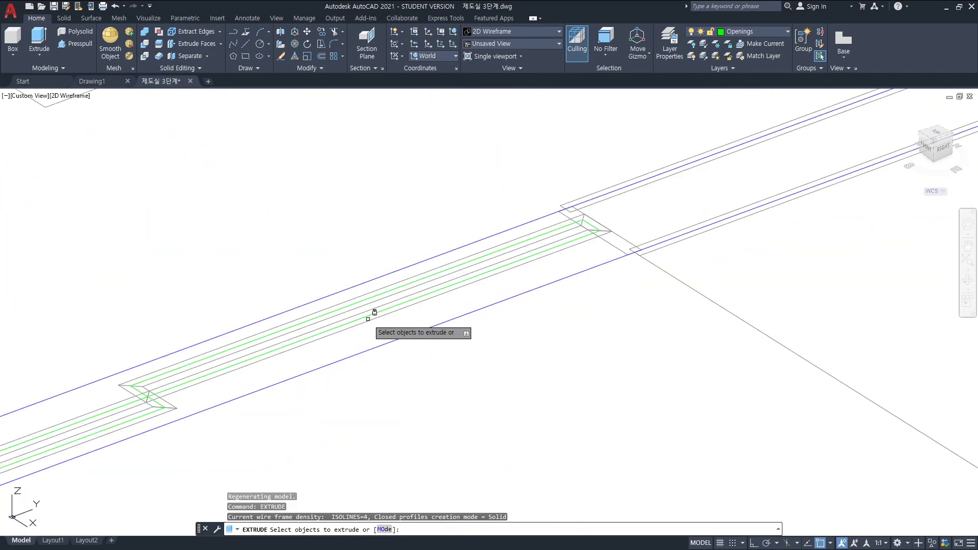
left_click(368, 316)
scroll(257, 357, "down", 2)
middle_click_drag(198, 386, 637, 343)
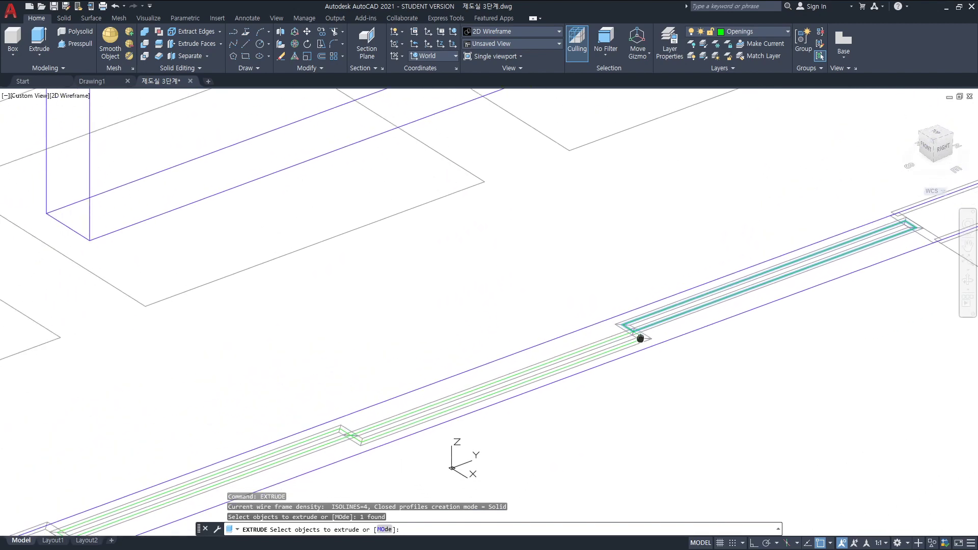
left_click(469, 377)
left_click(309, 421)
Add the remaining profiles and extrude all six to a height of 150.
scroll(644, 371, "down", 4)
scroll(739, 356, "up", 3)
scroll(586, 407, "up", 3)
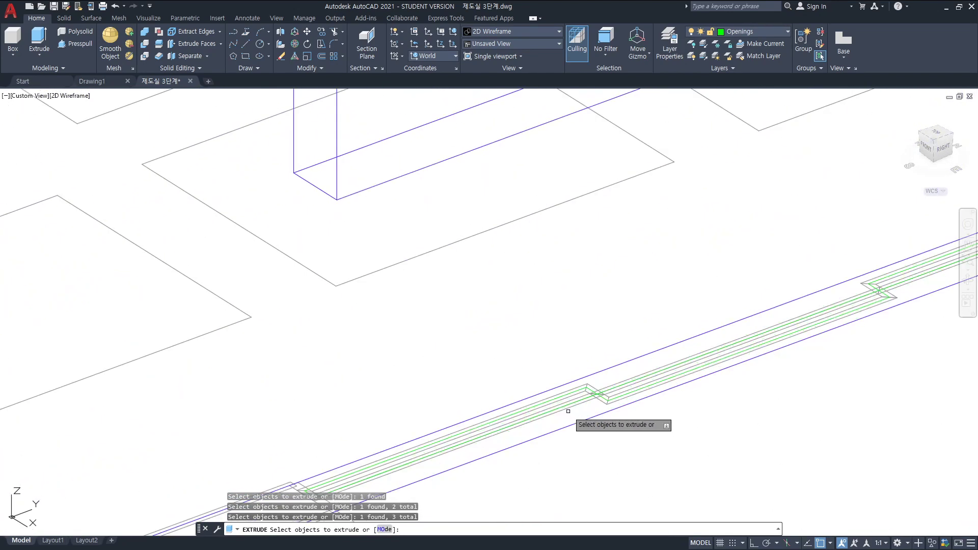
left_click(633, 381)
scroll(749, 395, "down", 3)
scroll(683, 367, "up", 3)
left_click(682, 365)
scroll(715, 378, "down", 4)
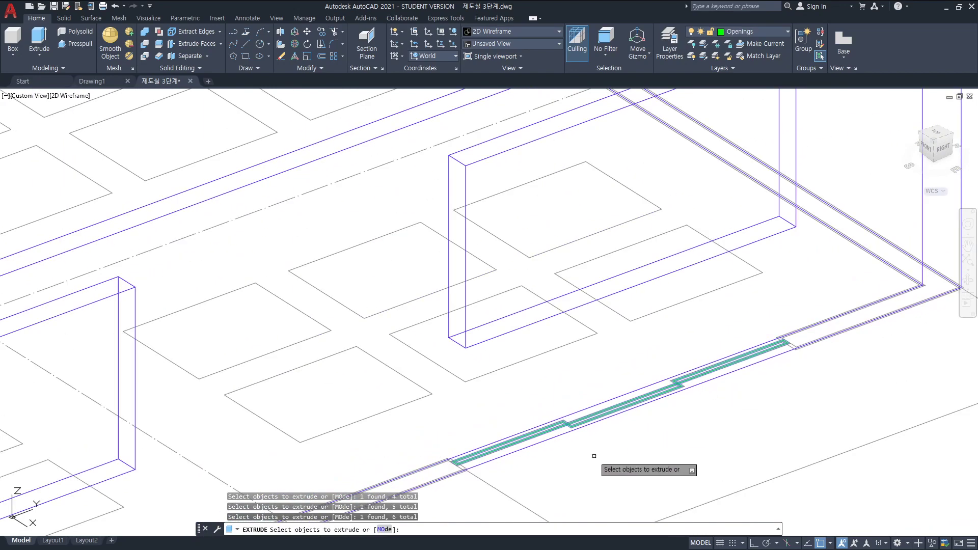
scroll(627, 393, "up", 3)
scroll(635, 369, "down", 1)
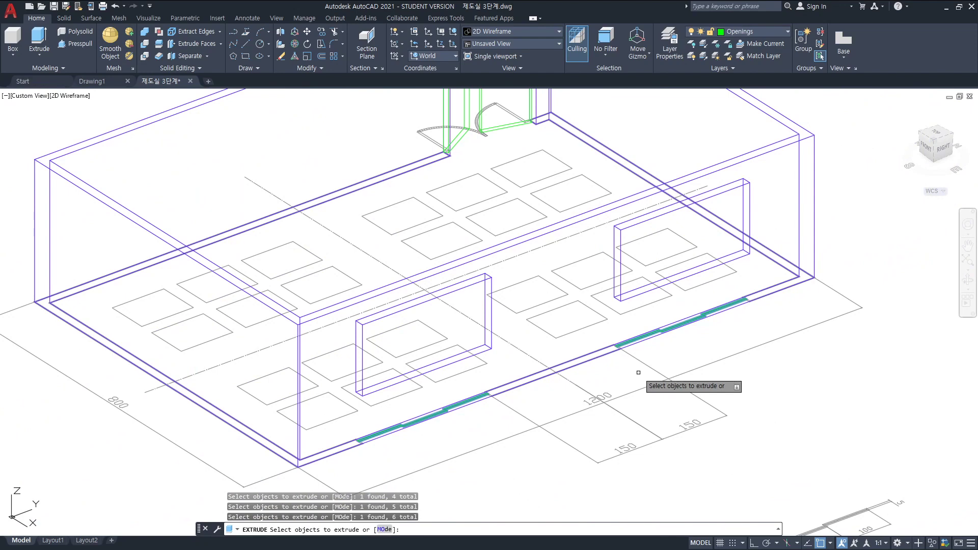
key("Return")
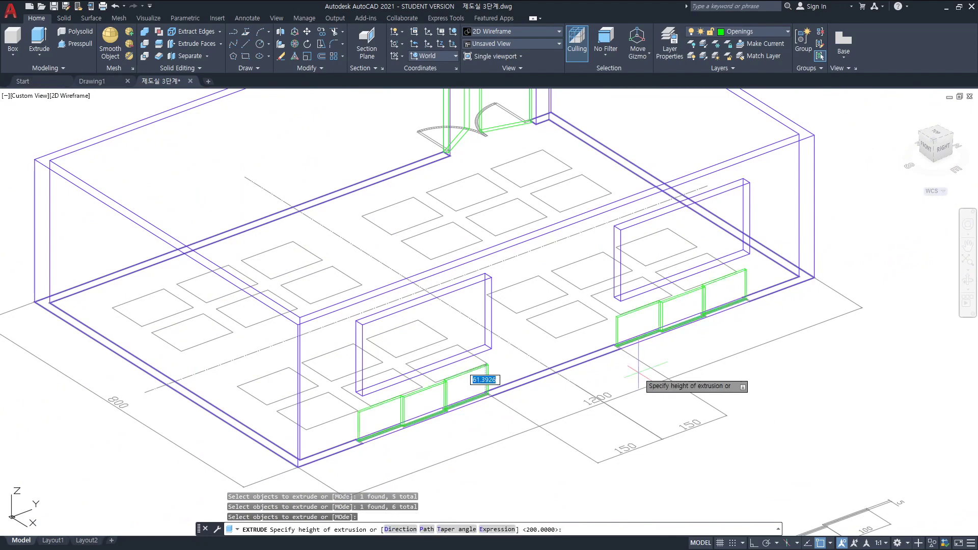
type("150")
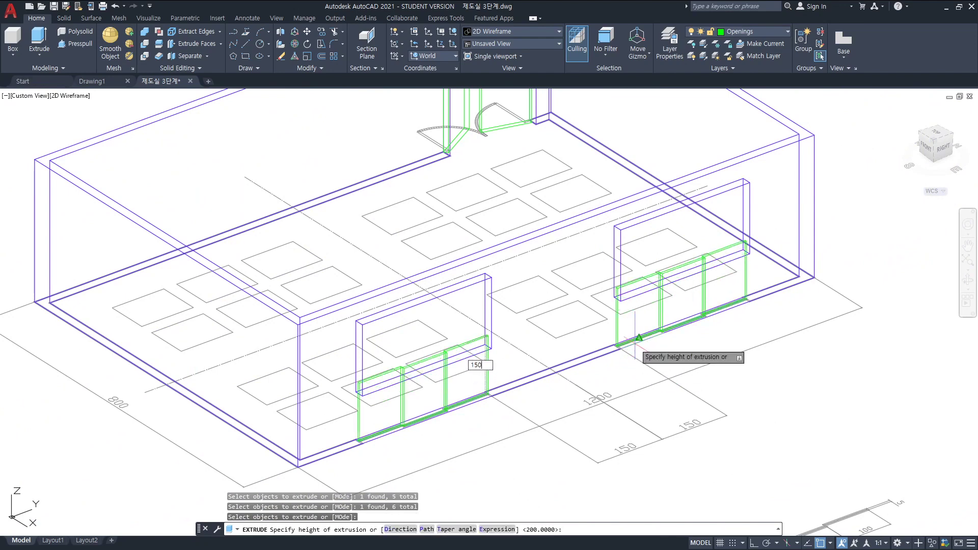
key("Return")
mouse_move(634, 344)
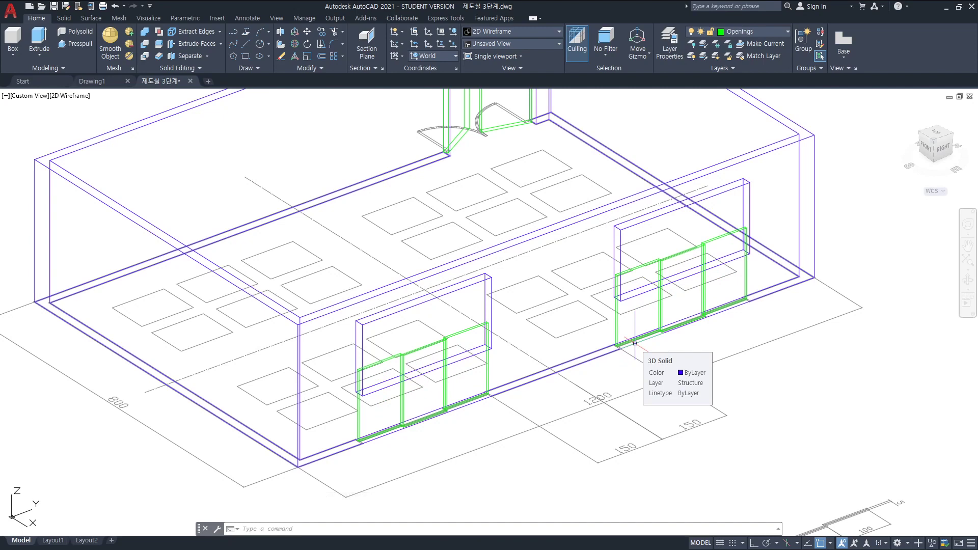
Move the six window frames up 100 units (0,0,100) and display with HIDE.
type("m")
key("space")
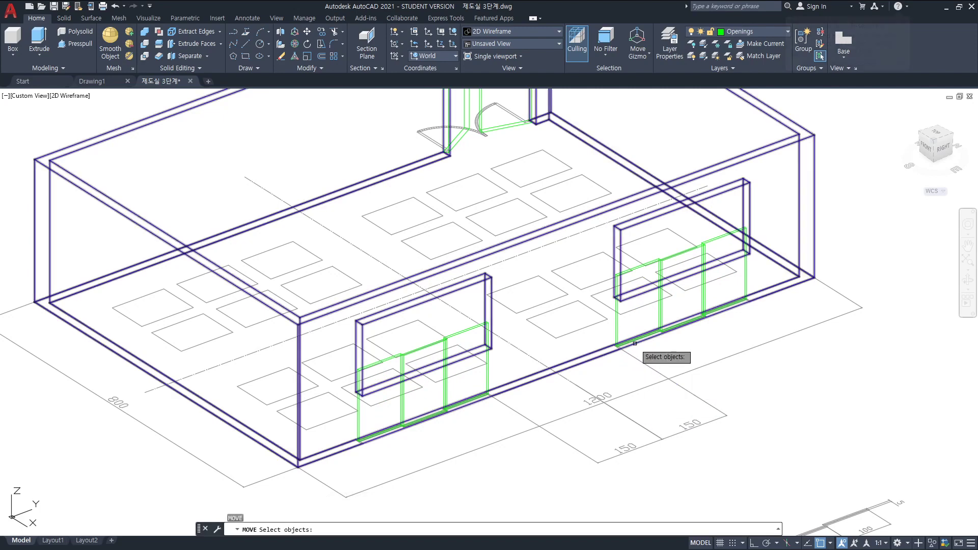
left_click(488, 380)
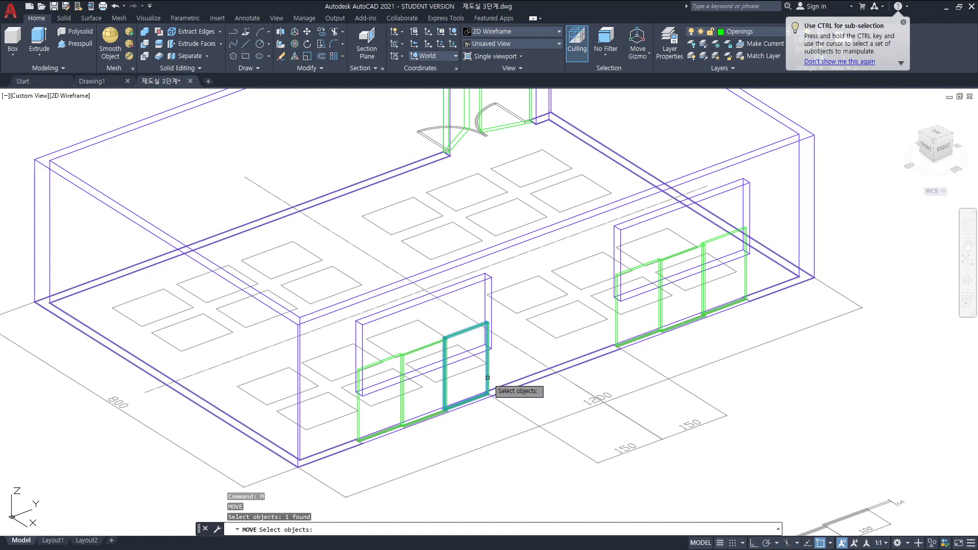
left_click(405, 403)
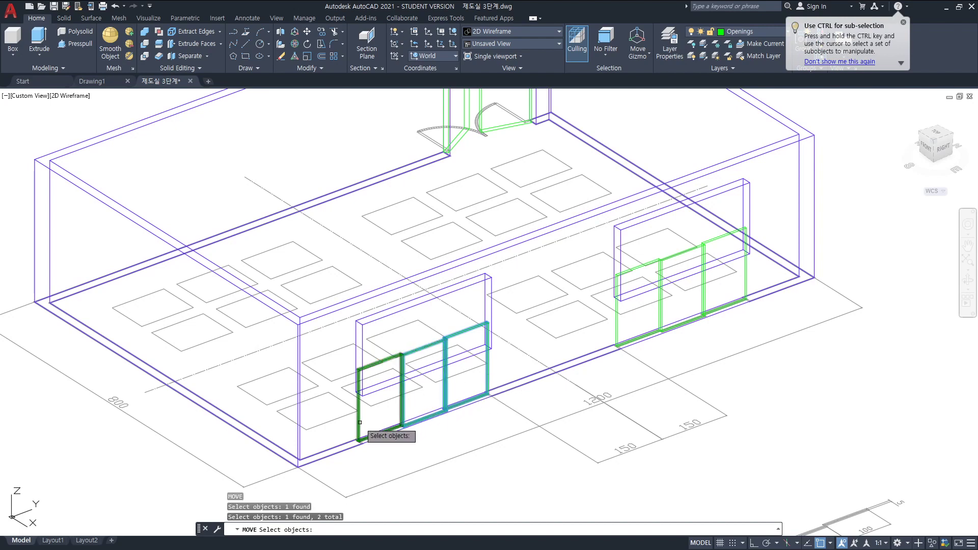
left_click(359, 431)
left_click(622, 341)
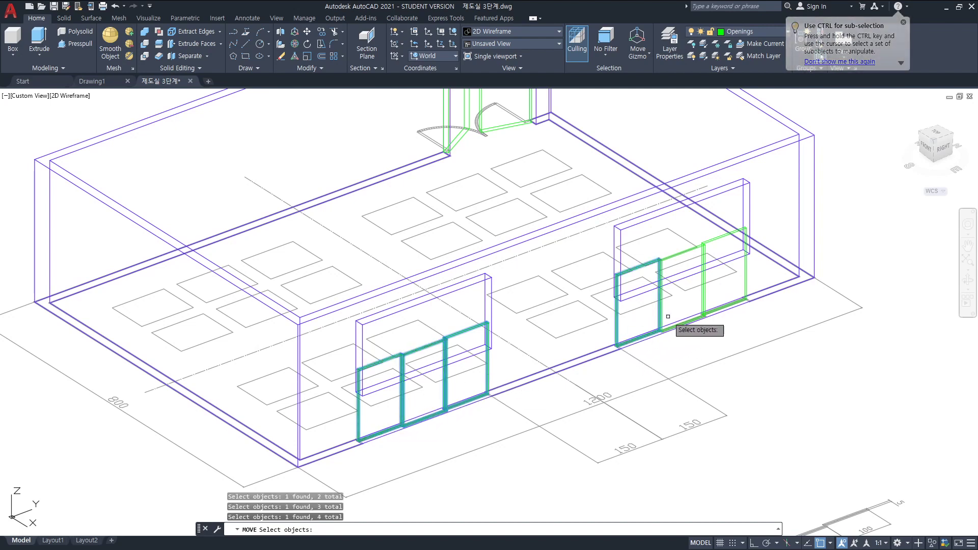
left_click(701, 300)
left_click(703, 300)
key("Return")
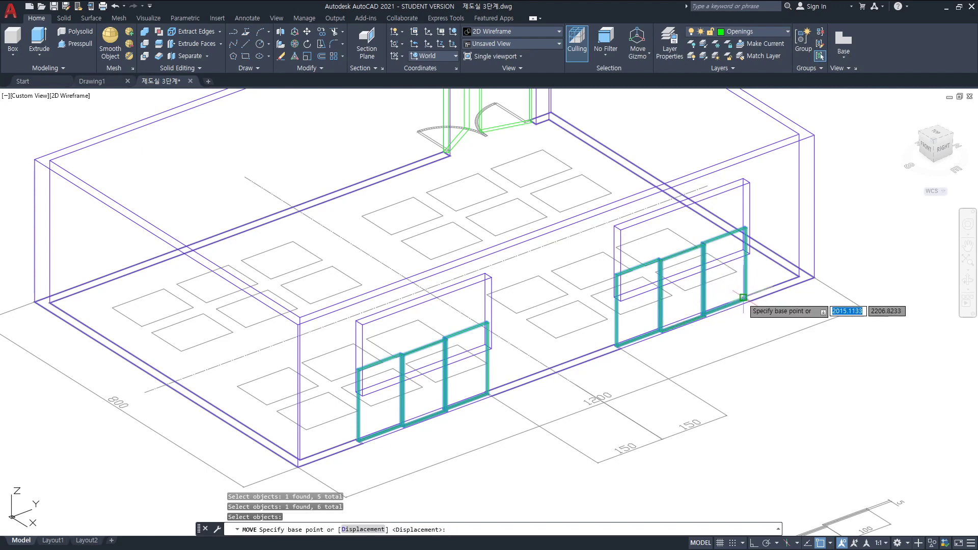
left_click(745, 299)
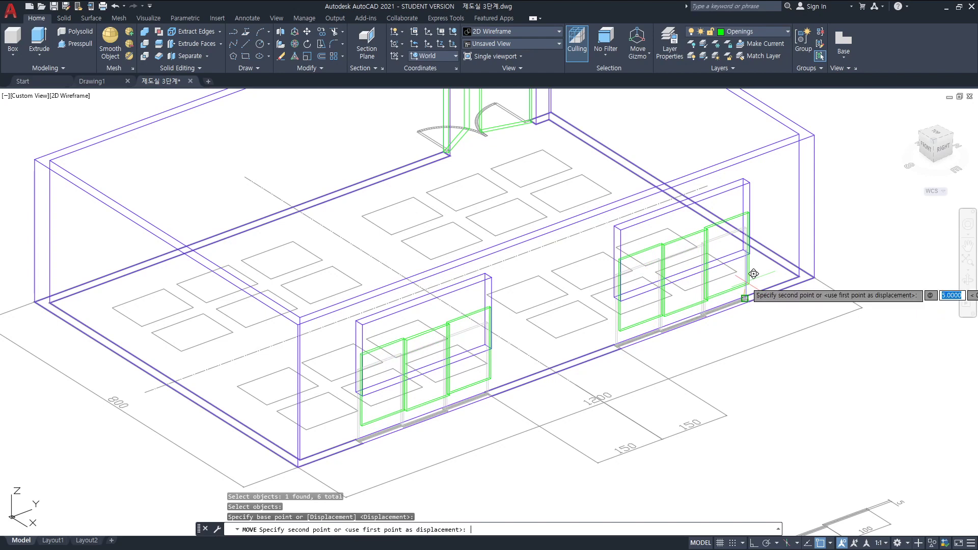
type("0")
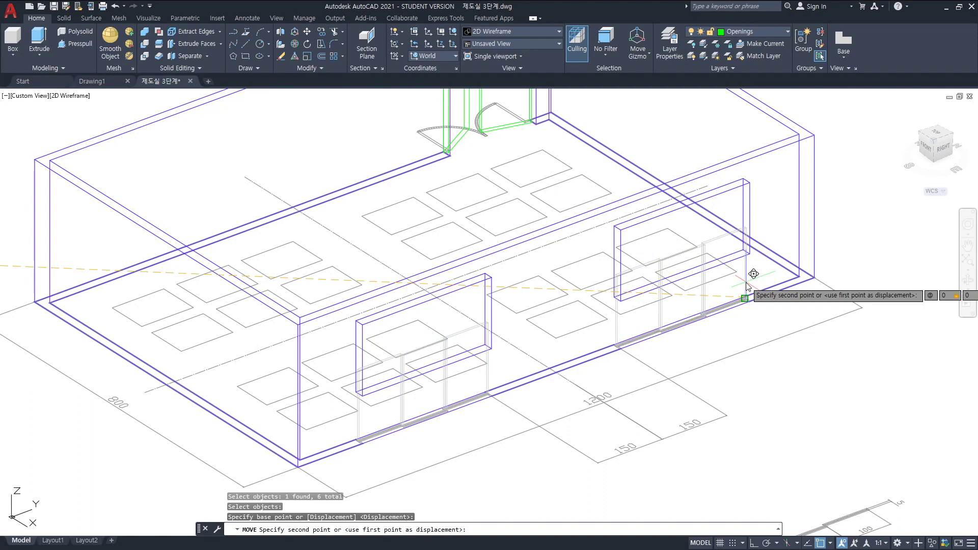
type(",100")
key("Return")
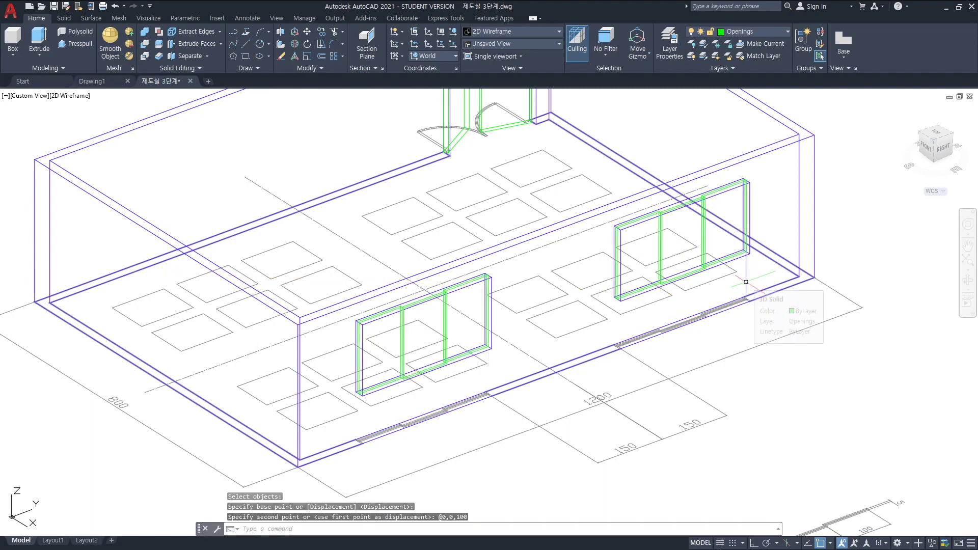
type("hide")
key("Return")
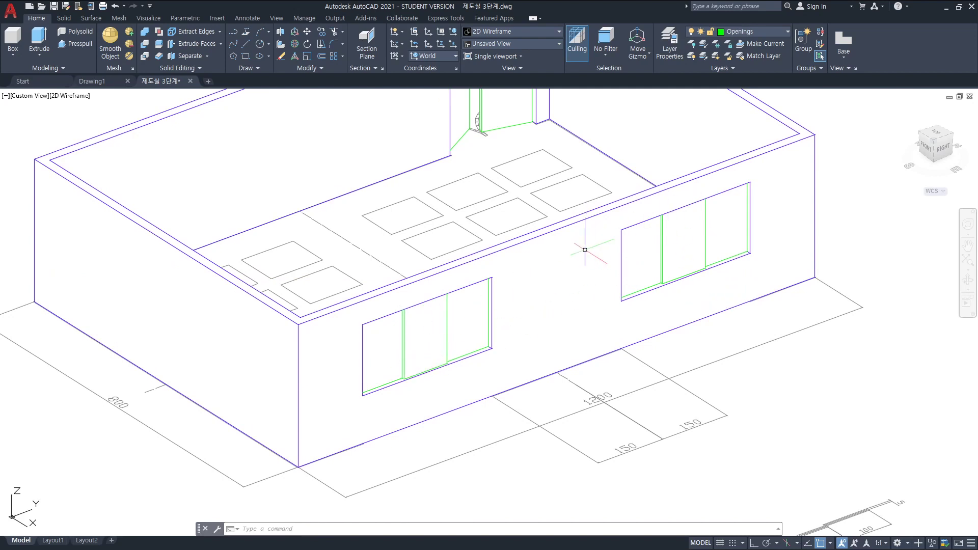
Zoom out on the classroom model.
scroll(797, 268, "down", 2)
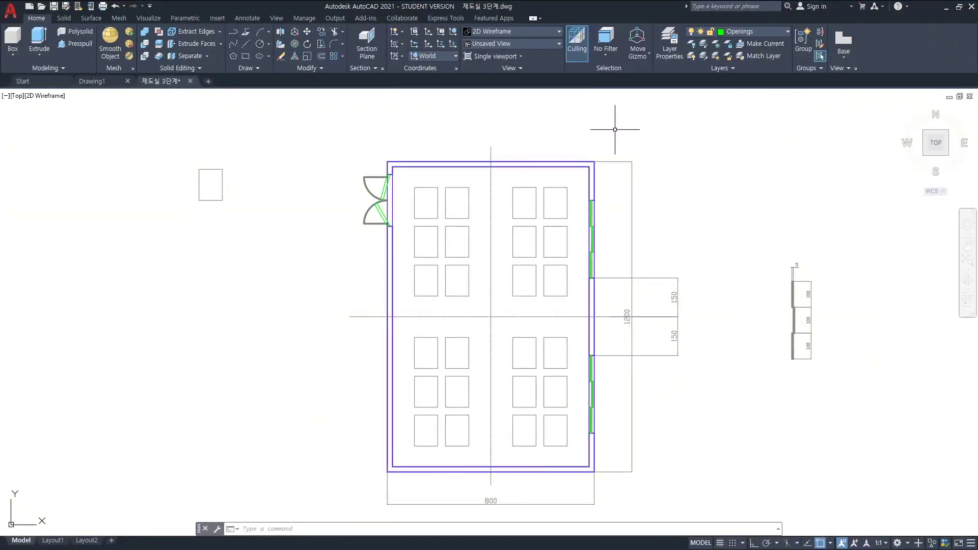
Pick Furniture from the Layer dropdown as the current layer.
left_click(787, 32)
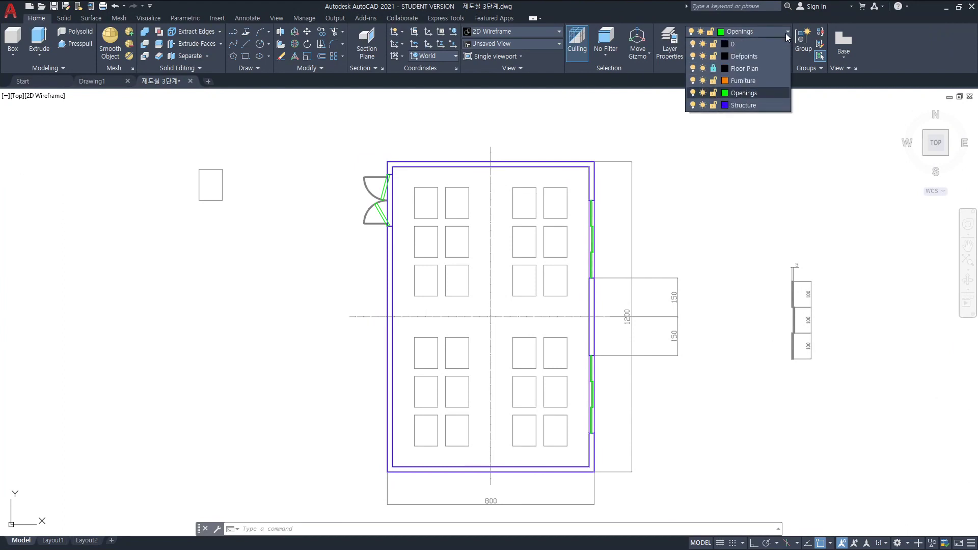
left_click(754, 77)
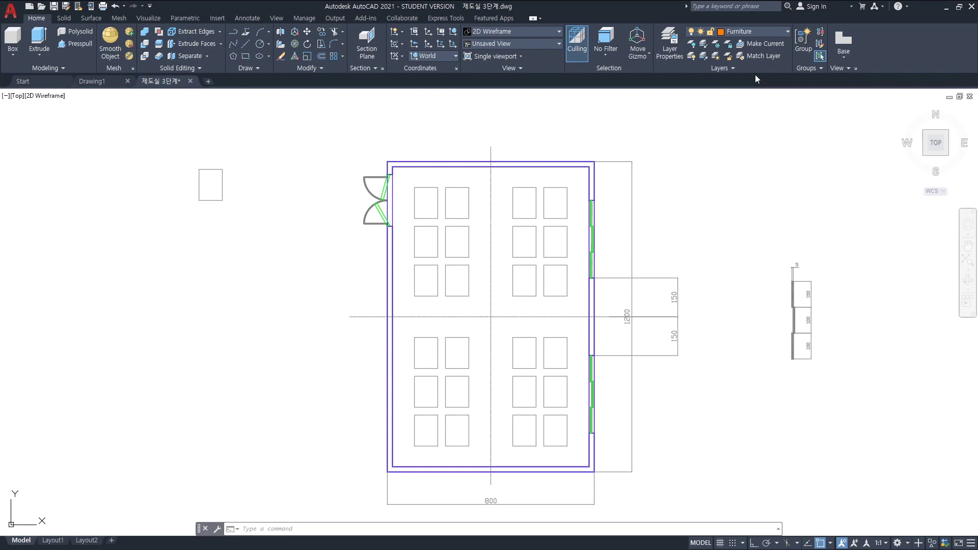
Zoom to a desk outline and sketch a freehand desk top with a note.
scroll(524, 159, "up", 4)
middle_click_drag(380, 278, 634, 154)
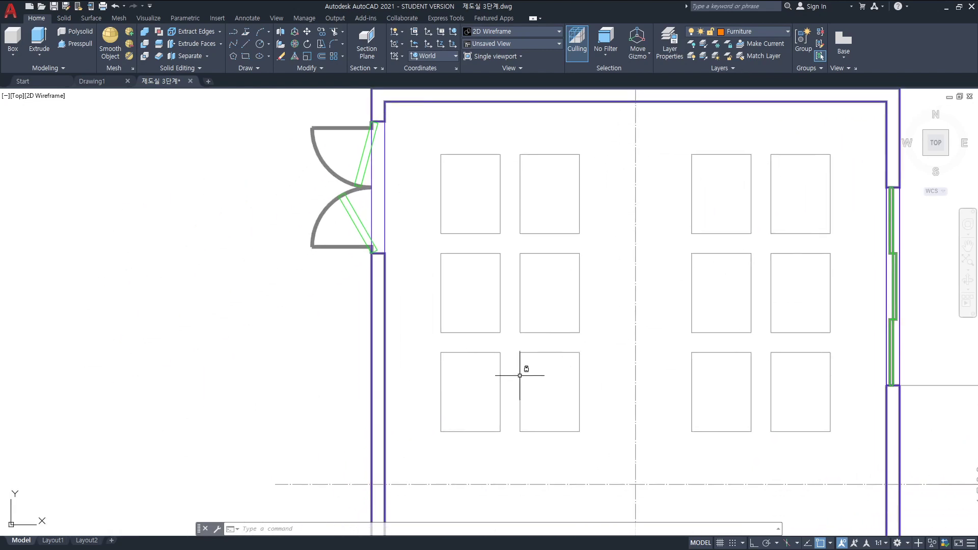
scroll(510, 371, "up", 2)
middle_click_drag(493, 373, 559, 283)
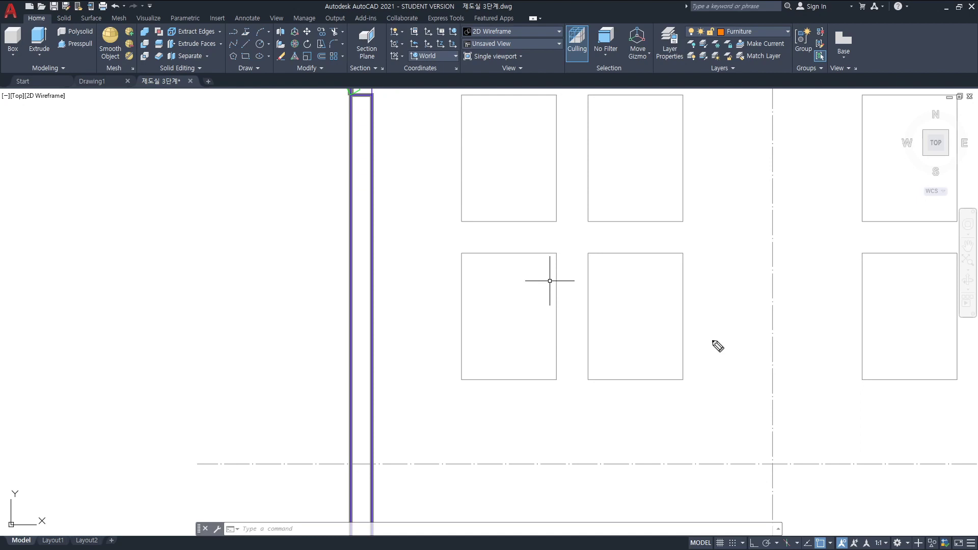
left_click_drag(698, 189, 622, 311)
left_click_drag(618, 302, 746, 316)
mouse_move(703, 188)
left_mouse_down()
mouse_move(732, 192)
mouse_move(768, 279)
mouse_move(744, 324)
left_mouse_up()
left_click_drag(623, 305, 753, 325)
mouse_move(803, 201)
left_mouse_down()
mouse_move(794, 244)
mouse_move(752, 326)
left_mouse_up()
left_click_drag(809, 204, 821, 202)
left_click_drag(815, 203, 814, 215)
left_click_drag(809, 216, 851, 204)
left_click_drag(823, 202, 840, 200)
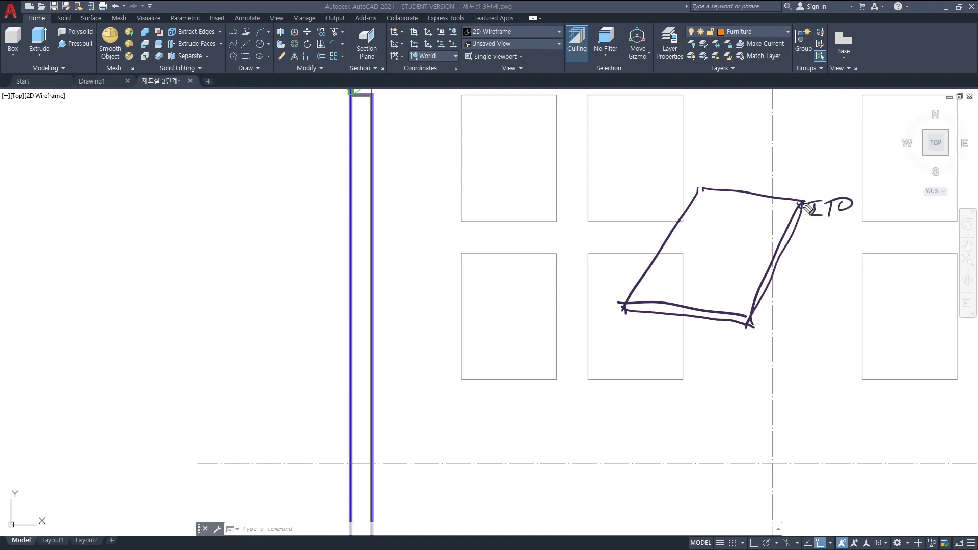
Sketch the four desk legs and label 90 leg height and 100 overall height.
mouse_move(633, 312)
left_mouse_down()
mouse_move(639, 376)
mouse_move(650, 393)
mouse_move(641, 316)
left_mouse_up()
mouse_move(736, 324)
left_mouse_down()
mouse_move(738, 422)
mouse_move(748, 325)
left_mouse_up()
mouse_move(797, 240)
left_mouse_down()
mouse_move(793, 275)
mouse_move(793, 218)
left_mouse_up()
mouse_move(704, 213)
left_mouse_down()
mouse_move(713, 270)
mouse_move(722, 239)
mouse_move(708, 211)
left_mouse_up()
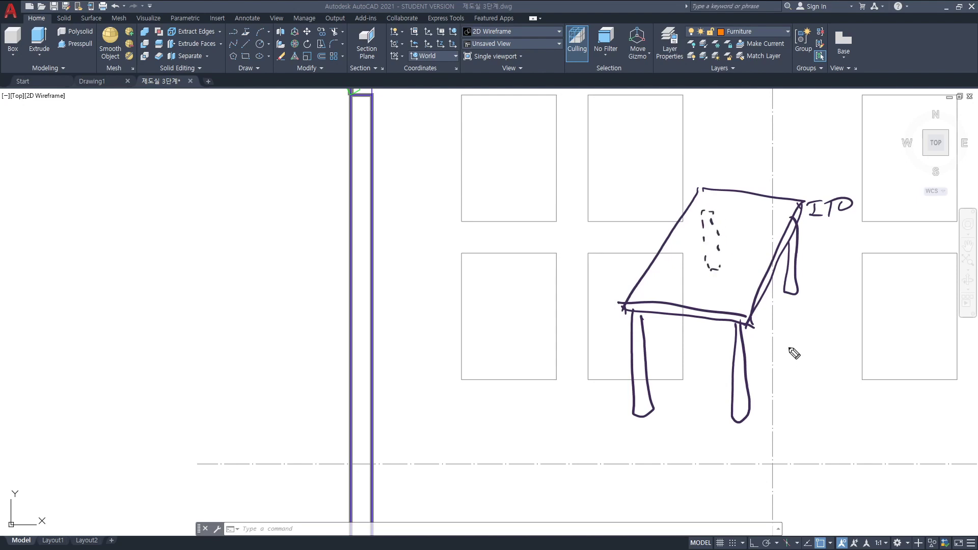
mouse_move(754, 327)
left_mouse_down()
mouse_move(788, 331)
mouse_move(775, 414)
mouse_move(783, 415)
left_mouse_up()
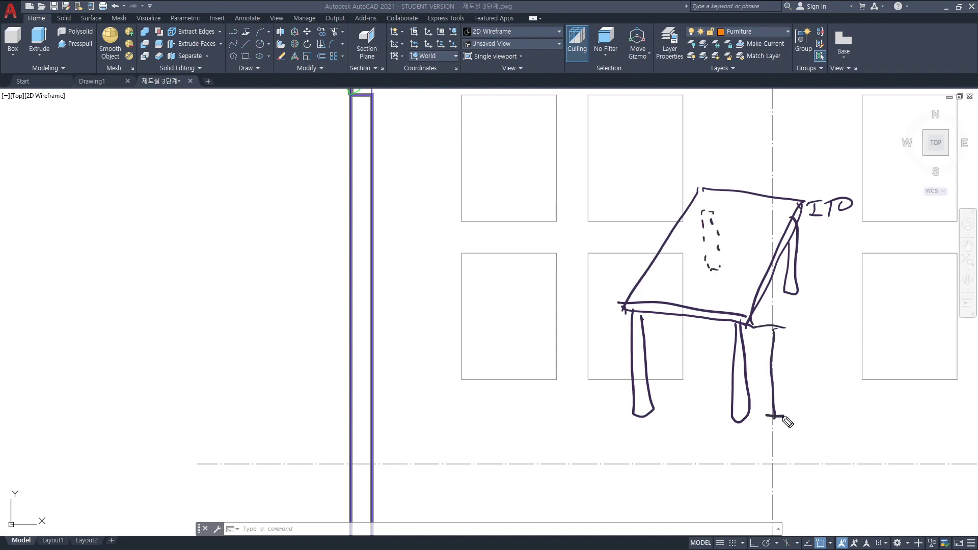
left_click_drag(772, 339, 775, 320)
mouse_move(816, 363)
left_mouse_down()
mouse_move(815, 380)
mouse_move(844, 368)
left_mouse_up()
mouse_move(568, 298)
left_mouse_down()
mouse_move(592, 300)
mouse_move(579, 415)
mouse_move(591, 418)
mouse_move(582, 340)
left_mouse_up()
left_click_drag(591, 414, 577, 432)
mouse_move(514, 351)
left_mouse_down()
mouse_move(514, 378)
mouse_move(534, 352)
left_mouse_up()
left_click_drag(553, 349, 551, 350)
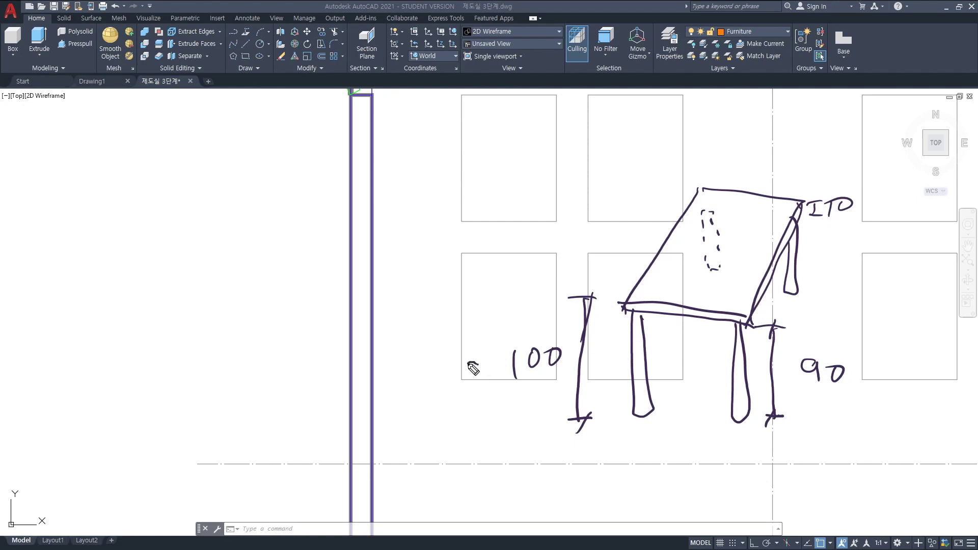
Mark the corner leg spots, draw a radius-5 leg detail, then erase the sketch.
left_click_drag(471, 361, 465, 373)
mouse_move(478, 256)
left_mouse_down()
mouse_move(463, 265)
mouse_move(473, 269)
mouse_move(477, 254)
left_mouse_up()
mouse_move(554, 255)
left_mouse_down()
mouse_move(551, 266)
mouse_move(543, 252)
left_mouse_up()
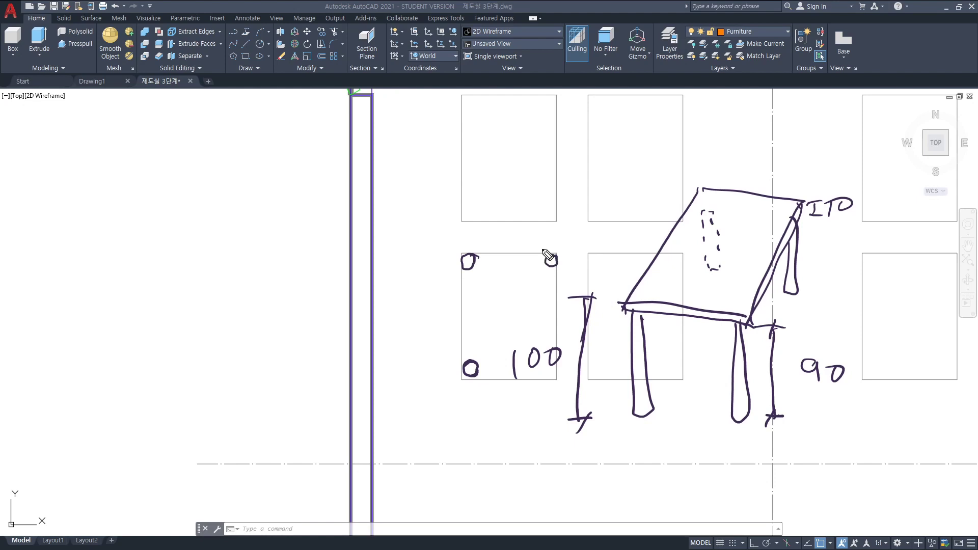
left_click_drag(473, 376, 489, 457)
mouse_move(486, 415)
left_mouse_down()
mouse_move(489, 463)
mouse_move(520, 492)
mouse_move(572, 490)
left_mouse_up()
mouse_move(534, 429)
left_mouse_down()
mouse_move(516, 425)
mouse_move(515, 483)
left_mouse_up()
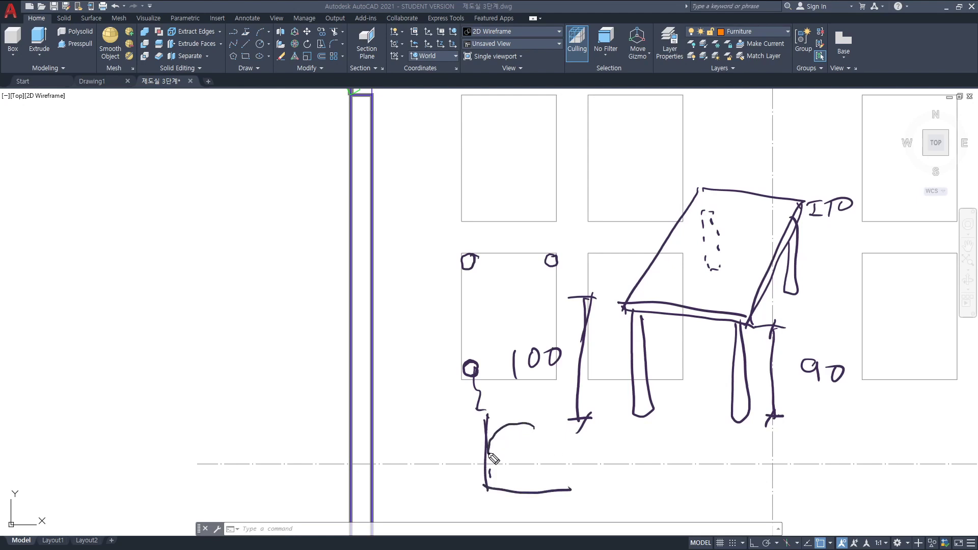
mouse_move(531, 436)
left_mouse_down()
mouse_move(495, 476)
mouse_move(515, 422)
left_mouse_up()
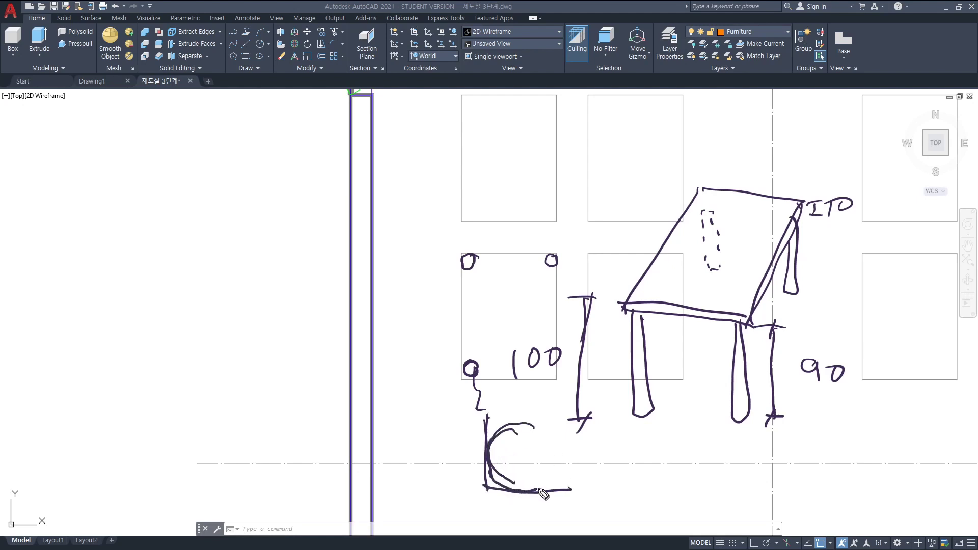
left_click(522, 458)
mouse_move(521, 457)
left_mouse_down()
mouse_move(550, 443)
mouse_move(547, 451)
left_mouse_up()
left_click_drag(530, 434, 523, 449)
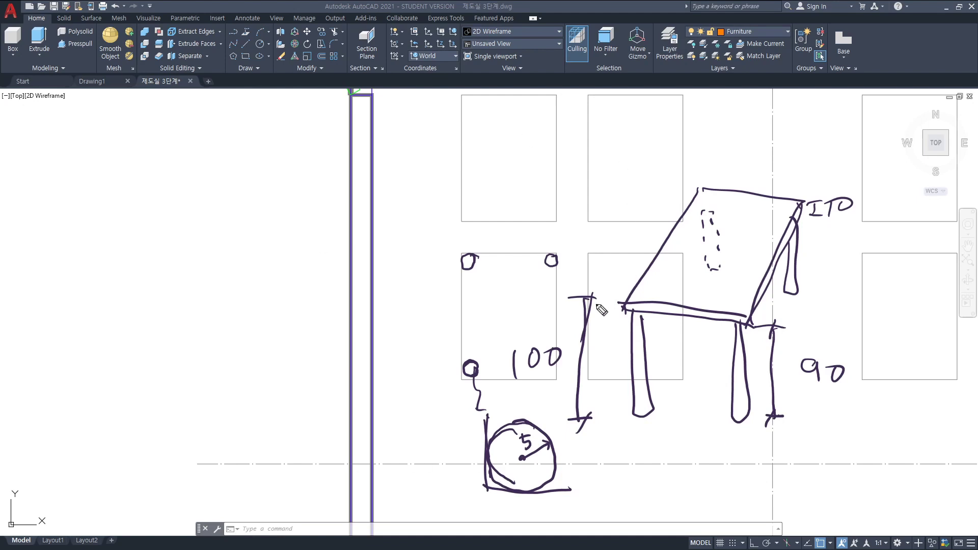
key("e")
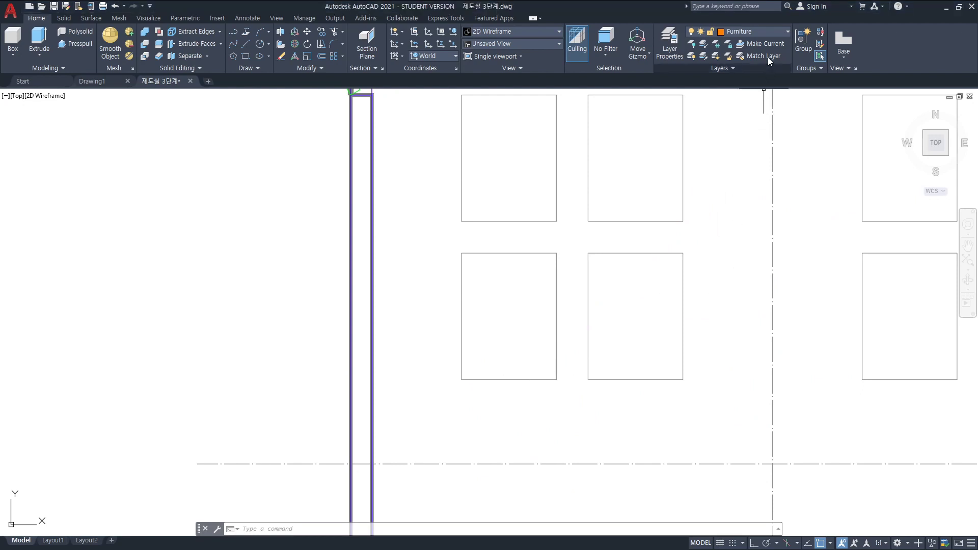
Trace the first desk outline as a rectangle and check it briefly in a tilted view.
type("rec")
key("Return")
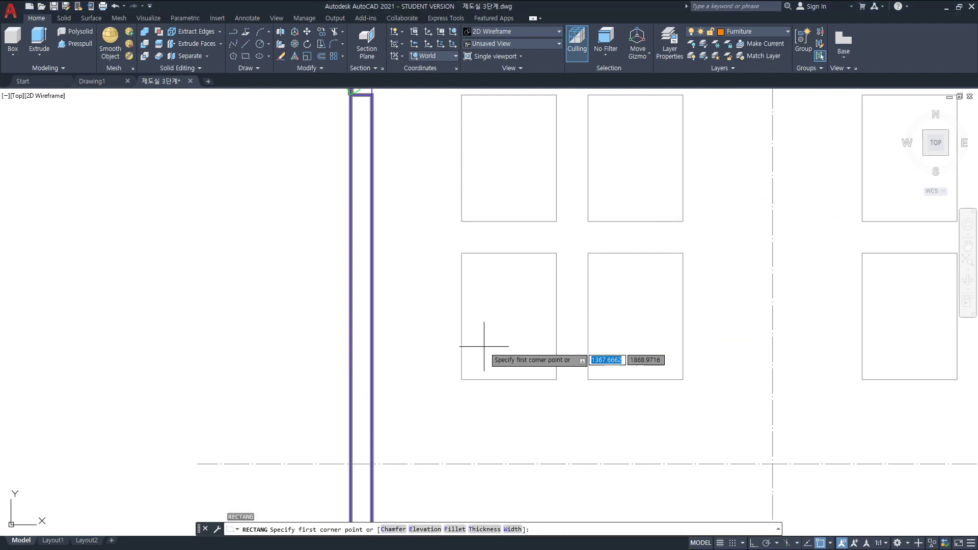
left_click(461, 380)
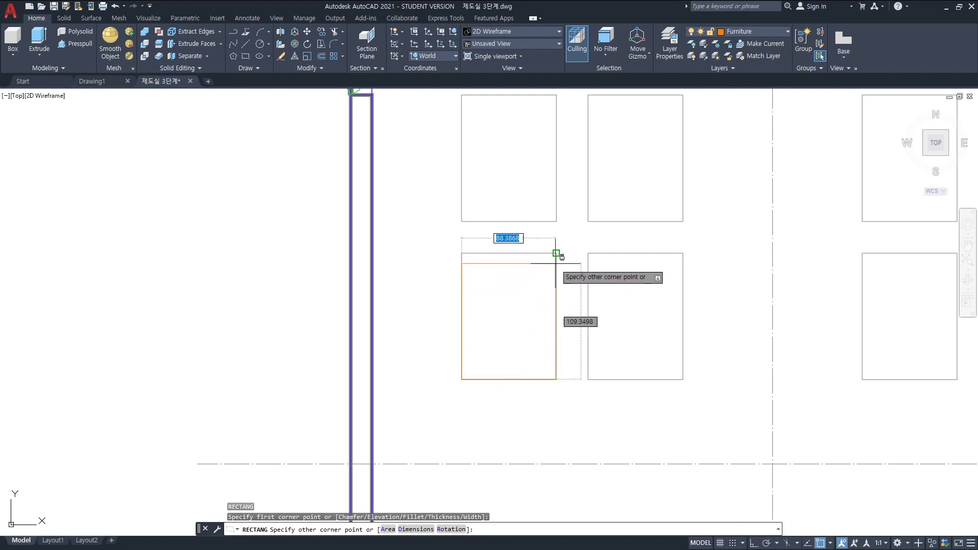
left_click(556, 253)
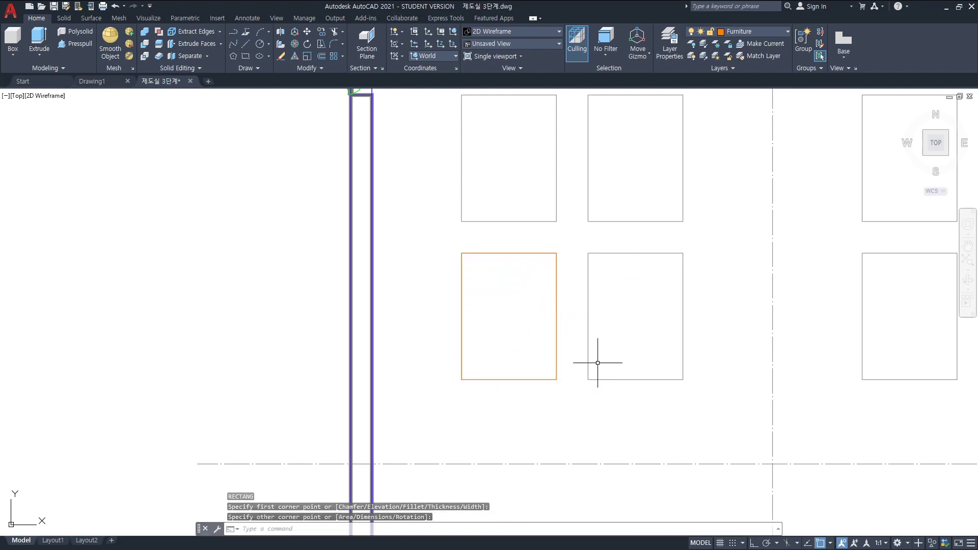
type("orbi")
key("Return")
mouse_move(596, 390)
left_mouse_down()
mouse_move(585, 320)
mouse_move(604, 355)
left_mouse_up()
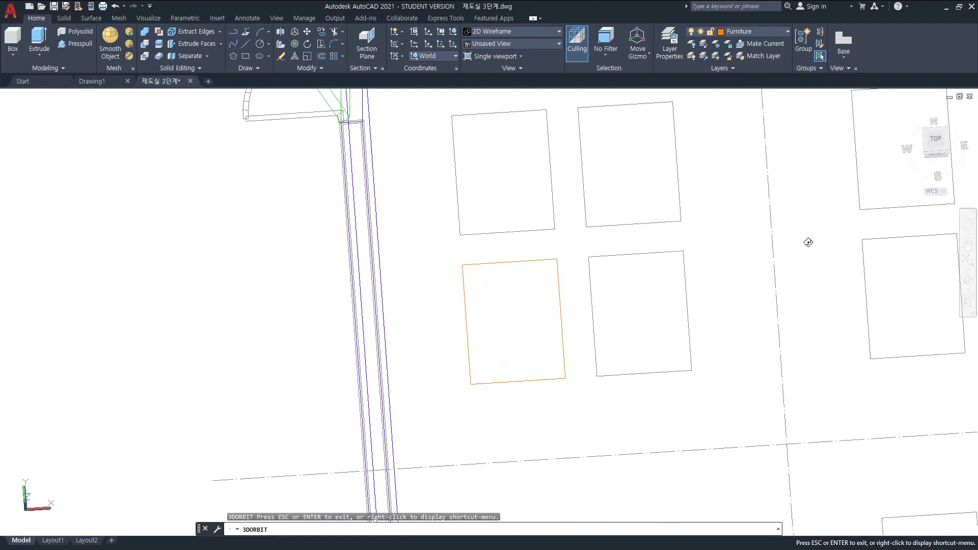
left_click(936, 144)
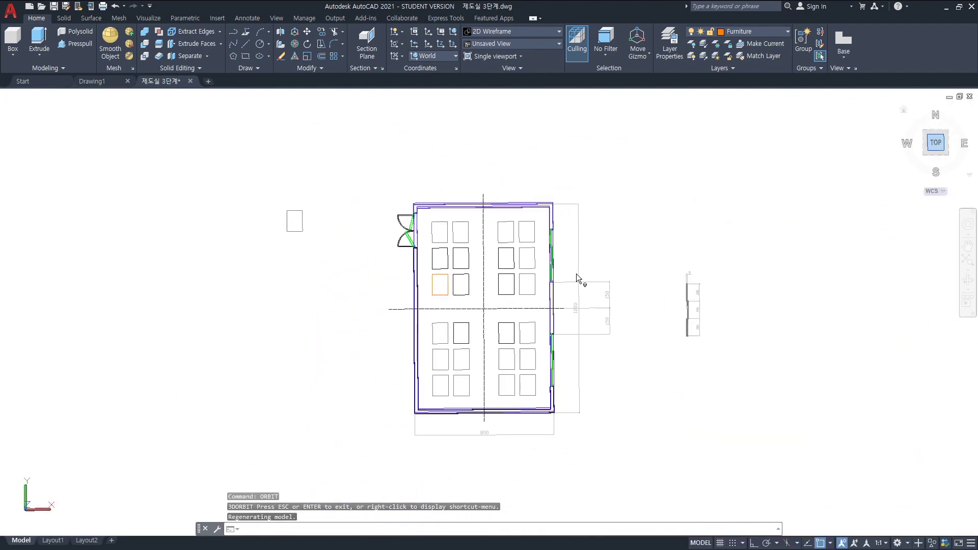
Draw a radius-5 circle centred on the rectangle's lower-left corner.
scroll(450, 305, "up", 8)
mouse_move(415, 290)
middle_mouse_down()
mouse_move(527, 386)
mouse_move(559, 339)
mouse_move(580, 361)
middle_mouse_up()
scroll(576, 367, "up", 2)
type("circle")
key("Return")
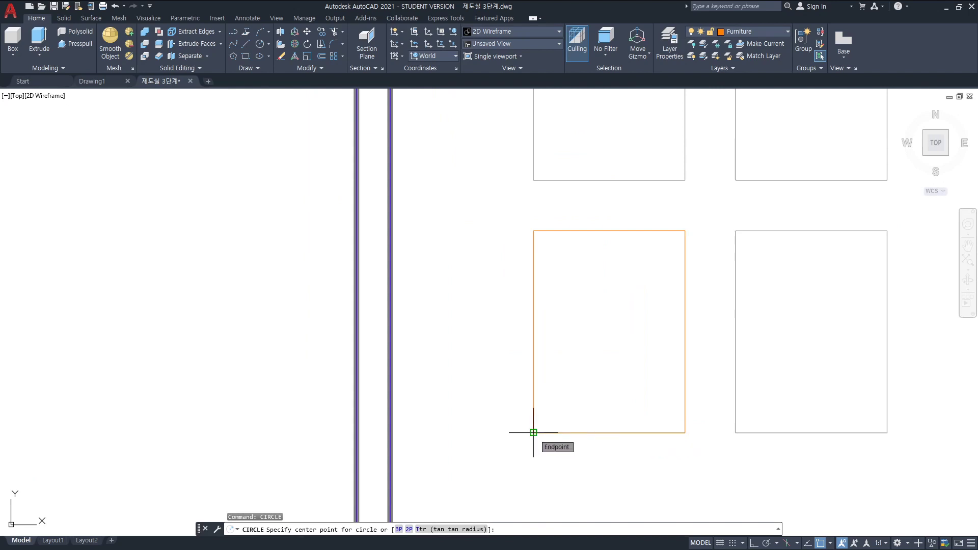
left_click(533, 432)
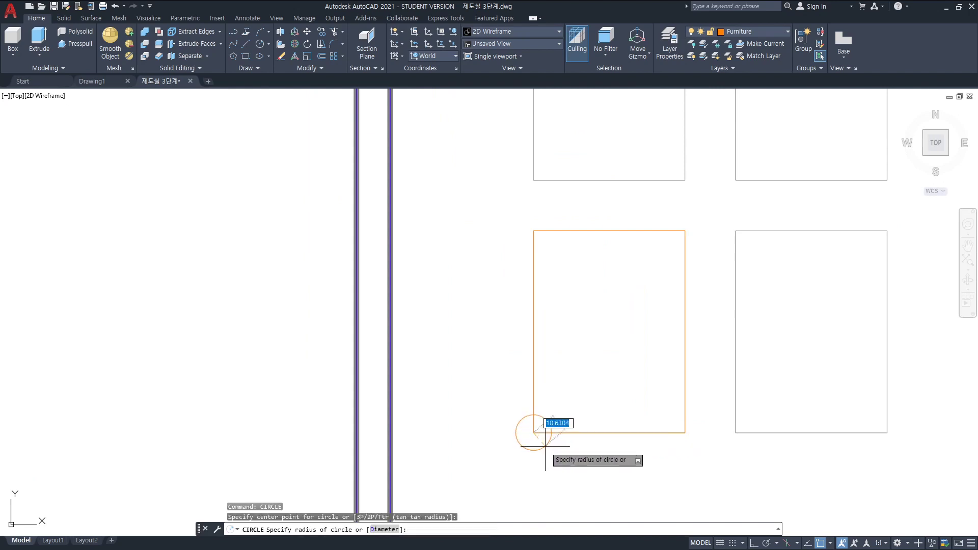
type("5")
key("Return")
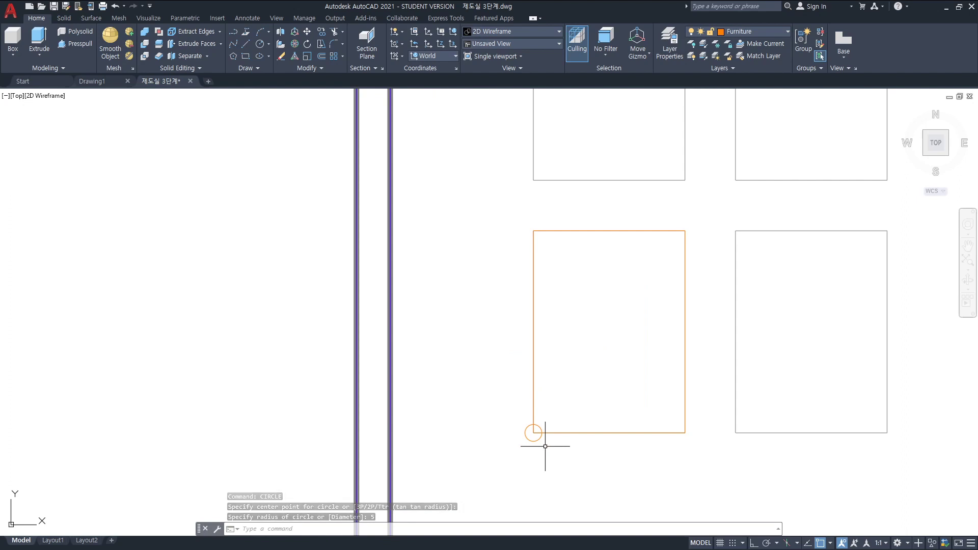
Move the leg circle @5,5 so it sits inset inside the corner.
type("m")
key("Return")
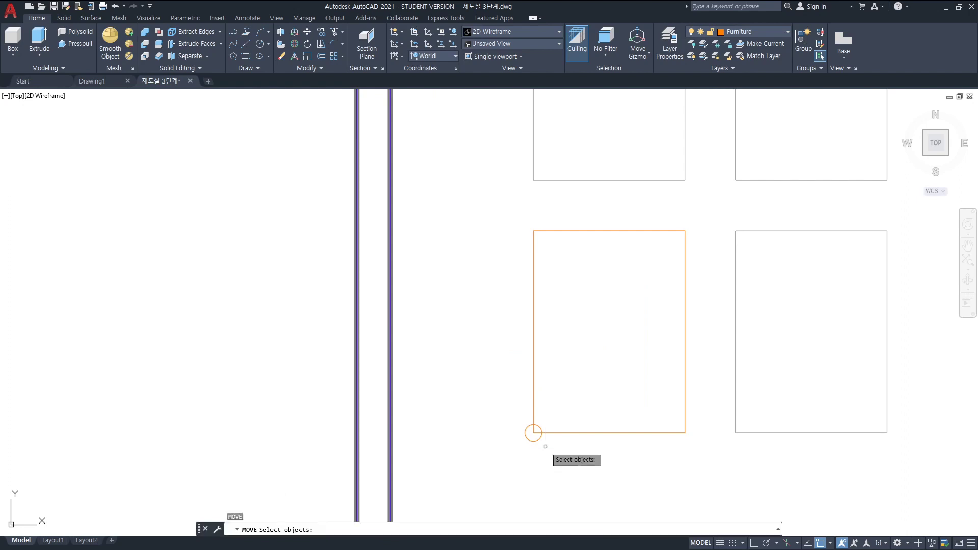
left_click(534, 432)
key("Return")
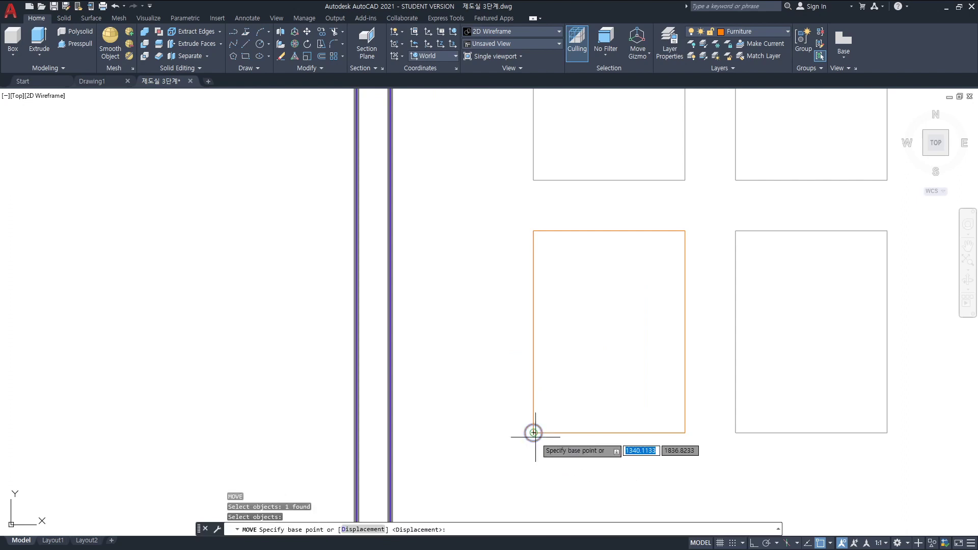
left_click(533, 433)
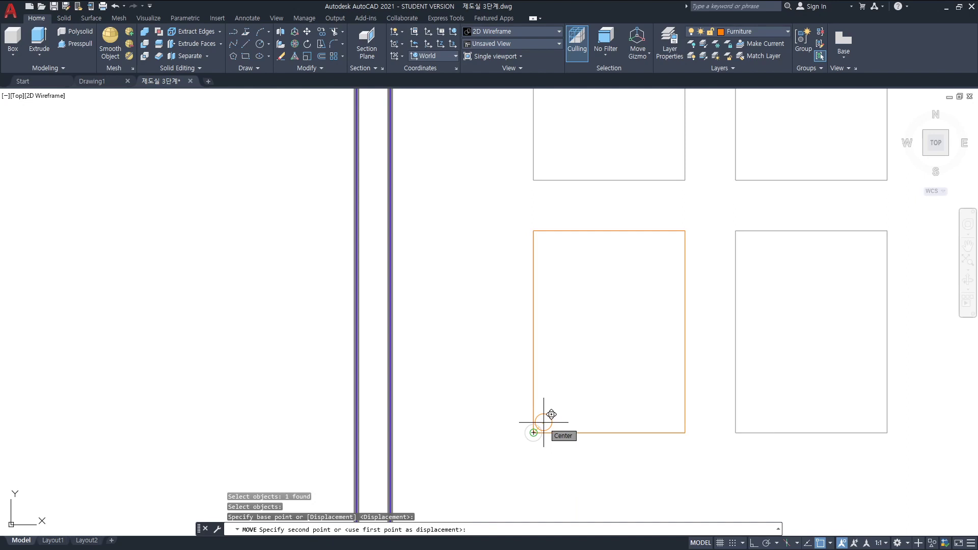
type("5")
key("Tab")
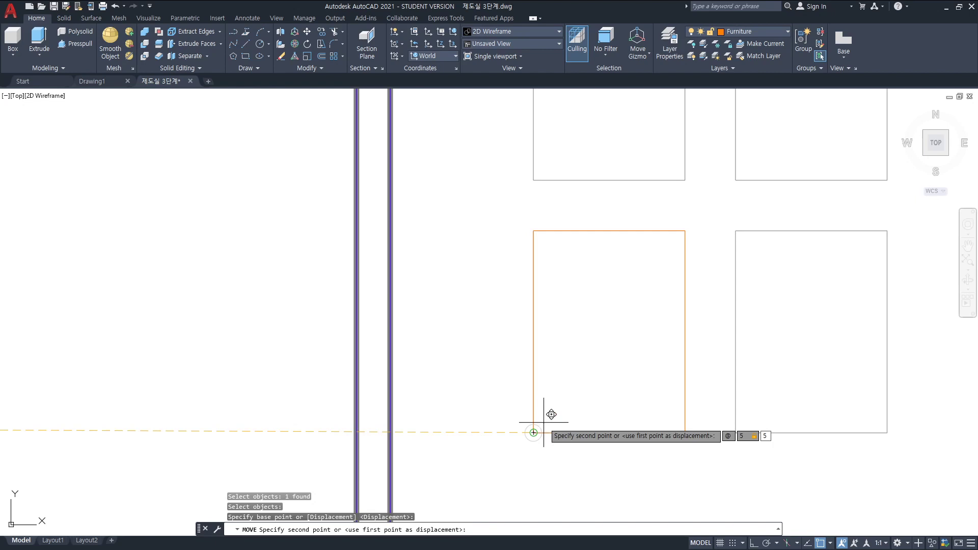
key("Return")
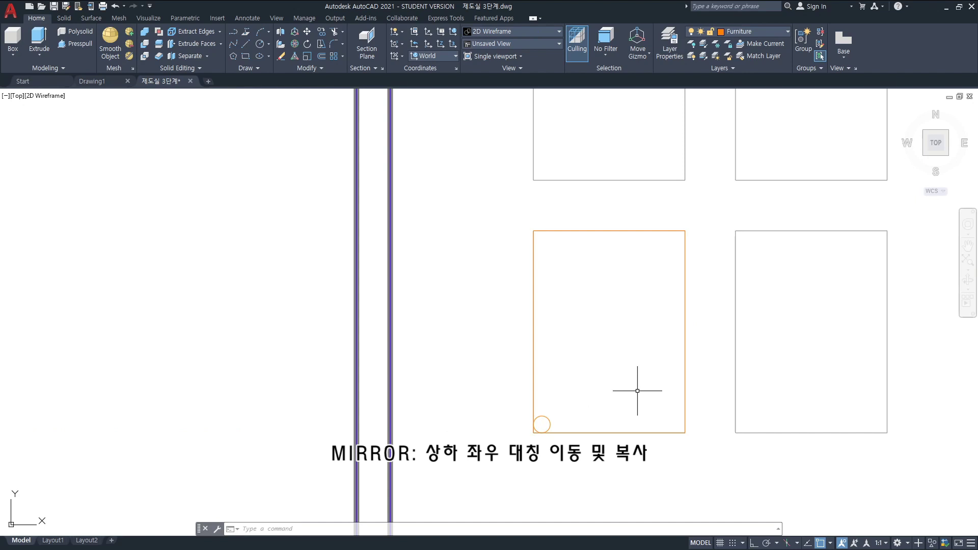
Mirror the leg circle across the desk's vertical midline, keeping the original.
type("mirrir")
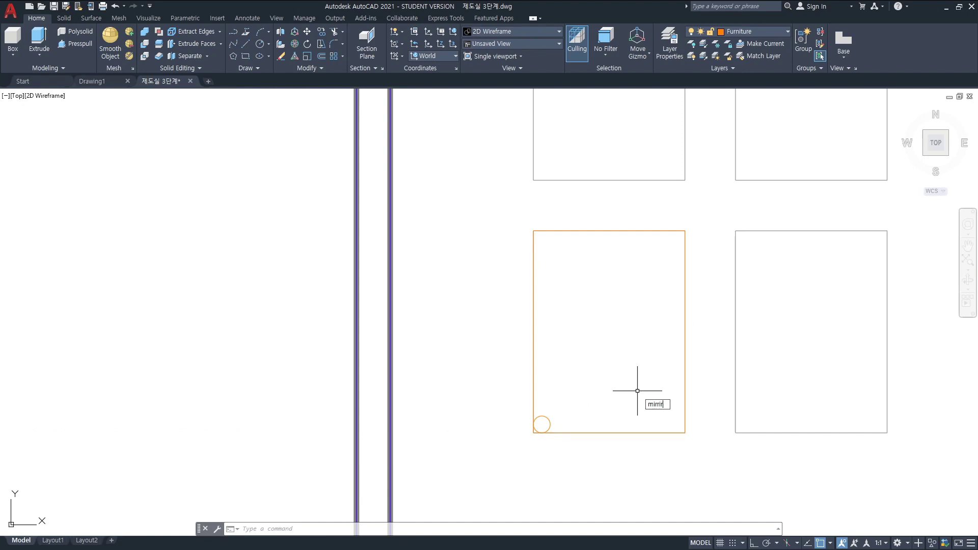
key("BackSpace")
key("BackSpace")
key("Return")
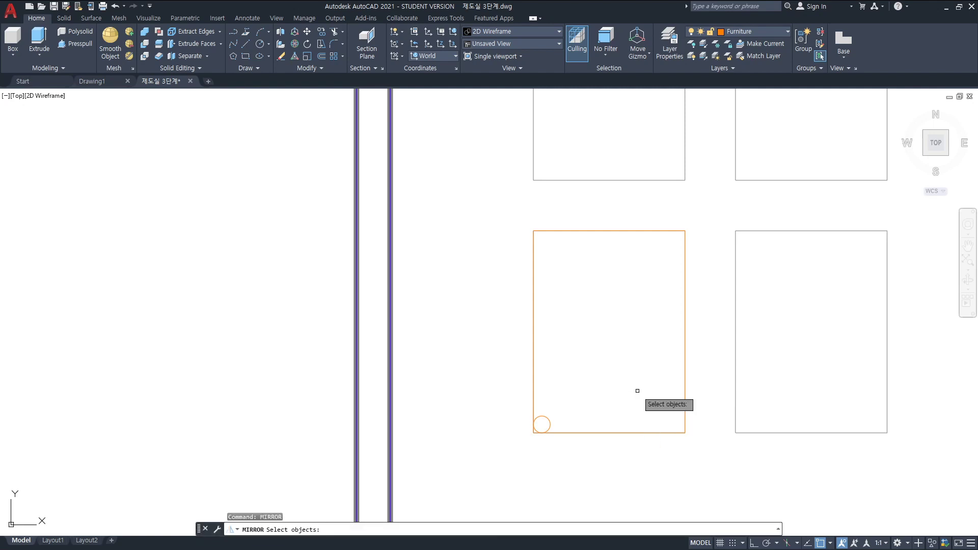
left_click(548, 420)
key("Return")
left_click(609, 231)
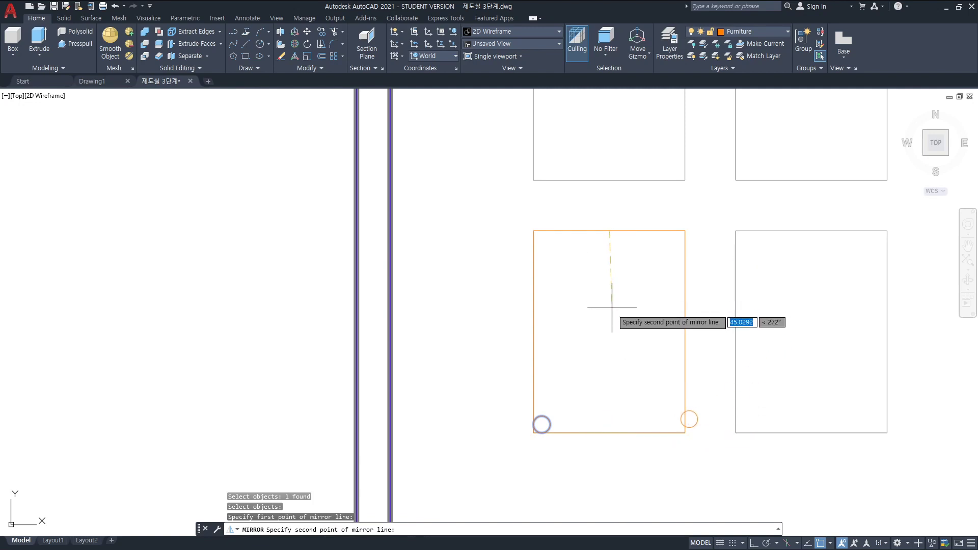
left_click(609, 432)
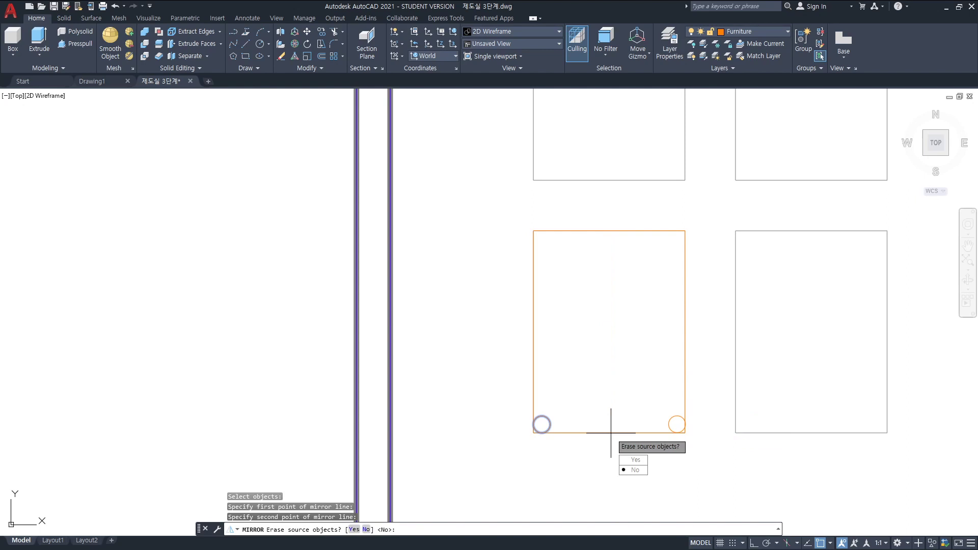
key("Return")
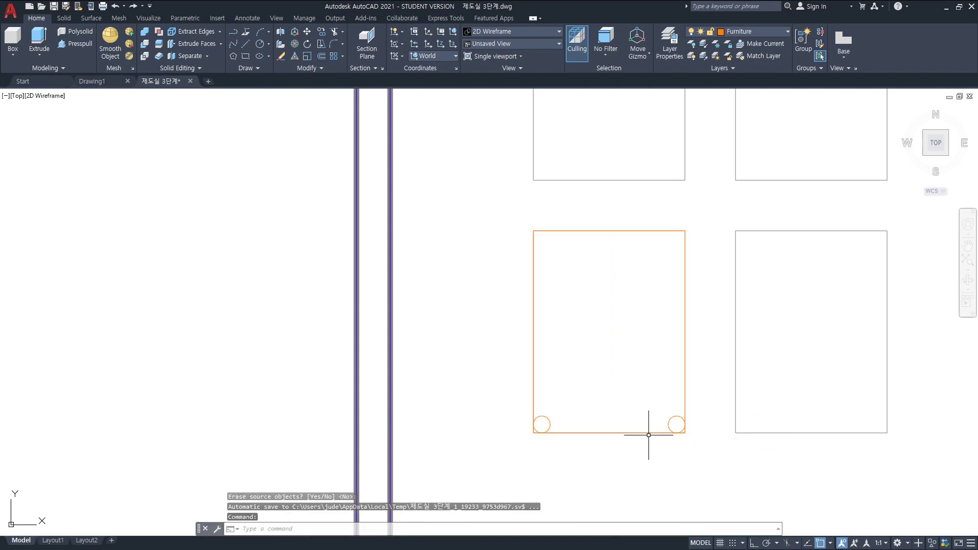
Mirror both bottom leg circles across the horizontal midline to fill the top corners.
key("Return")
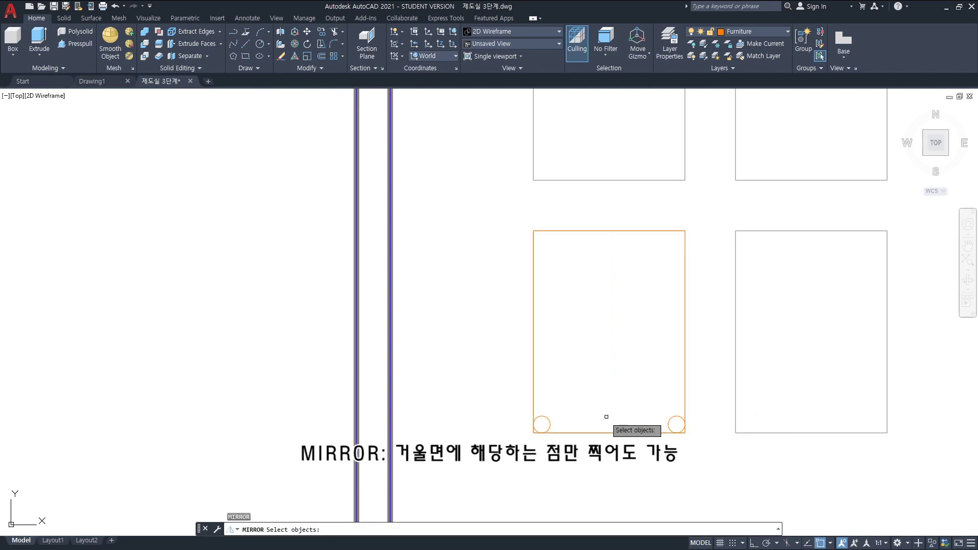
left_click(547, 421)
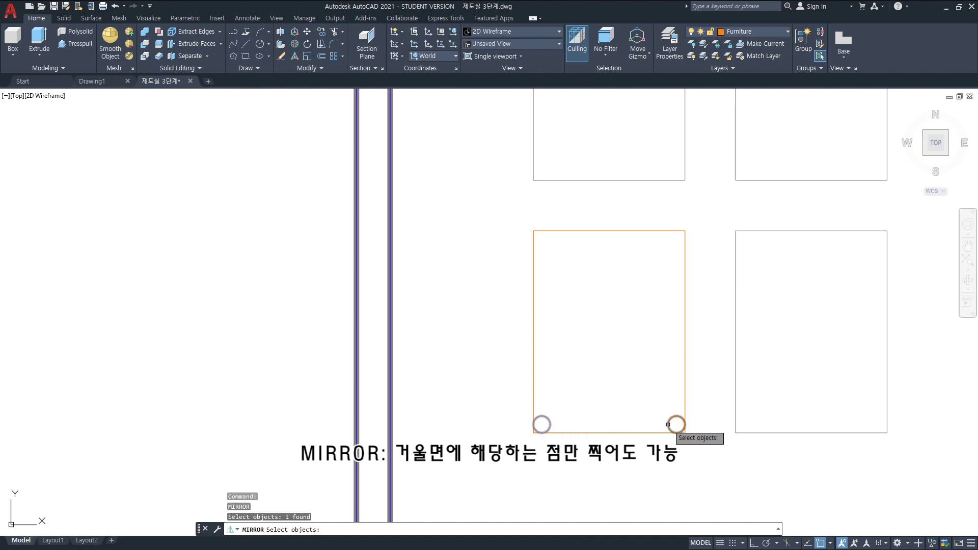
left_click(668, 424)
key("Return")
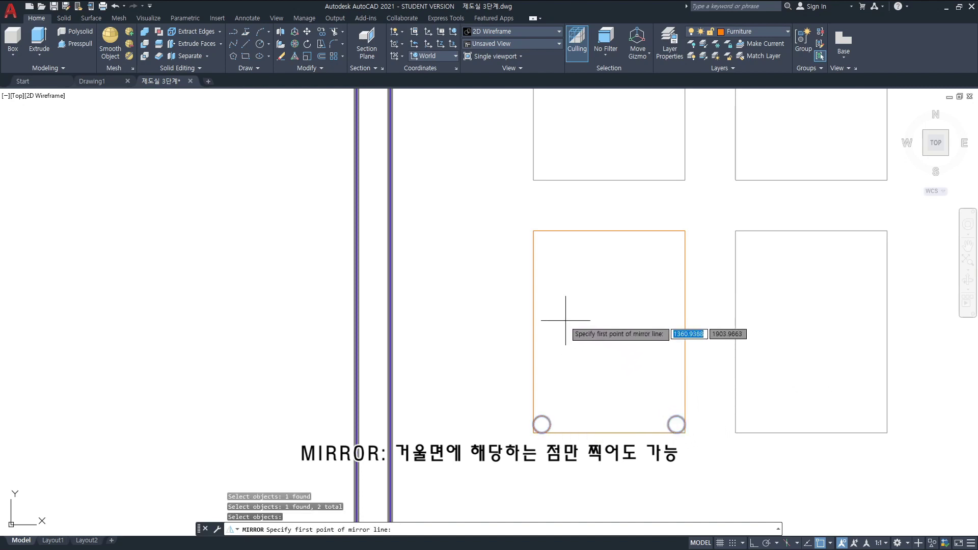
left_click(533, 332)
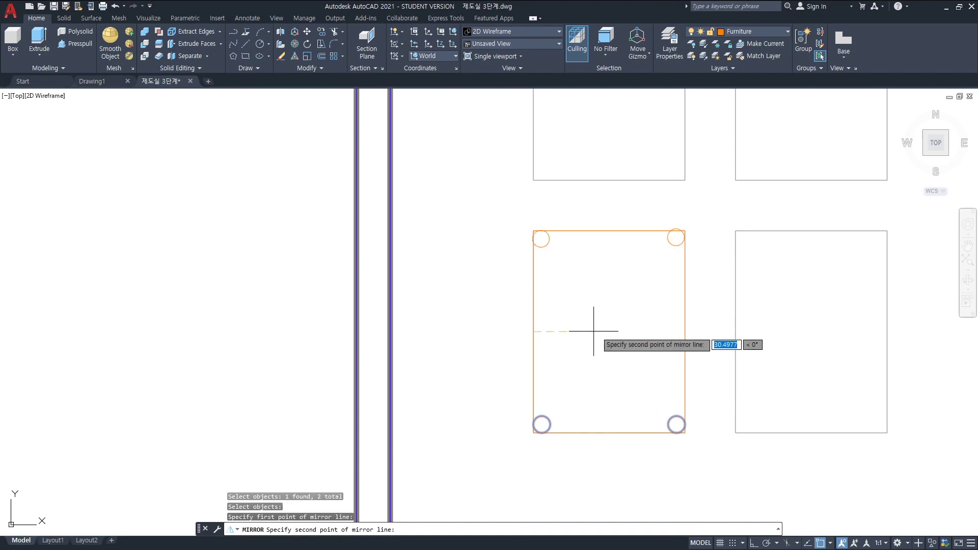
left_click(684, 336)
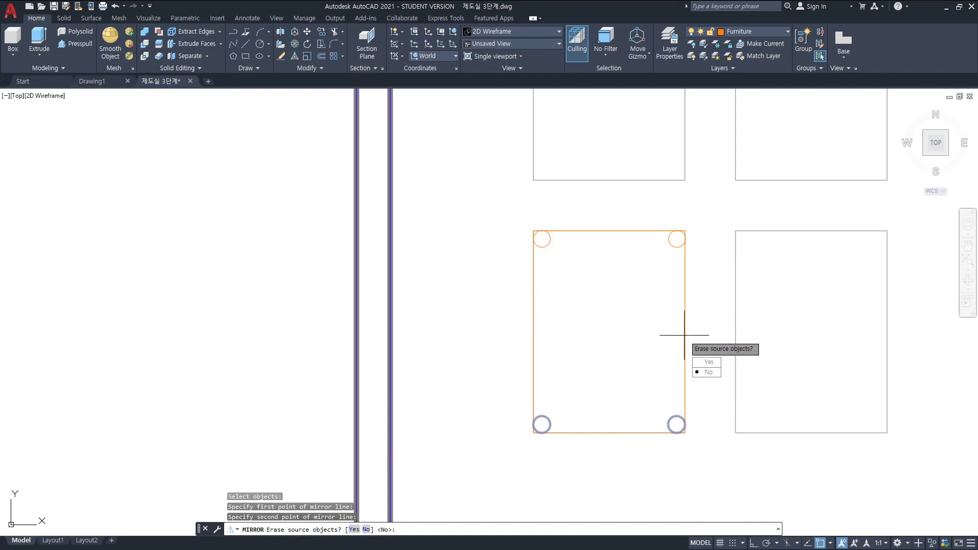
key("Return")
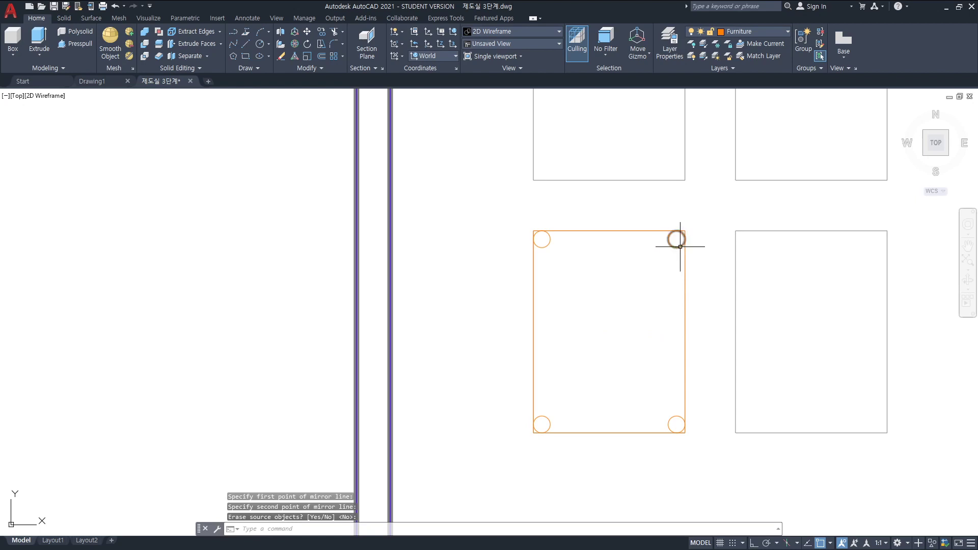
scroll(641, 265, "down", 2)
mouse_move(697, 284)
middle_mouse_down()
mouse_move(660, 338)
mouse_move(675, 345)
middle_mouse_up()
scroll(661, 338, "down", 4)
scroll(677, 338, "up", 2)
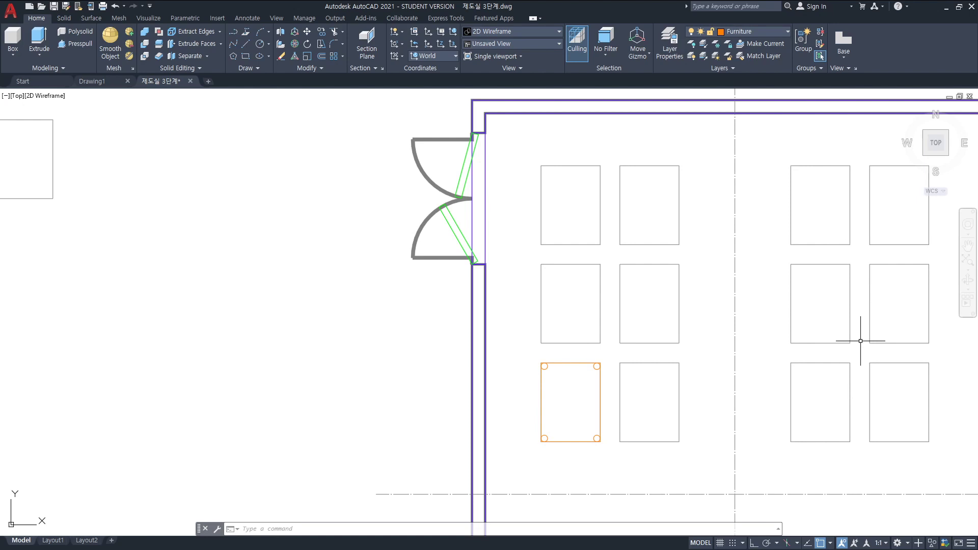
mouse_move(339, 403)
left_mouse_down()
mouse_move(368, 400)
mouse_move(430, 366)
left_mouse_up()
left_click_drag(444, 362, 474, 349)
left_click_drag(474, 349, 461, 403)
mouse_move(328, 419)
left_mouse_down()
mouse_move(423, 316)
mouse_move(336, 410)
left_mouse_up()
mouse_move(506, 346)
left_mouse_down()
mouse_move(545, 321)
mouse_move(613, 319)
left_mouse_up()
left_click_drag(618, 282, 619, 326)
left_click_drag(527, 442, 599, 437)
mouse_move(586, 428)
left_mouse_down()
mouse_move(599, 442)
mouse_move(586, 459)
left_mouse_up()
mouse_move(615, 410)
left_mouse_down()
mouse_move(646, 413)
mouse_move(631, 439)
left_mouse_up()
left_click_drag(655, 399, 654, 432)
left_click_drag(657, 395, 652, 433)
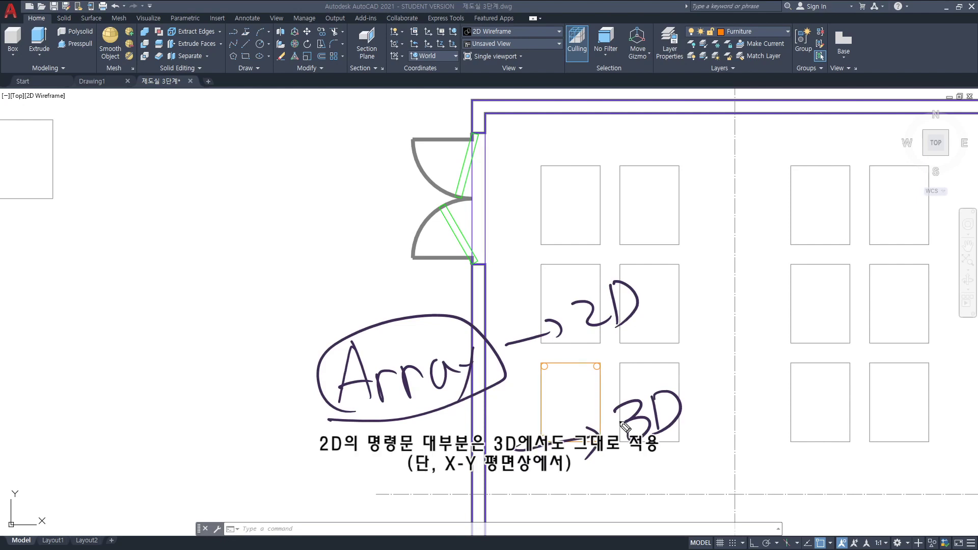
mouse_move(726, 119)
left_mouse_down()
mouse_move(611, 113)
mouse_move(512, 334)
mouse_move(629, 479)
mouse_move(726, 471)
left_mouse_up()
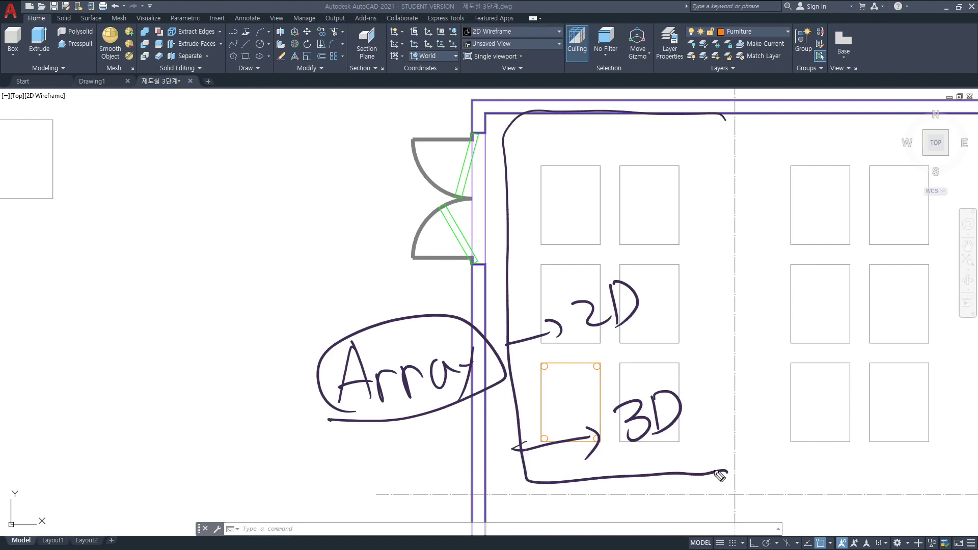
mouse_move(621, 337)
left_mouse_down()
mouse_move(688, 331)
mouse_move(679, 284)
left_mouse_up()
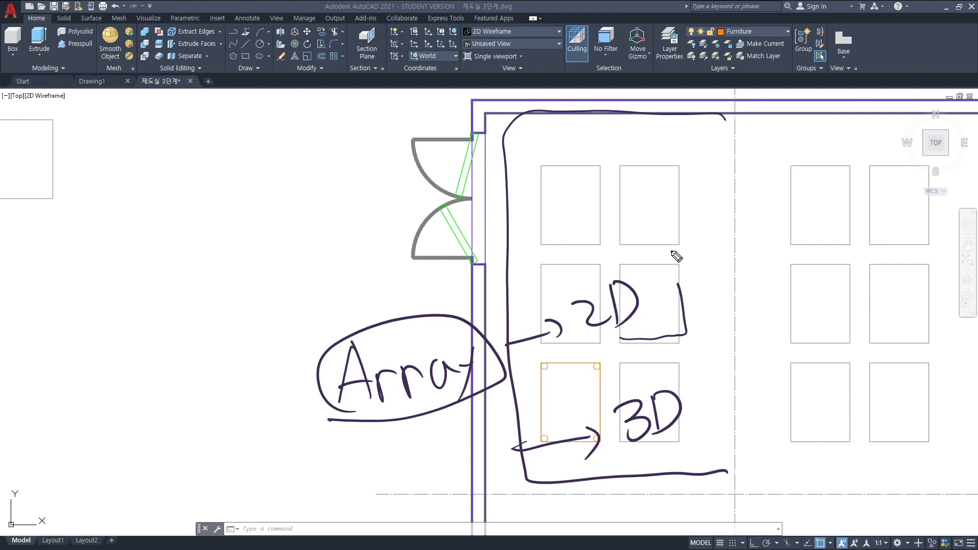
key("Escape")
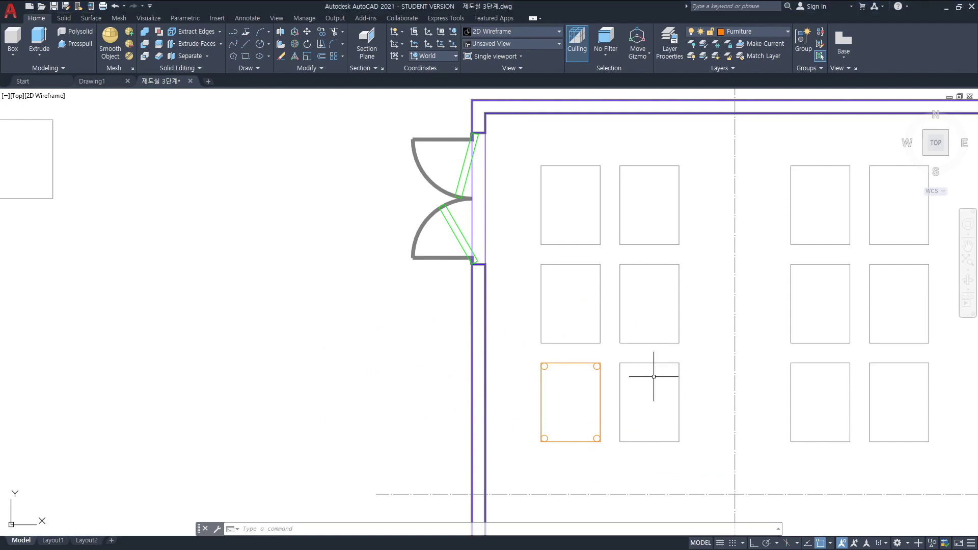
Tilt the flat plan into an oblique 3D view with 3DORBIT.
type("3do")
key("Return")
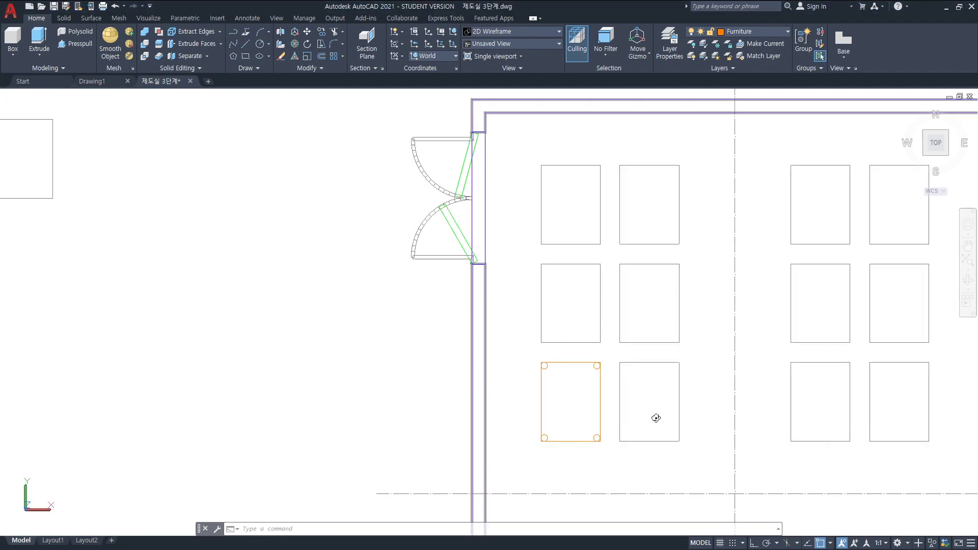
left_click_drag(655, 417, 652, 340)
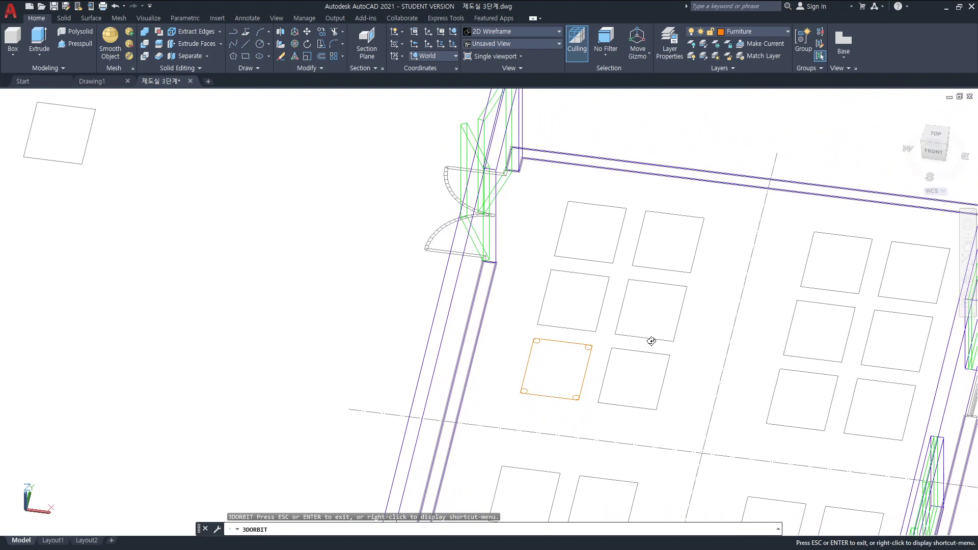
key("Escape")
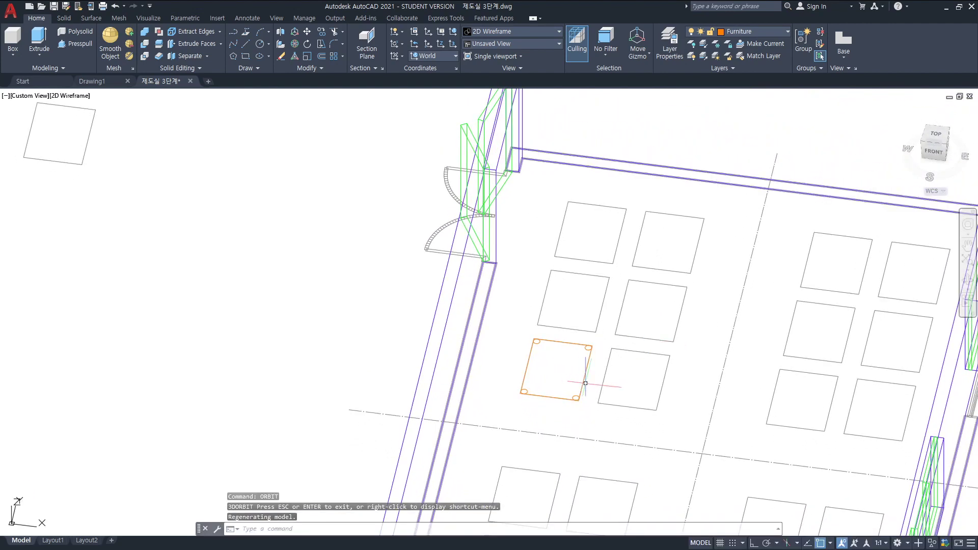
scroll(581, 382, "up", 5)
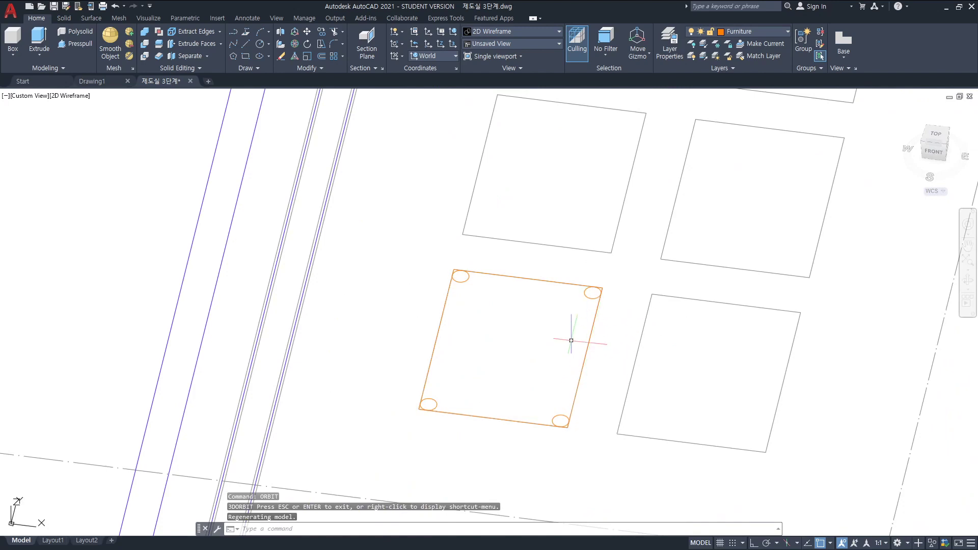
Extrude the four corner circles into 90-high cylindrical legs.
type("extr")
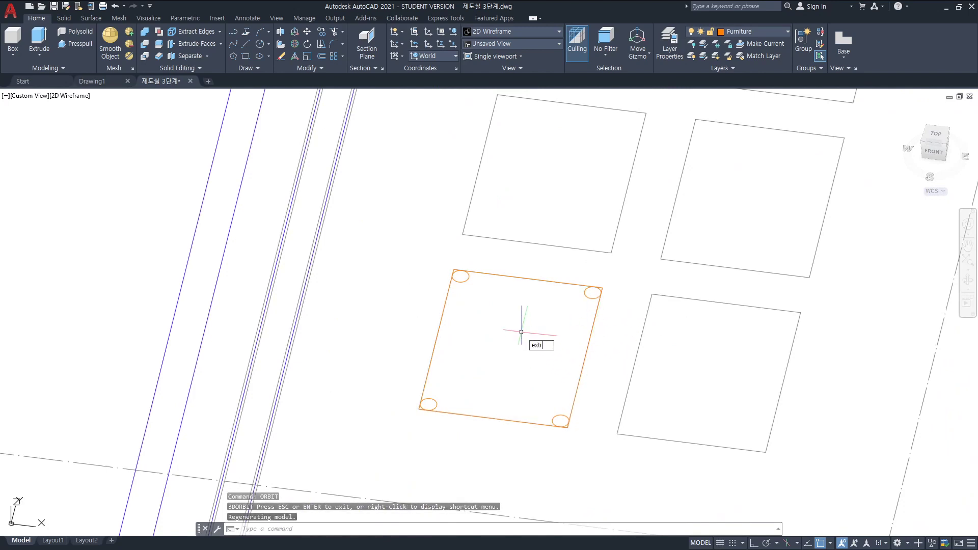
key("Return")
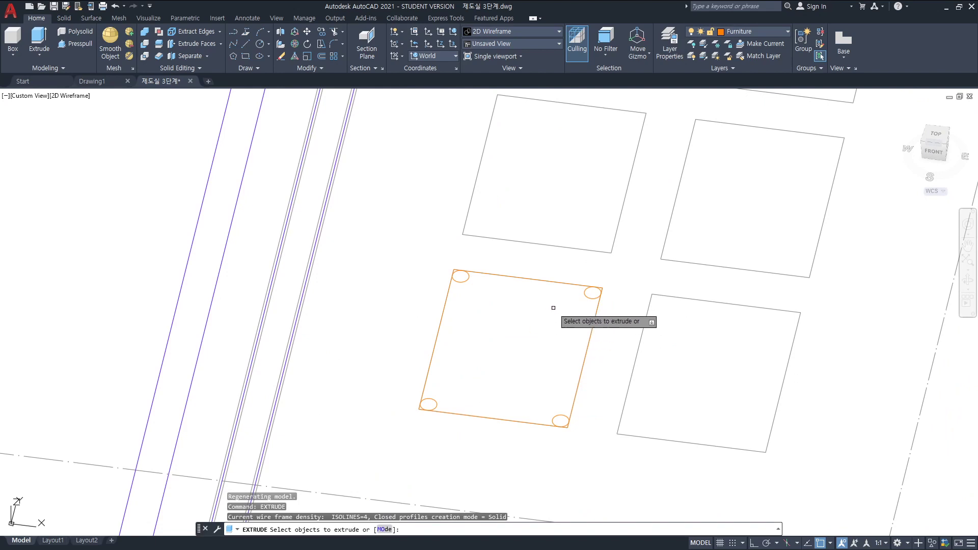
left_click(590, 287)
left_click(470, 278)
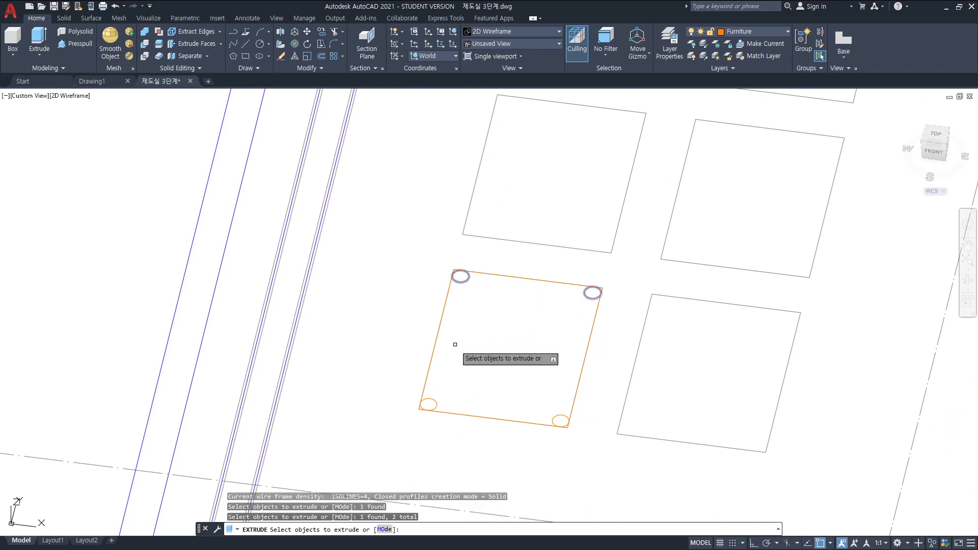
left_click(428, 405)
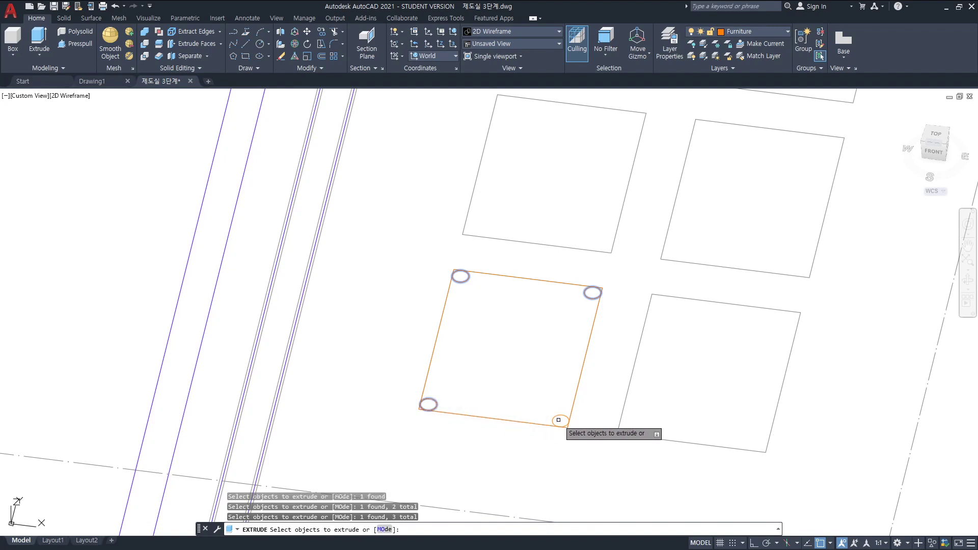
left_click(559, 422)
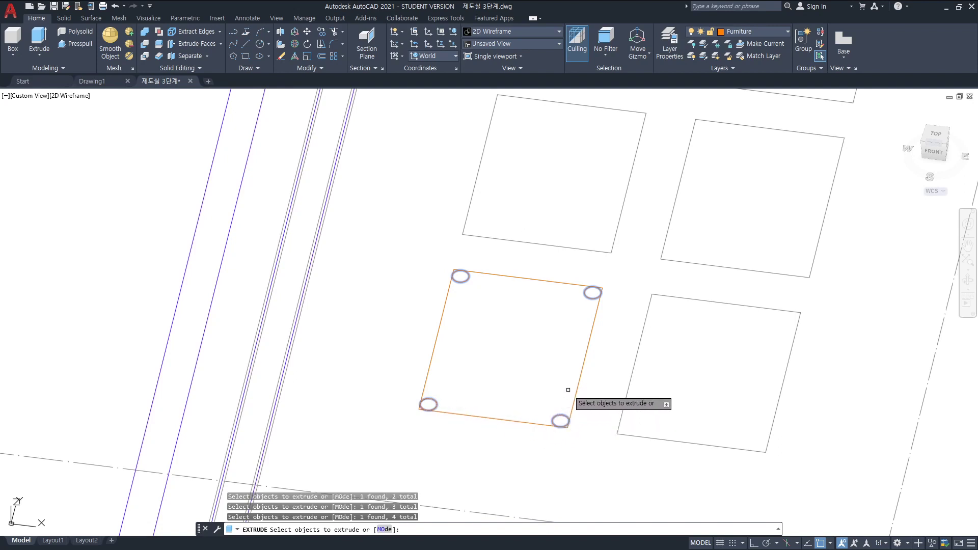
key("Return")
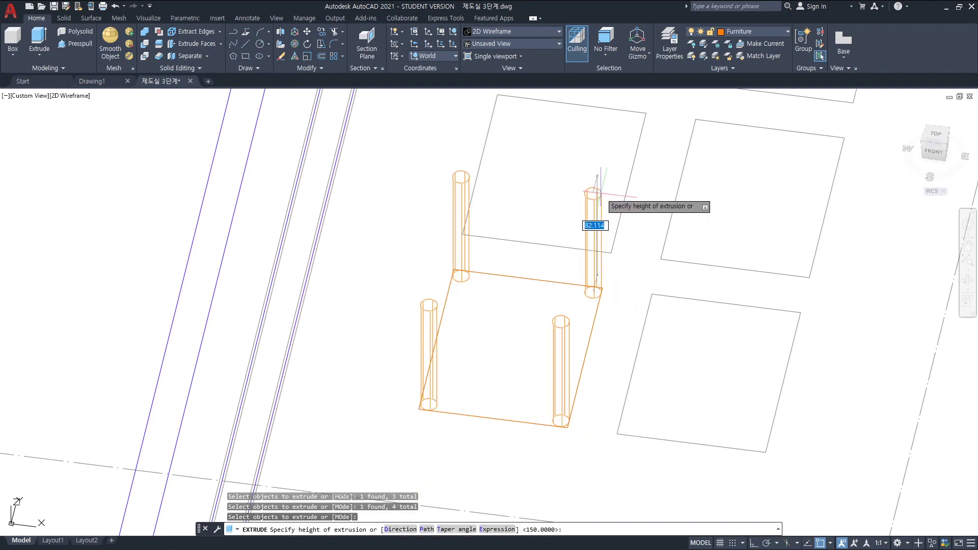
type("90")
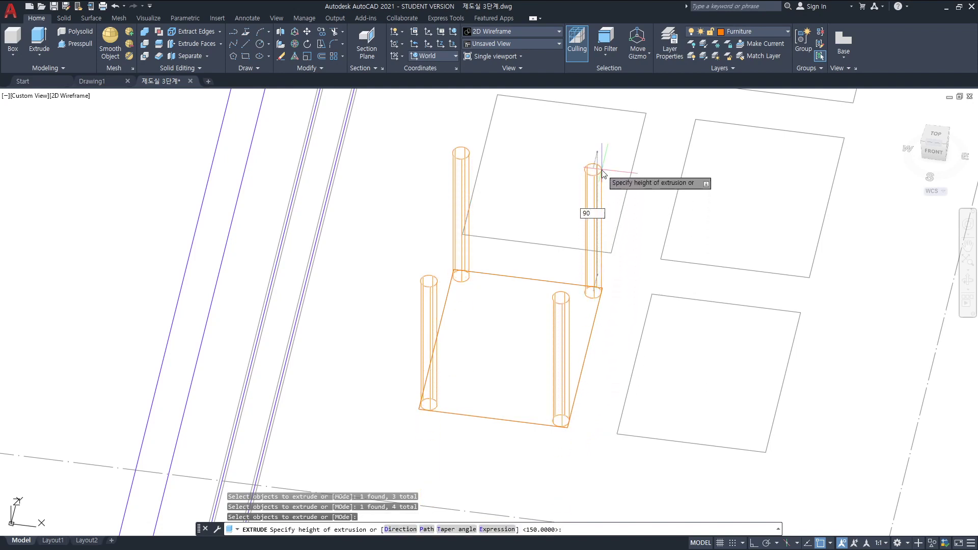
key("Return")
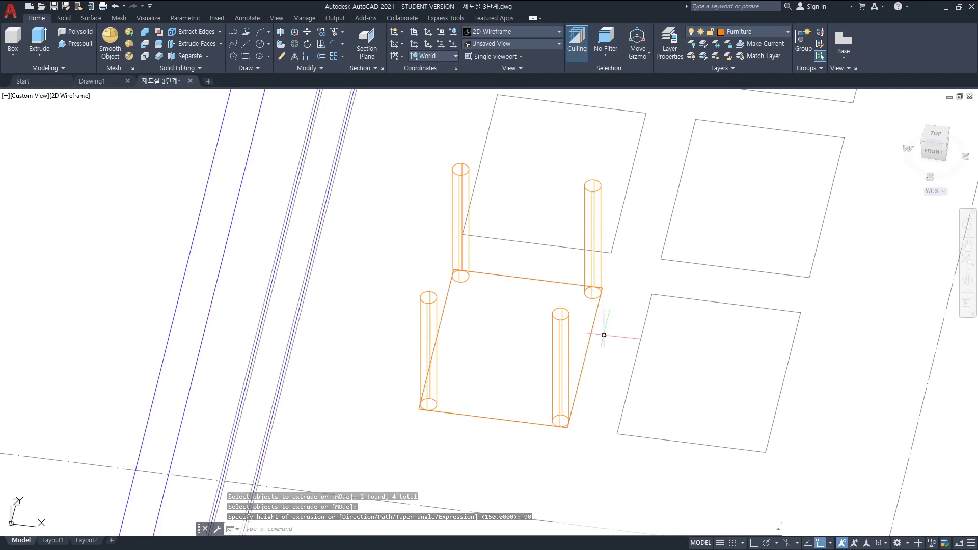
Extrude the desk rectangle into a 10-thick slab.
key("Return")
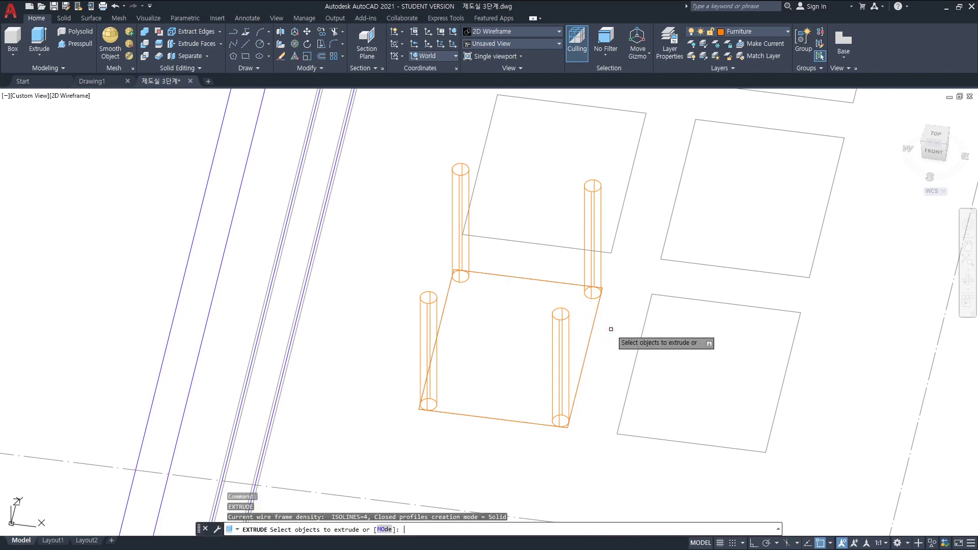
left_click(593, 328)
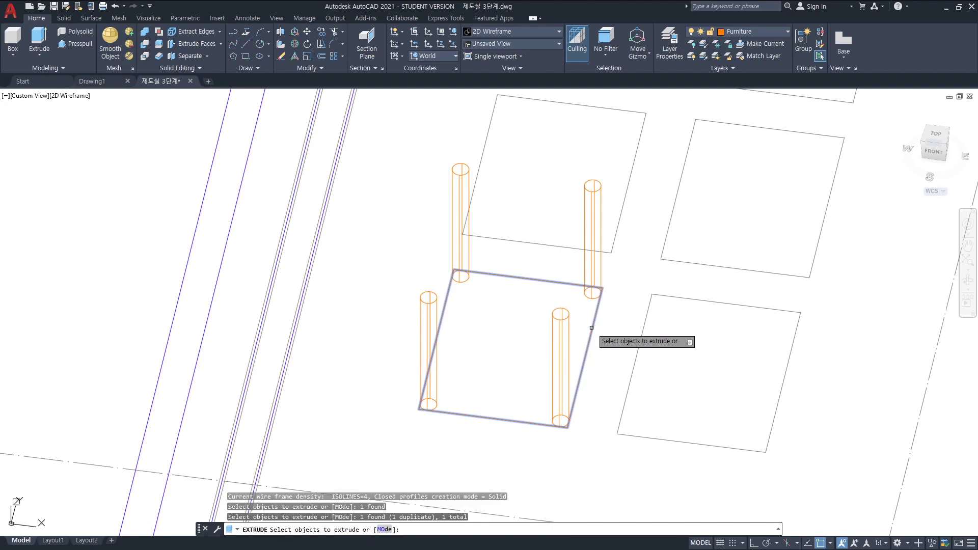
key("Return")
type("10")
key("Return")
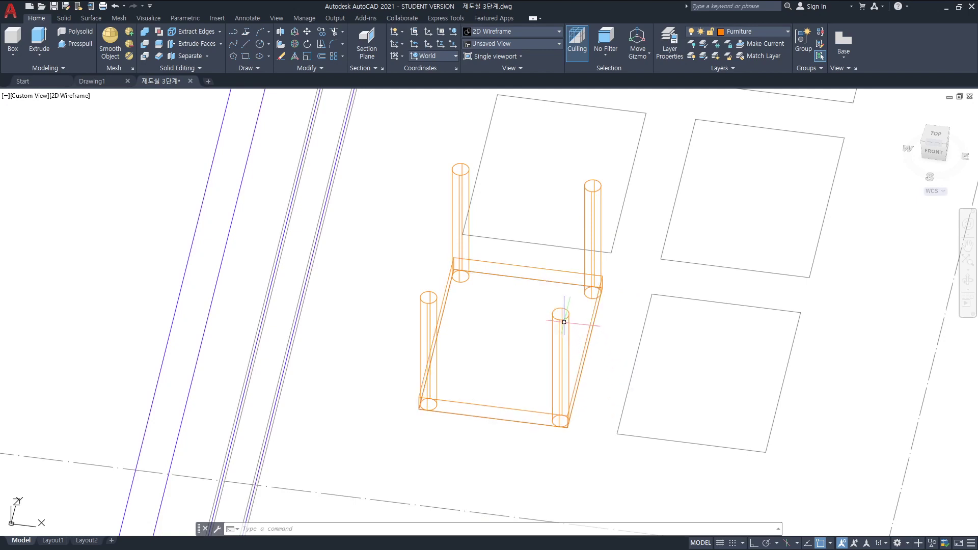
Move the desk slab by 0,0,90 so it rests on top of the legs.
type("m")
key("Return")
left_click(581, 369)
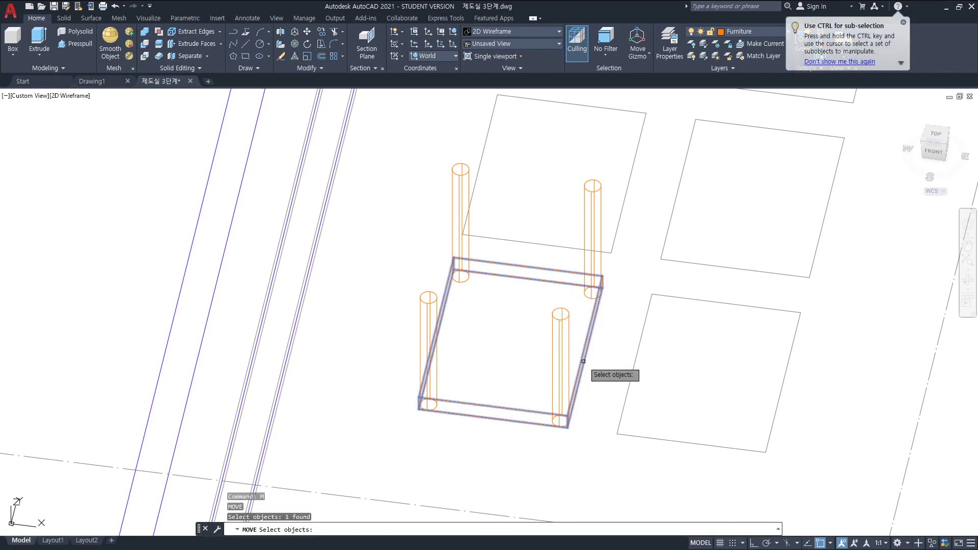
key("Return")
left_click(561, 421)
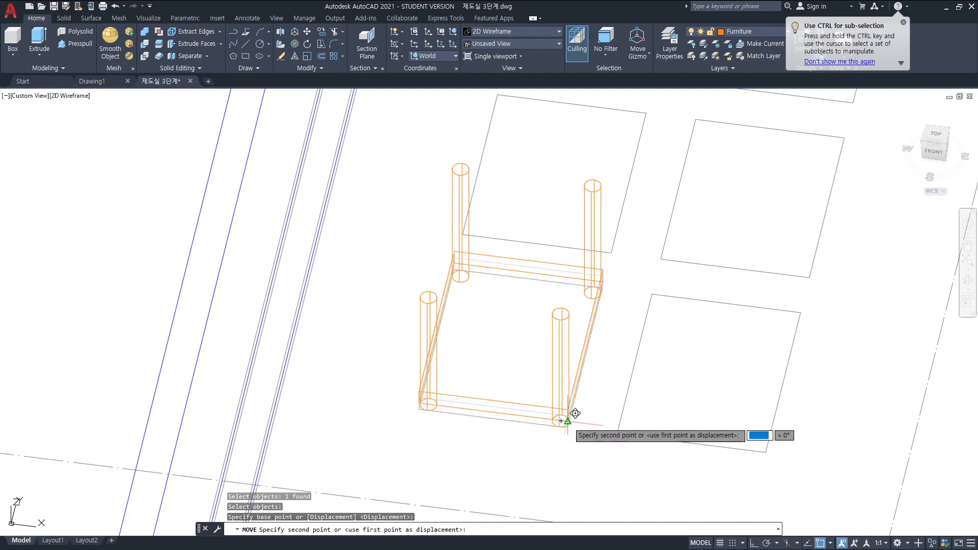
type("0,0,90")
key("Return")
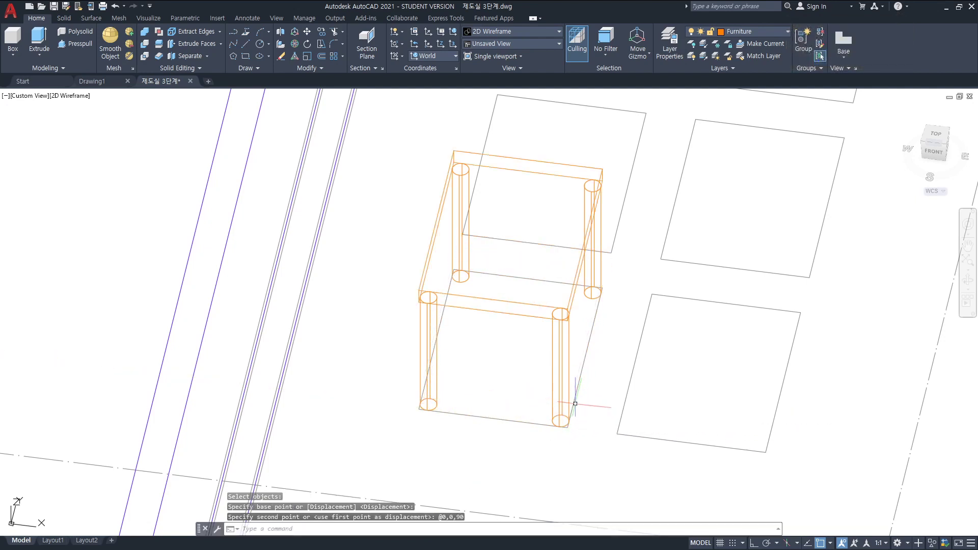
Orbit around the finished desk and select its legs and tabletop to inspect them.
type("3do")
key("Return")
mouse_move(682, 415)
left_mouse_down()
mouse_move(705, 341)
mouse_move(734, 342)
mouse_move(734, 375)
mouse_move(679, 411)
mouse_move(618, 421)
mouse_move(511, 257)
left_mouse_up()
key("Escape")
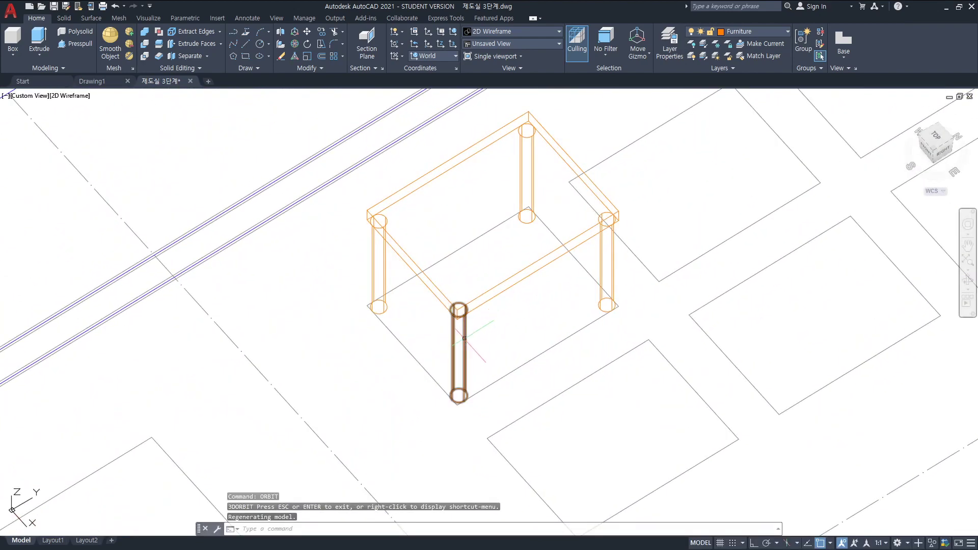
left_click(463, 351)
left_click(603, 295)
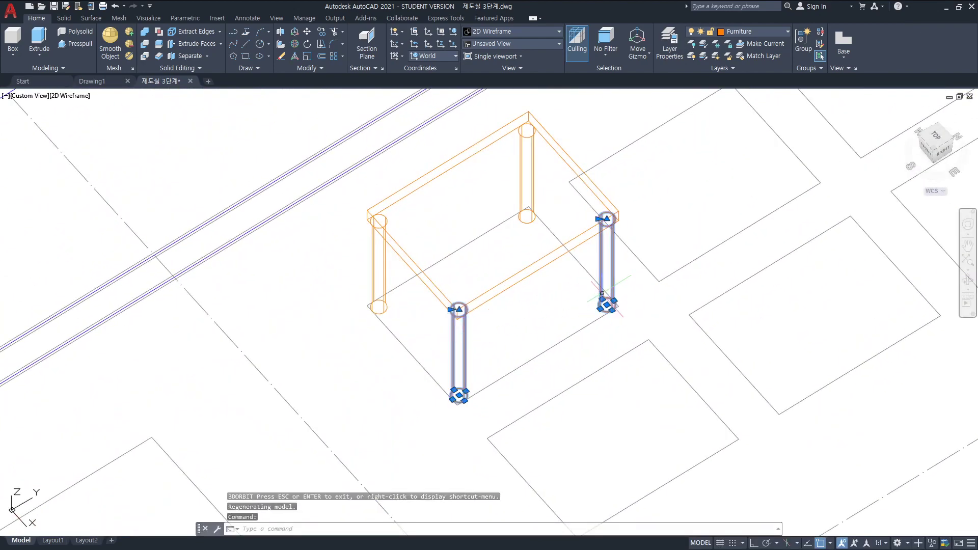
left_click(528, 189)
left_click(382, 258)
key("Escape")
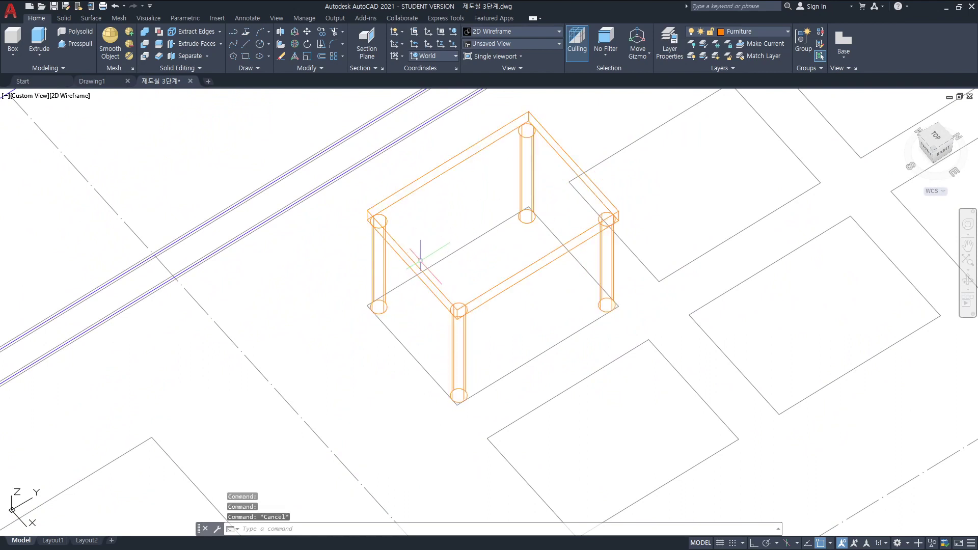
left_click(414, 254)
key("Escape")
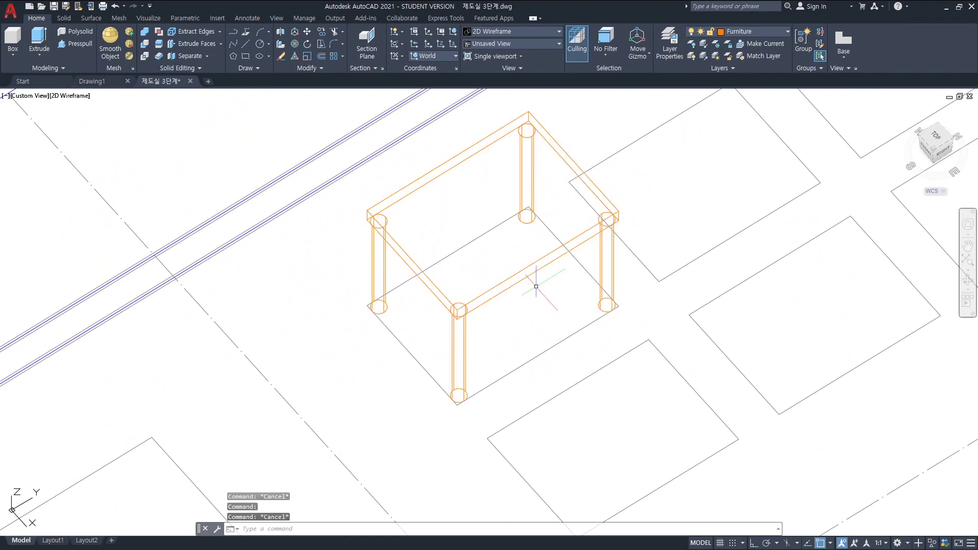
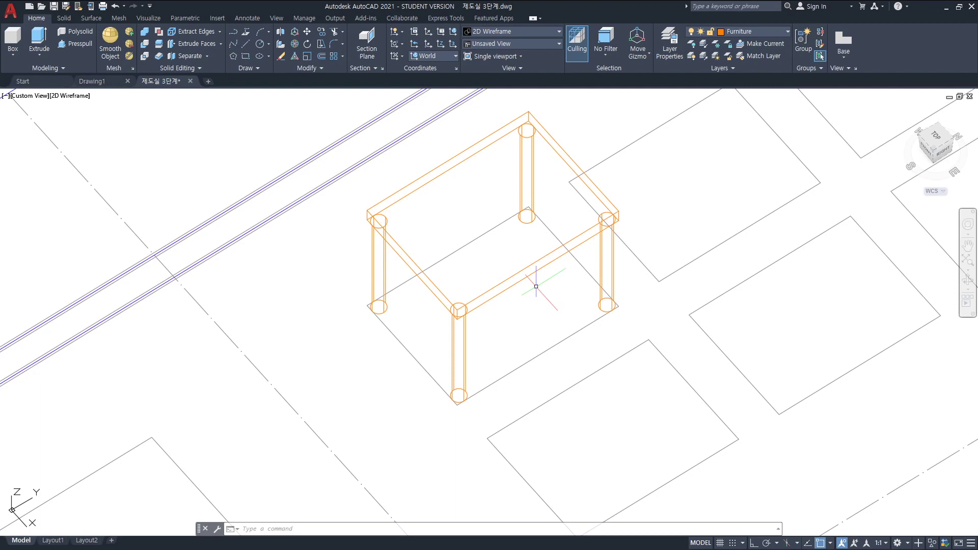
UNION the four cylindrical legs and the tabletop into one solid table.
type("UNION")
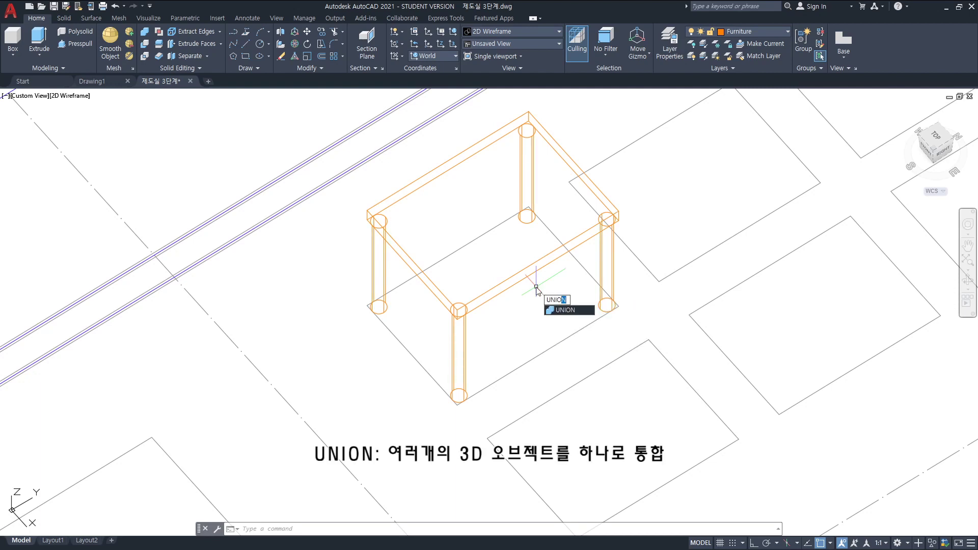
key("Return")
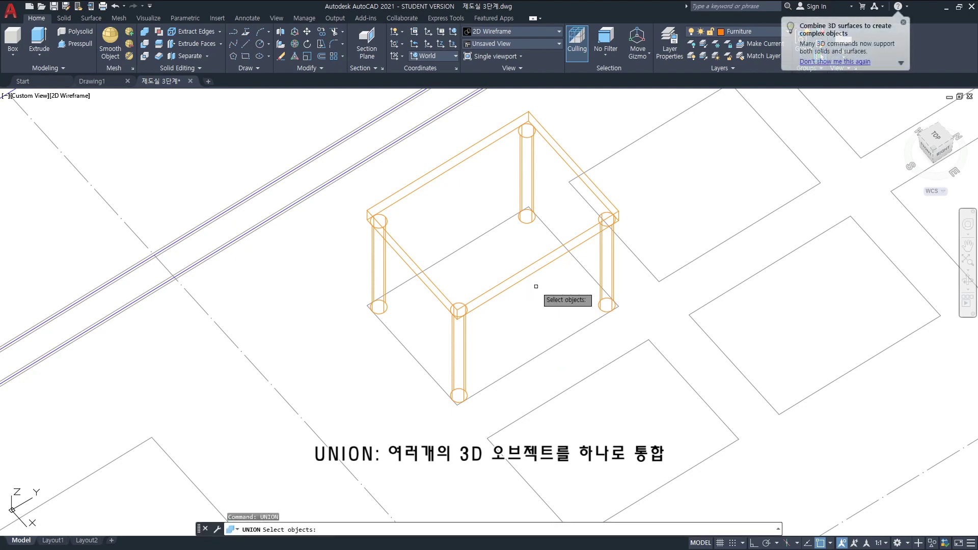
left_click(534, 214)
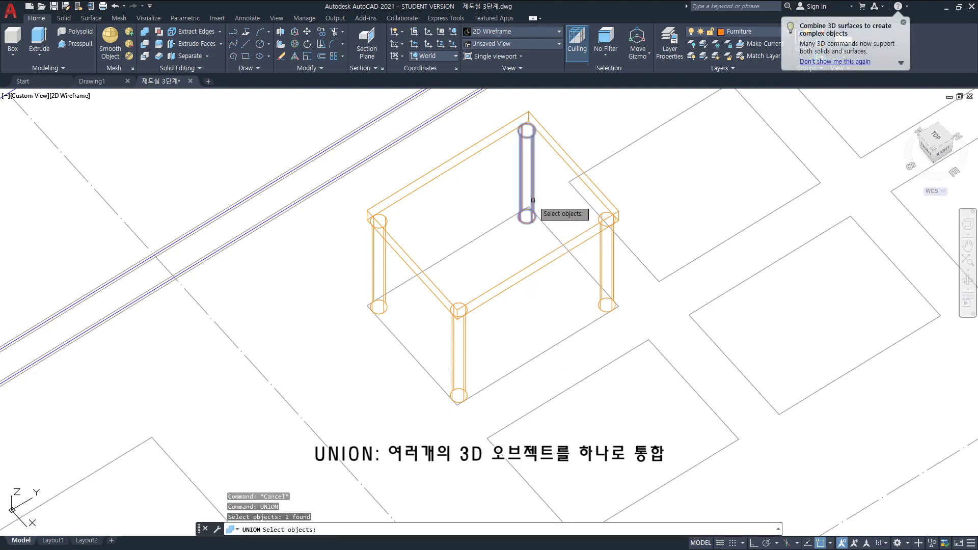
left_click(385, 264)
left_click(459, 351)
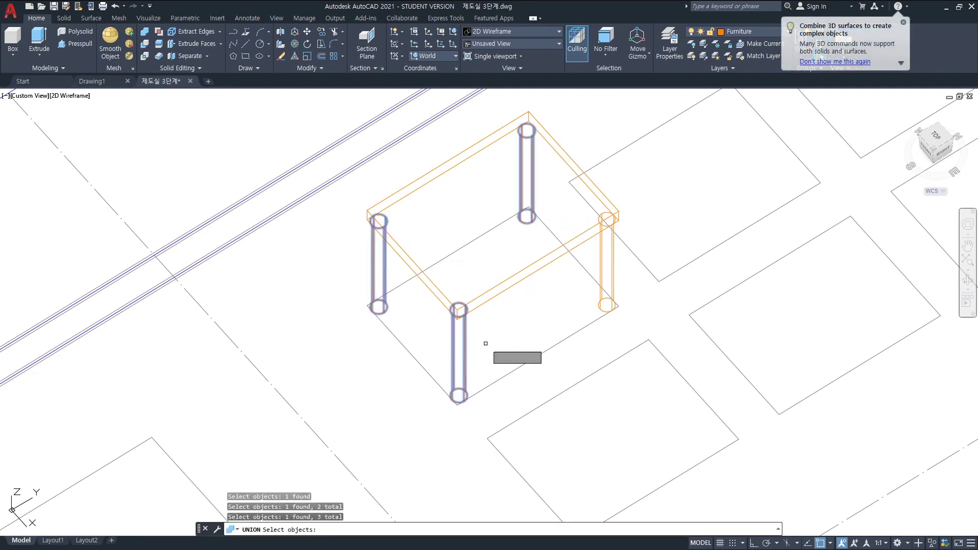
left_click(614, 282)
left_click(591, 237)
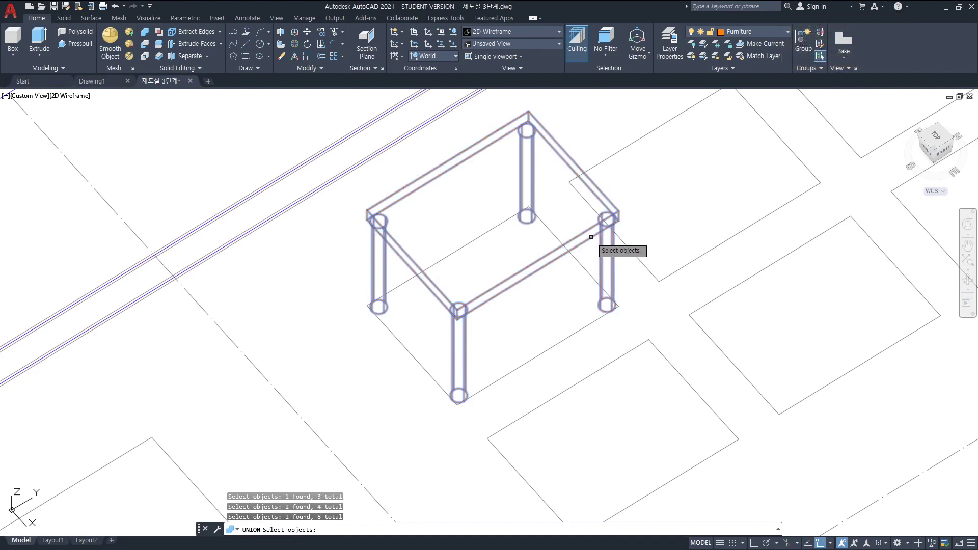
key("Return")
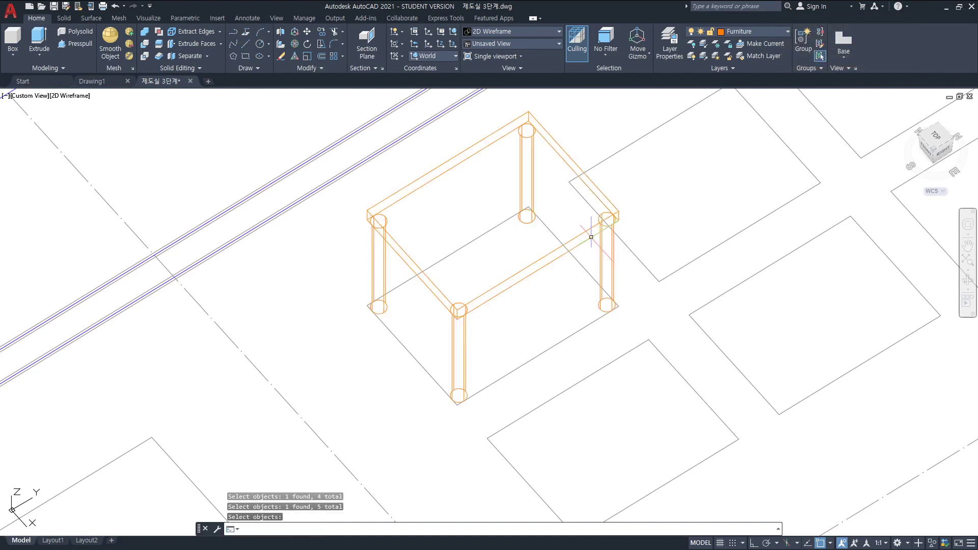
key("Return")
left_click(587, 245)
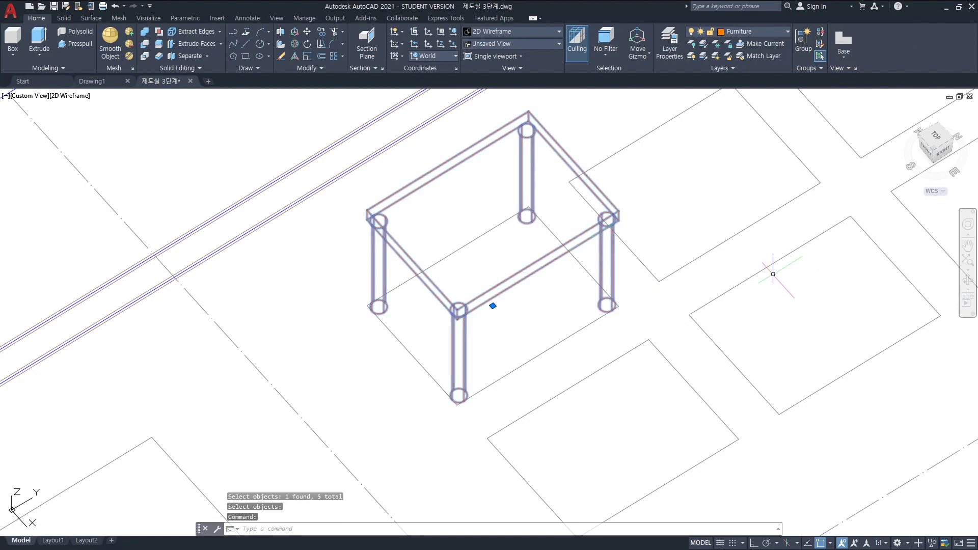
key("Escape")
Orbit around the merged table to inspect it, then restore the previous plan view.
type("3do")
key("Return")
mouse_move(753, 301)
left_mouse_down()
mouse_move(683, 332)
mouse_move(675, 361)
left_mouse_up()
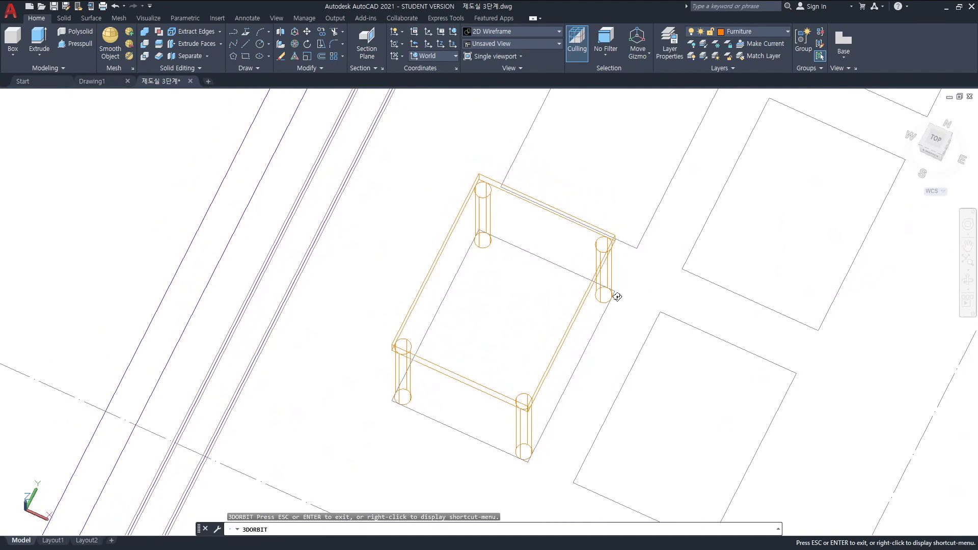
left_click_drag(619, 291, 649, 334)
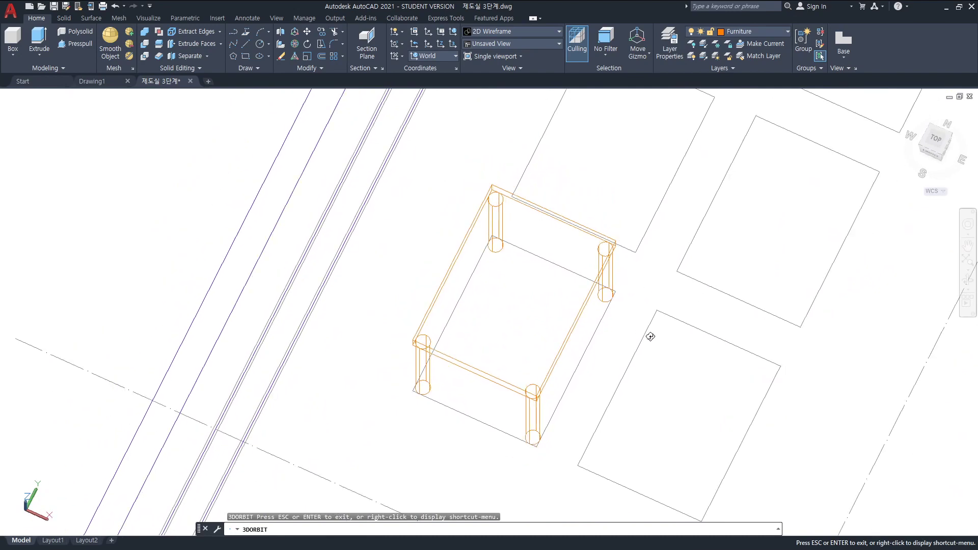
key("Escape")
key("ctrl+z")
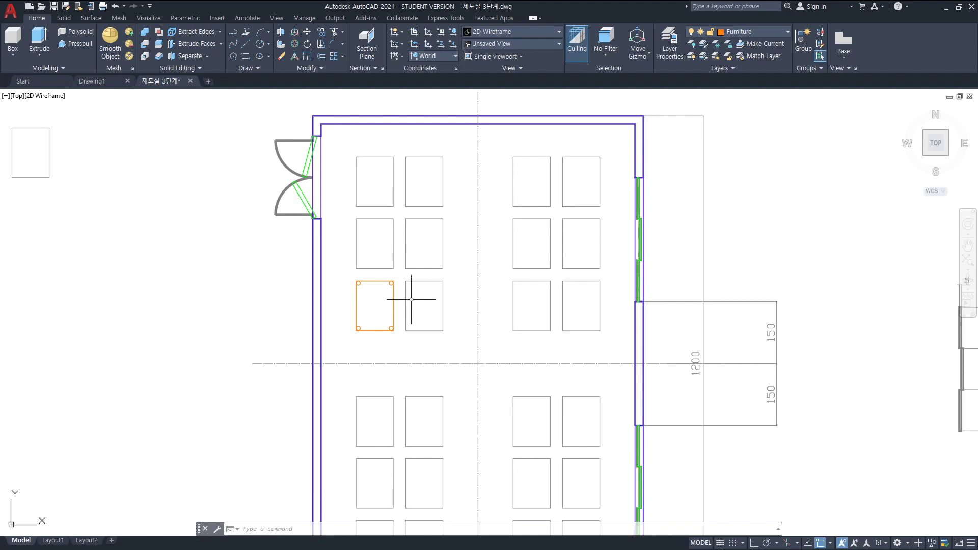
Start a rectangular ARRAY of the desk outline in the upper-left group.
type("AR")
key("Return")
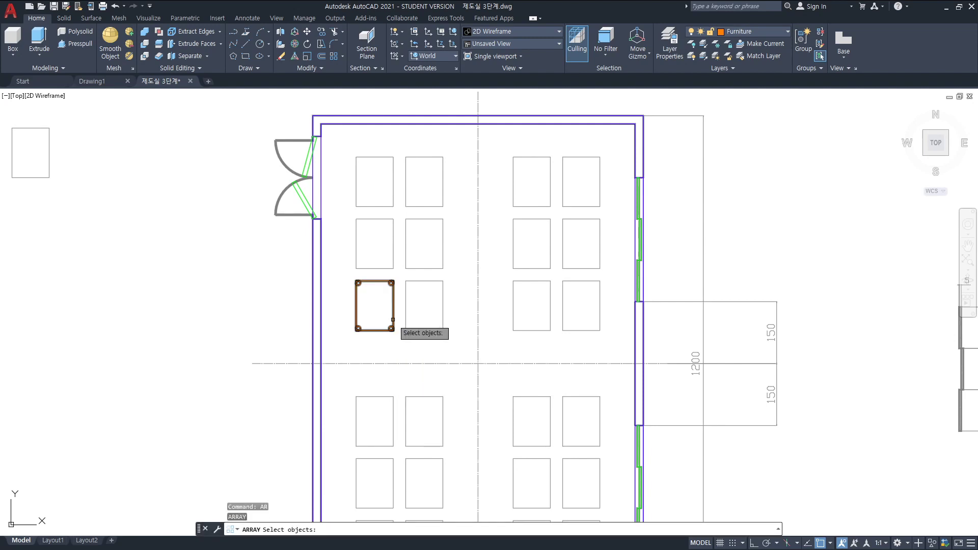
left_click(393, 319)
key("Return")
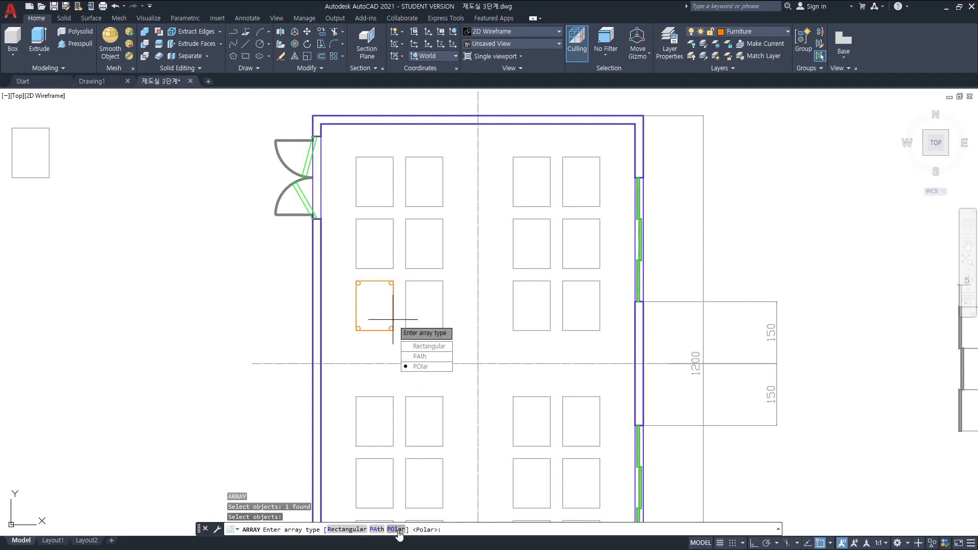
left_click(346, 529)
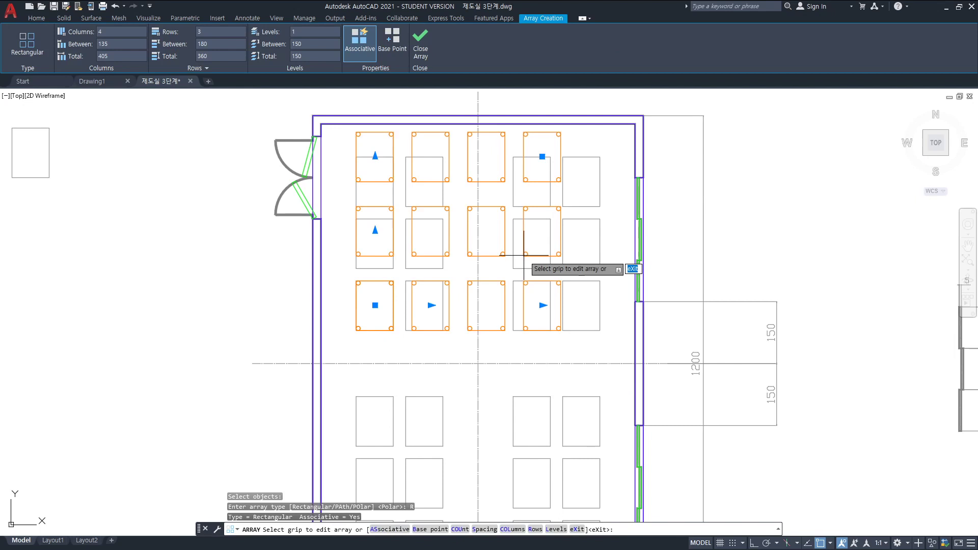
Set the desk array to 3 rows spaced 150, all at the same elevation.
type("r")
key("Return")
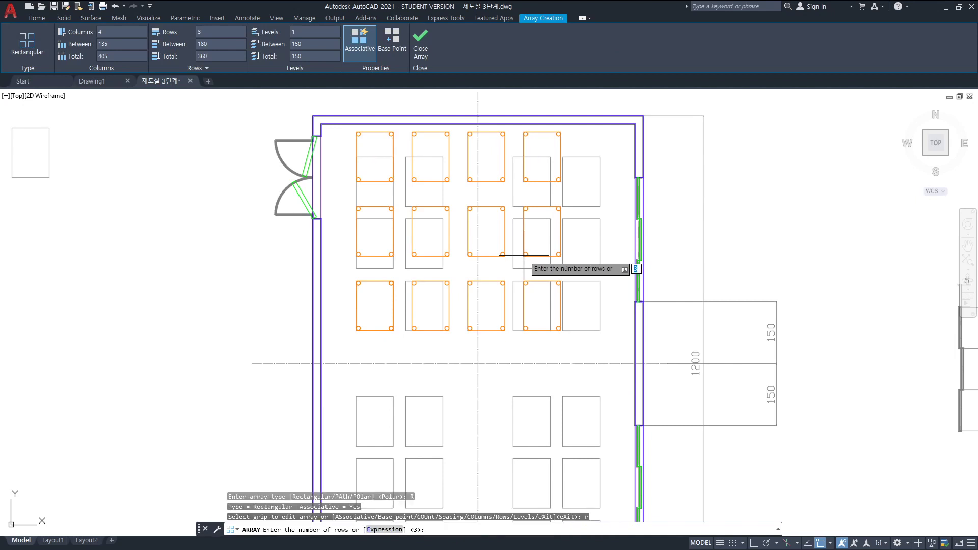
type("3")
key("Return")
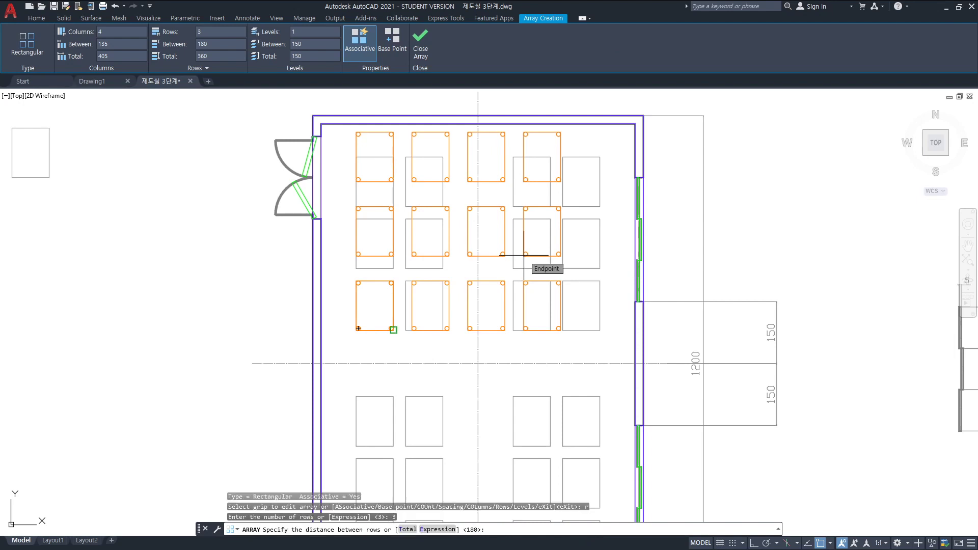
key("F10")
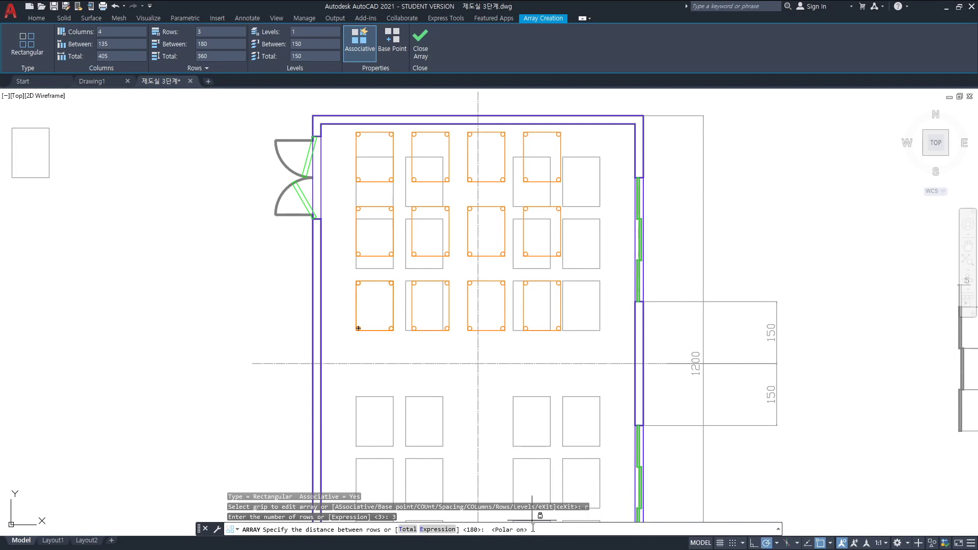
type("150")
key("Return")
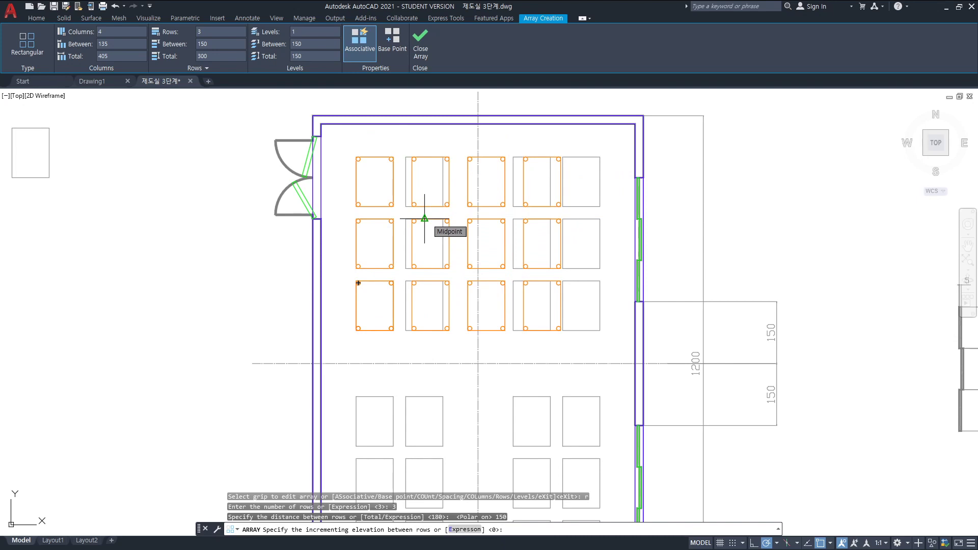
key("Return")
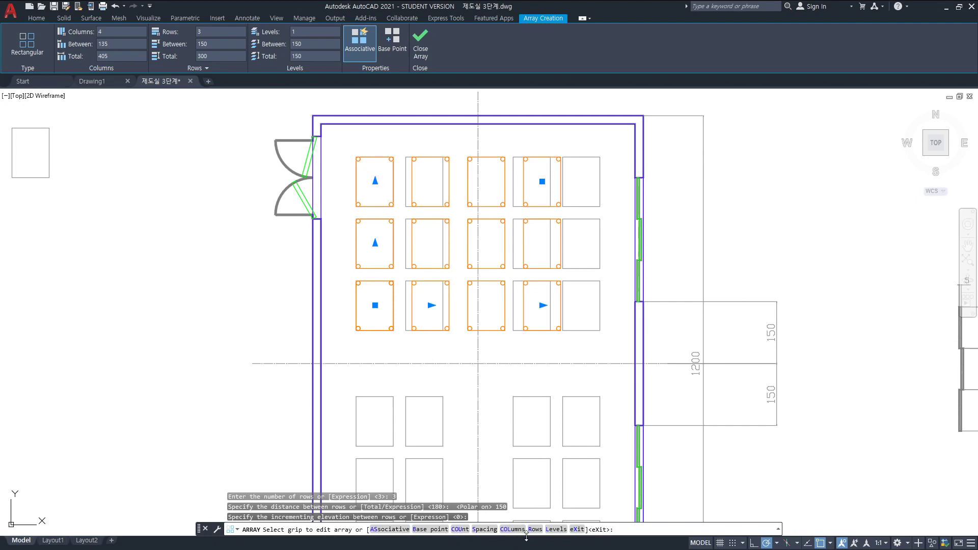
Reduce the array to 2 columns spaced 120 and finish it.
type("col")
key("Return")
type("2")
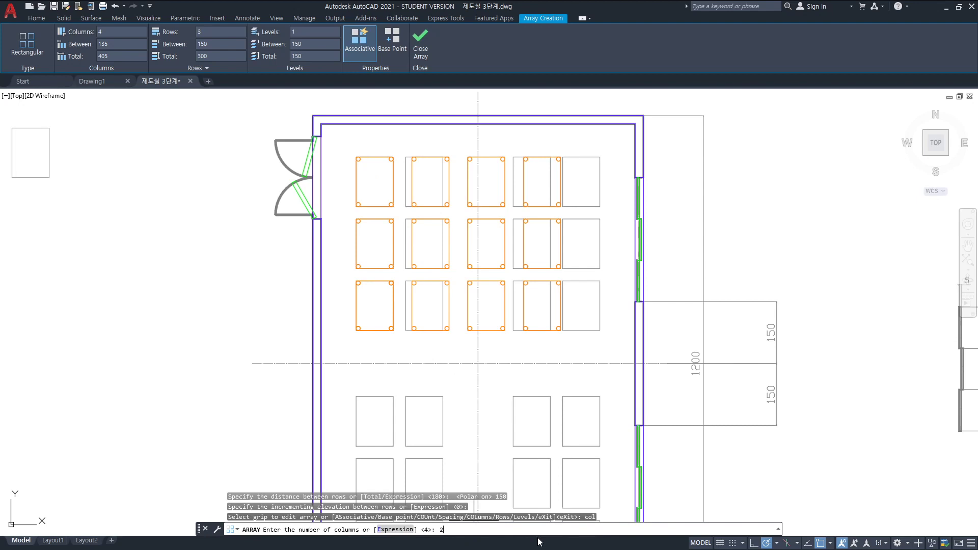
key("Return")
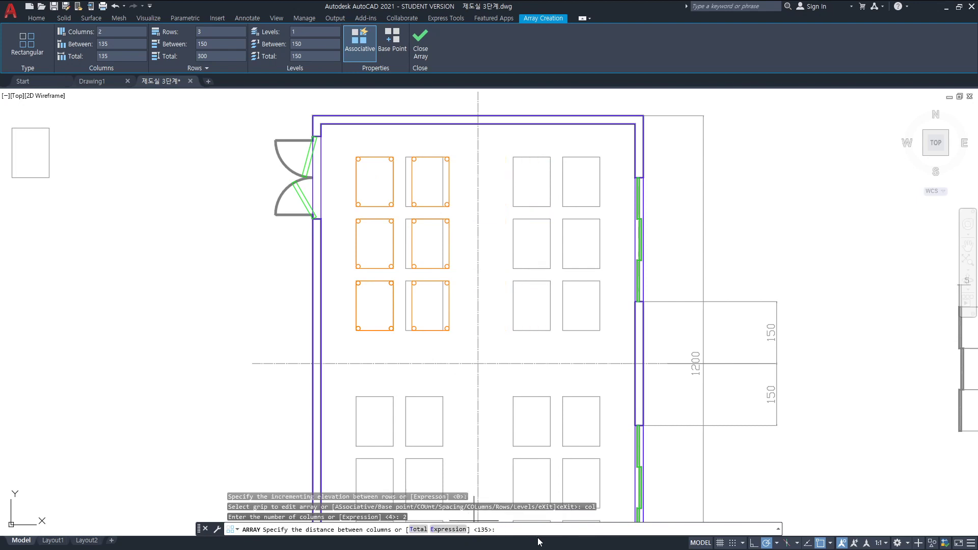
type("120")
key("Return")
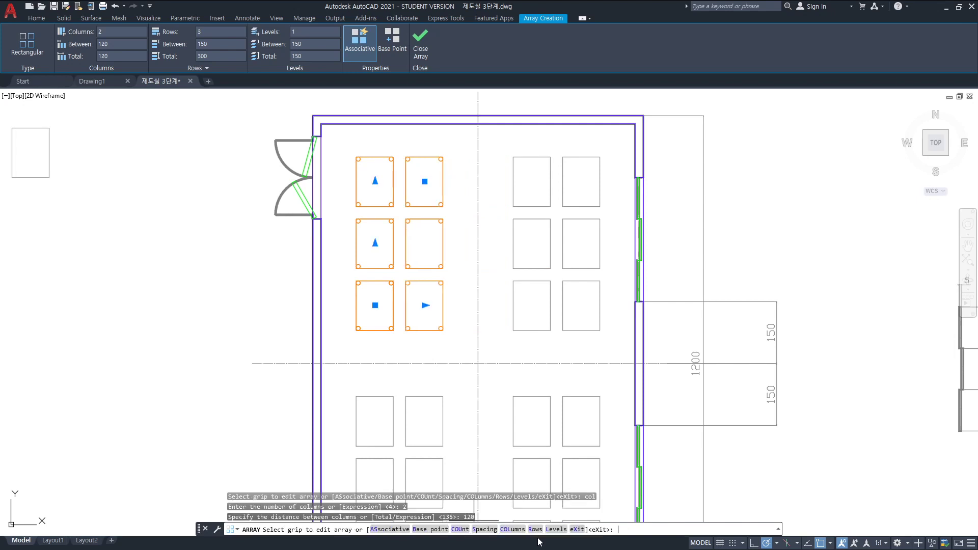
key("Escape")
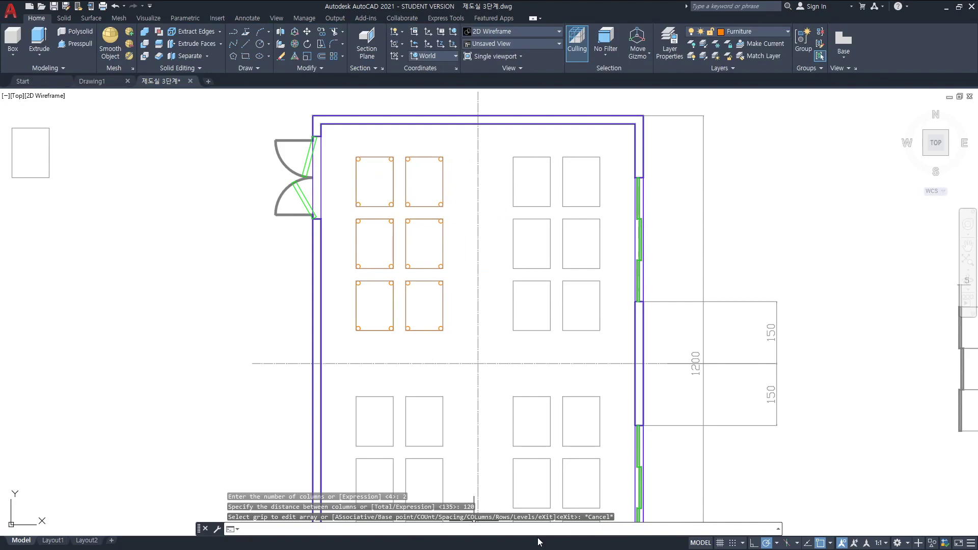
type("3dorbit")
key("Return")
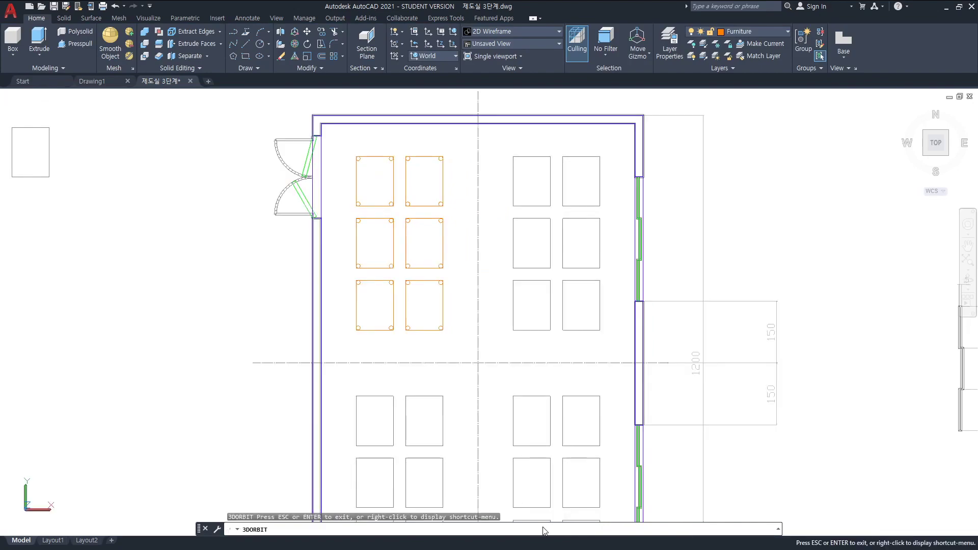
mouse_move(511, 385)
left_mouse_down()
mouse_move(497, 332)
mouse_move(525, 280)
mouse_move(520, 223)
mouse_move(500, 261)
left_mouse_up()
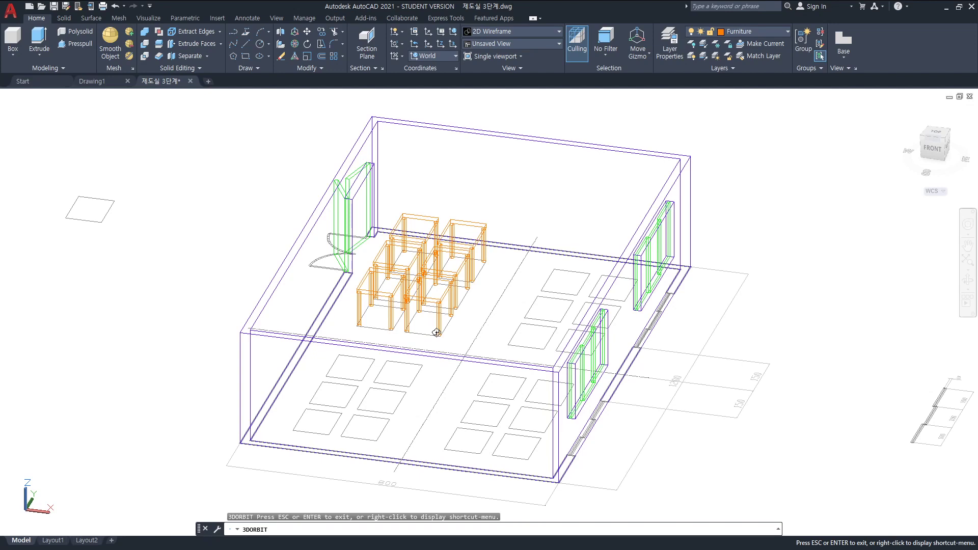
left_click_drag(436, 332, 532, 445)
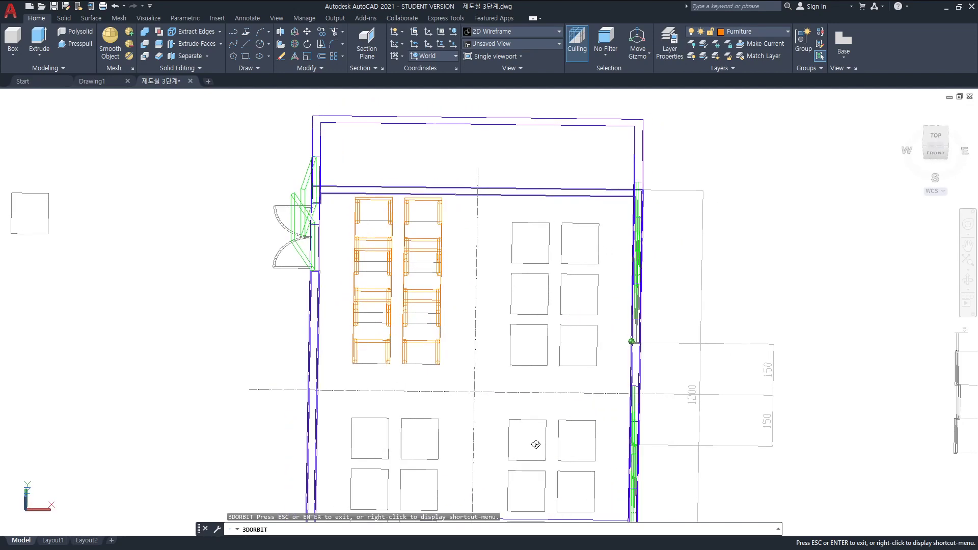
left_click(938, 132)
scroll(479, 282, "up", 2)
scroll(478, 284, "up", 2)
scroll(478, 285, "down", 2)
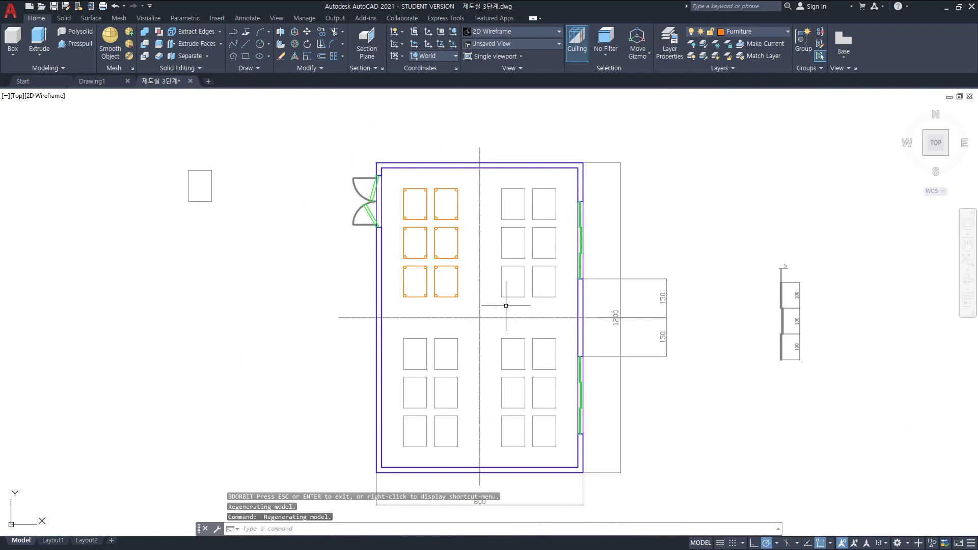
type("MIRROR")
Mirror the six top-left desks about the vertical centreline, keeping the originals.
key("Return")
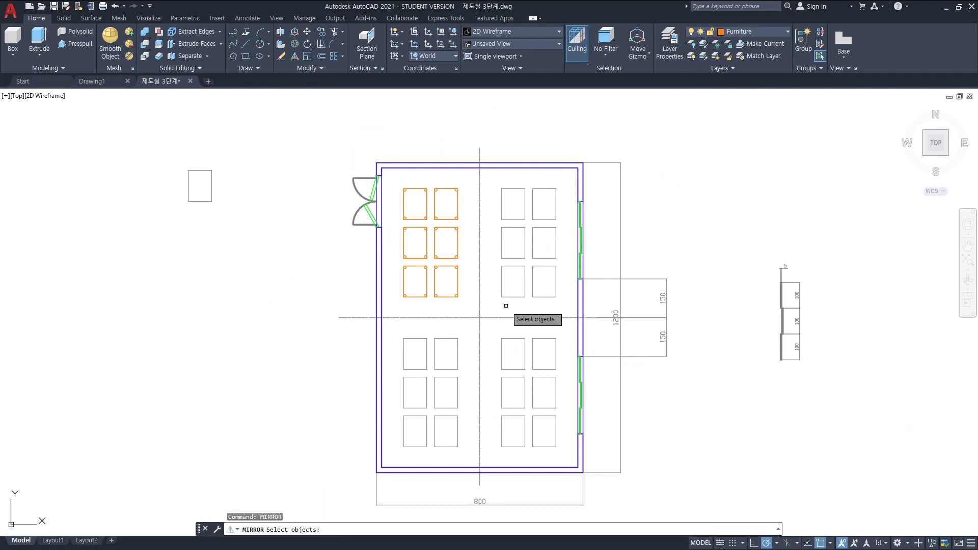
left_click(399, 181)
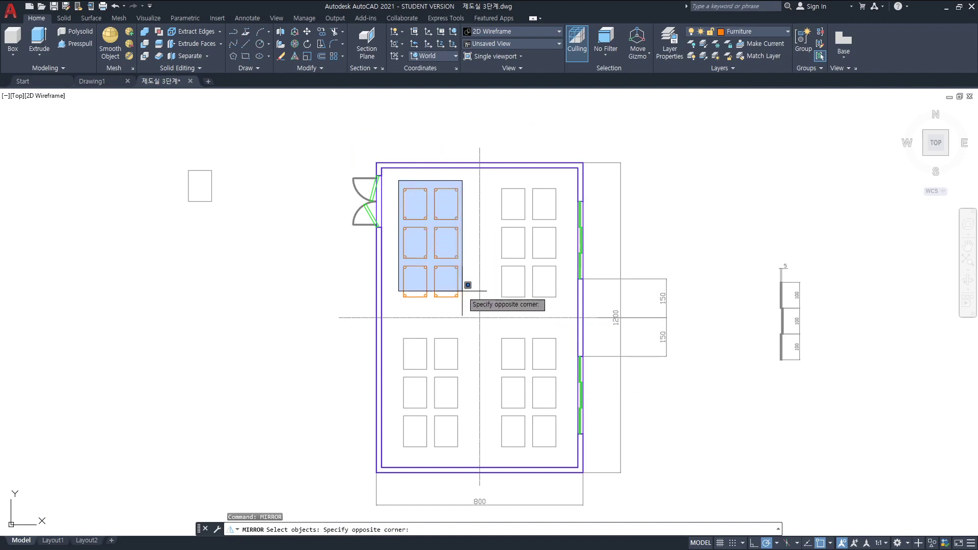
left_click(466, 309)
key("Return")
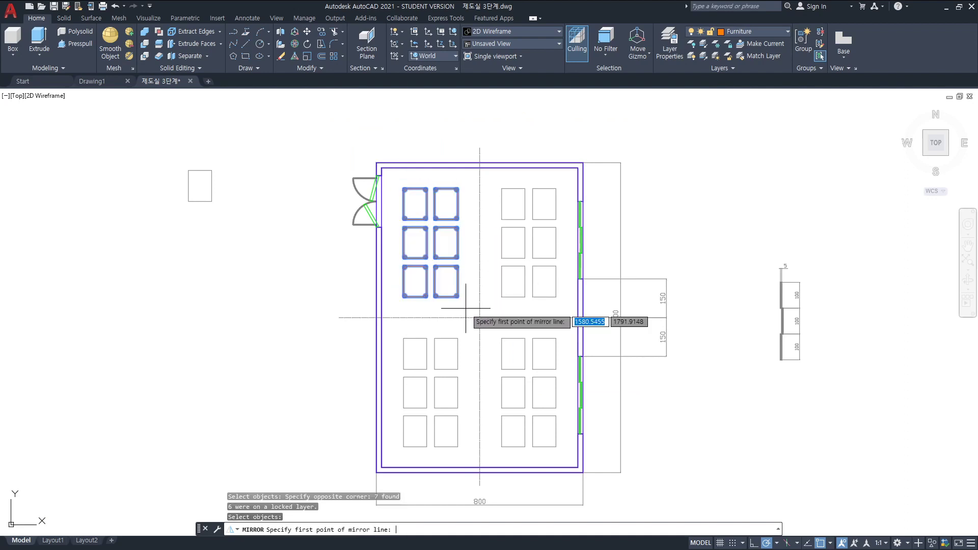
left_click(480, 162)
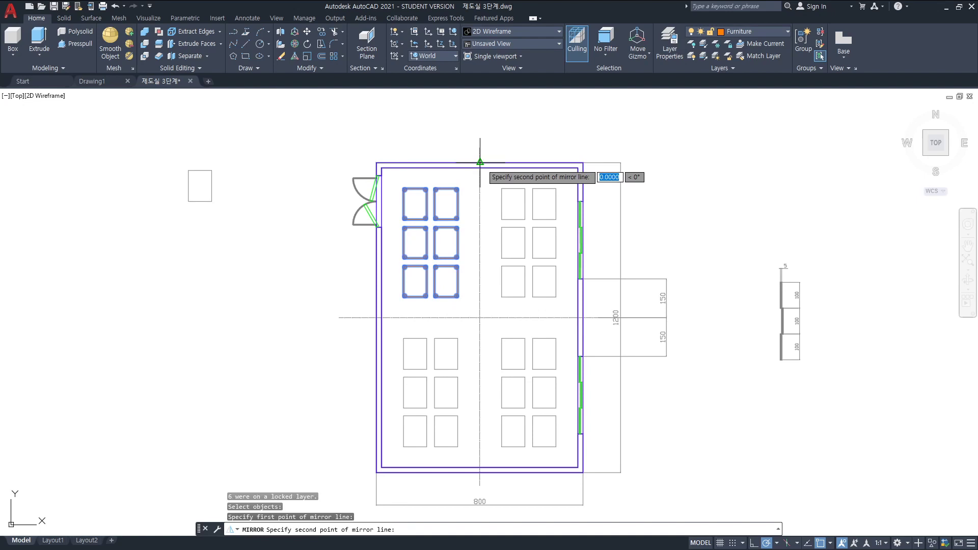
left_click(479, 474)
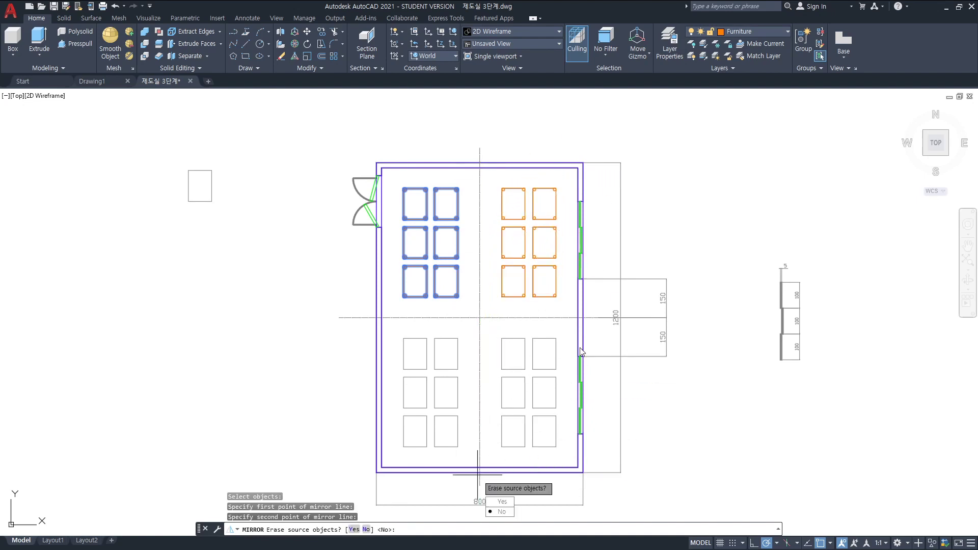
key("Return")
key("Return")
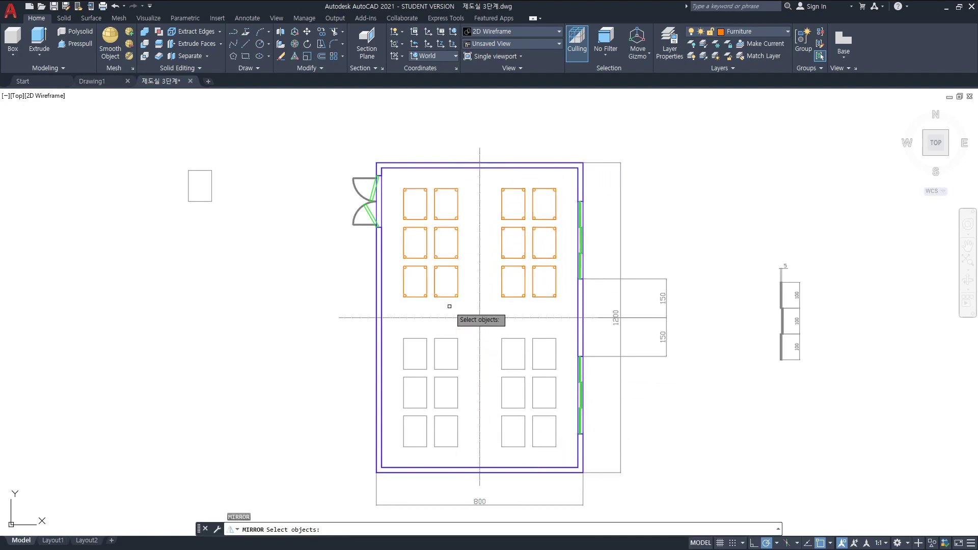
Mirror the twelve top desks about the horizontal midline to fill the lower groups.
left_click(401, 182)
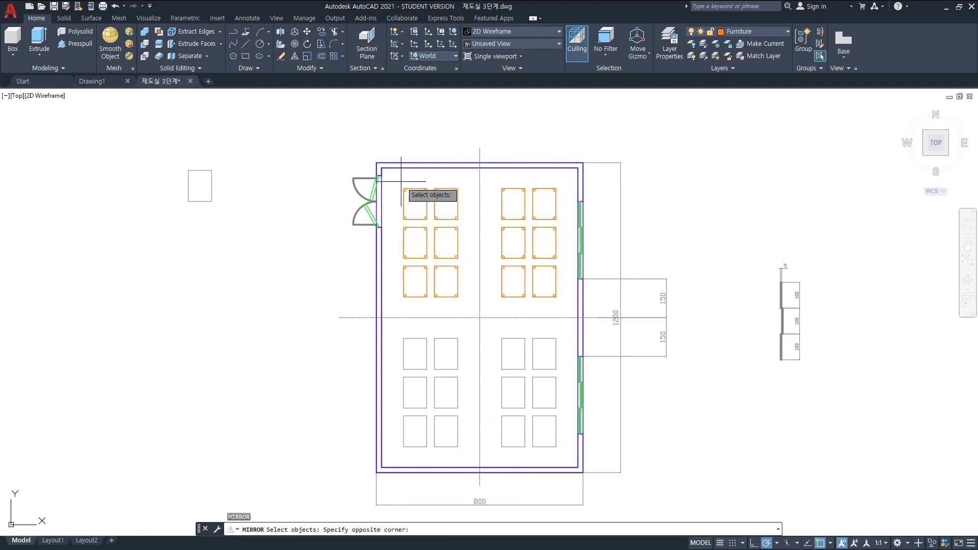
left_click(564, 301)
key("Return")
left_click(377, 317)
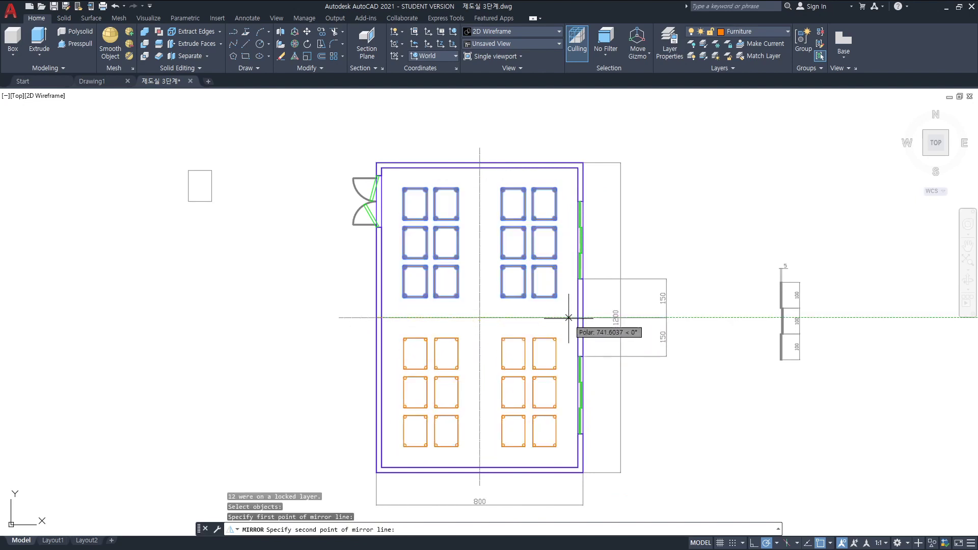
left_click(575, 321)
key("Return")
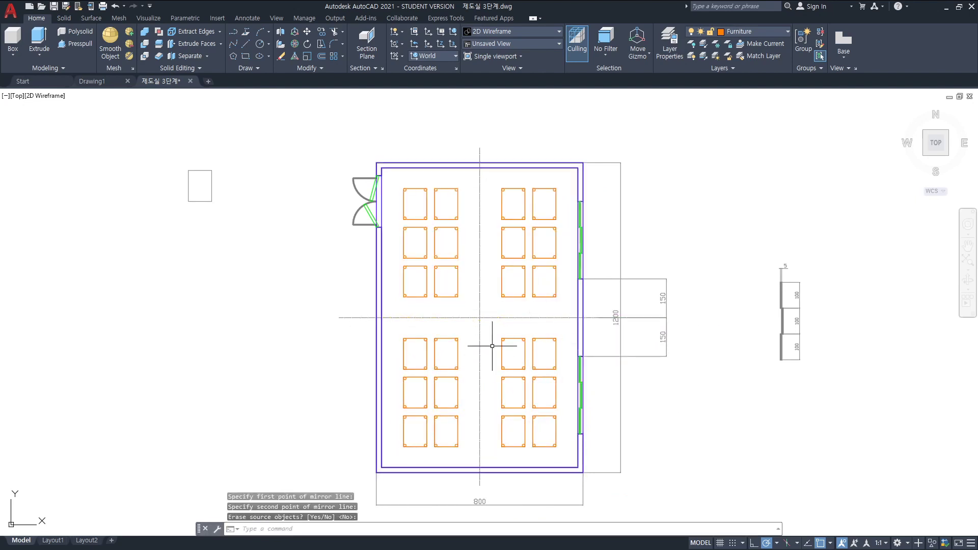
mouse_move(563, 387)
middle_mouse_down("shift")
mouse_move(547, 401)
mouse_move(558, 342)
mouse_move(534, 452)
middle_mouse_up("shift")
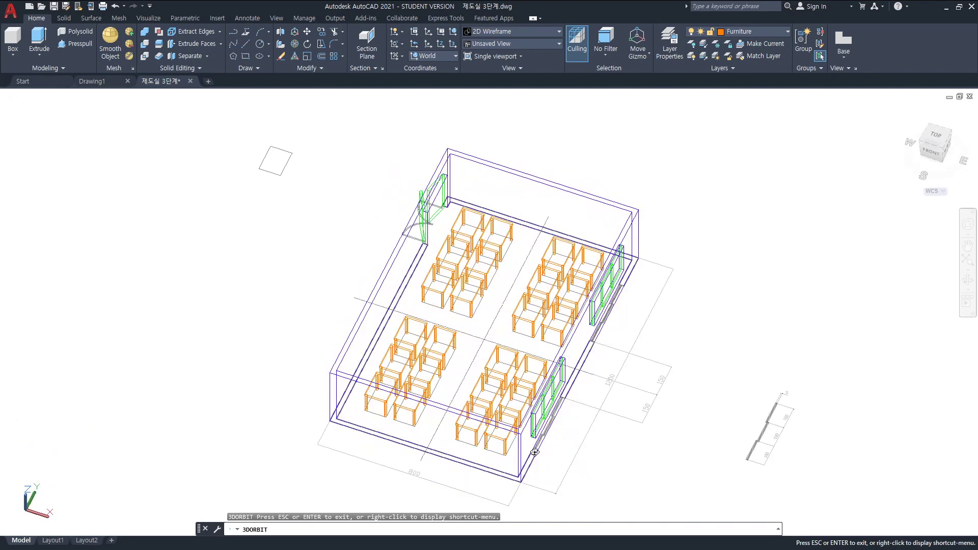
HIDE the 3D classroom, pan and zoom the view, and bring up the workspace list.
type("hi")
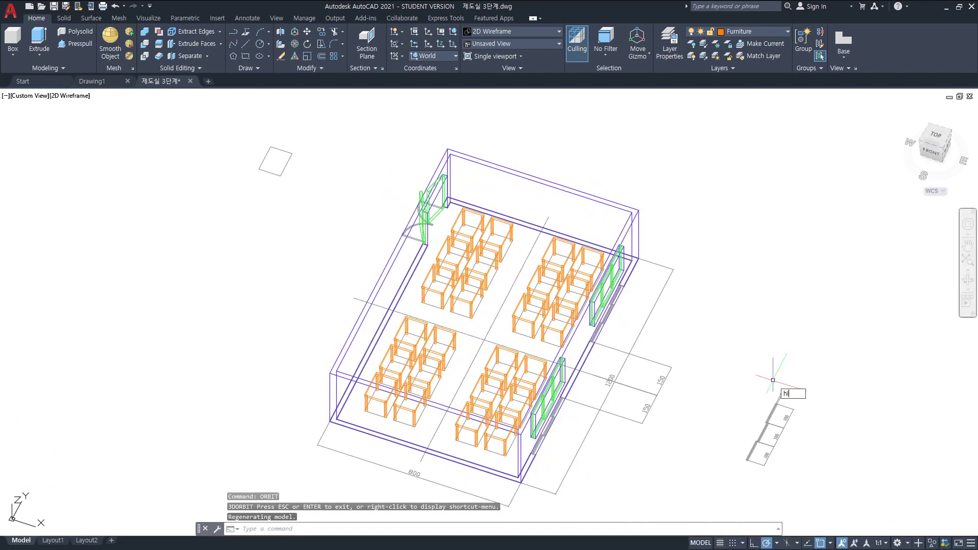
key("Return")
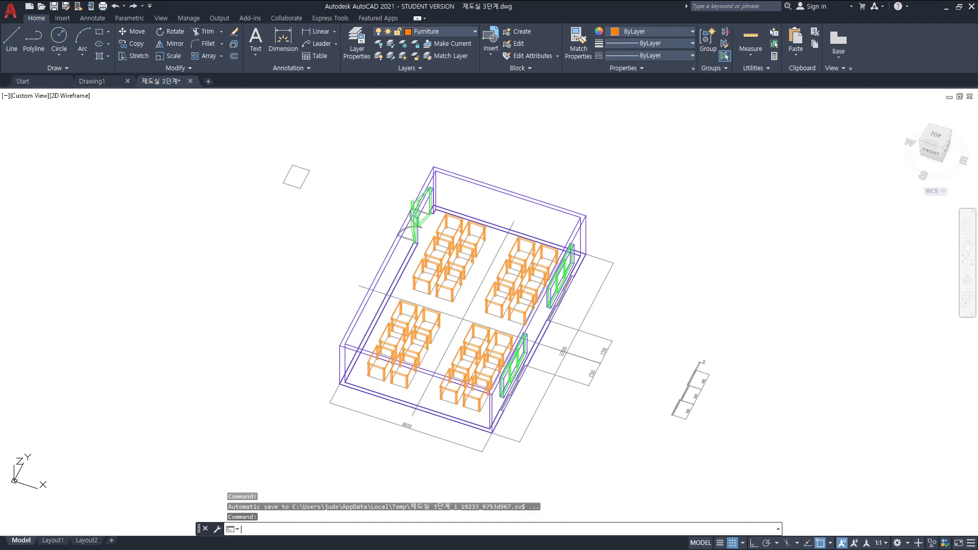
middle_click_drag(606, 266, 629, 227)
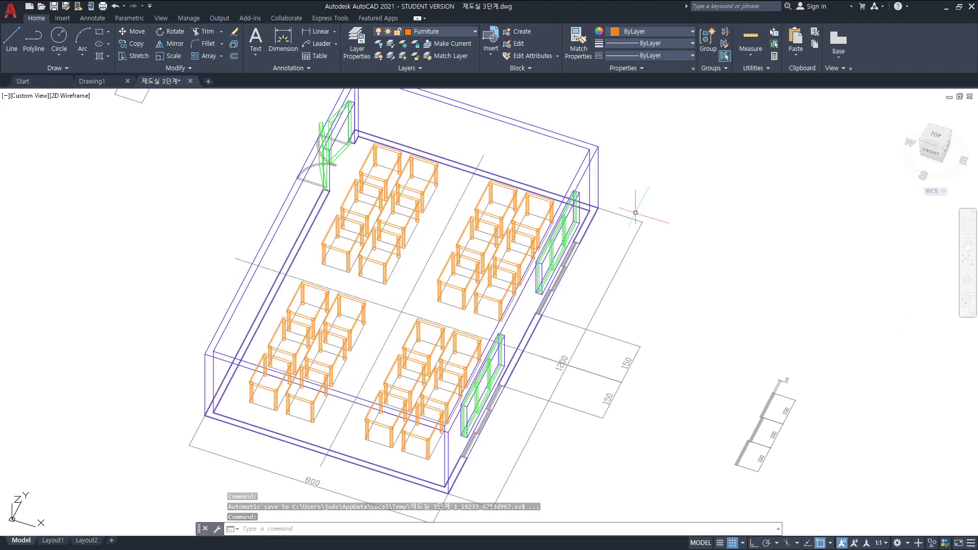
middle_click_drag(630, 227, 616, 247)
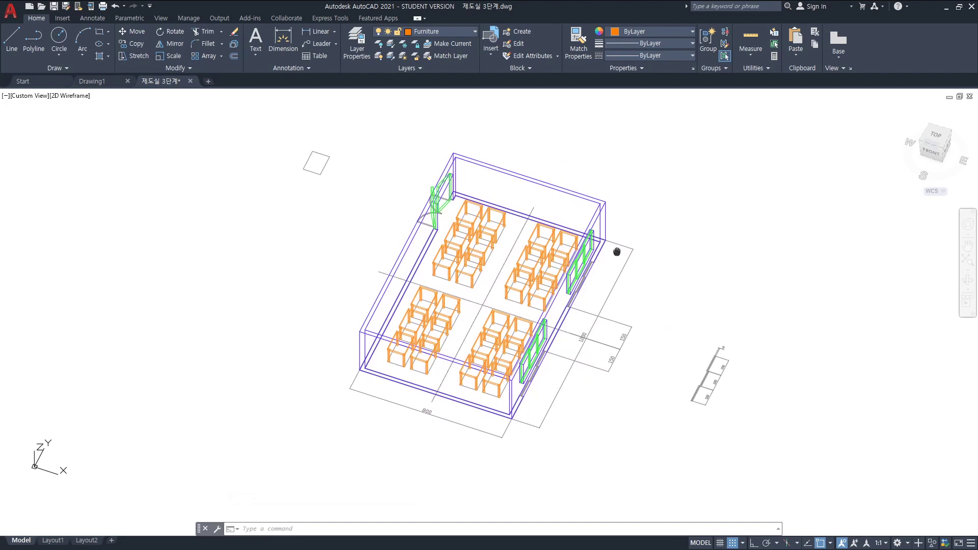
scroll(616, 252, "up", 2)
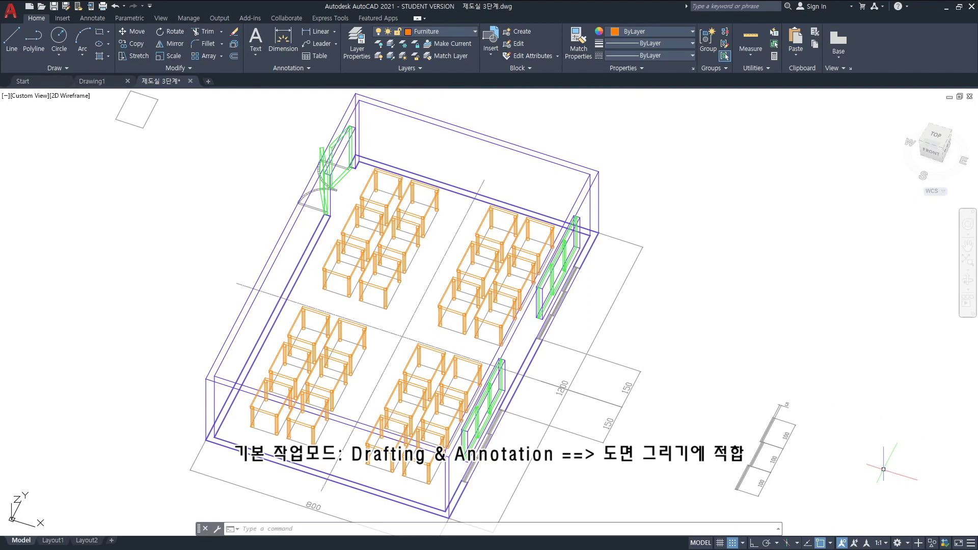
left_click(908, 543)
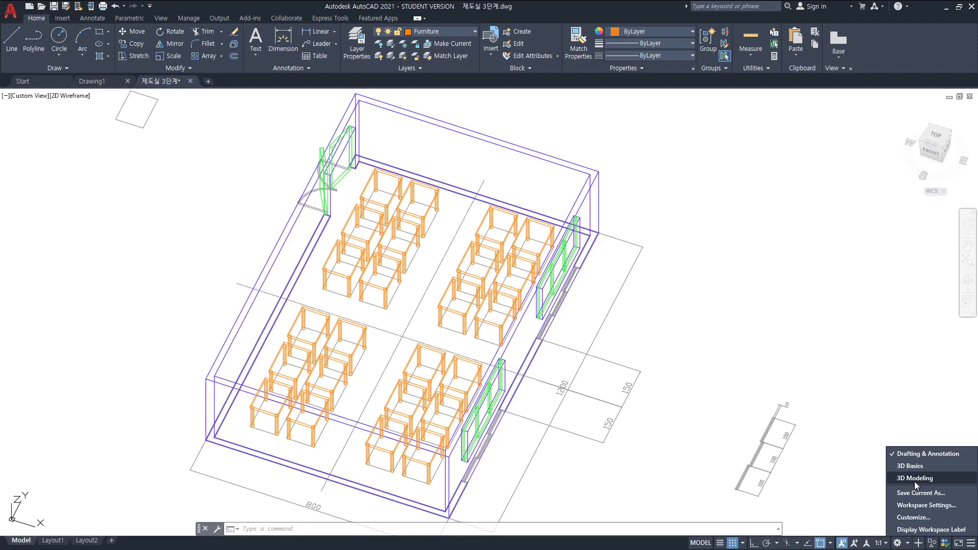
Switch to the 3D Modeling workspace and browse its View, Mesh and Home tools.
left_click(911, 479)
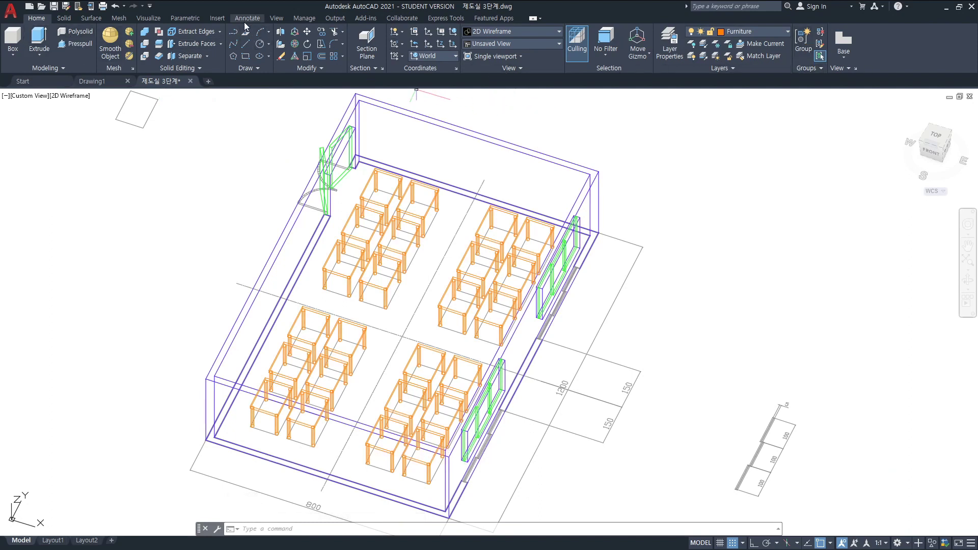
left_click(277, 18)
left_click(366, 18)
left_click(402, 17)
left_click(119, 18)
left_click(42, 20)
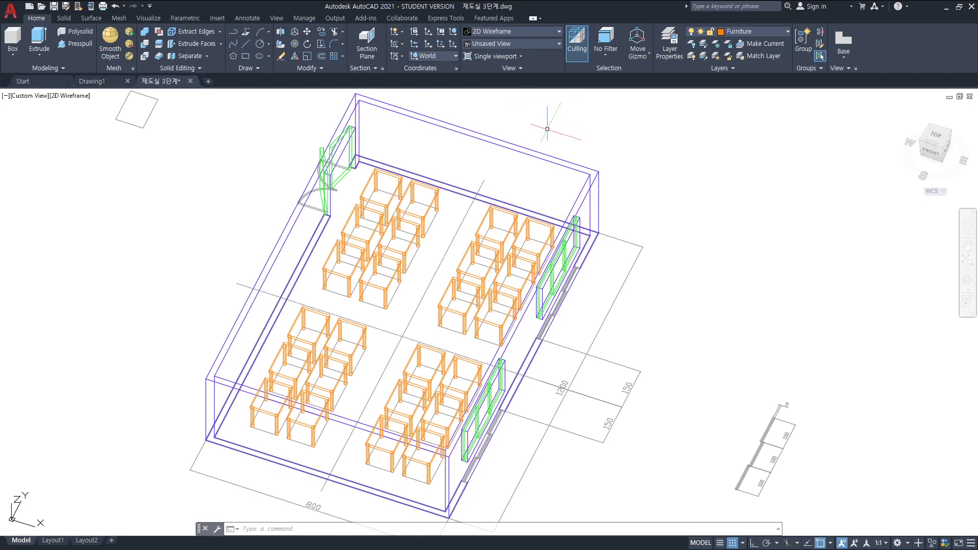
scroll(537, 177, "down", 3)
scroll(538, 177, "up", 3)
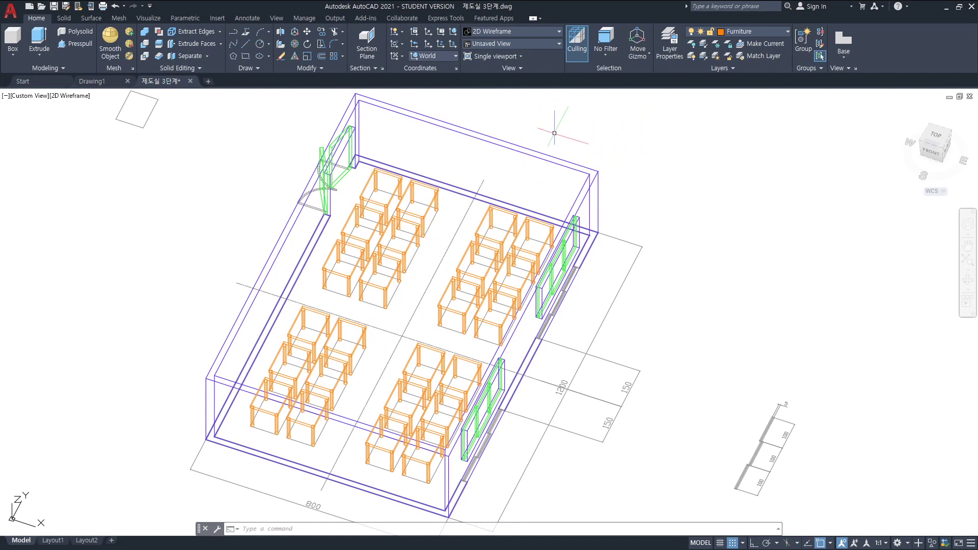
Preview the Hidden, 3dWireframe, Conceptual and Shades of Gray visual styles.
left_click(560, 33)
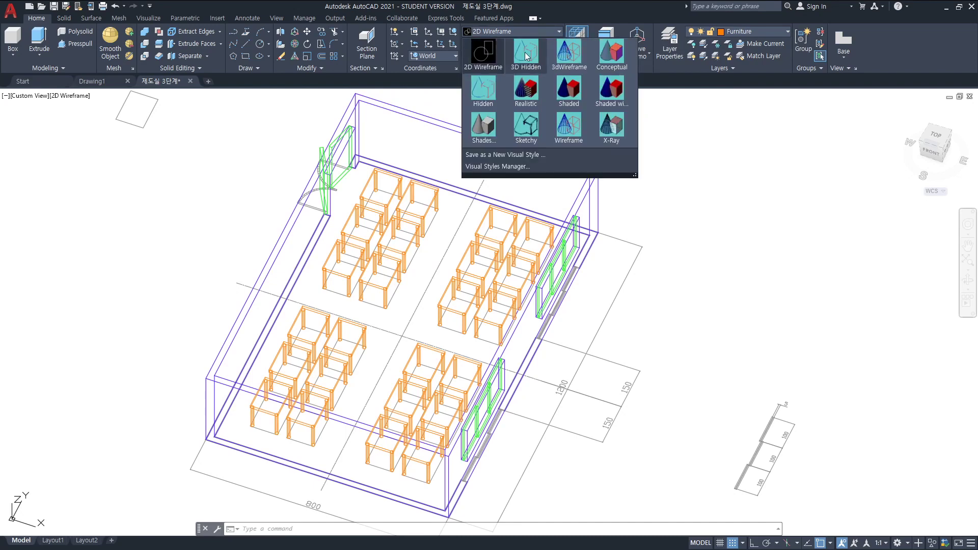
left_click(525, 52)
left_click(557, 33)
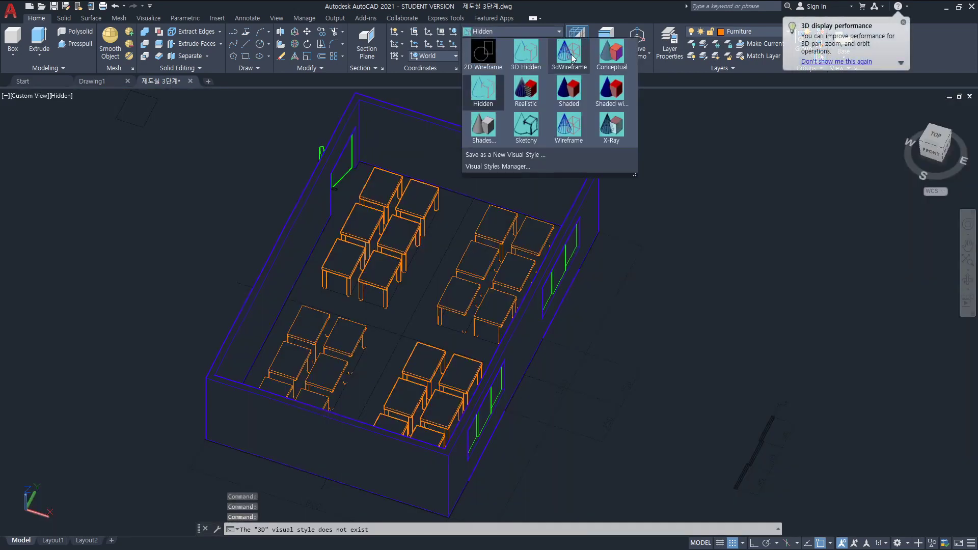
left_click(484, 120)
left_click(559, 31)
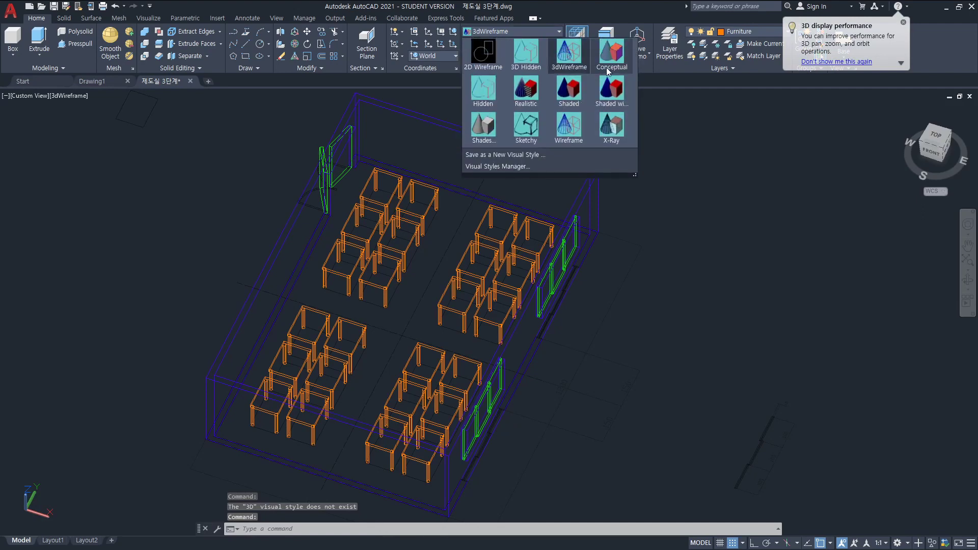
left_click(613, 61)
left_click(559, 33)
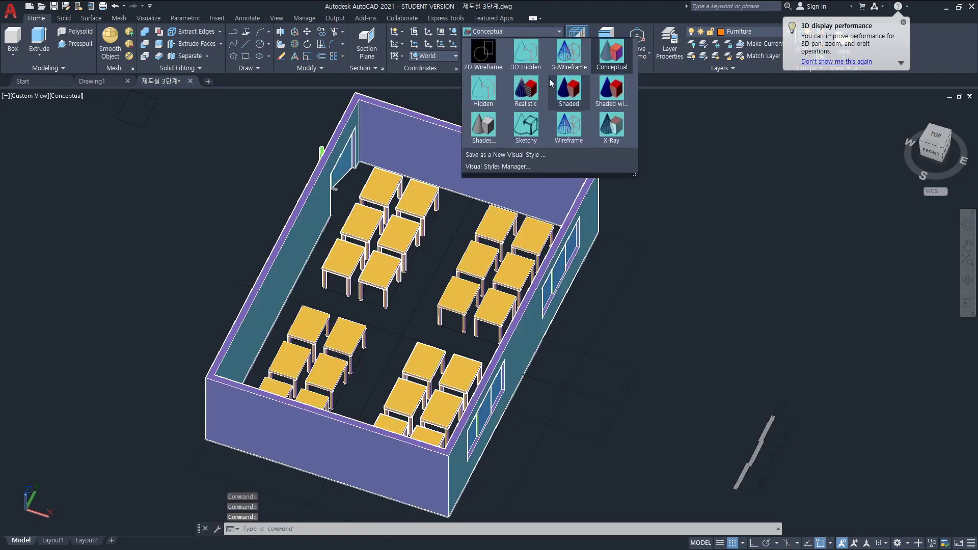
left_click(485, 94)
left_click(558, 32)
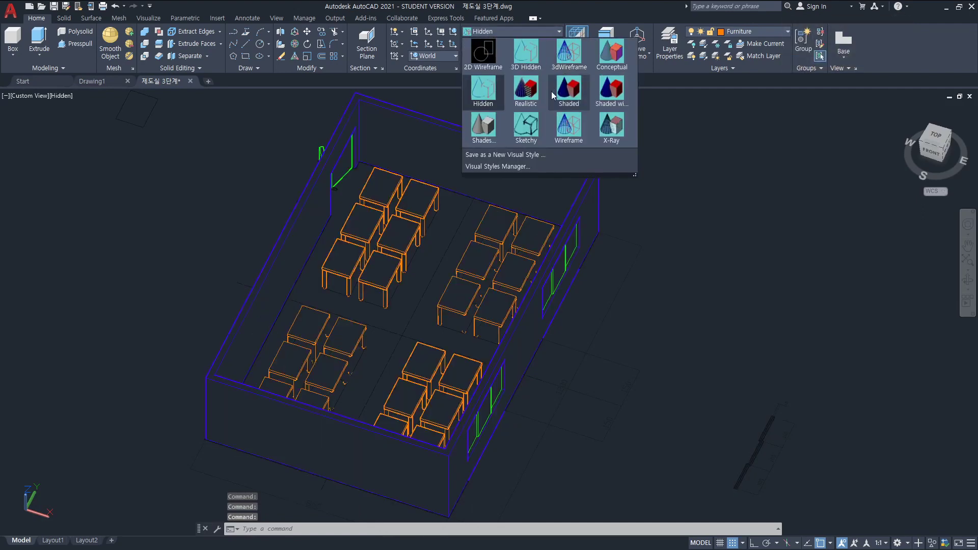
left_click(491, 131)
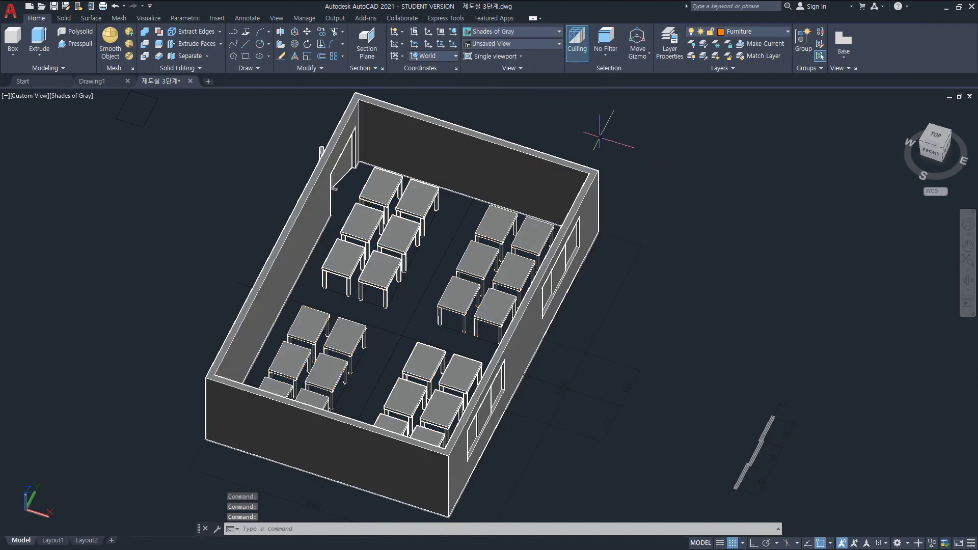
Try the Sketchy visual style, then settle on Realistic.
left_click(559, 33)
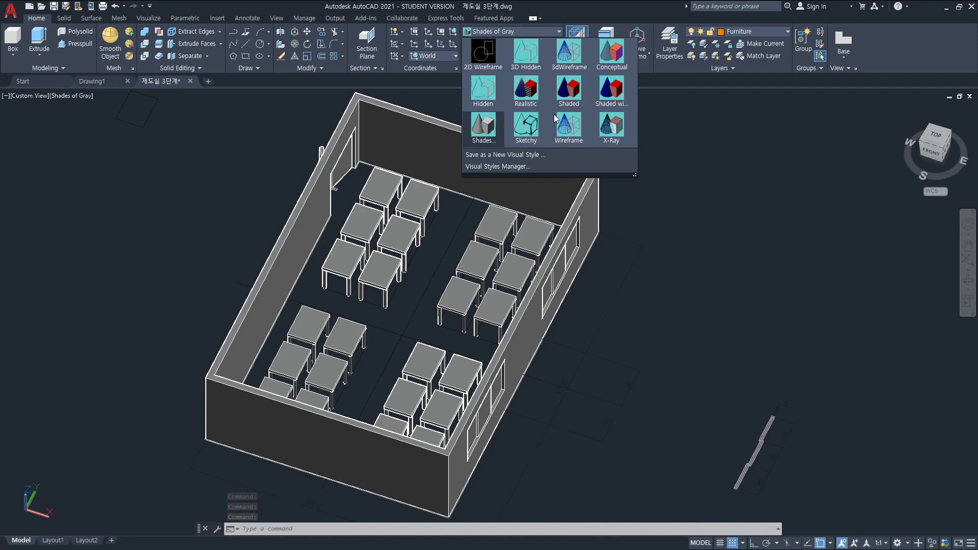
left_click(526, 126)
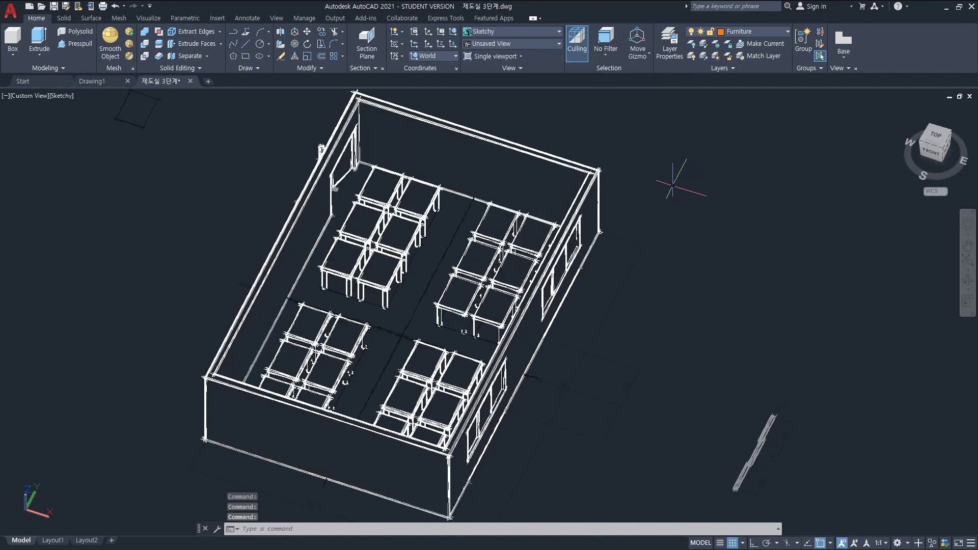
left_click(559, 32)
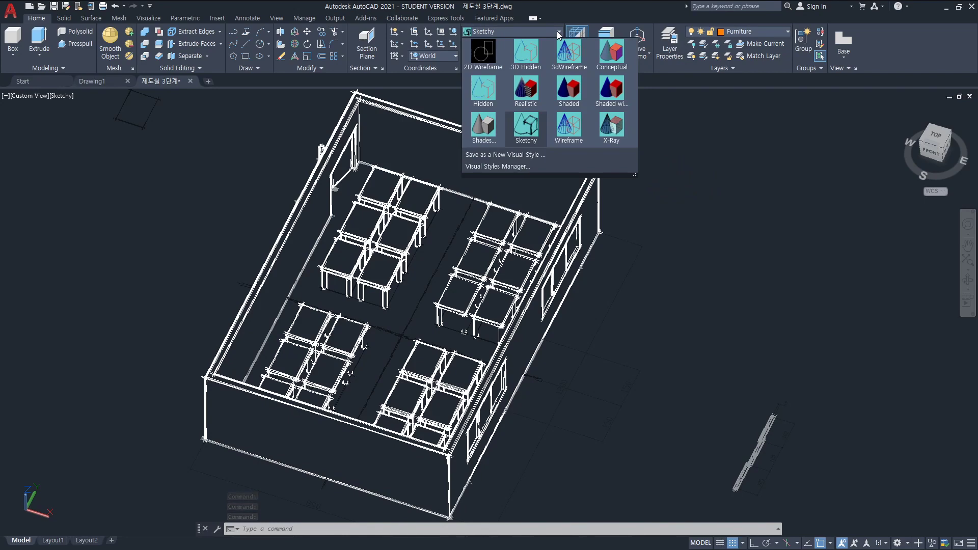
left_click(532, 91)
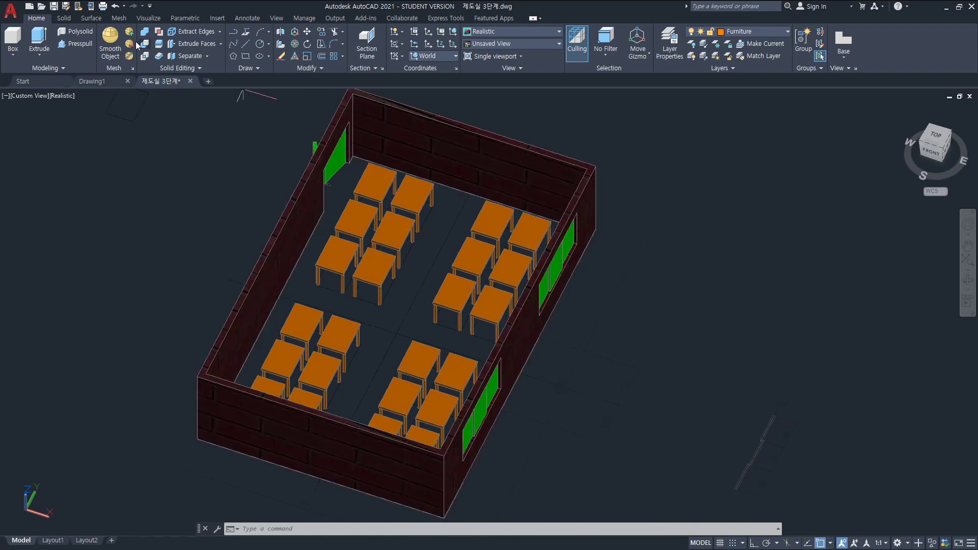
Open the Materials Browser and widen the palette to show more columns.
left_click(152, 18)
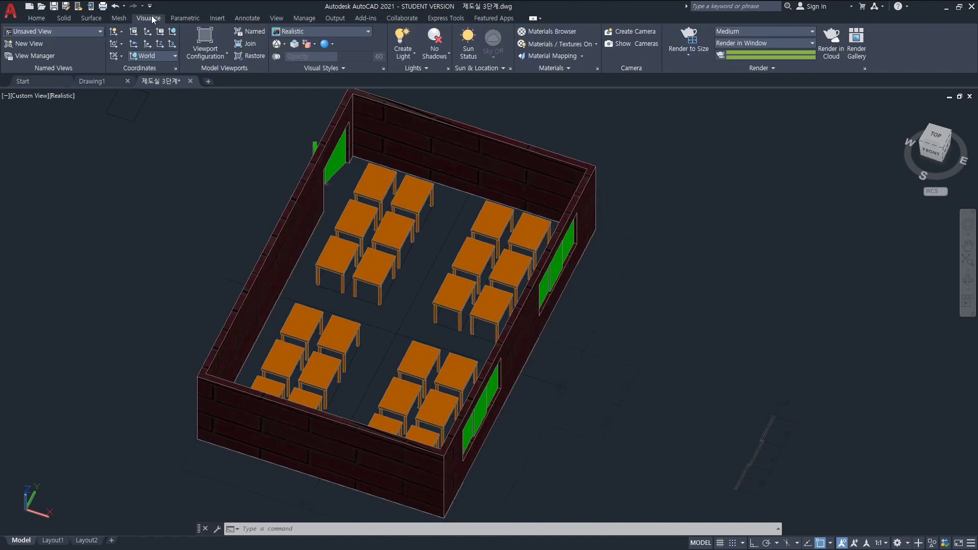
left_click(273, 18)
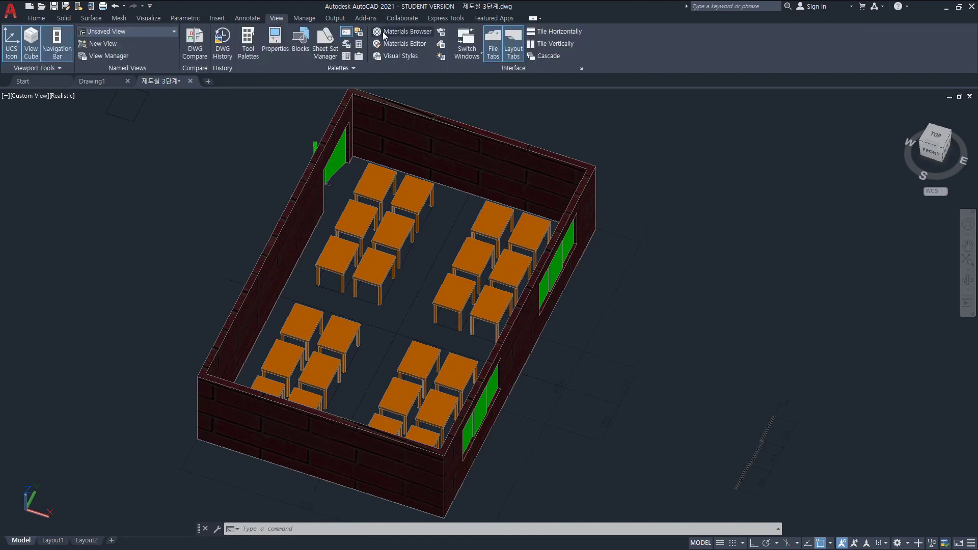
left_click(421, 34)
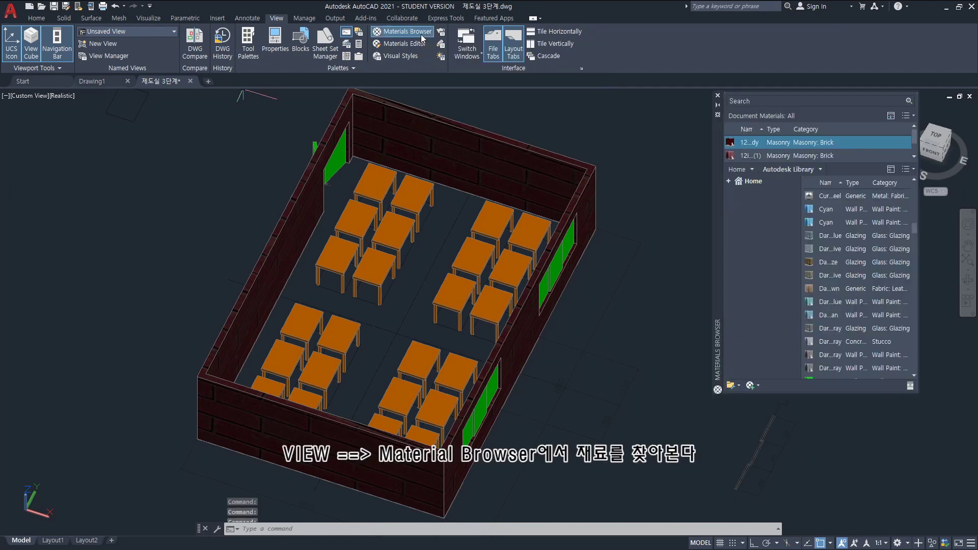
mouse_move(856, 248)
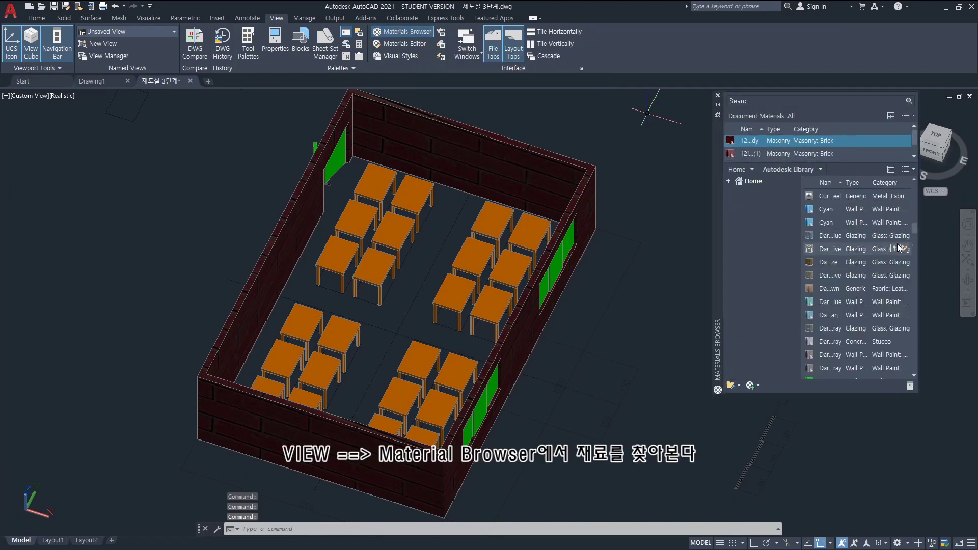
left_click_drag(915, 230, 916, 188)
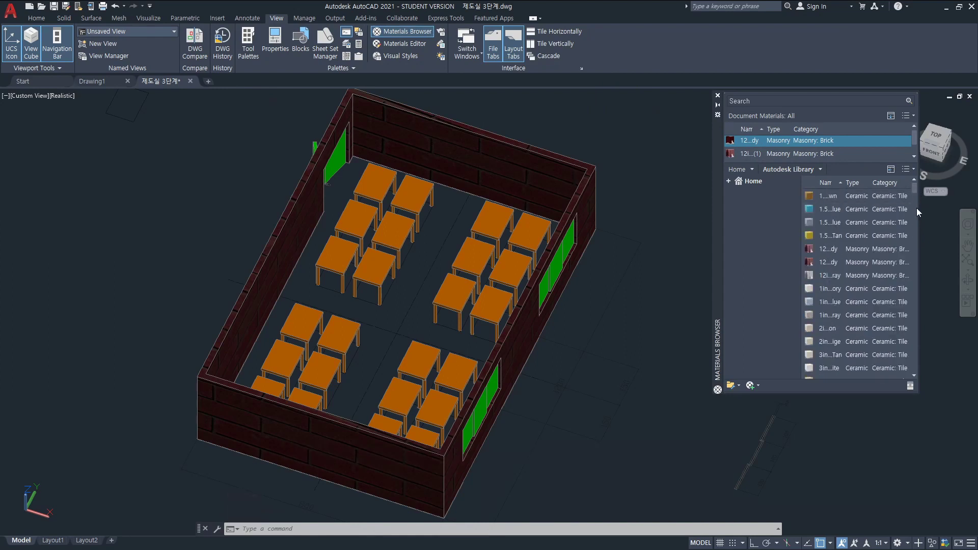
left_click_drag(917, 210, 950, 213)
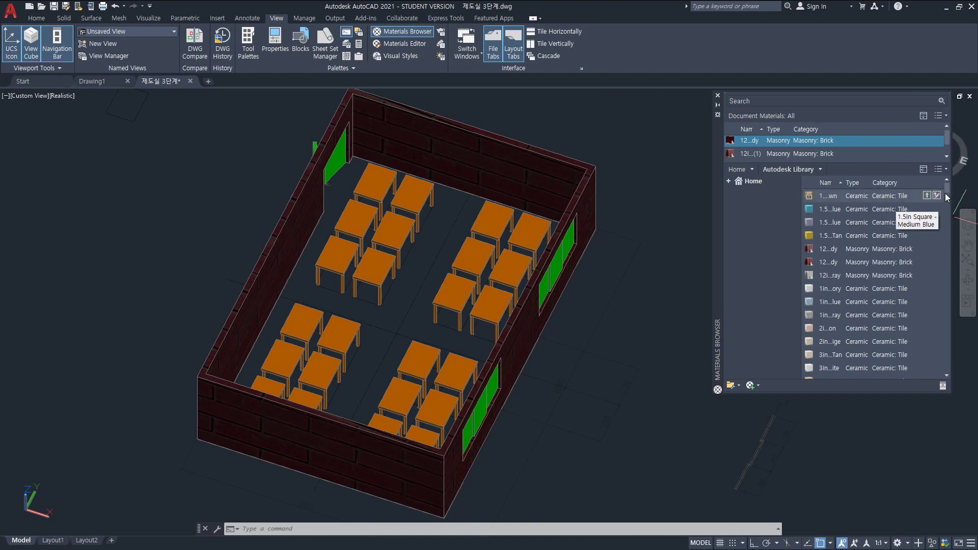
left_click_drag(947, 185, 949, 196)
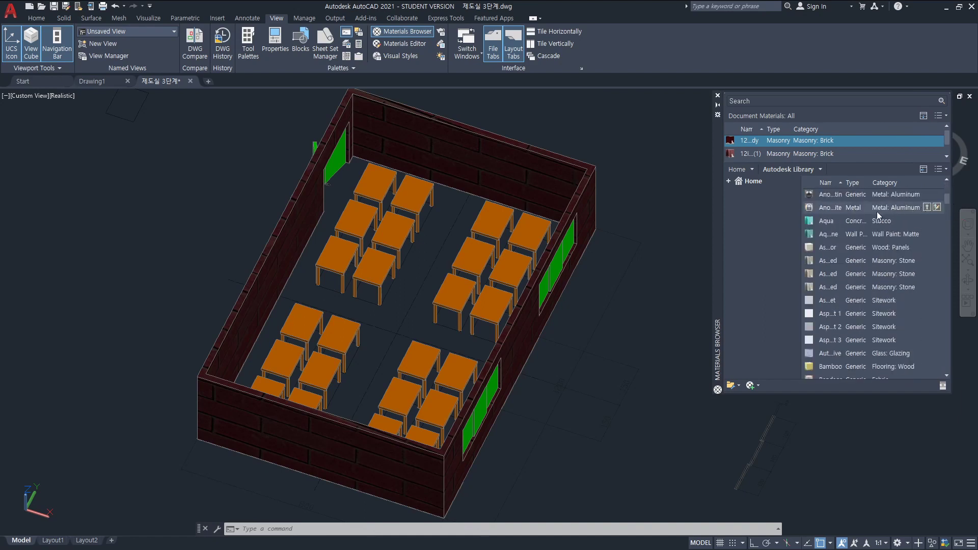
Scroll the Autodesk Library down to the Blocks concrete material.
scroll(863, 270, "down", 2)
scroll(869, 284, "down", 3)
scroll(884, 311, "down", 2)
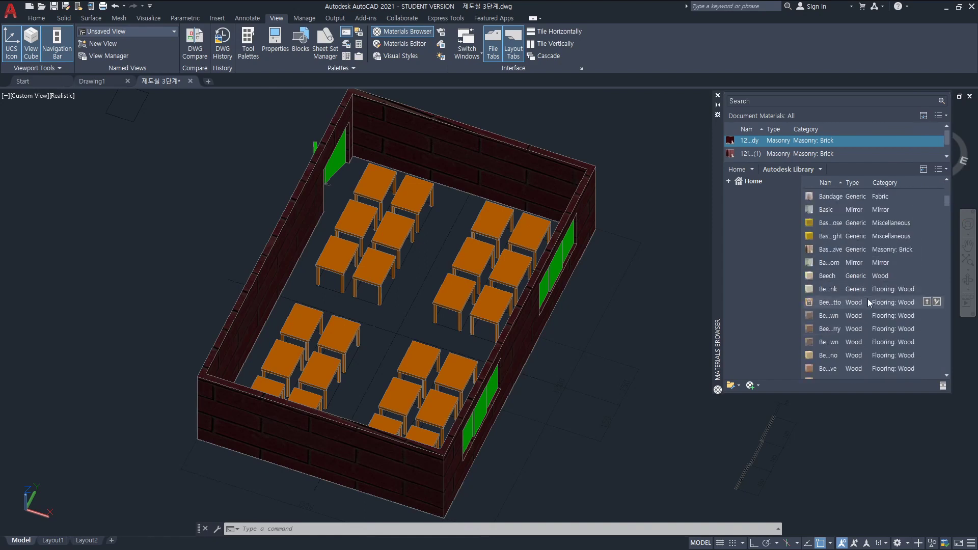
scroll(864, 285, "down", 1)
scroll(865, 311, "down", 3)
scroll(867, 316, "down", 1)
scroll(866, 315, "down", 2)
scroll(866, 312, "down", 2)
scroll(869, 316, "down", 2)
scroll(869, 315, "down", 1)
scroll(870, 316, "down", 1)
scroll(870, 316, "down", 1)
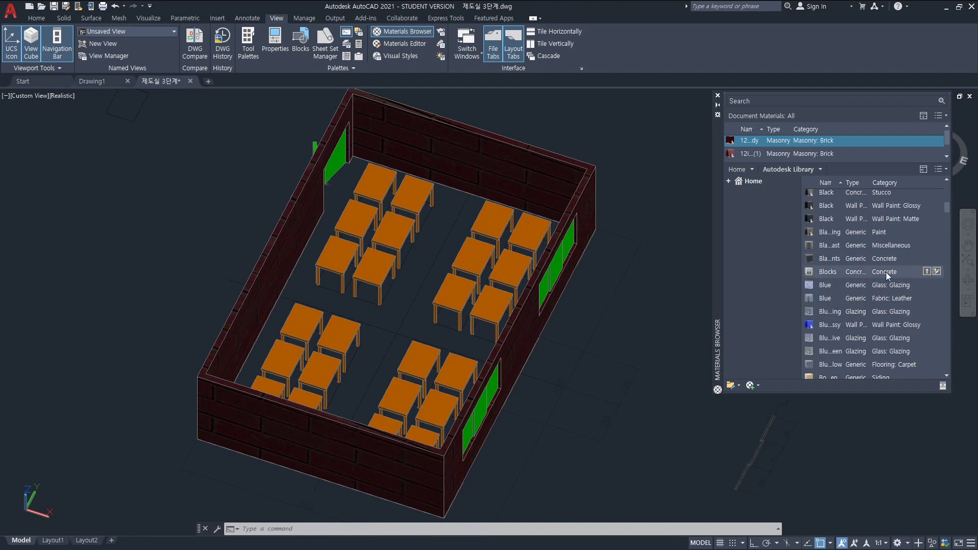
Apply the Blocks concrete material to the wall solid, then scroll further down the library.
mouse_move(884, 274)
left_mouse_down()
mouse_move(869, 288)
mouse_move(881, 272)
mouse_move(518, 342)
left_mouse_up()
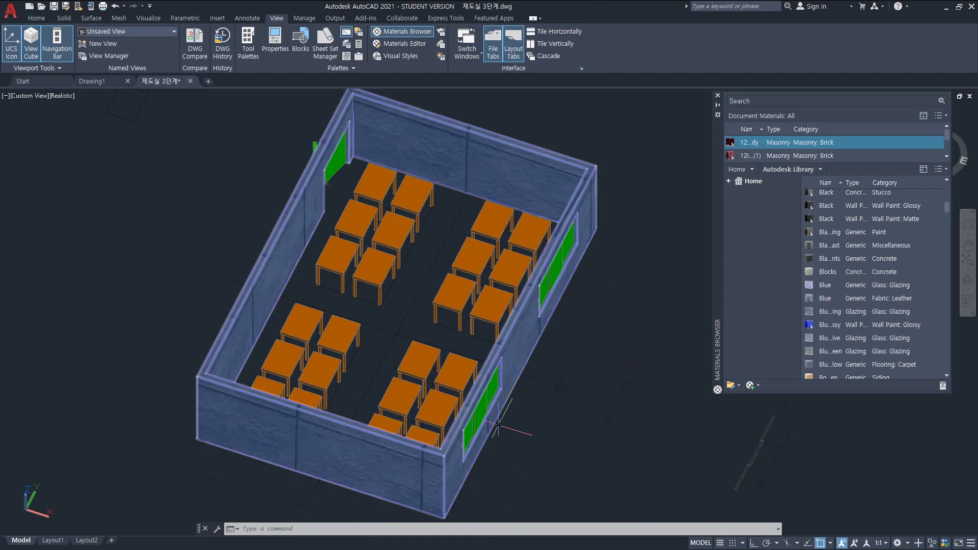
scroll(524, 402, "up", 4)
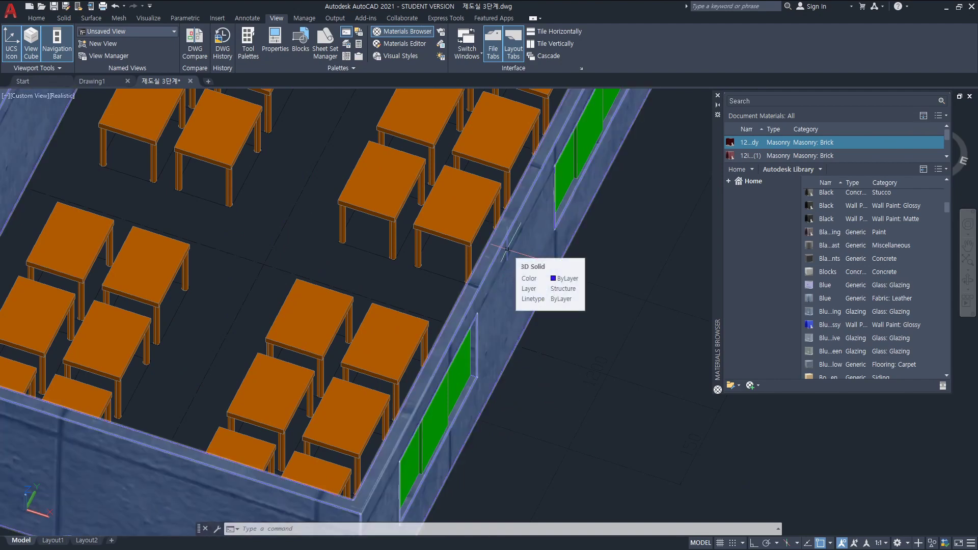
scroll(507, 250, "down", 5)
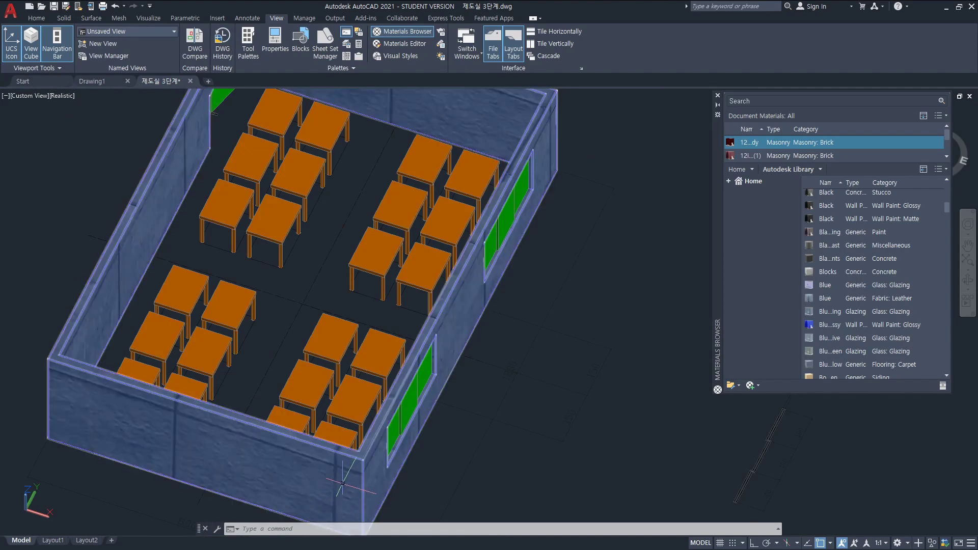
left_click(178, 473)
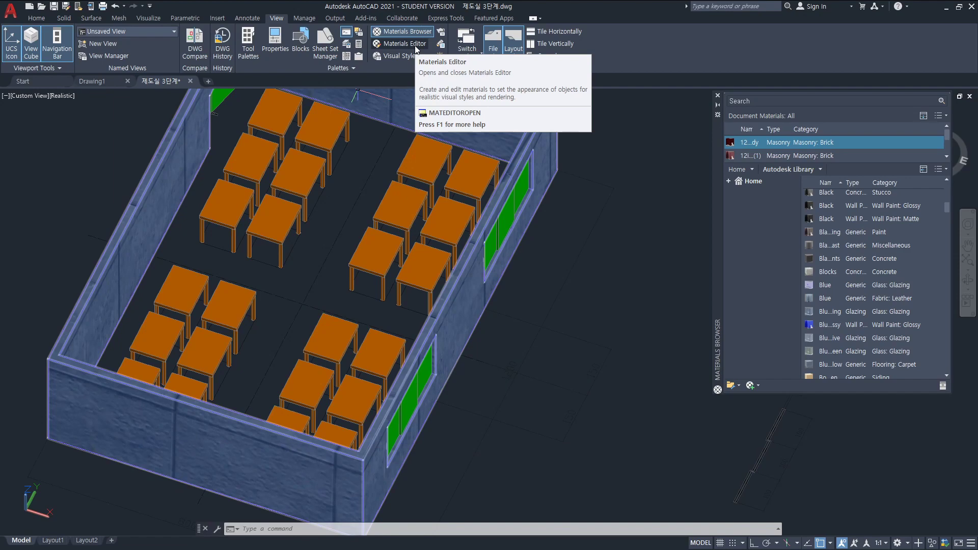
key("Escape")
scroll(949, 216, "down", 1)
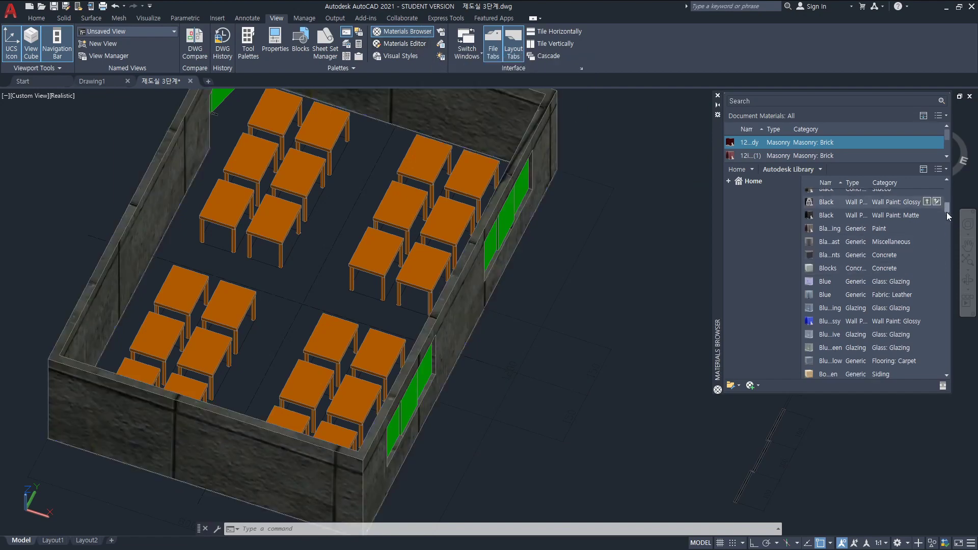
left_click_drag(948, 216, 948, 344)
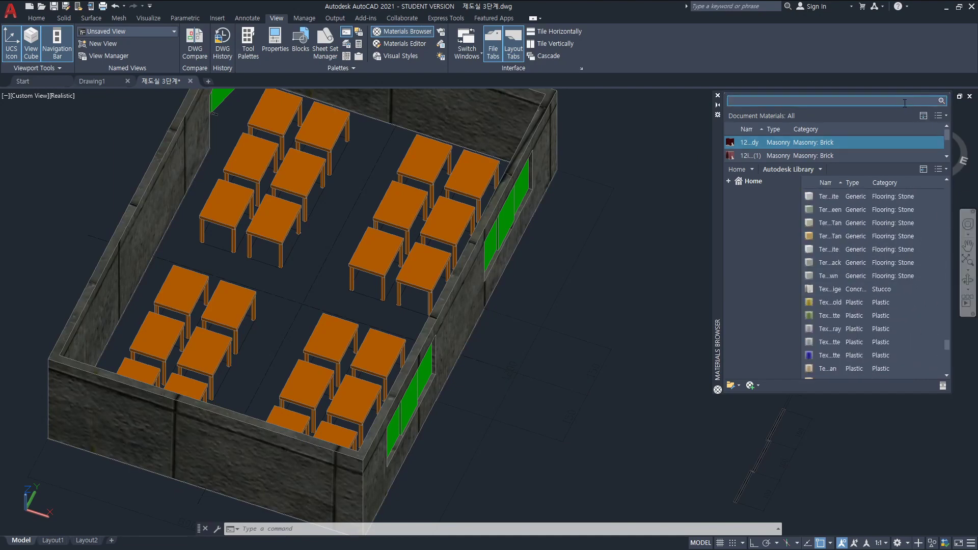
Search the library for 'glas' and apply blue glazing to the front window panes.
type("glas")
key("Return")
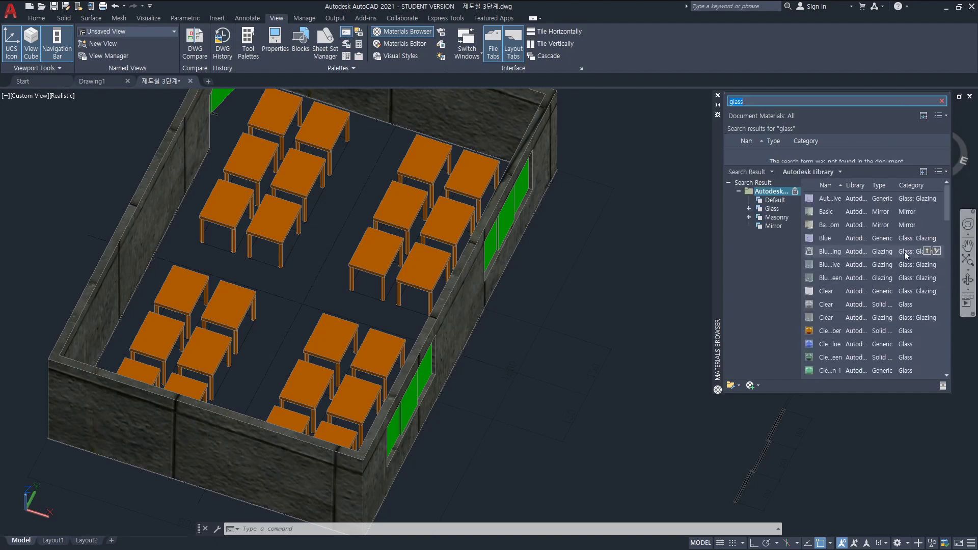
mouse_move(912, 260)
left_mouse_down()
mouse_move(463, 414)
mouse_move(412, 403)
left_mouse_up()
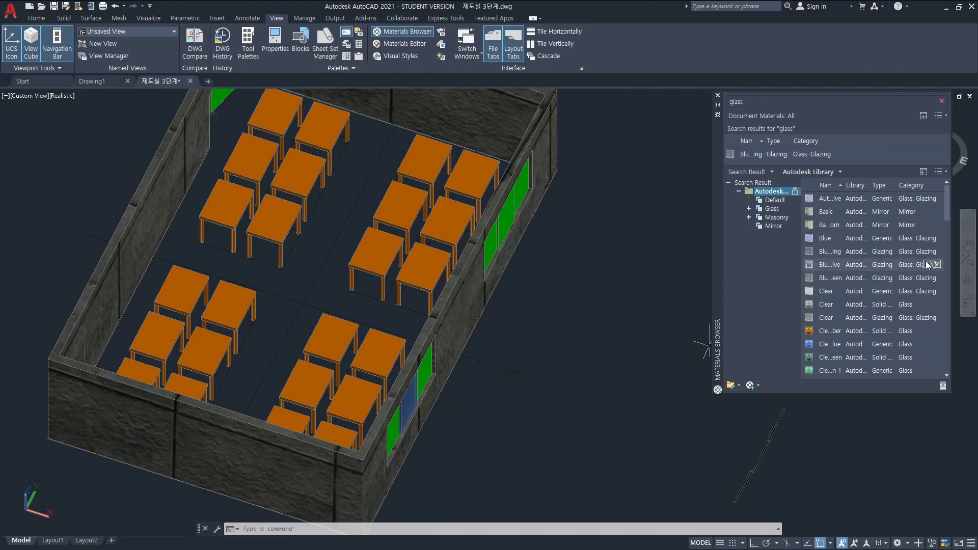
left_click_drag(923, 245, 560, 362)
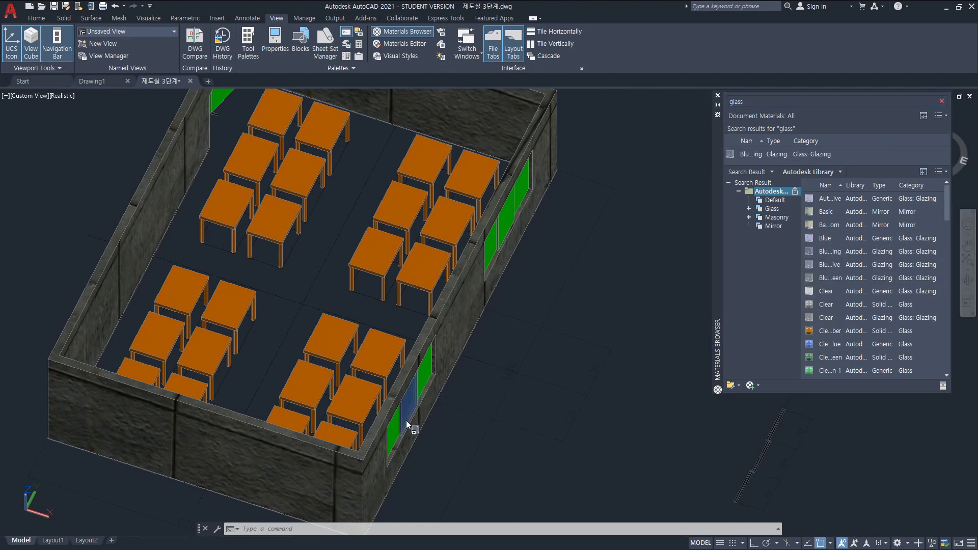
left_click_drag(393, 432, 393, 433)
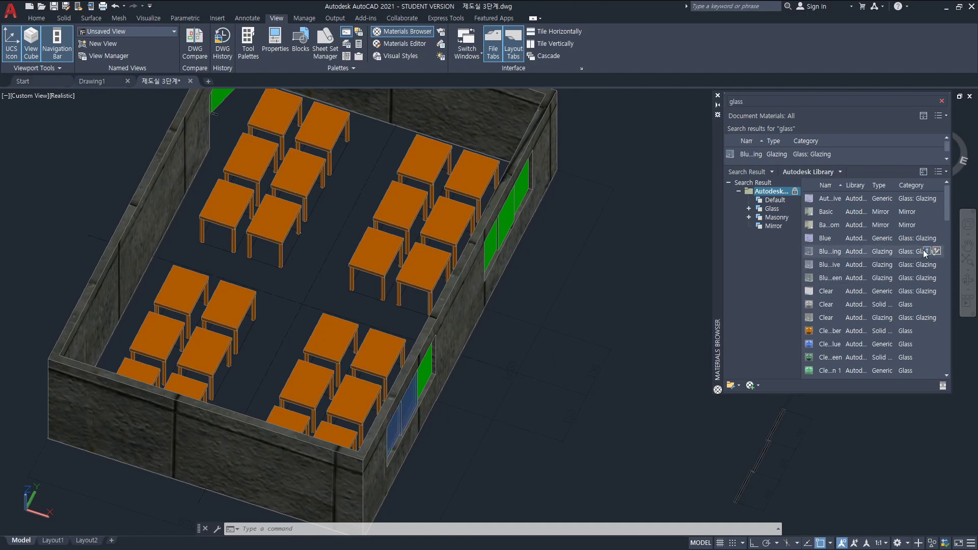
left_click_drag(912, 278, 513, 326)
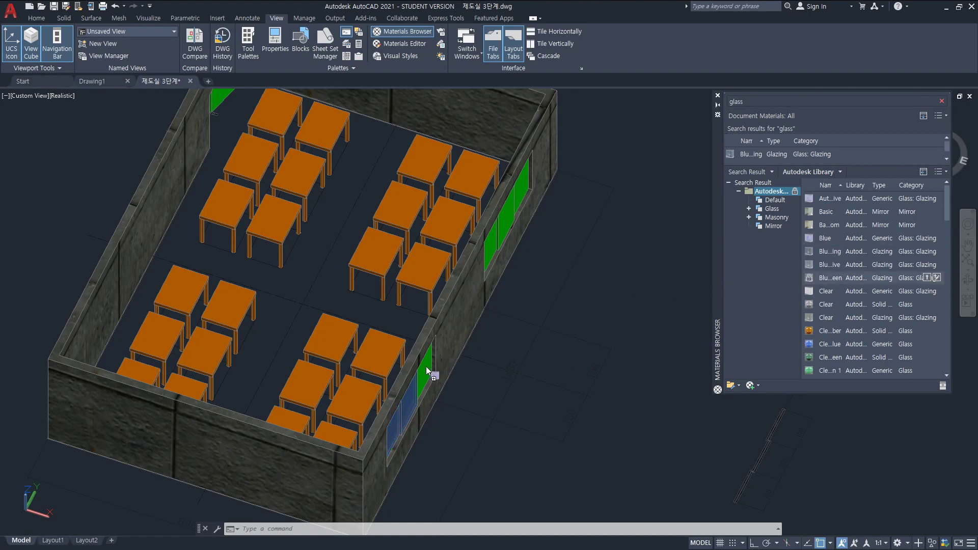
left_click_drag(426, 366, 427, 366)
Apply clear glazing to the remaining green window panes.
left_click_drag(912, 317, 695, 303)
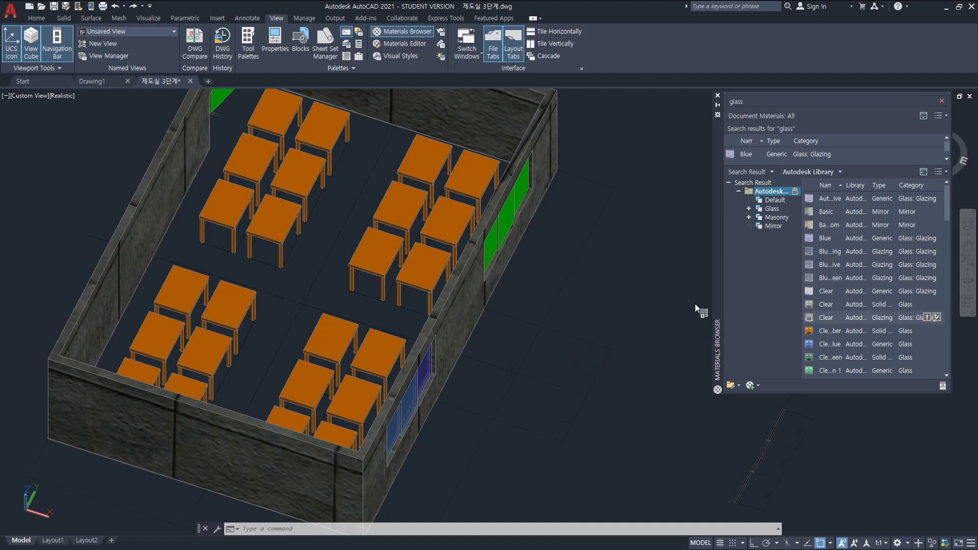
left_click_drag(490, 243, 490, 244)
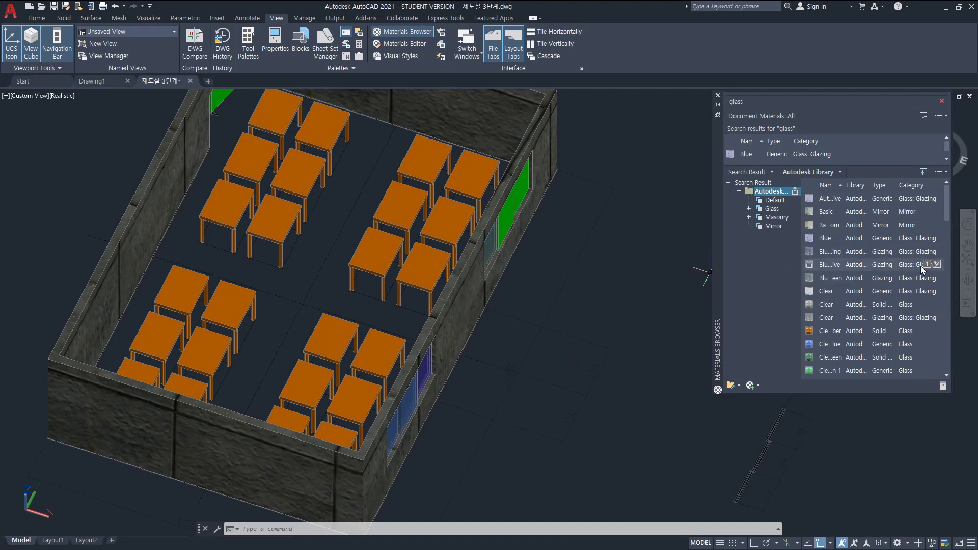
left_click_drag(916, 295, 558, 264)
left_click_drag(505, 225, 506, 227)
mouse_move(871, 304)
left_click_drag(913, 323, 553, 246)
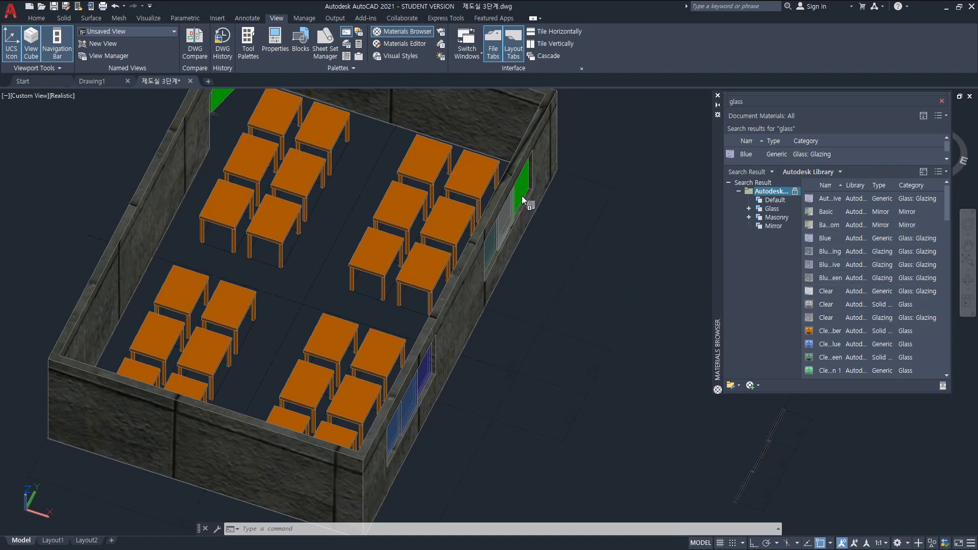
left_click_drag(521, 196, 520, 191)
type("orbit")
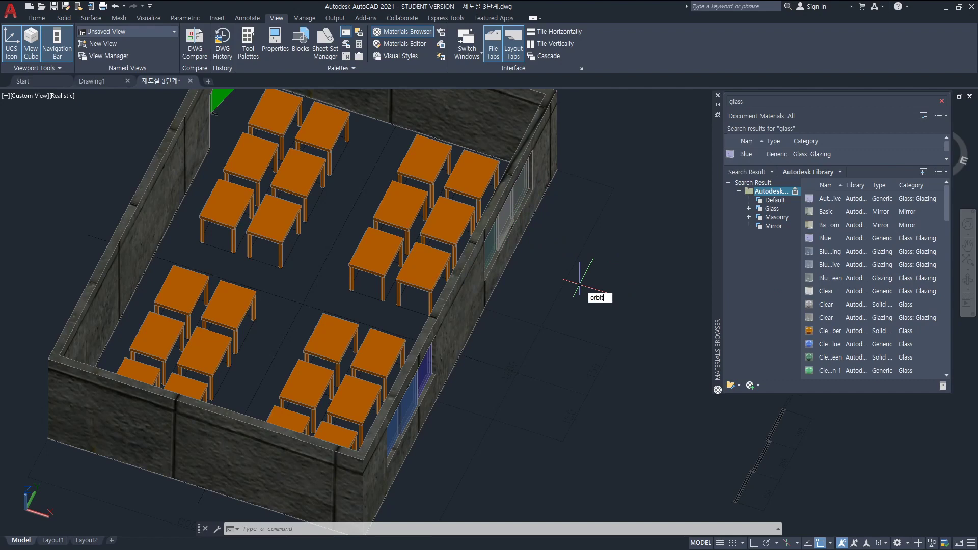
key("Return")
Orbit outside the classroom to inspect the glass window wall, then pan to recentre the room.
mouse_move(642, 324)
left_mouse_down()
mouse_move(509, 275)
mouse_move(433, 299)
left_mouse_up()
mouse_move(492, 349)
left_mouse_down()
mouse_move(498, 393)
mouse_move(497, 353)
mouse_move(520, 354)
left_mouse_up()
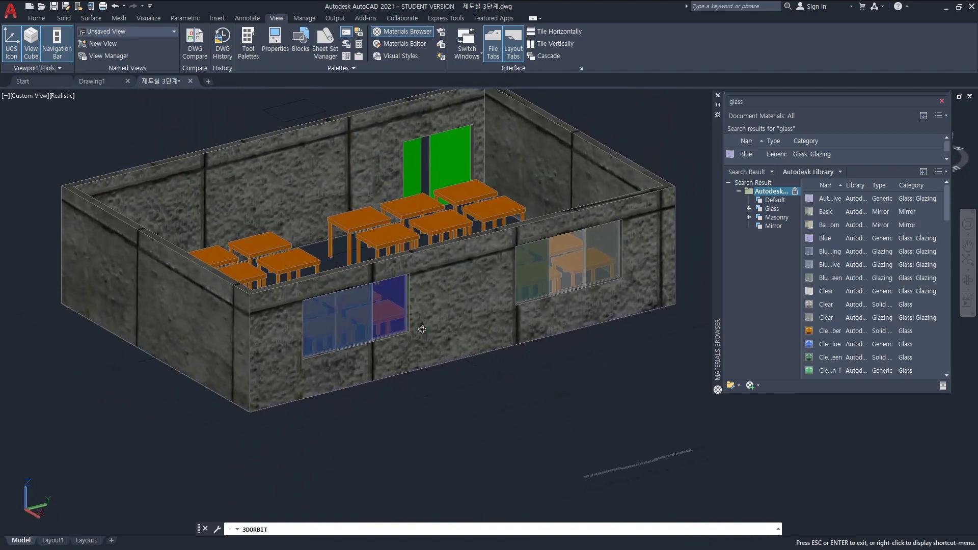
mouse_move(518, 307)
left_mouse_down()
mouse_move(520, 345)
mouse_move(480, 283)
mouse_move(490, 262)
mouse_move(546, 352)
mouse_move(588, 360)
left_mouse_up()
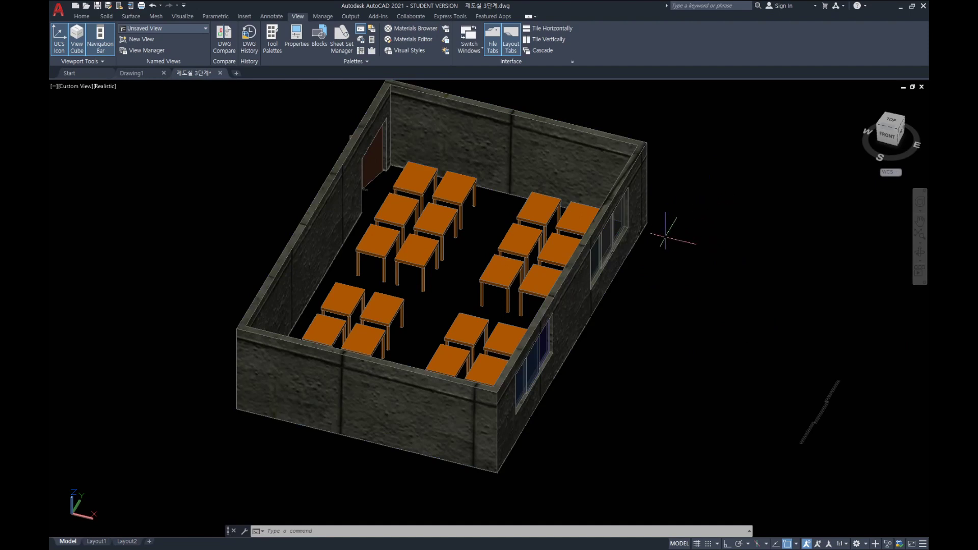
middle_click_drag(659, 234, 698, 258)
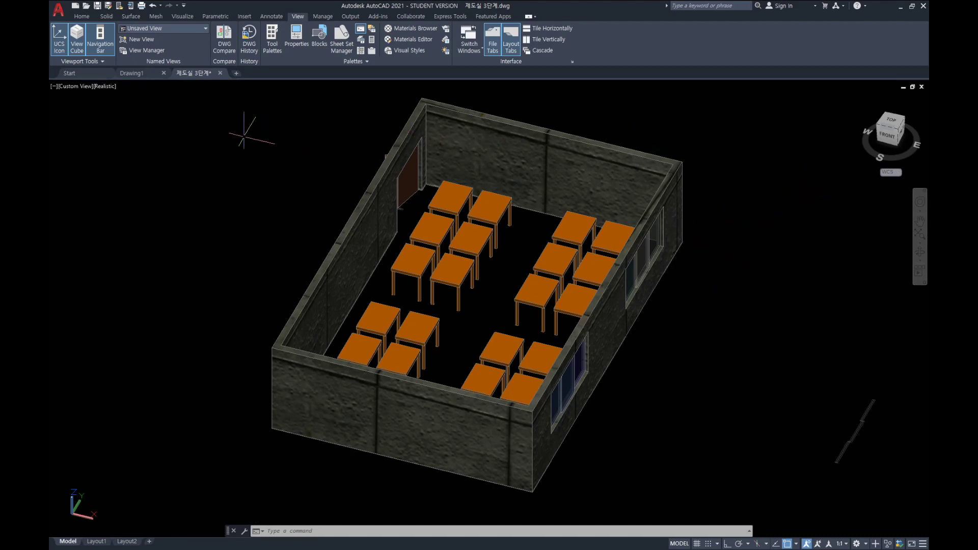
Turn Sun Status on and accept the recommended exposure adjustment.
left_click(182, 17)
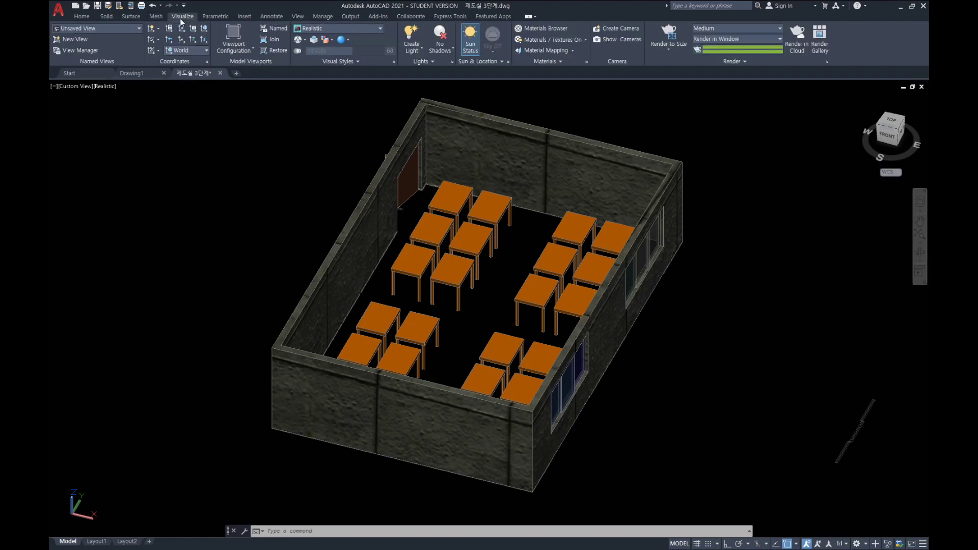
left_click(470, 41)
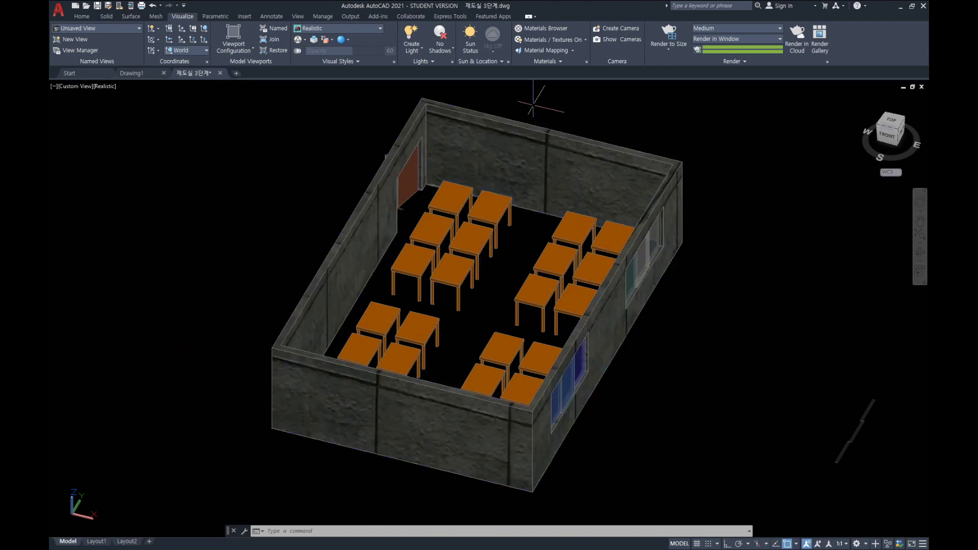
left_click(469, 40)
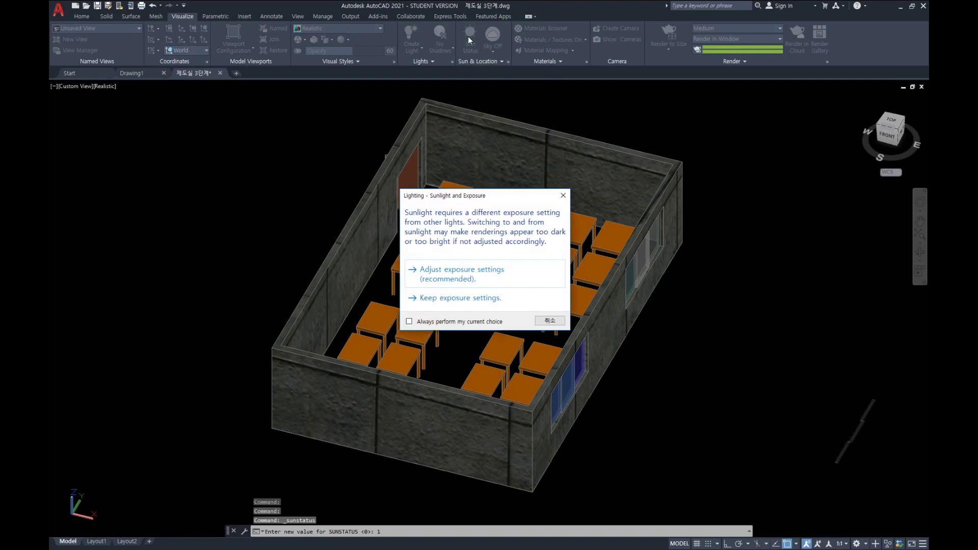
left_click(462, 279)
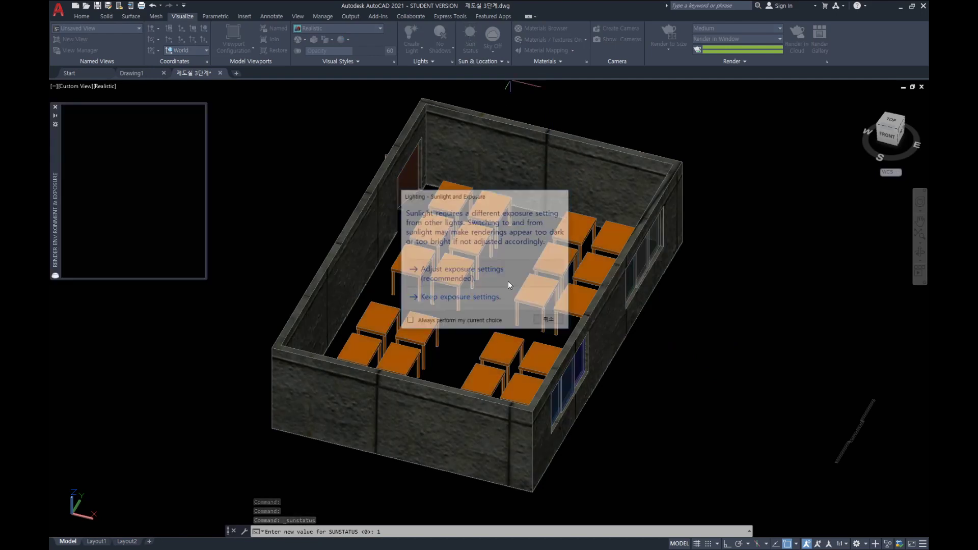
left_click(55, 106)
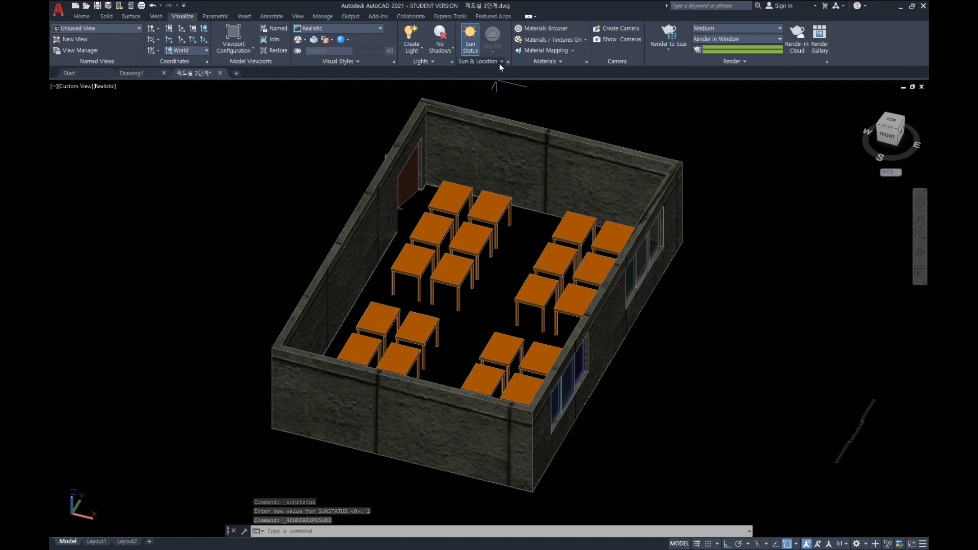
Set the sun date to 2020-05-26 and the time to mid-afternoon, around 2:54 PM.
left_click(500, 63)
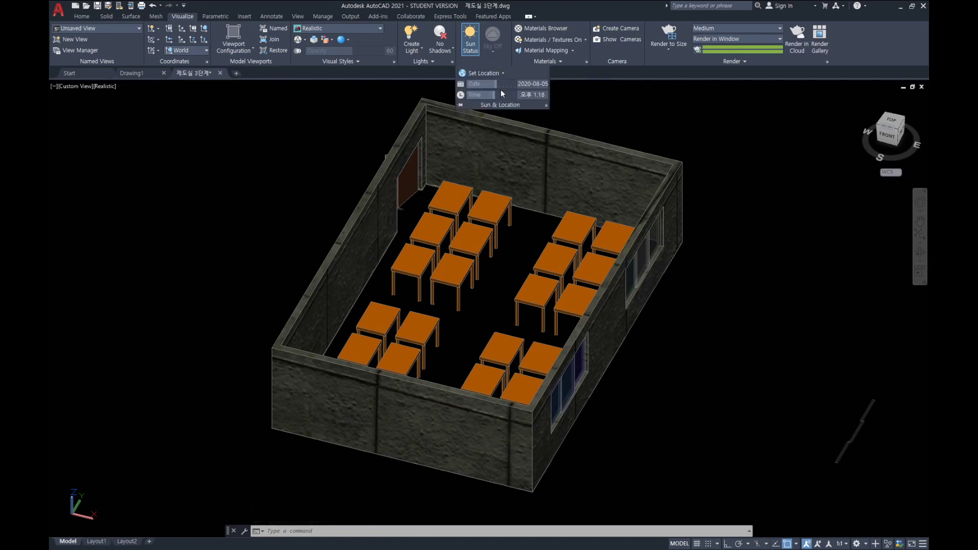
mouse_move(499, 84)
left_mouse_down()
mouse_move(473, 83)
mouse_move(489, 87)
left_mouse_up()
mouse_move(494, 96)
left_mouse_down()
mouse_move(502, 95)
mouse_move(479, 97)
left_mouse_up()
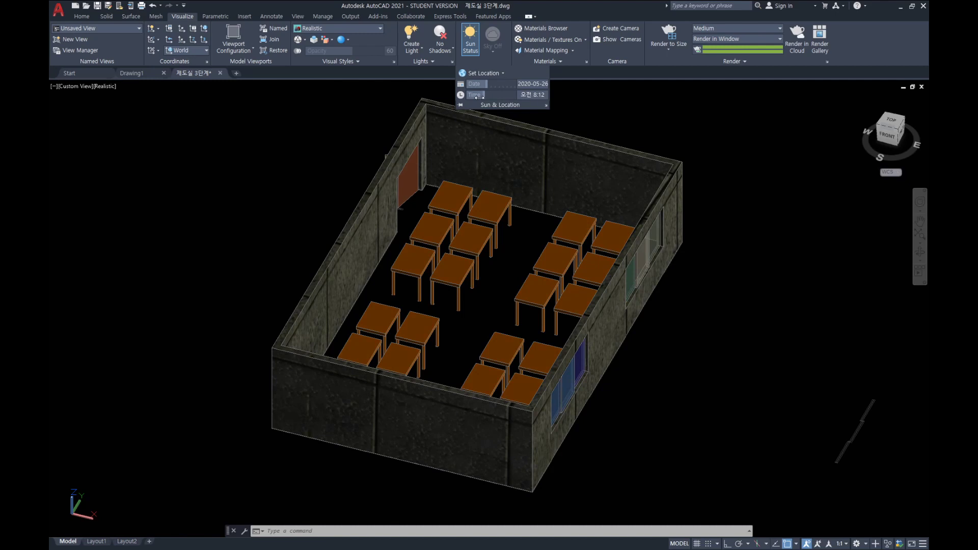
left_click_drag(480, 97, 482, 97)
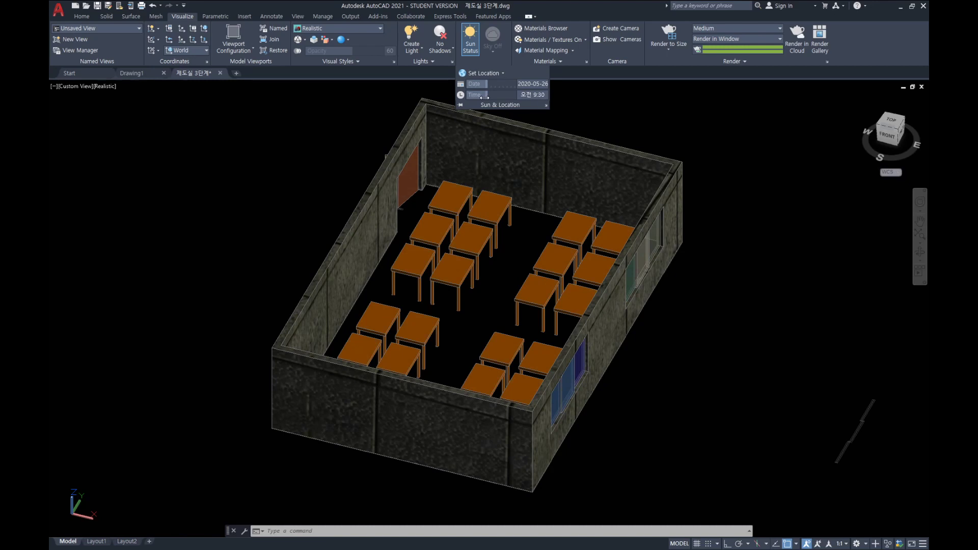
left_click_drag(484, 97, 502, 99)
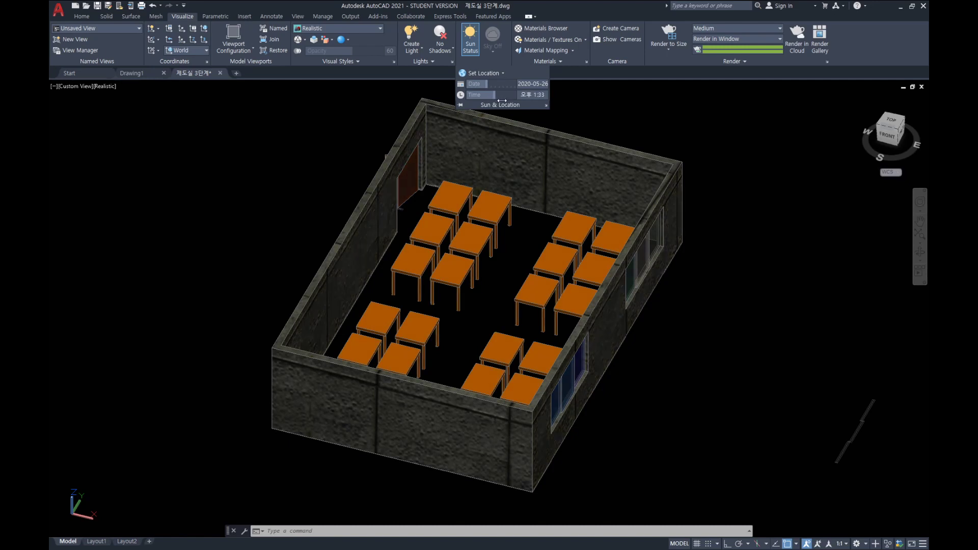
left_click_drag(504, 103, 503, 104)
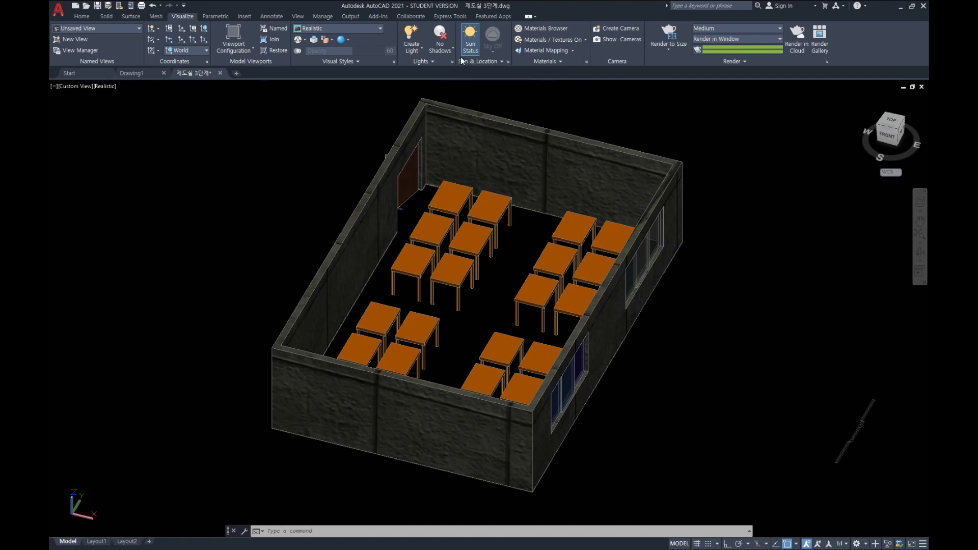
left_click(422, 48)
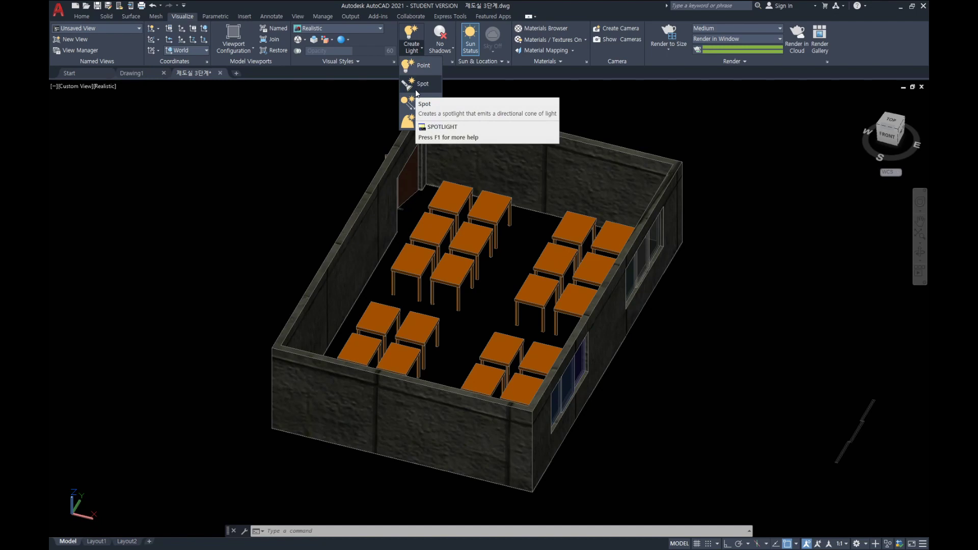
mouse_move(419, 84)
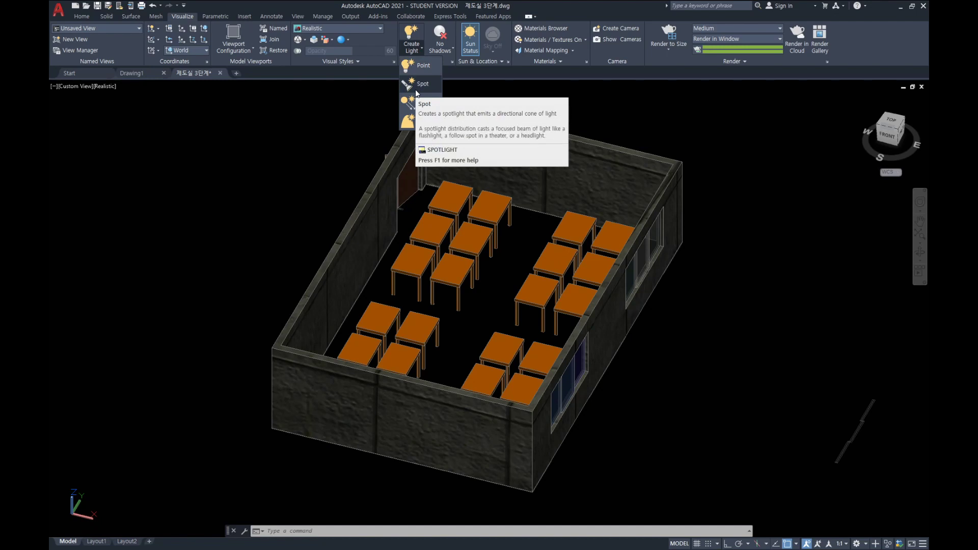
Place a spotlight at the room's midpoint aimed at the back wall.
left_click(416, 90)
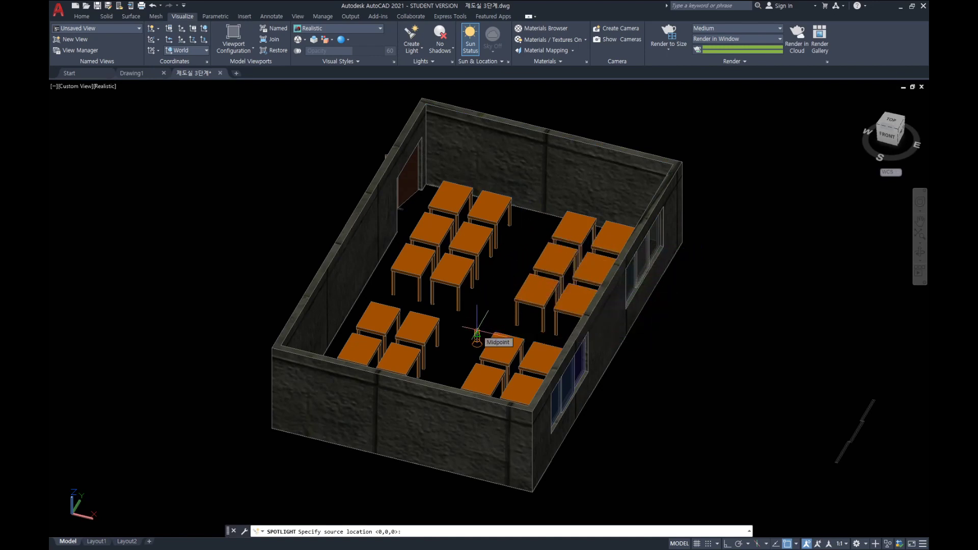
left_click(477, 334)
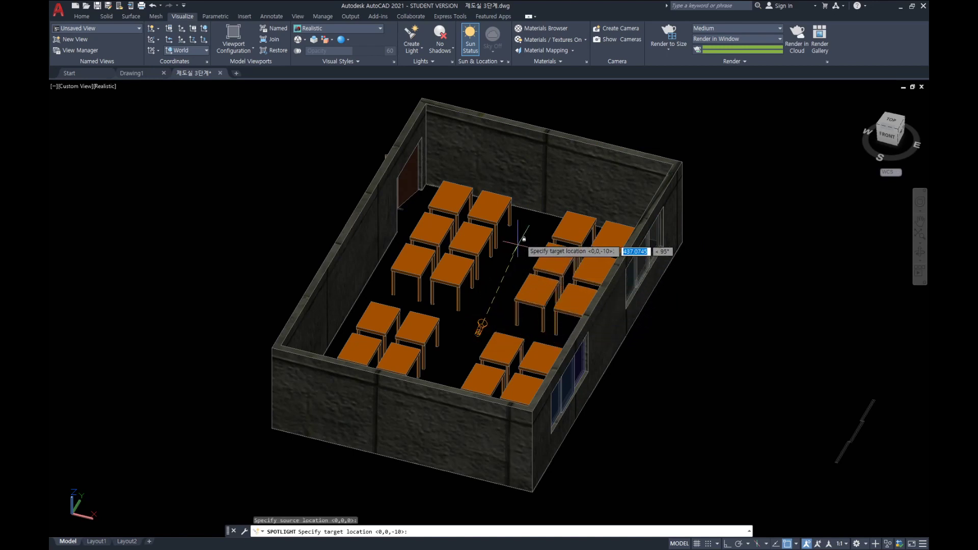
left_click(546, 170)
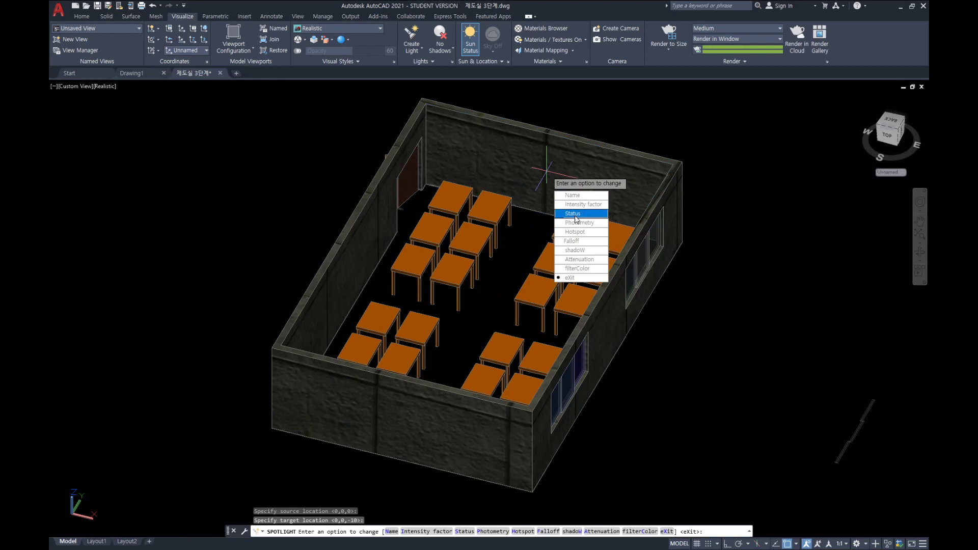
left_click(579, 280)
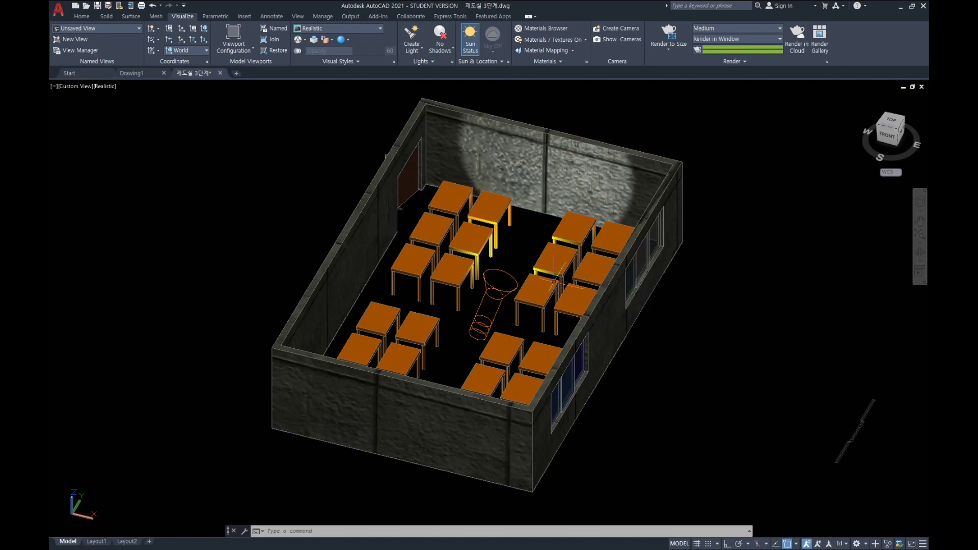
scroll(540, 301, "down", 3)
left_click_drag(594, 268, 574, 279)
key("Escape")
left_click(422, 49)
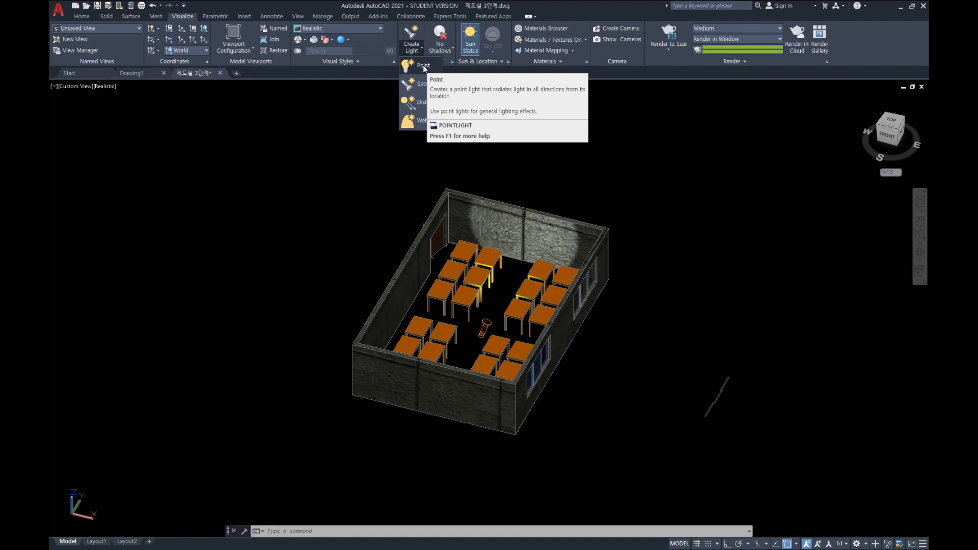
Add a point light near the left wall of the classroom.
left_click(422, 67)
scroll(409, 286, "up", 4)
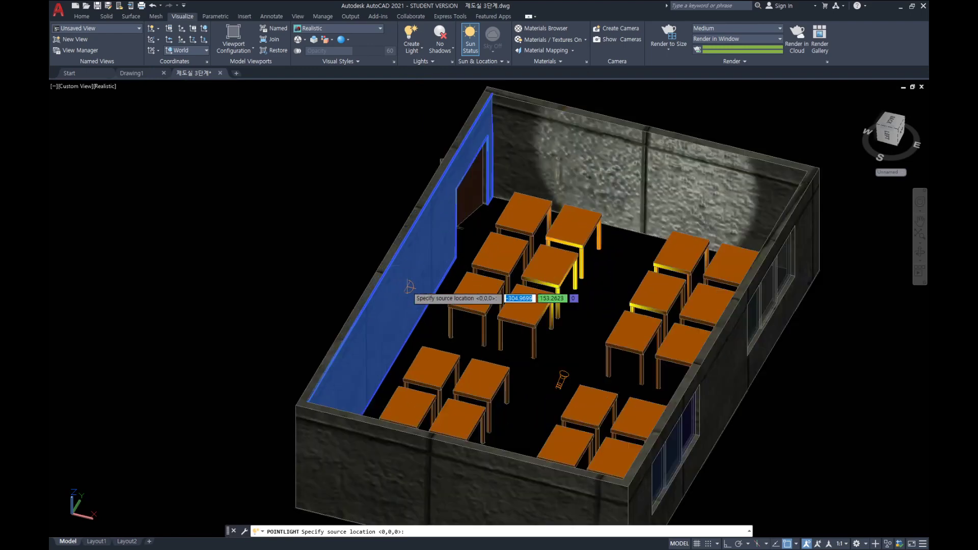
left_click(407, 265)
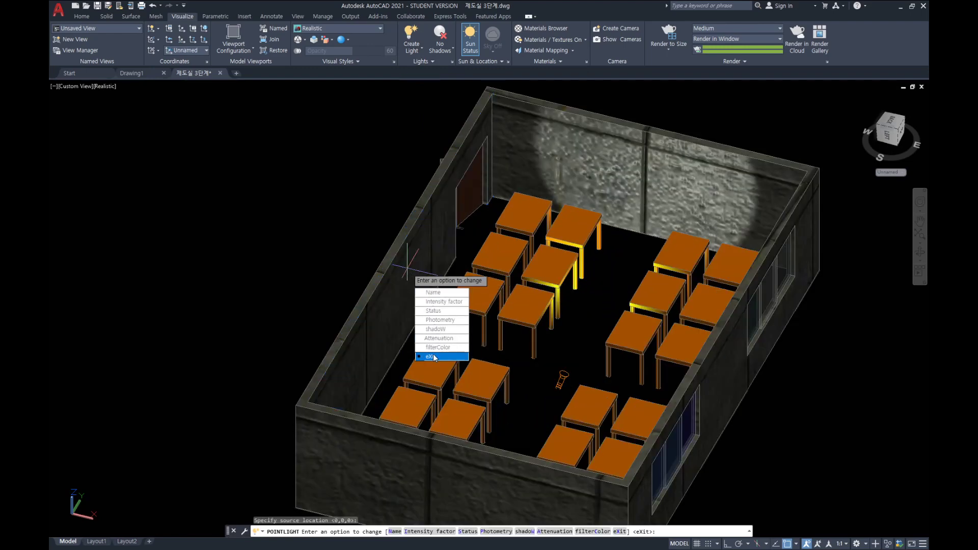
left_click(433, 357)
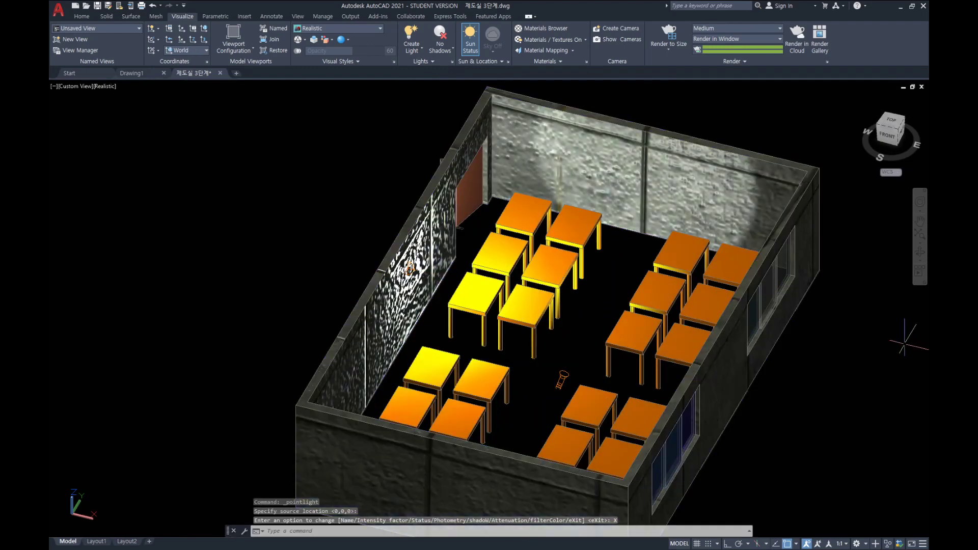
type("orb")
mouse_move(909, 336)
middle_mouse_down("shift")
mouse_move(663, 440)
mouse_move(678, 259)
middle_mouse_up("shift")
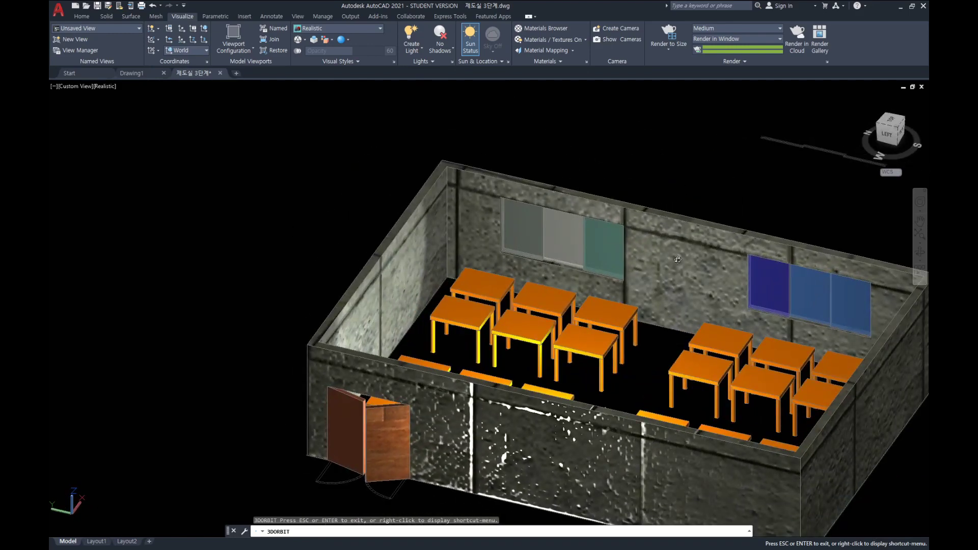
Add a second point light on the back wall.
left_click(415, 51)
left_click(416, 66)
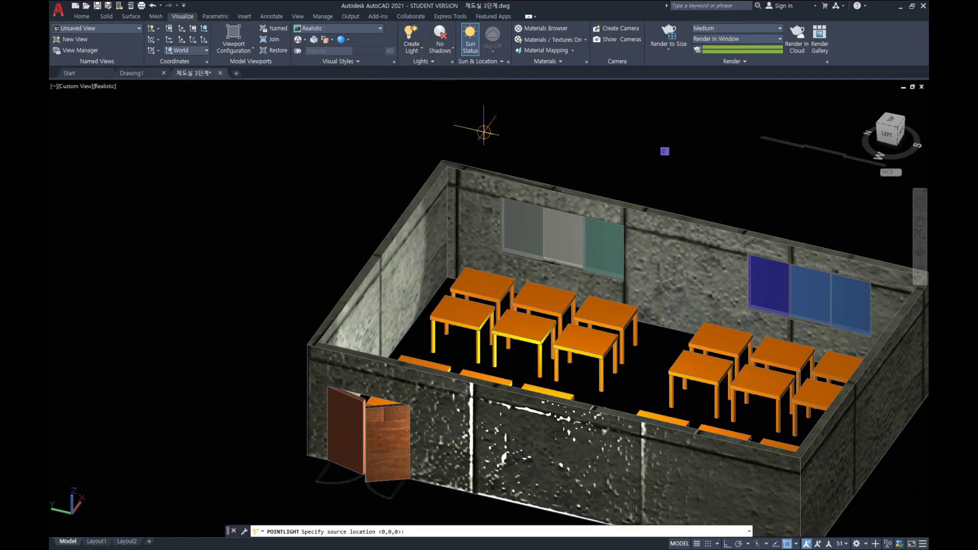
left_click(665, 252)
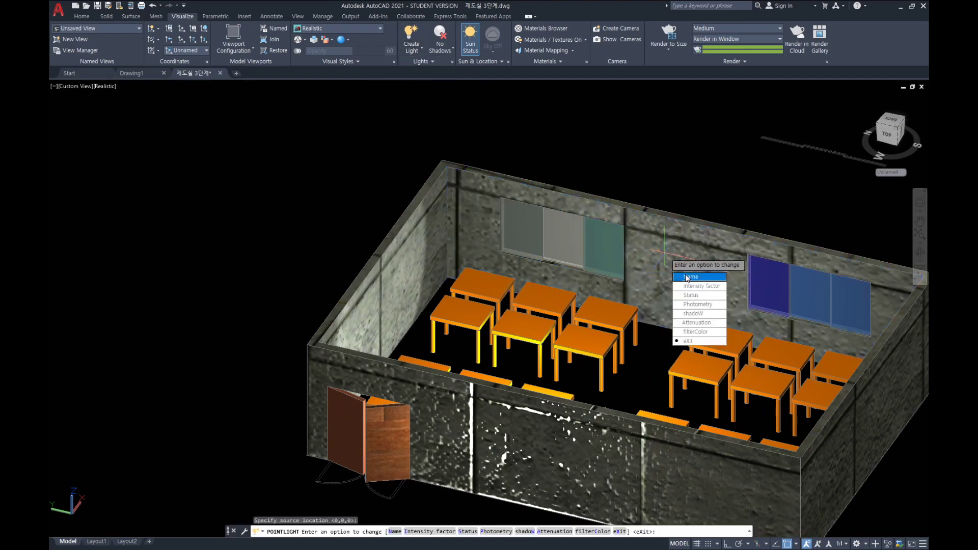
left_click(689, 340)
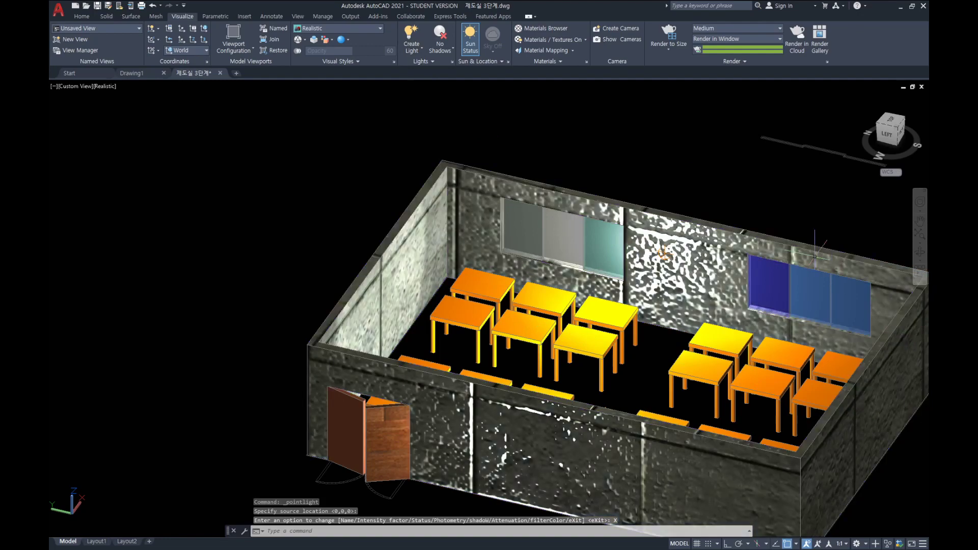
key("Escape")
type("orbit")
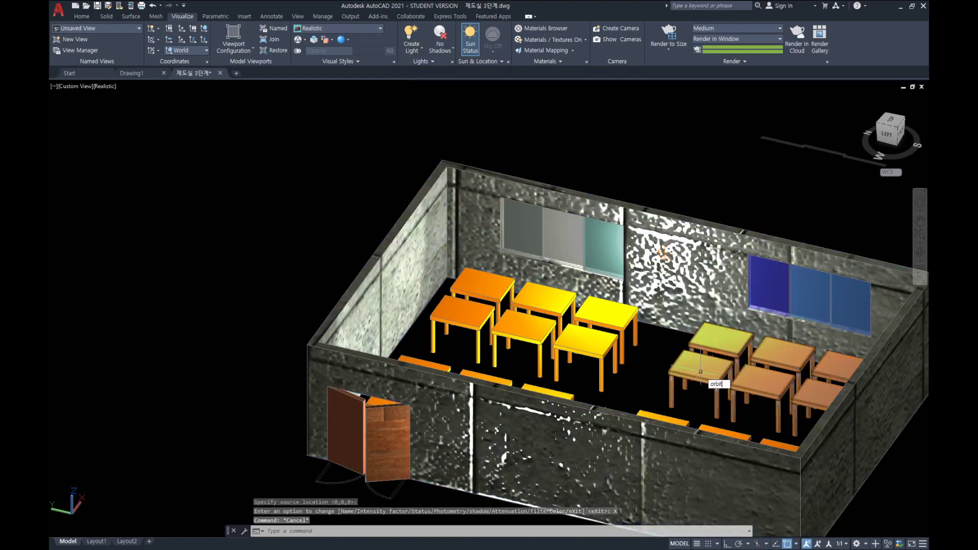
key("Return")
mouse_move(731, 404)
left_mouse_down()
mouse_move(750, 407)
mouse_move(627, 389)
left_mouse_up()
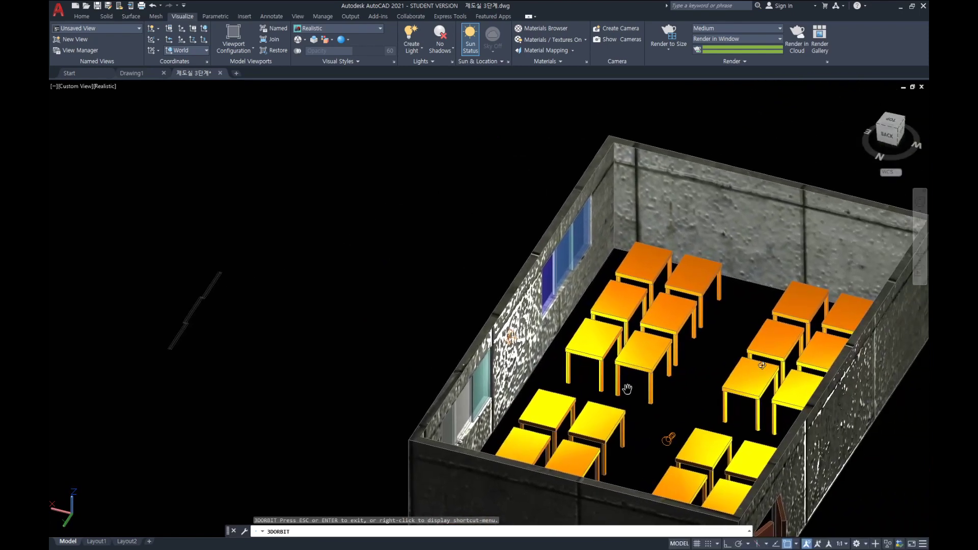
Add a third point light further along the back wall and orbit to check the lighting.
left_click(412, 47)
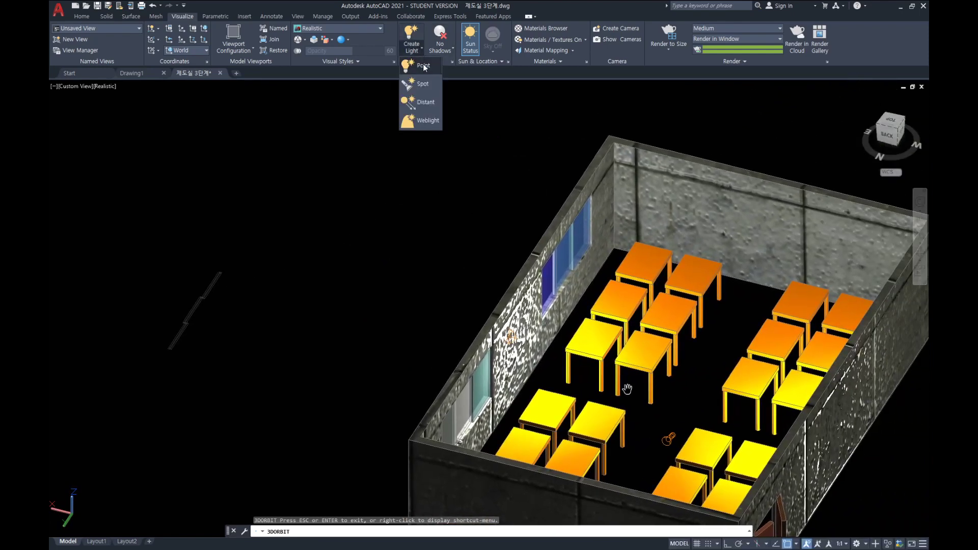
left_click(423, 67)
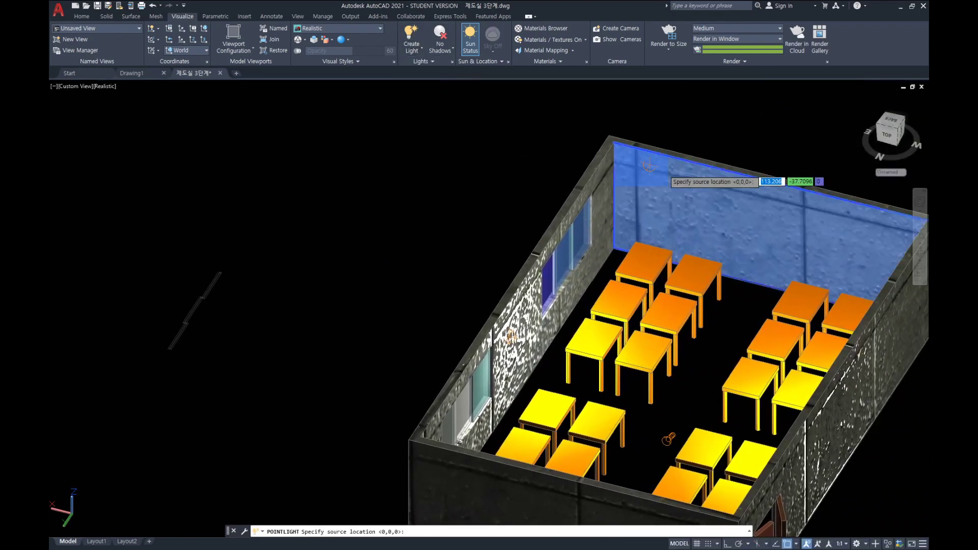
left_click(765, 205)
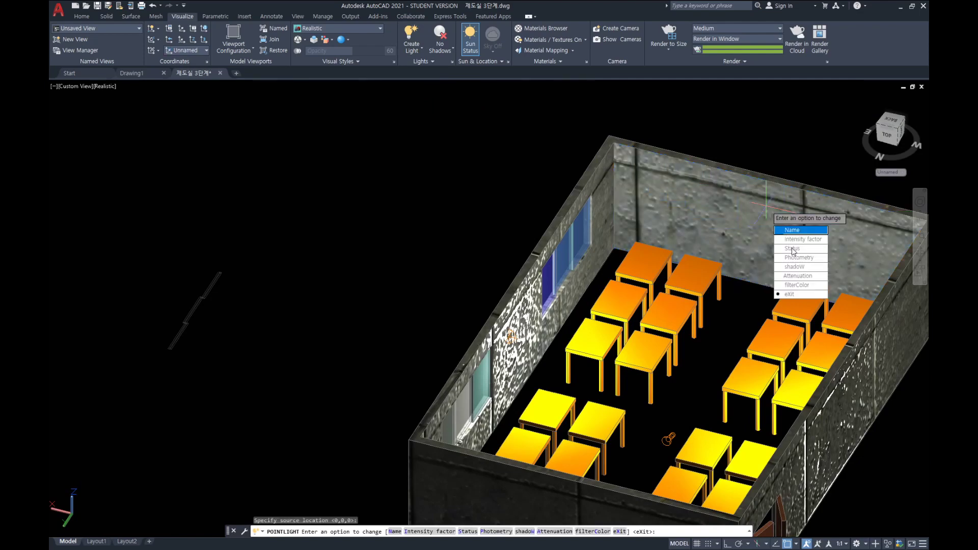
type("X")
key("Return")
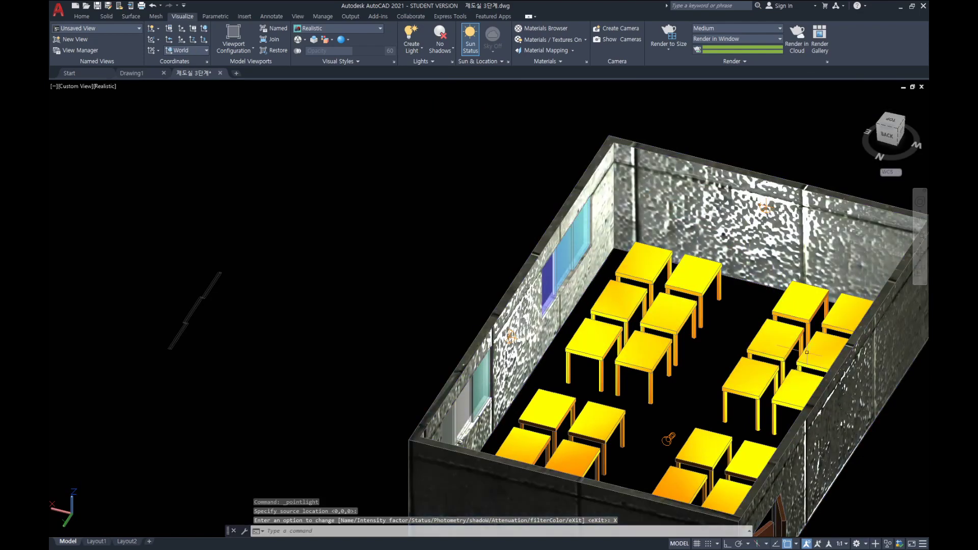
middle_click_drag(764, 321, 567, 316, "shift")
scroll(567, 317, "down", 4)
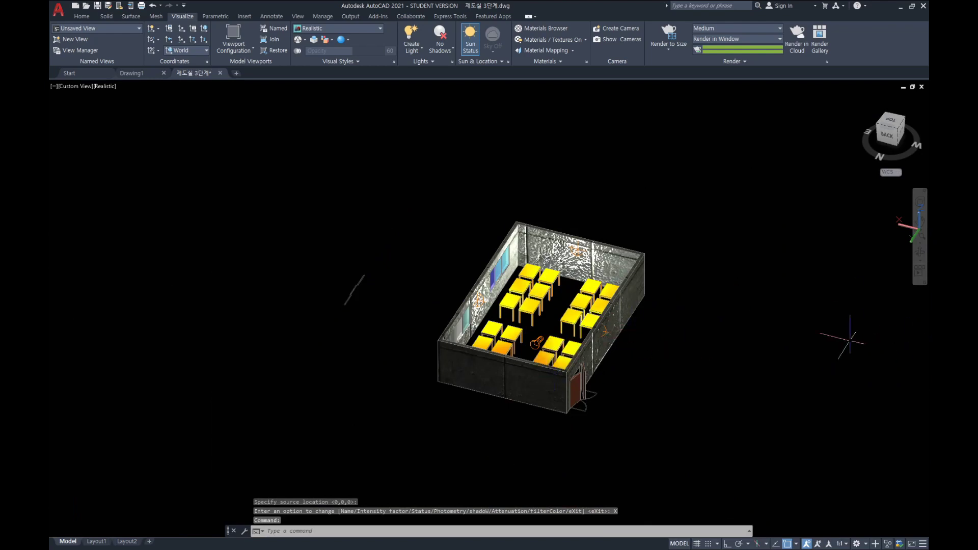
middle_click_drag(913, 262, 457, 282, "shift")
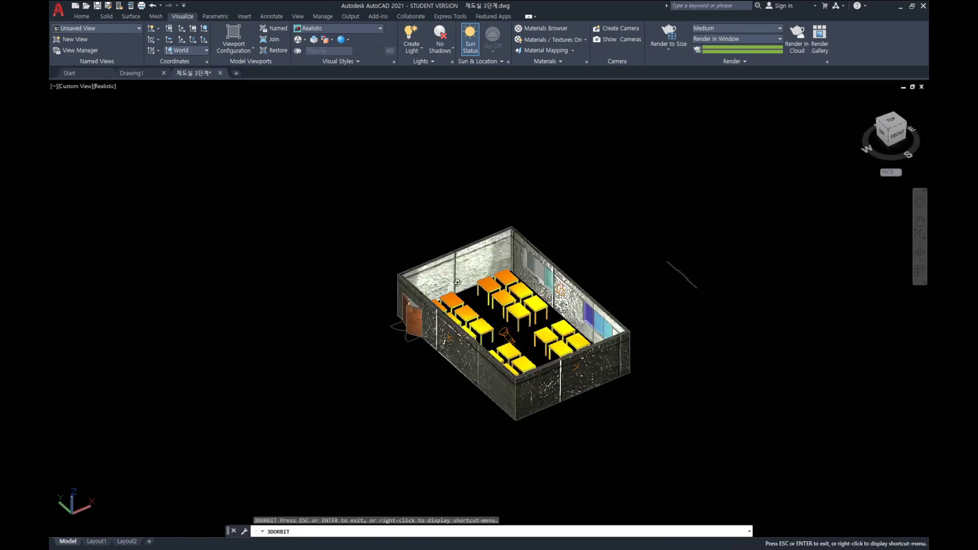